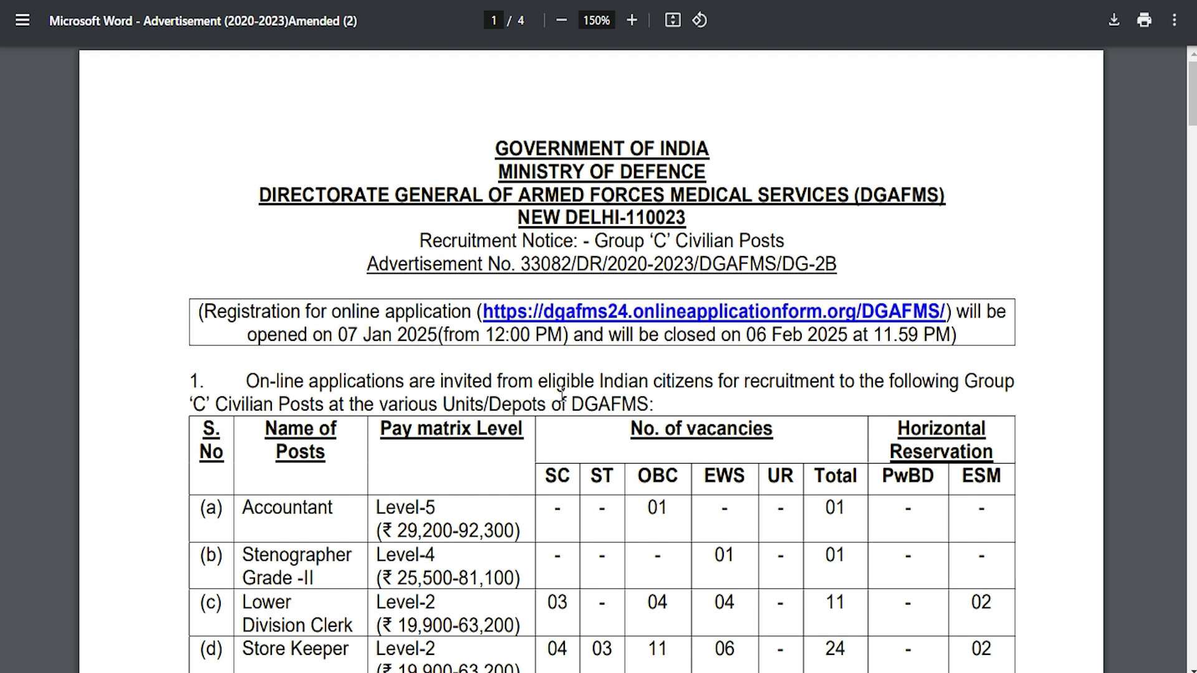
Look through the post-wise vacancy table on page 1 of the DGAFMS Group 'C' advertisement and highlight the notice's heading.
scroll(561, 394, "down", 3)
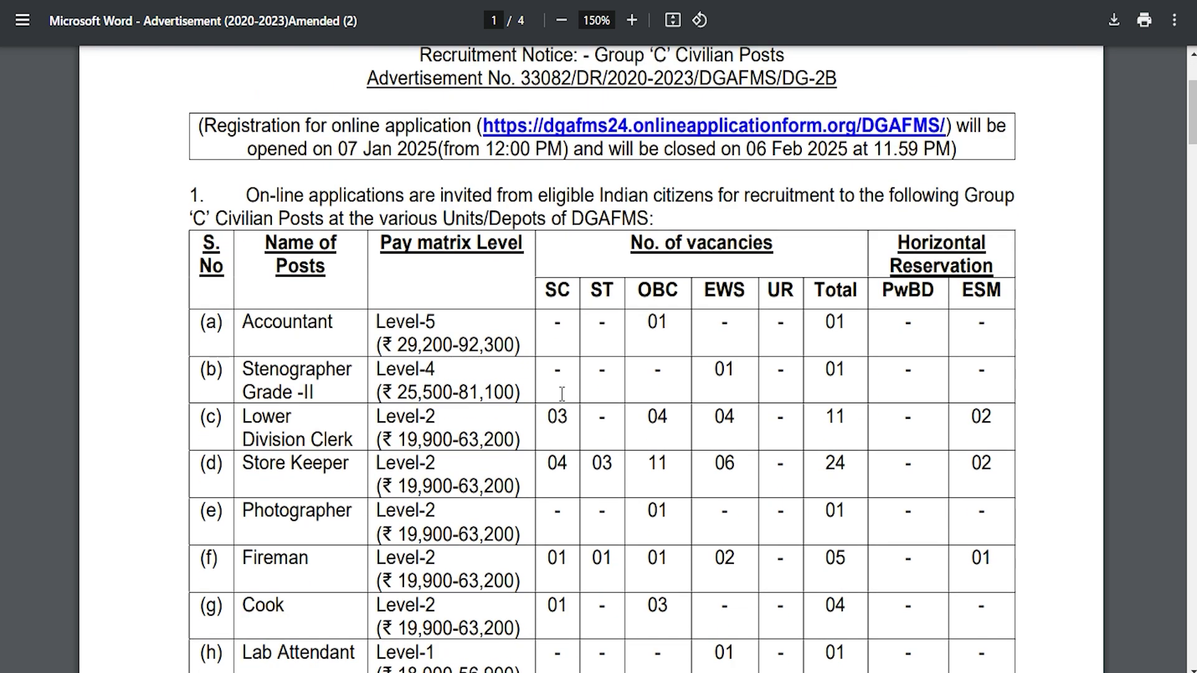
scroll(562, 394, "down", 3)
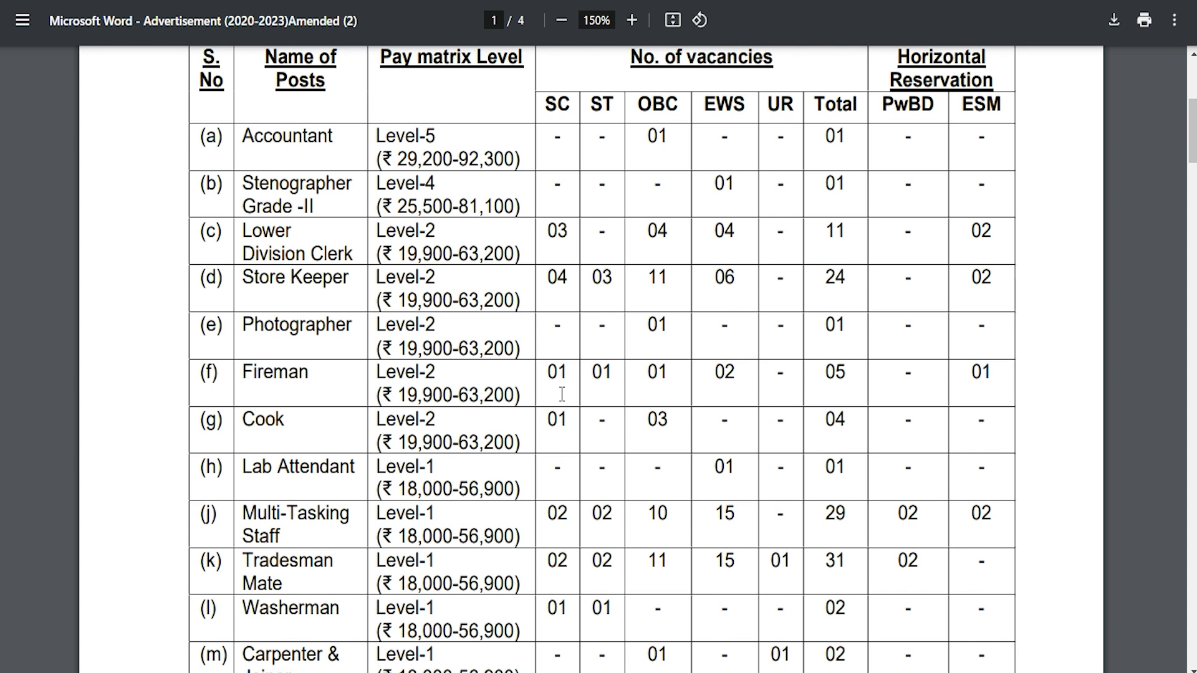
scroll(562, 394, "down", 3)
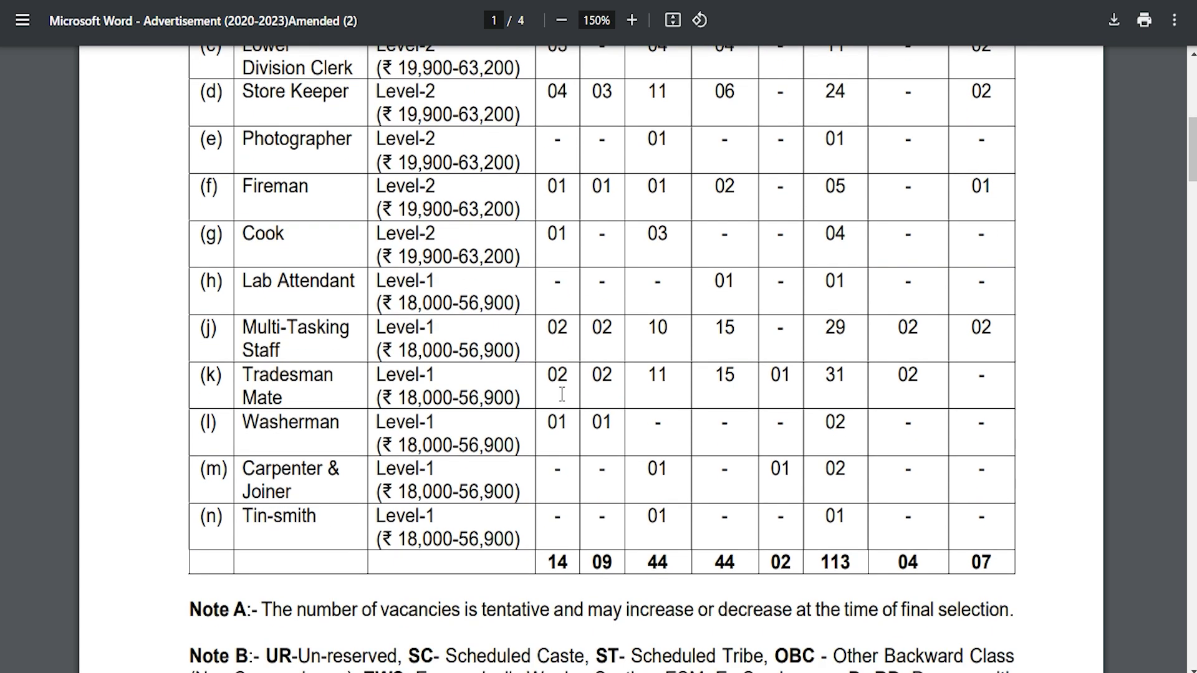
scroll(562, 394, "up", 2)
left_click_drag(241, 419, 321, 423)
left_click_drag(259, 468, 273, 491)
scroll(595, 375, "up", 5)
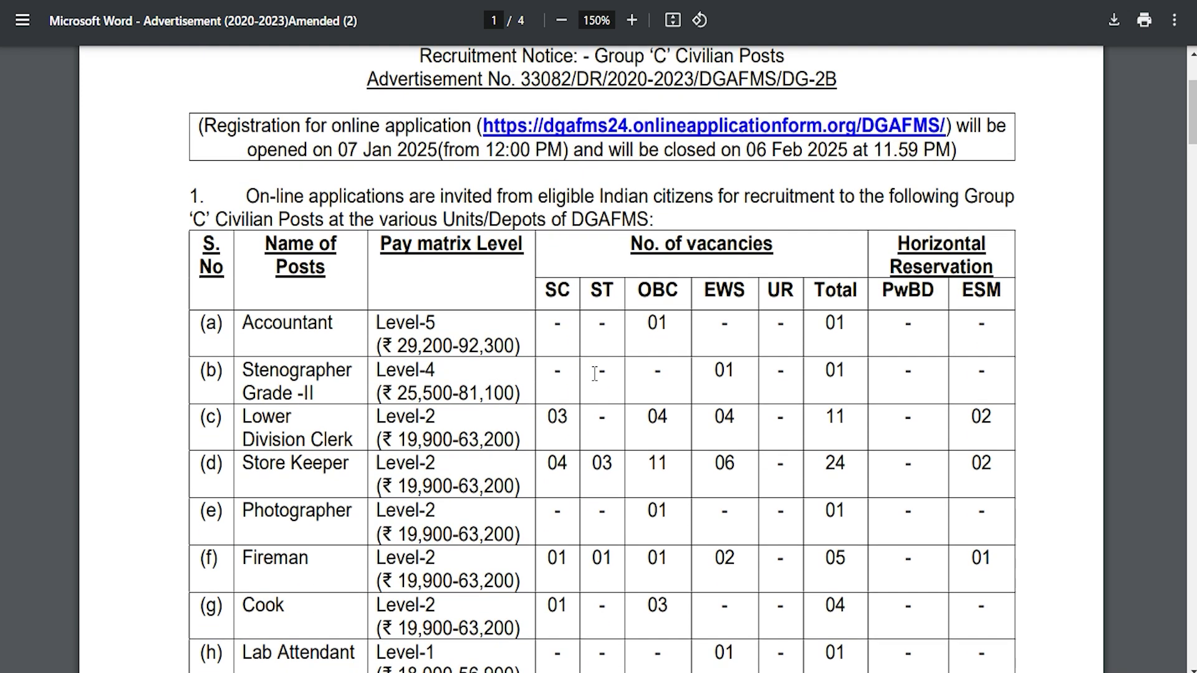
scroll(595, 374, "up", 3)
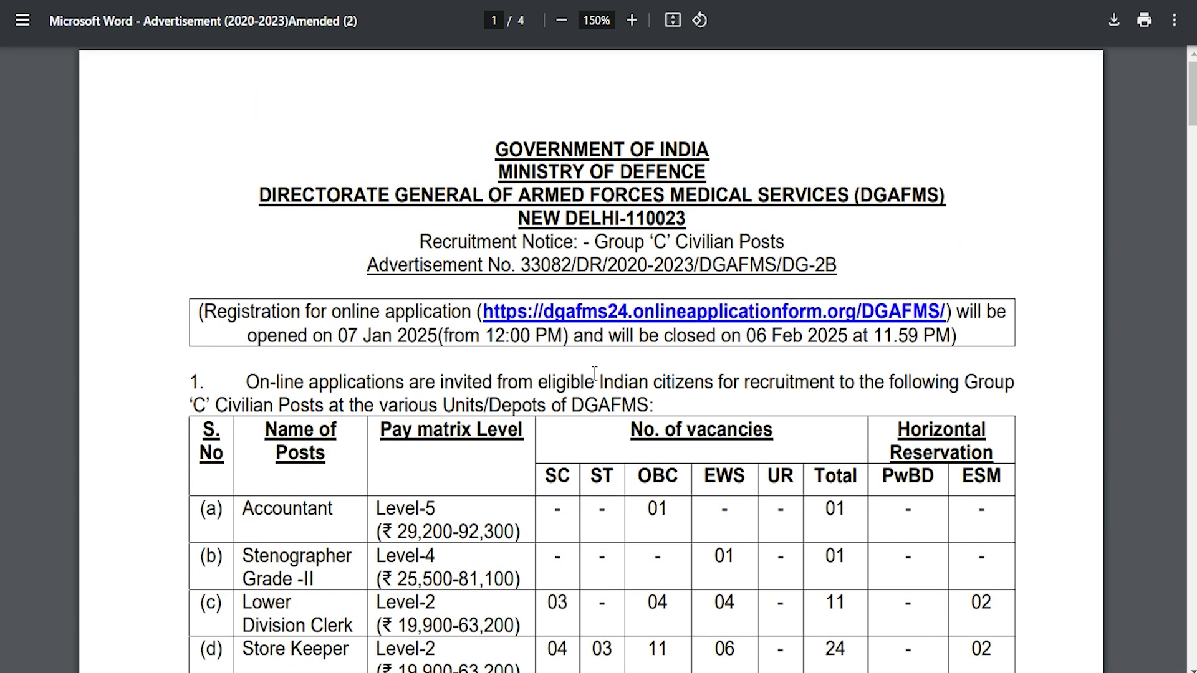
left_click_drag(509, 148, 668, 223)
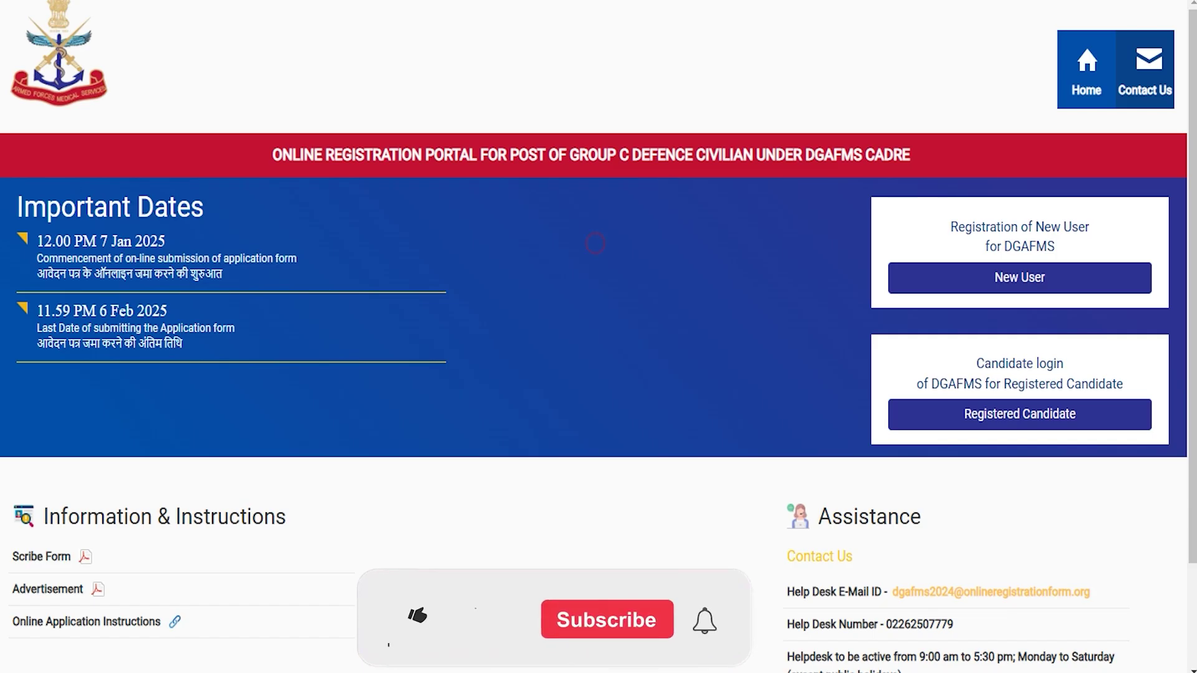
Review the important dates, information and instructions, and assistance sections on the DGAFMS online registration portal's home page.
scroll(498, 439, "down", 2)
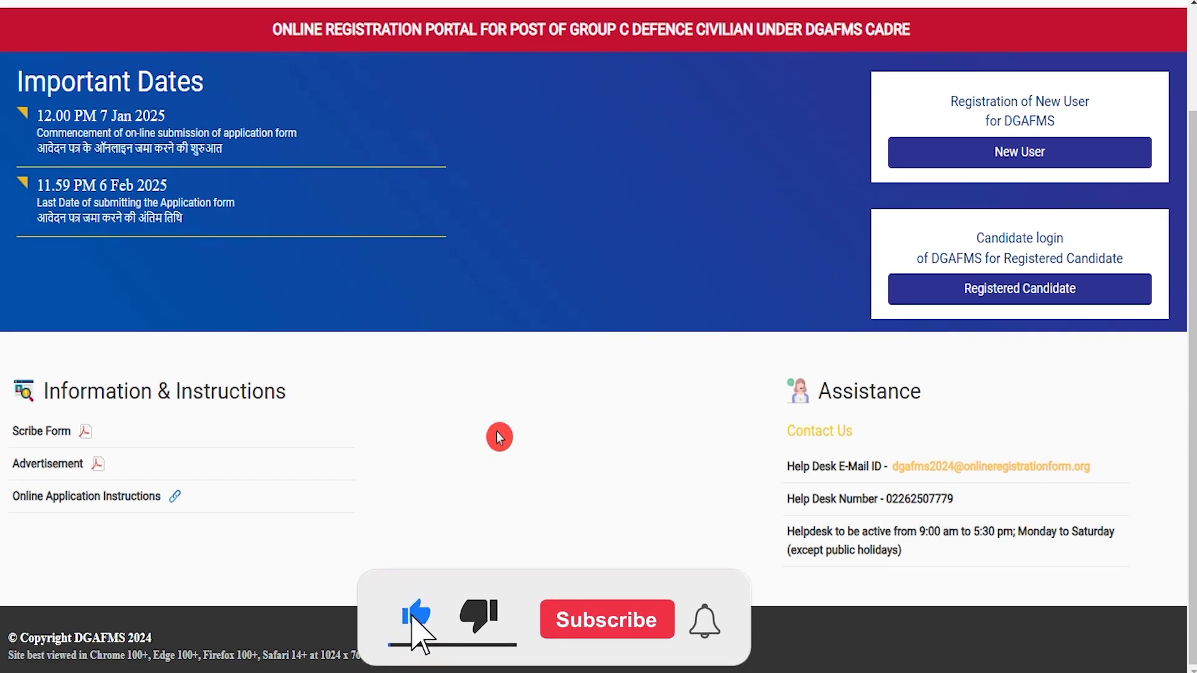
scroll(499, 437, "up", 2)
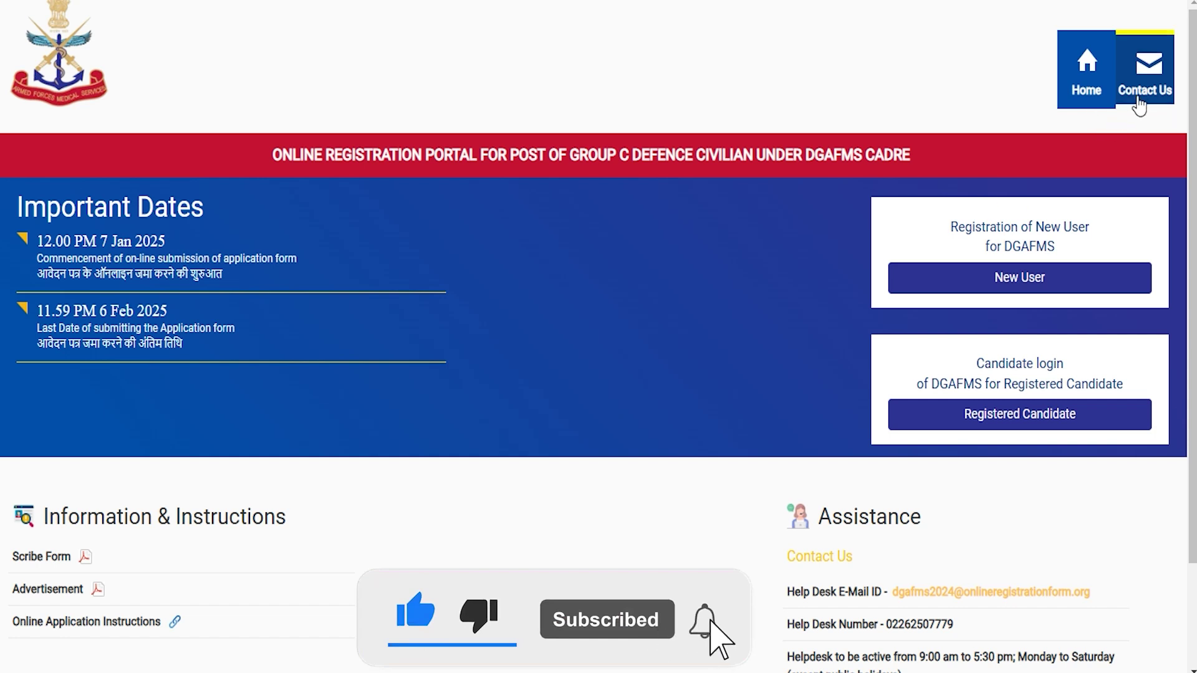
left_click(359, 469)
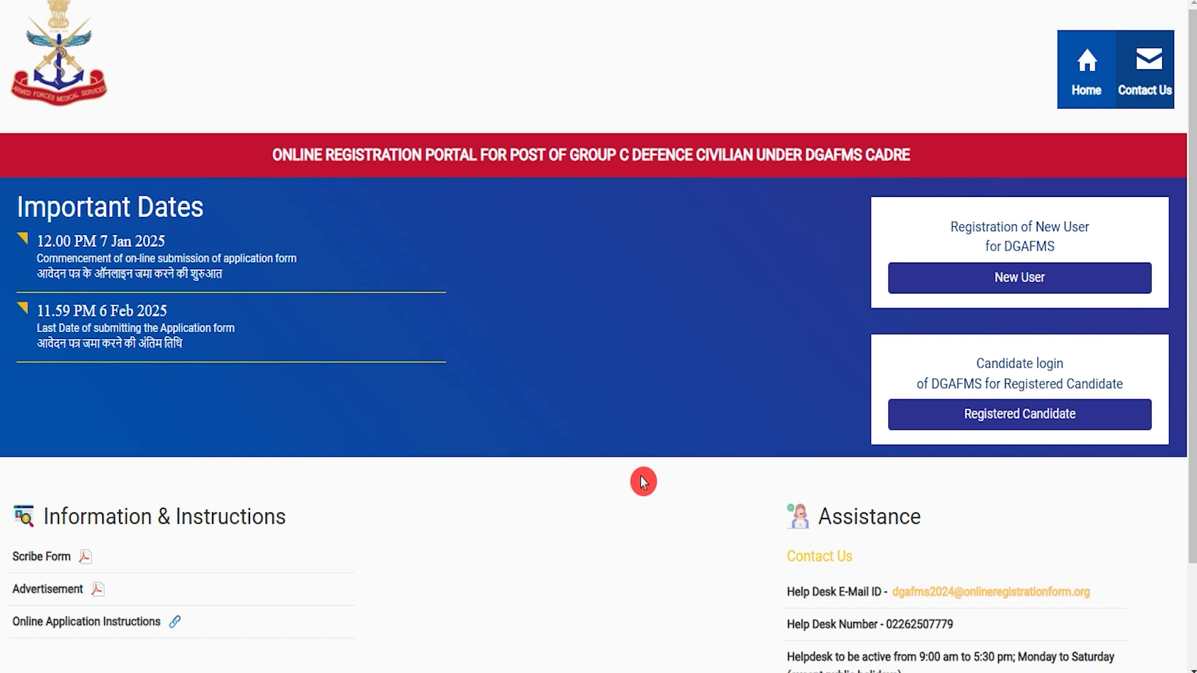
scroll(643, 481, "down", 2)
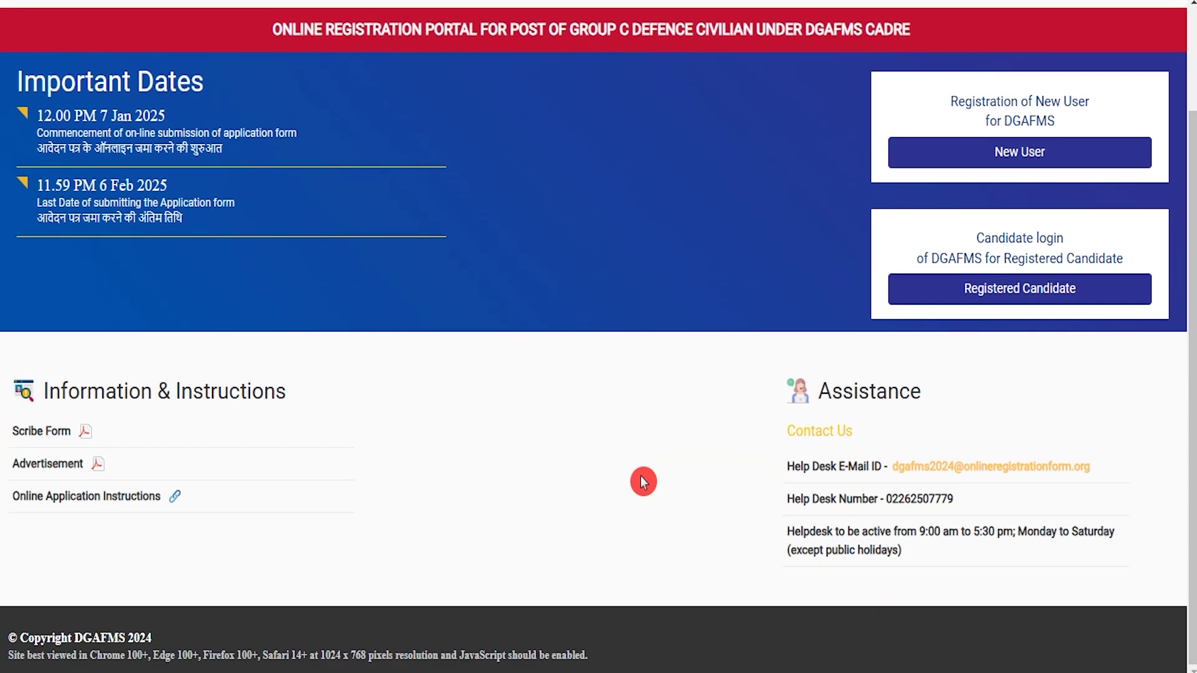
scroll(643, 482, "up", 2)
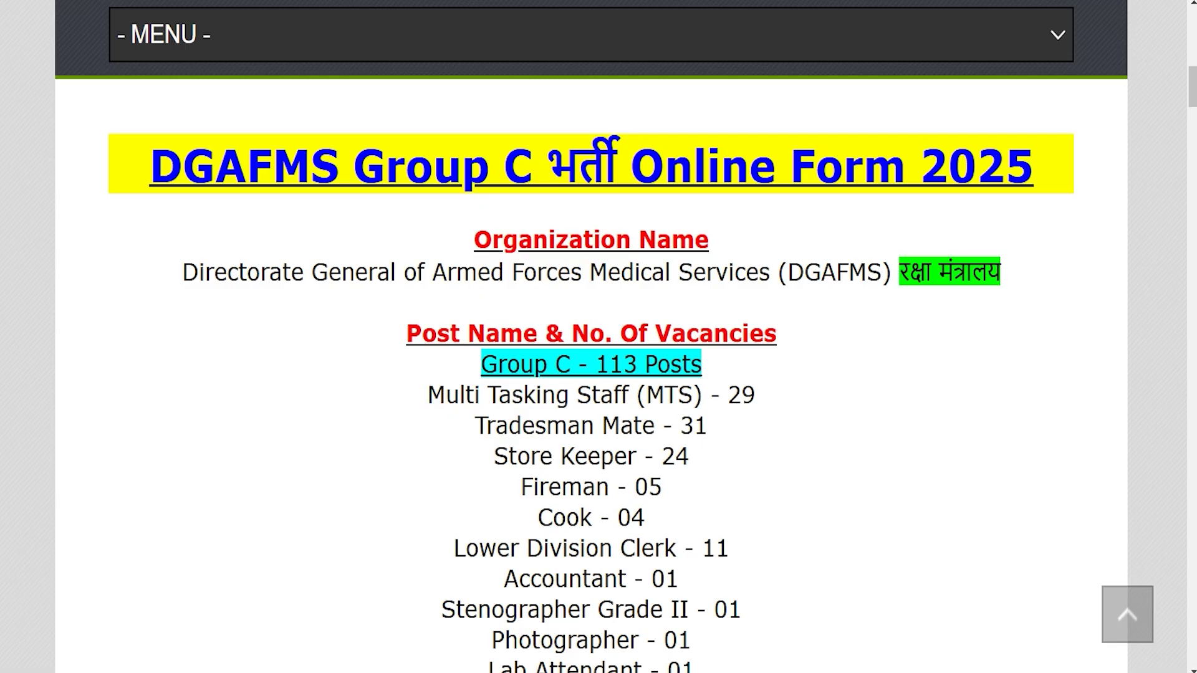
Highlight the DGAFMS Group C Online Form 2025 title, the organization name and the Group C posts line on the summary page.
left_click_drag(168, 165, 1024, 161)
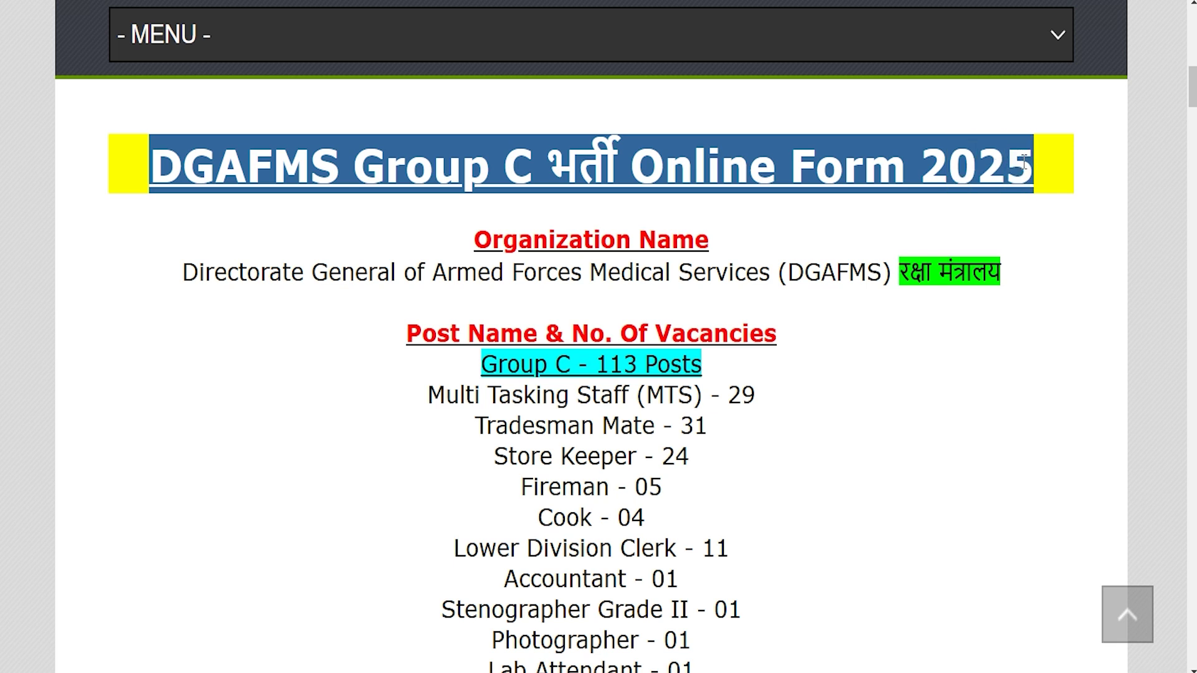
left_click_drag(205, 278, 976, 286)
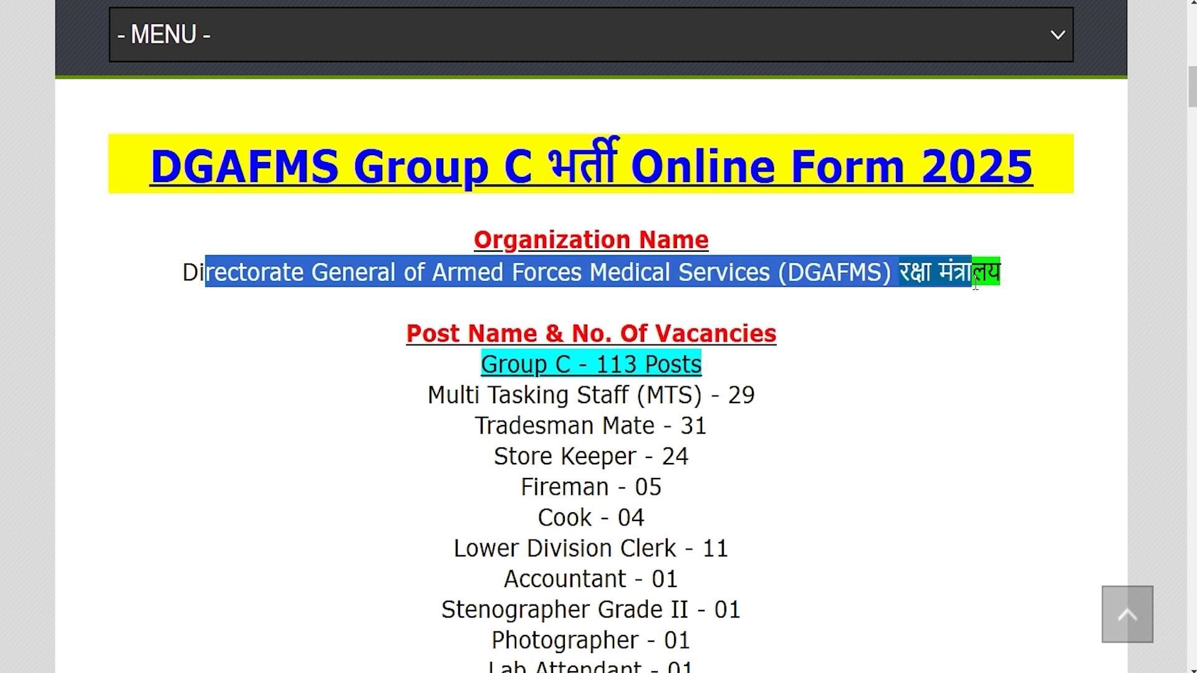
left_click_drag(502, 363, 695, 364)
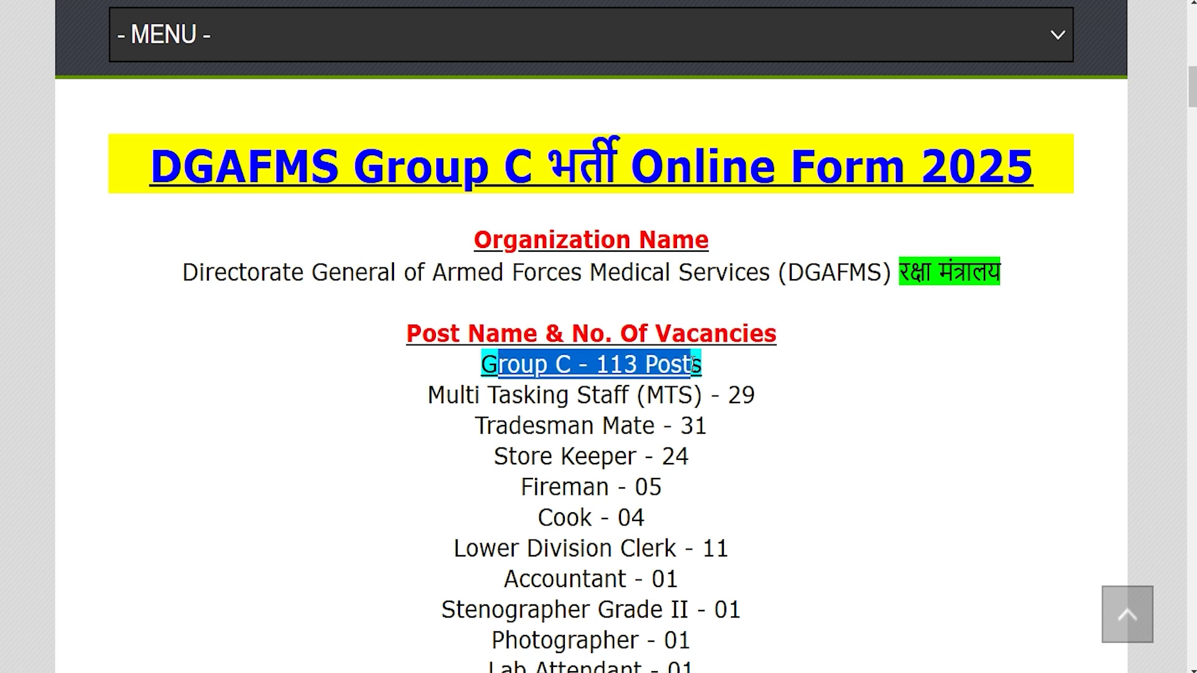
Go through the post-wise vacancy list from Multi Tasking Staff to Tin Smith, highlighting the post names in order.
scroll(457, 284, "down", 2)
left_click_drag(448, 283, 693, 284)
left_click_drag(497, 315, 621, 315)
left_click_drag(520, 345, 600, 345)
left_click_drag(529, 376, 559, 376)
left_click(531, 377)
left_click(549, 405)
left_click_drag(475, 436, 629, 437)
left_click_drag(504, 469, 568, 469)
left_click_drag(479, 498, 681, 497)
left_click_drag(521, 516, 616, 528)
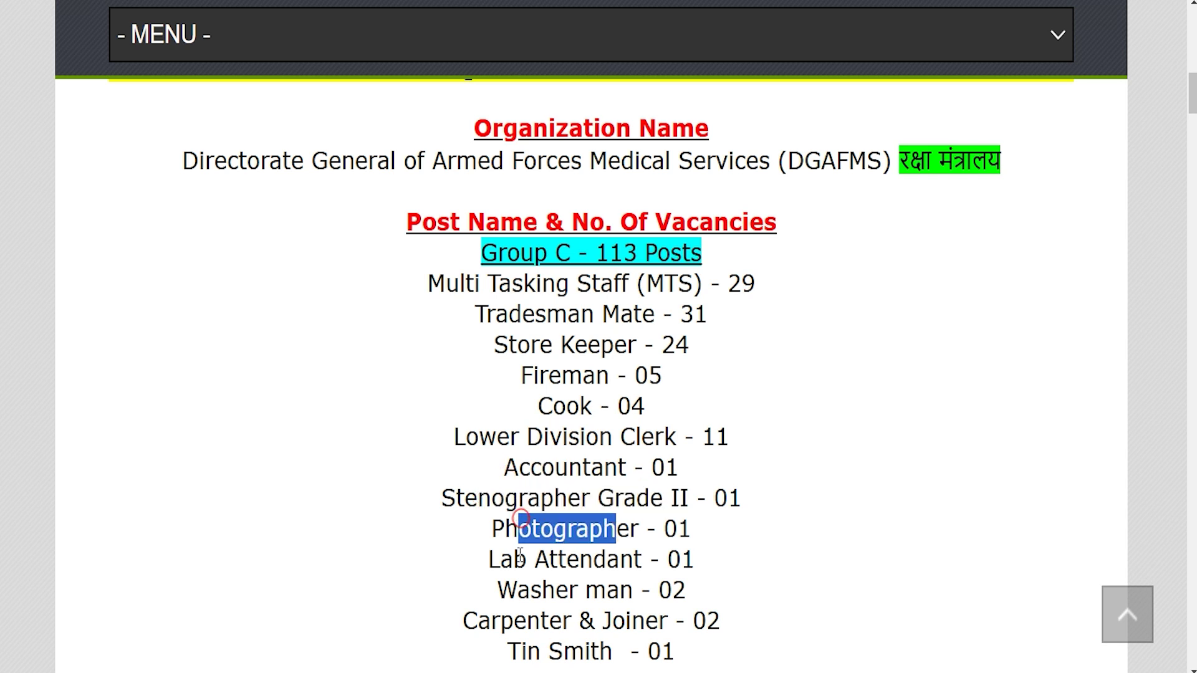
left_click_drag(519, 558, 593, 559)
left_click_drag(530, 590, 606, 589)
scroll(527, 515, "down", 2)
left_click_drag(527, 510, 642, 510)
left_click_drag(525, 540, 577, 535)
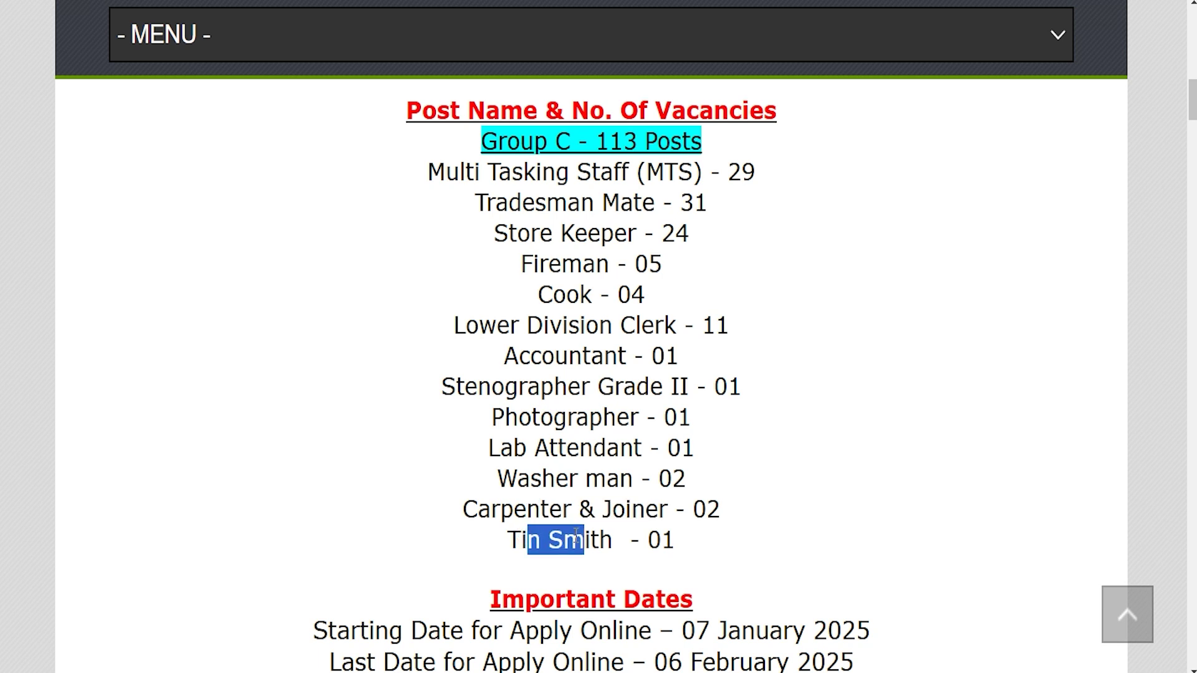
Highlight the starting and last dates for applying online and the educational qualification line in the recruitment summary.
scroll(576, 535, "down", 4)
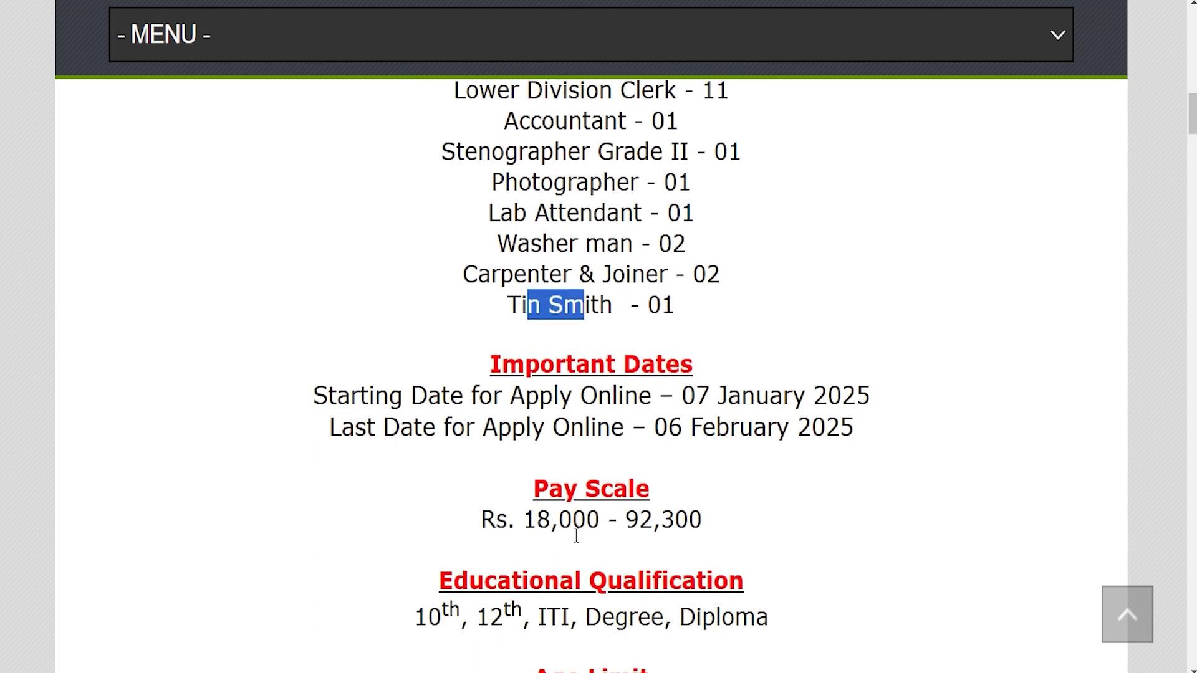
left_click_drag(693, 365, 857, 372)
left_click_drag(670, 404, 840, 401)
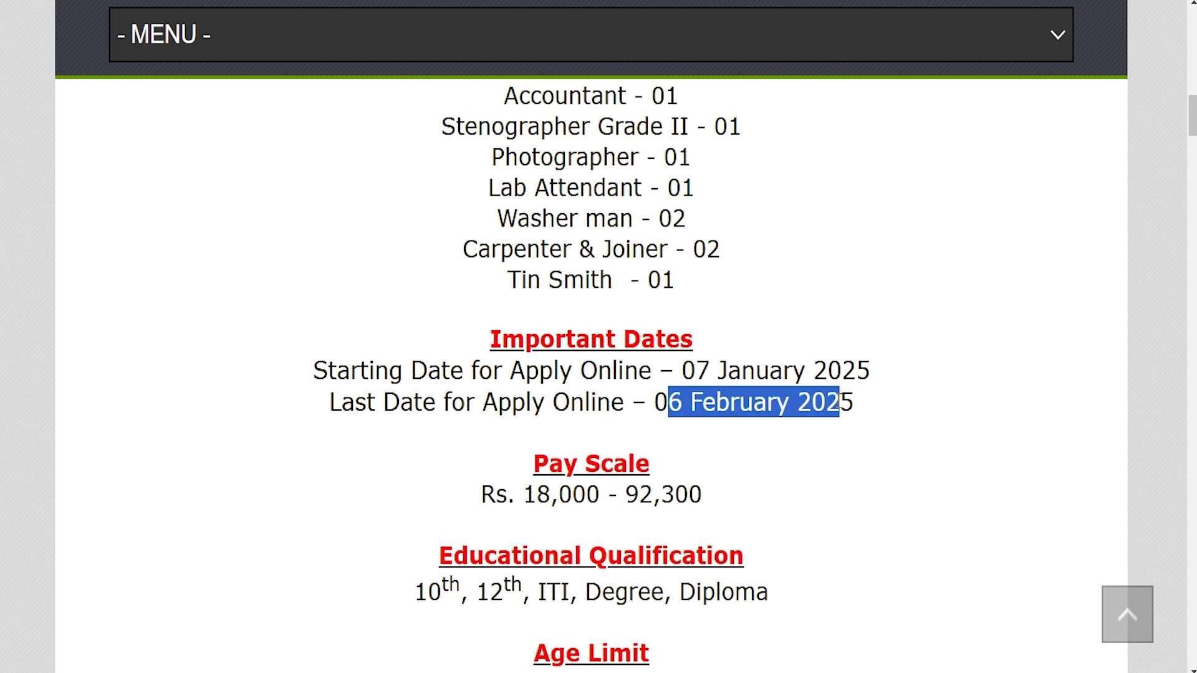
scroll(562, 437, "down", 2)
left_click_drag(425, 477, 769, 482)
Review the age limit, fee and selection details, highlighting the application fee, job location and apply mode entries.
scroll(769, 484, "down", 4)
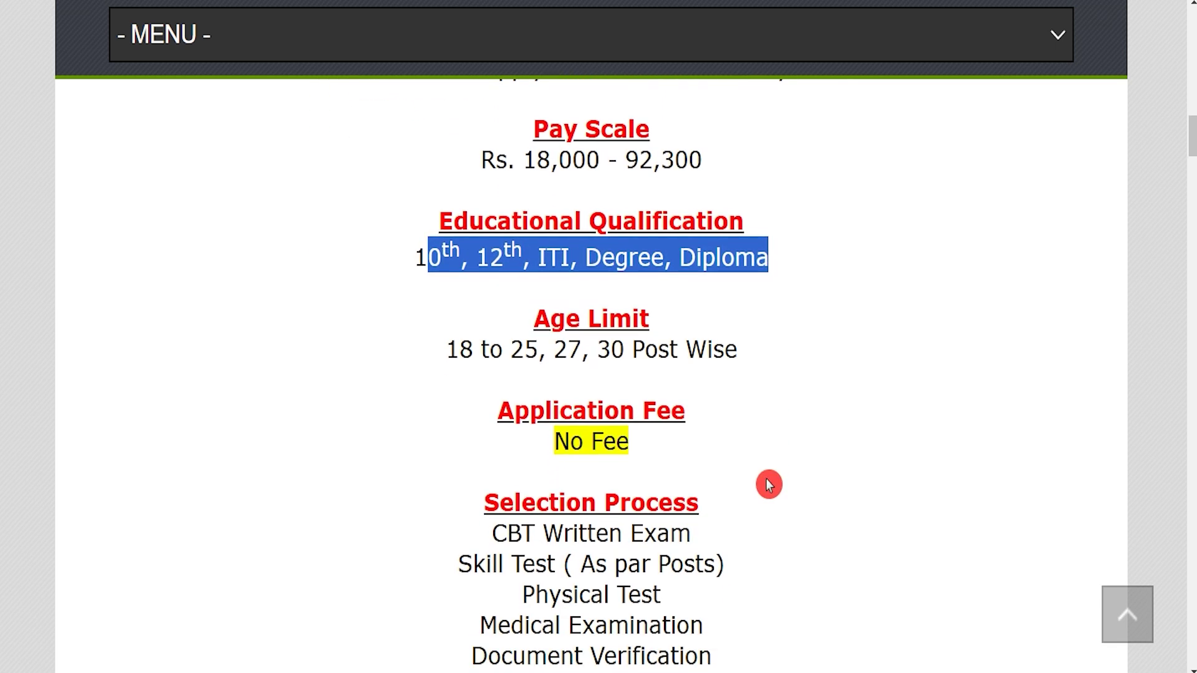
scroll(769, 485, "down", 1)
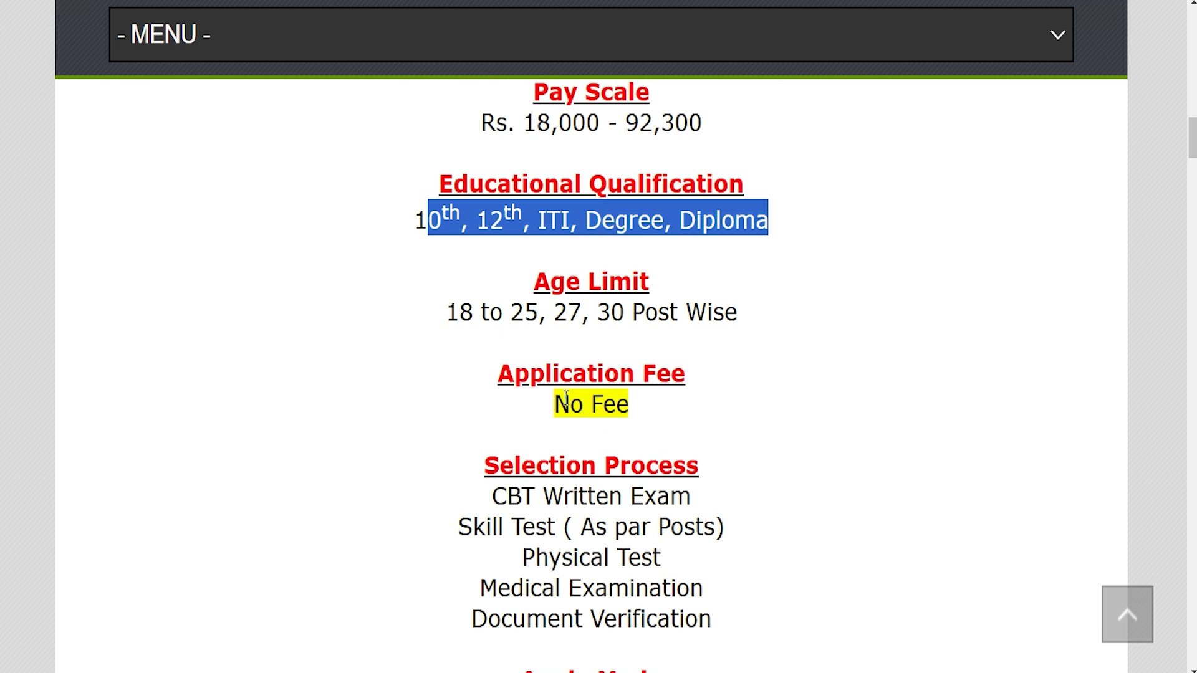
left_click(563, 399)
left_click_drag(563, 399, 626, 400)
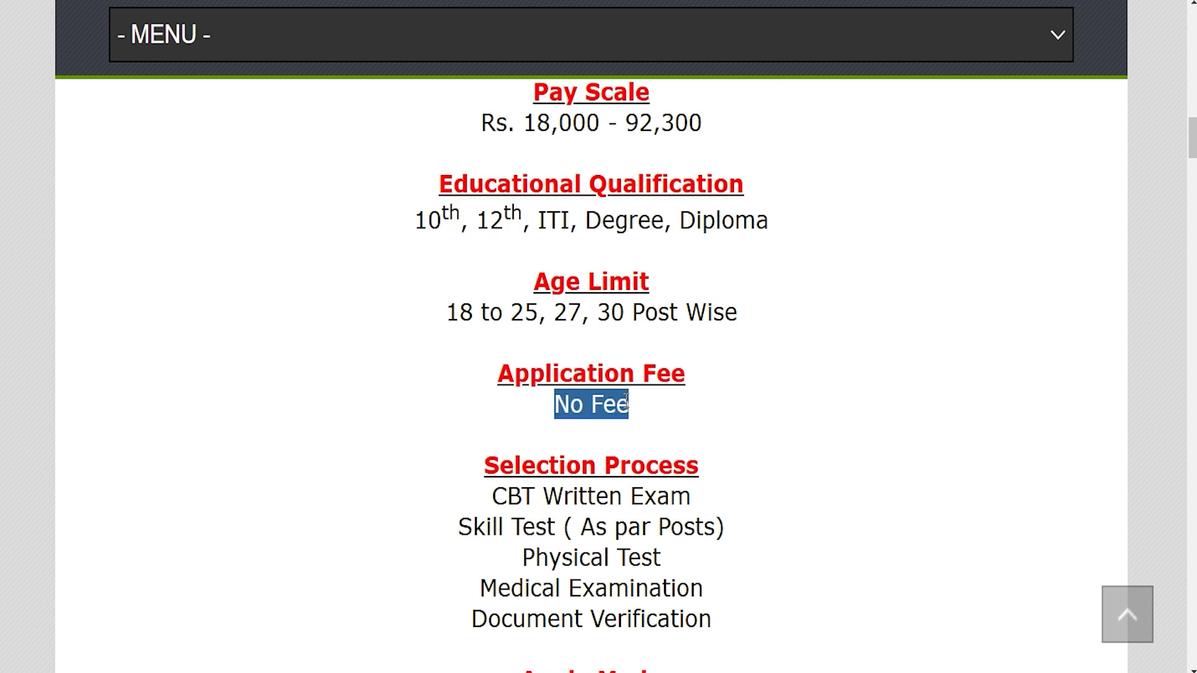
scroll(627, 400, "down", 5)
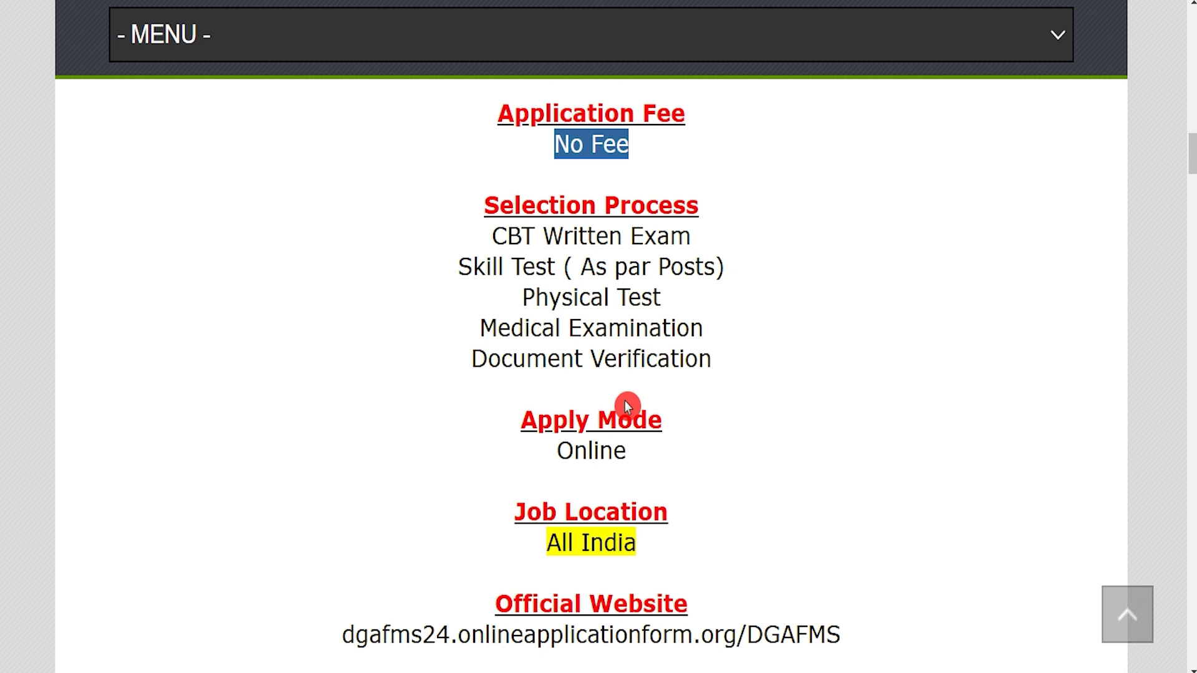
scroll(626, 405, "down", 2)
left_click_drag(549, 467, 625, 467)
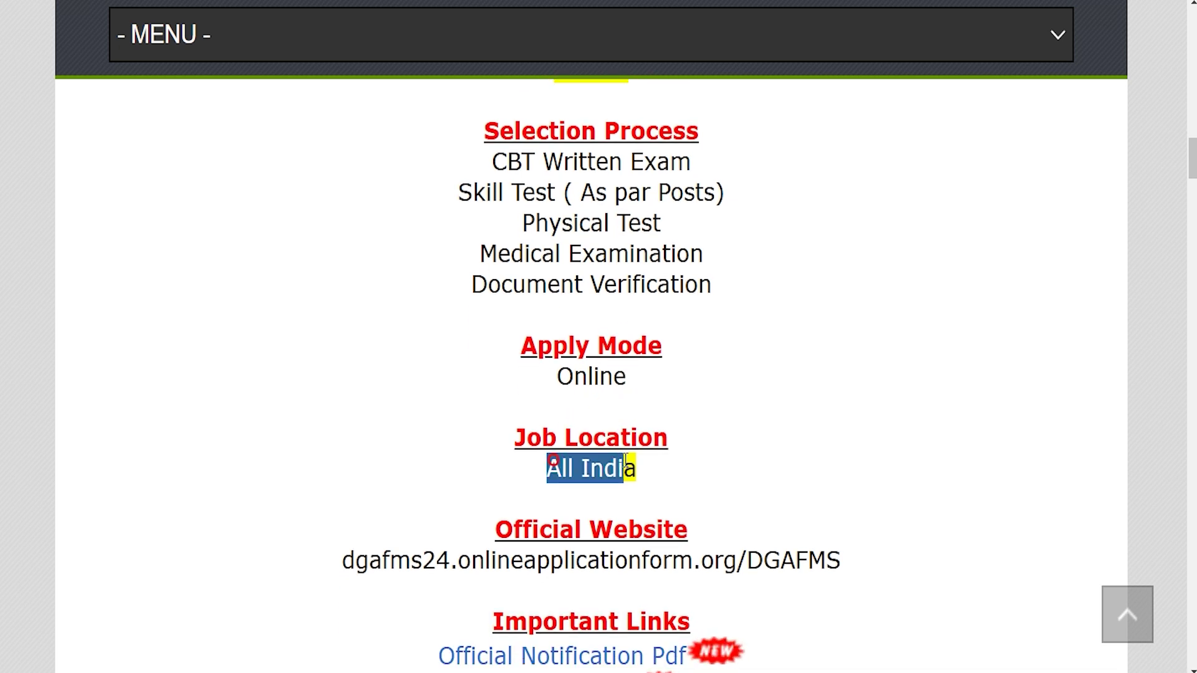
left_click_drag(614, 377, 574, 377)
Find the Important Links section and highlight its heading and the Official Notification Pdf link.
scroll(611, 377, "down", 2)
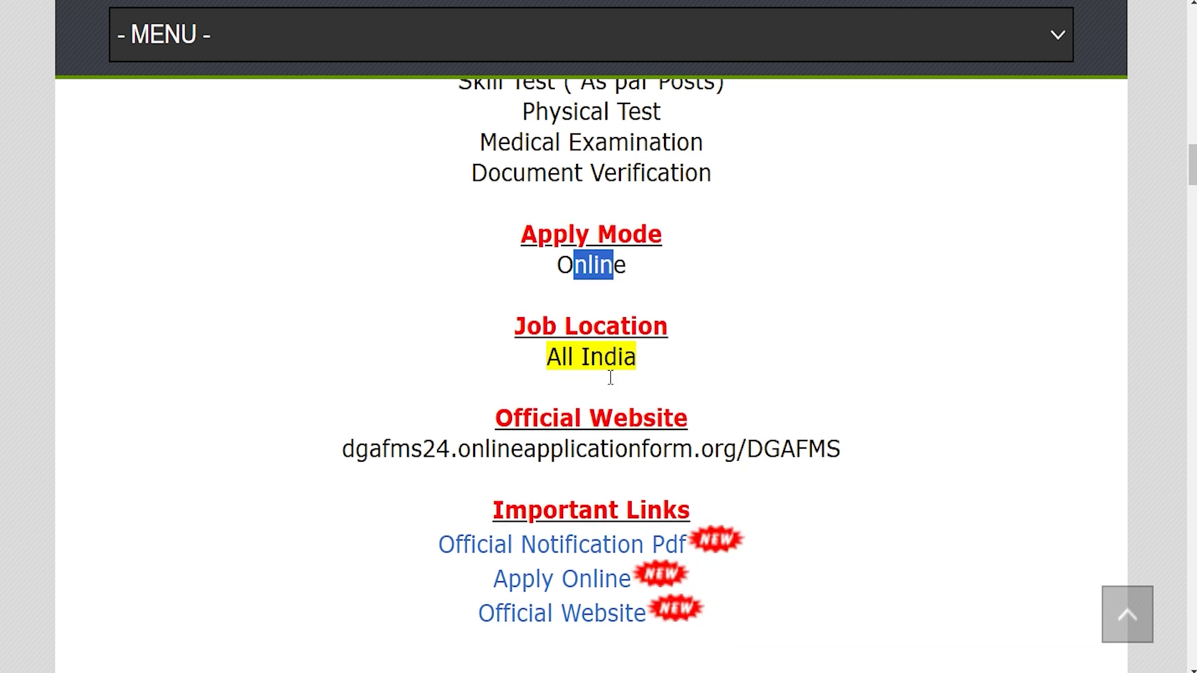
scroll(609, 374, "down", 1)
left_click_drag(511, 462, 676, 471)
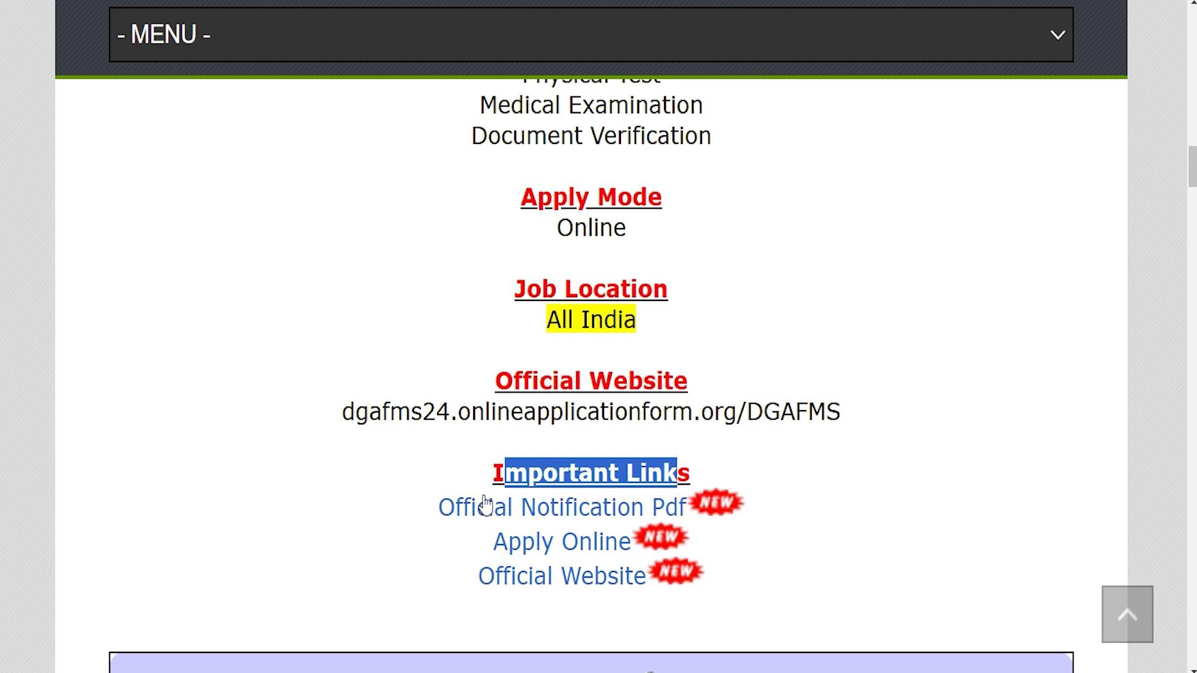
left_click_drag(420, 508, 689, 508)
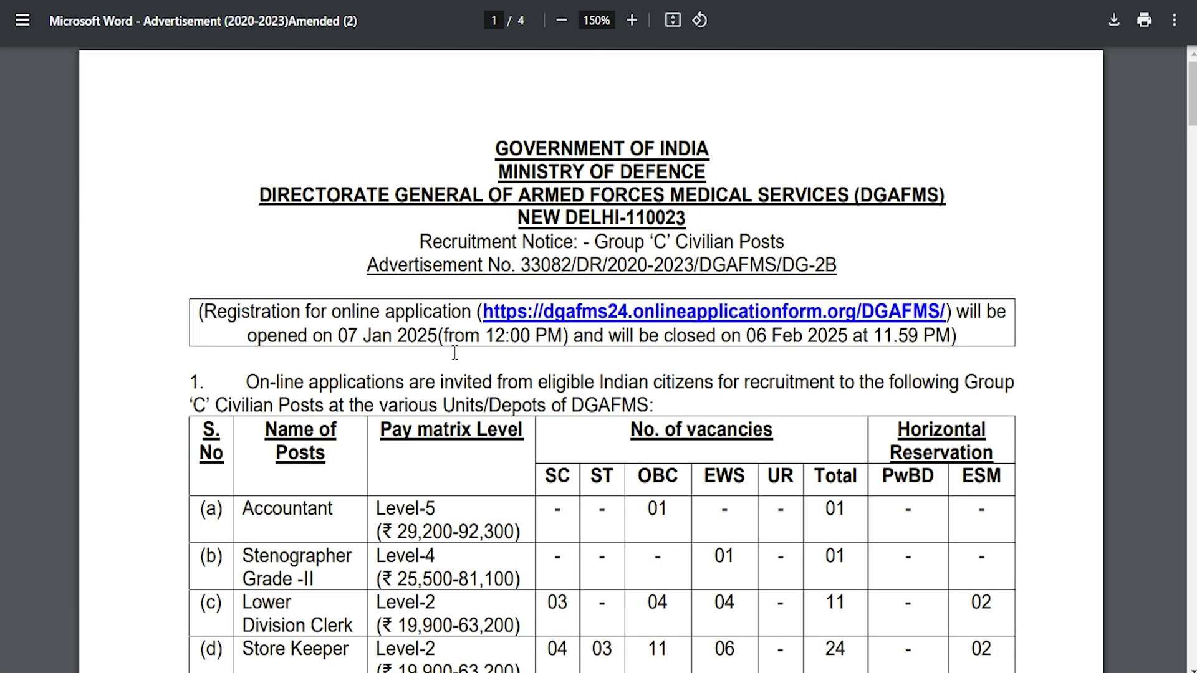
In the notification PDF, highlight the invitation text and the vacancy table's Name of Posts, No. of vacancies and Pay matrix Level headings.
left_click_drag(398, 379, 513, 385)
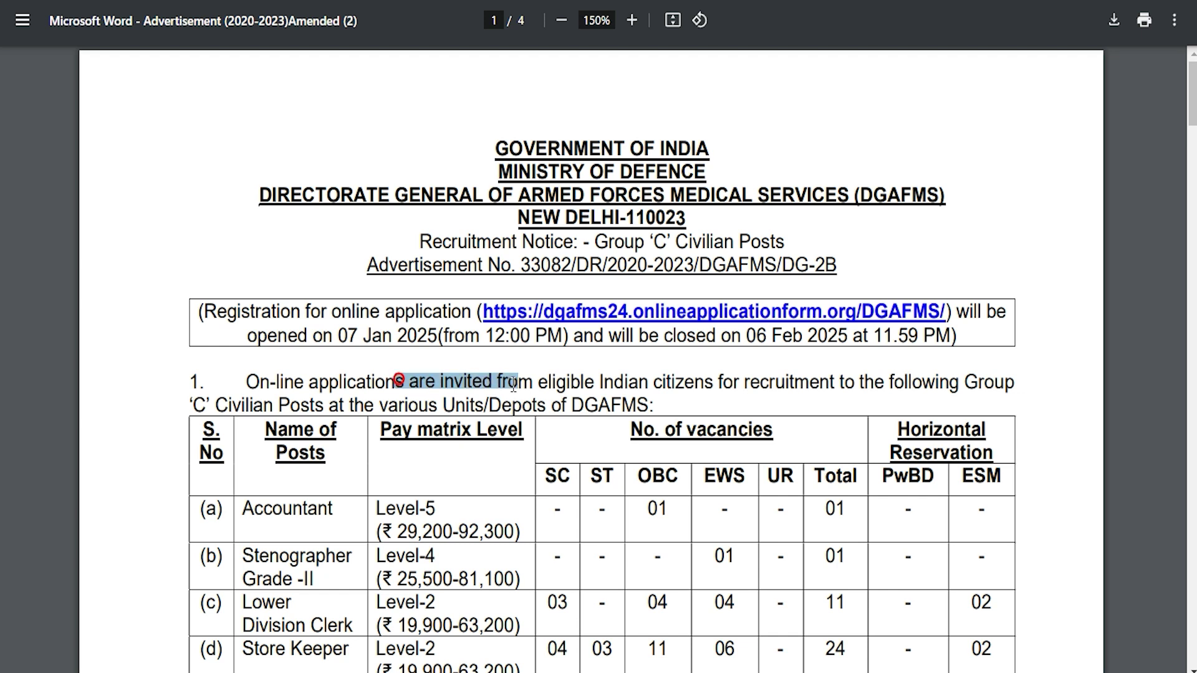
scroll(435, 444, "down", 3)
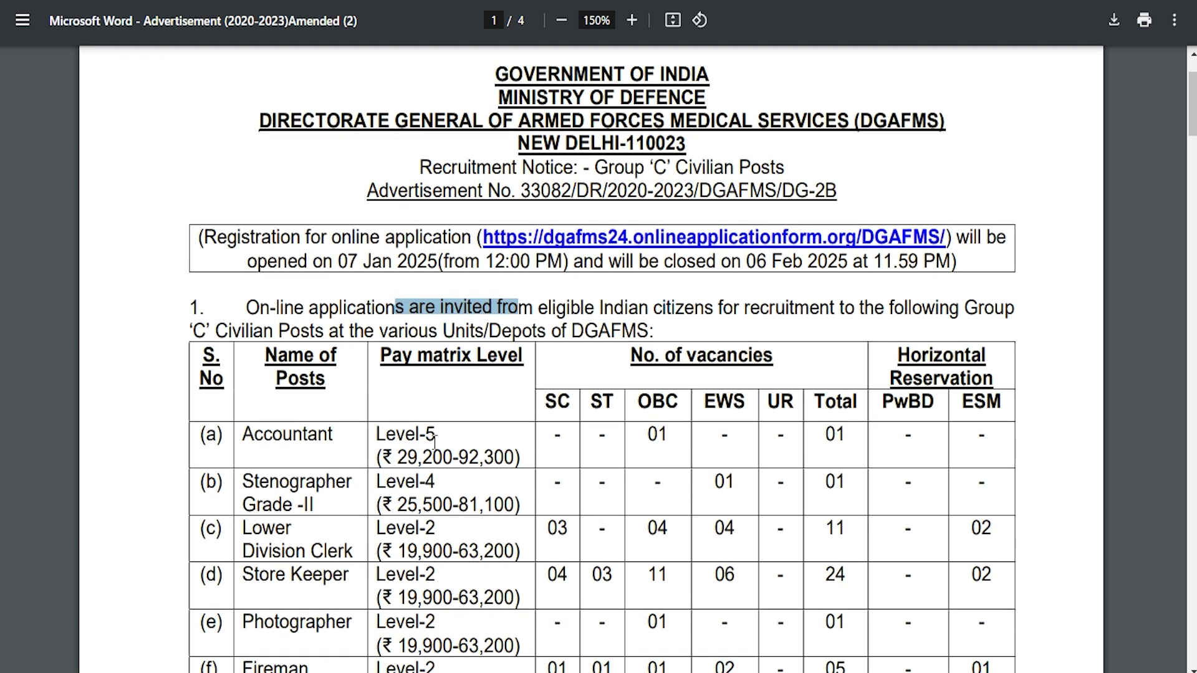
left_click_drag(268, 244, 350, 281)
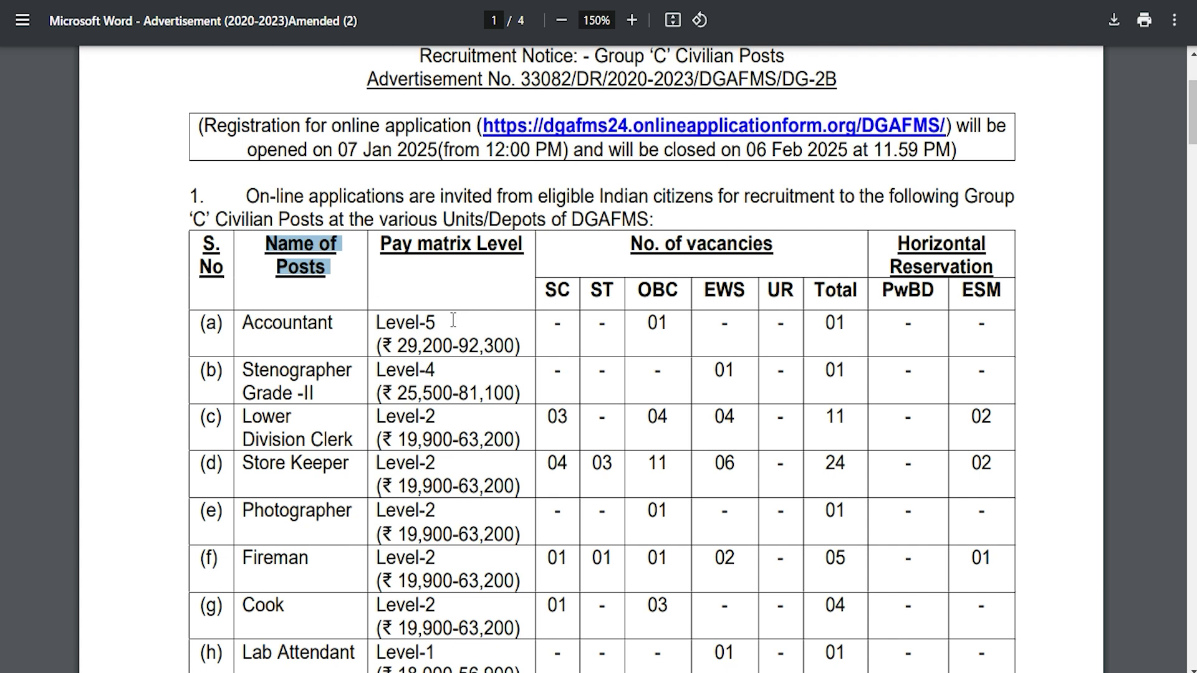
left_click_drag(631, 243, 765, 244)
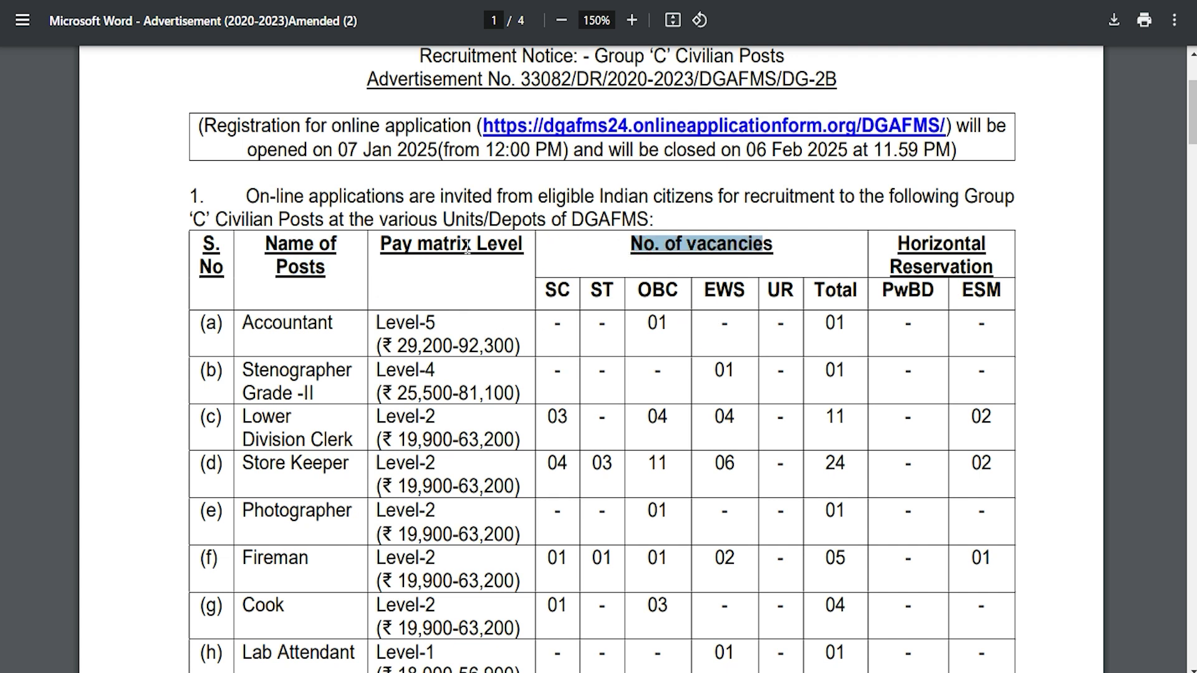
left_click_drag(393, 243, 505, 244)
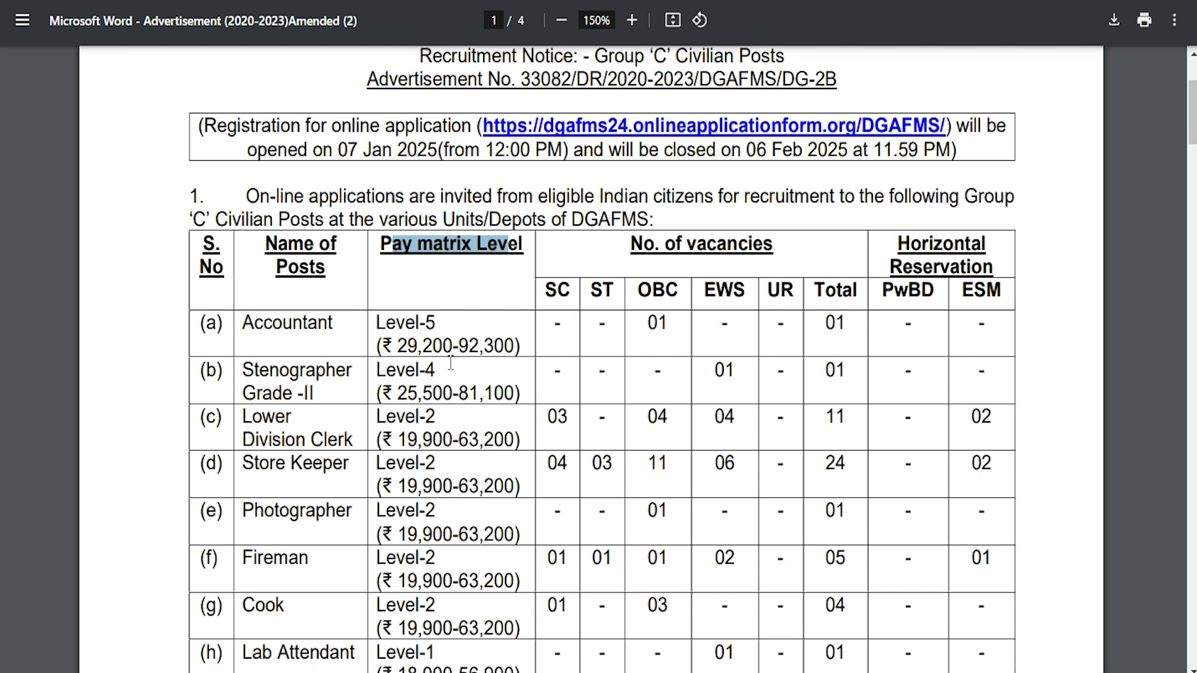
Find the post-wise age limit and qualification table in section 2 and highlight text in its Essential Qualification/ Experience/ Desirable heading.
scroll(469, 374, "down", 12)
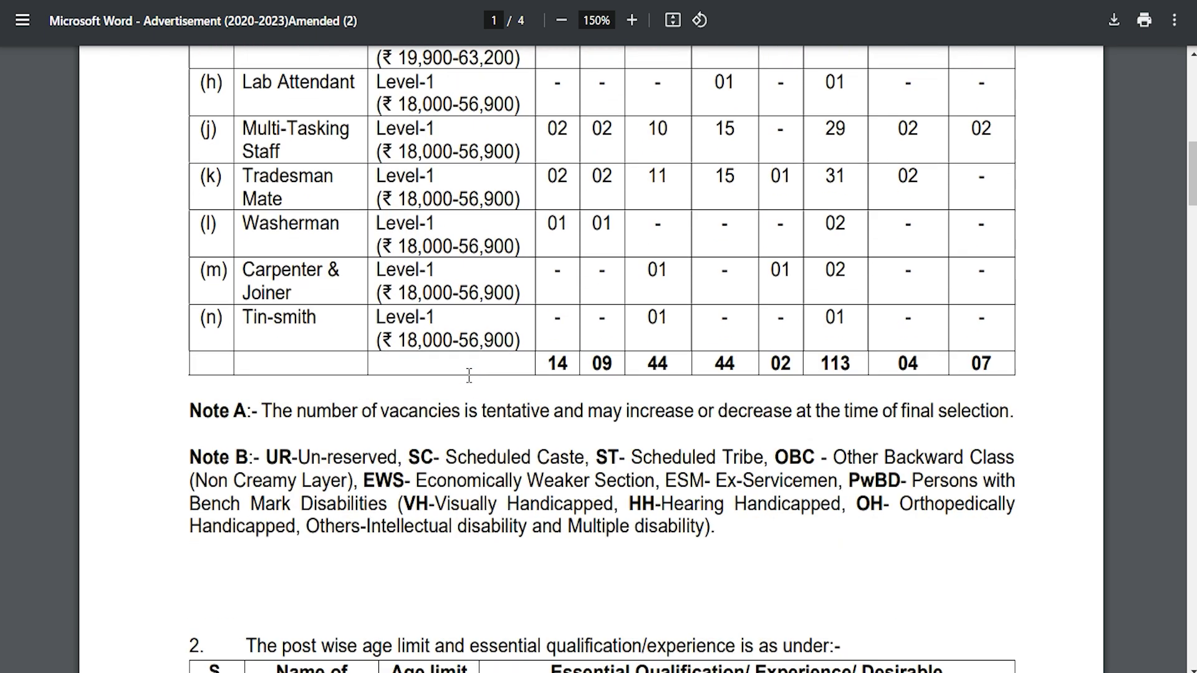
scroll(469, 375, "down", 3)
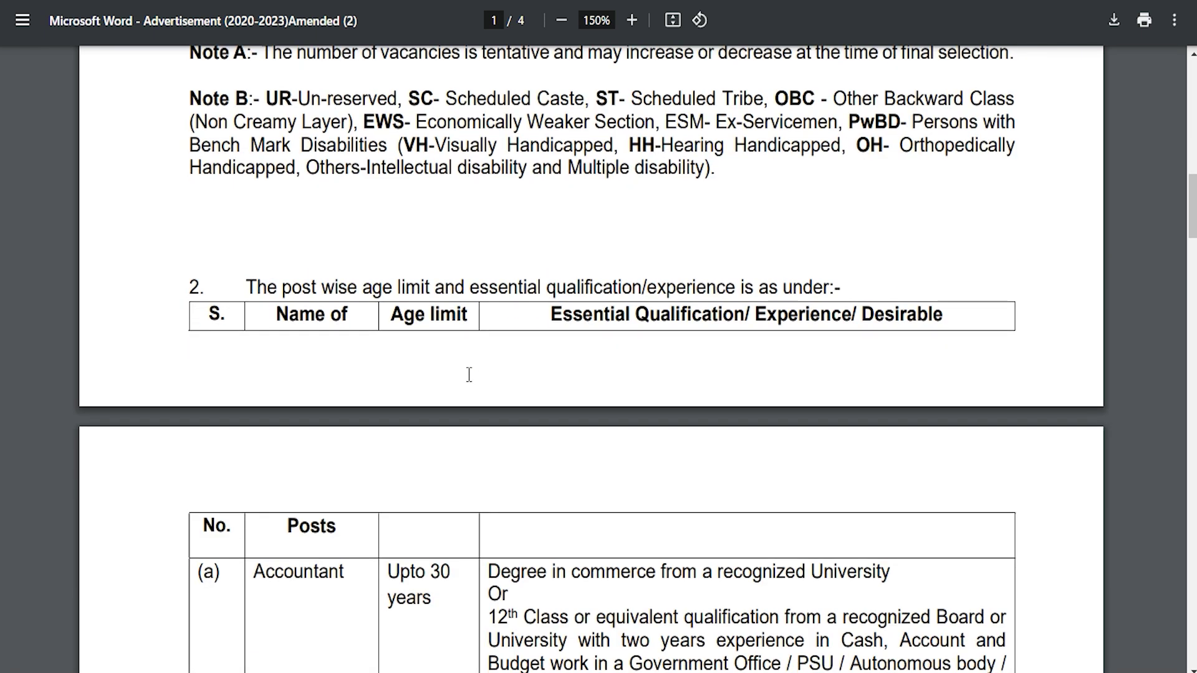
scroll(469, 375, "down", 2)
left_click(593, 254)
left_click_drag(551, 222, 927, 219)
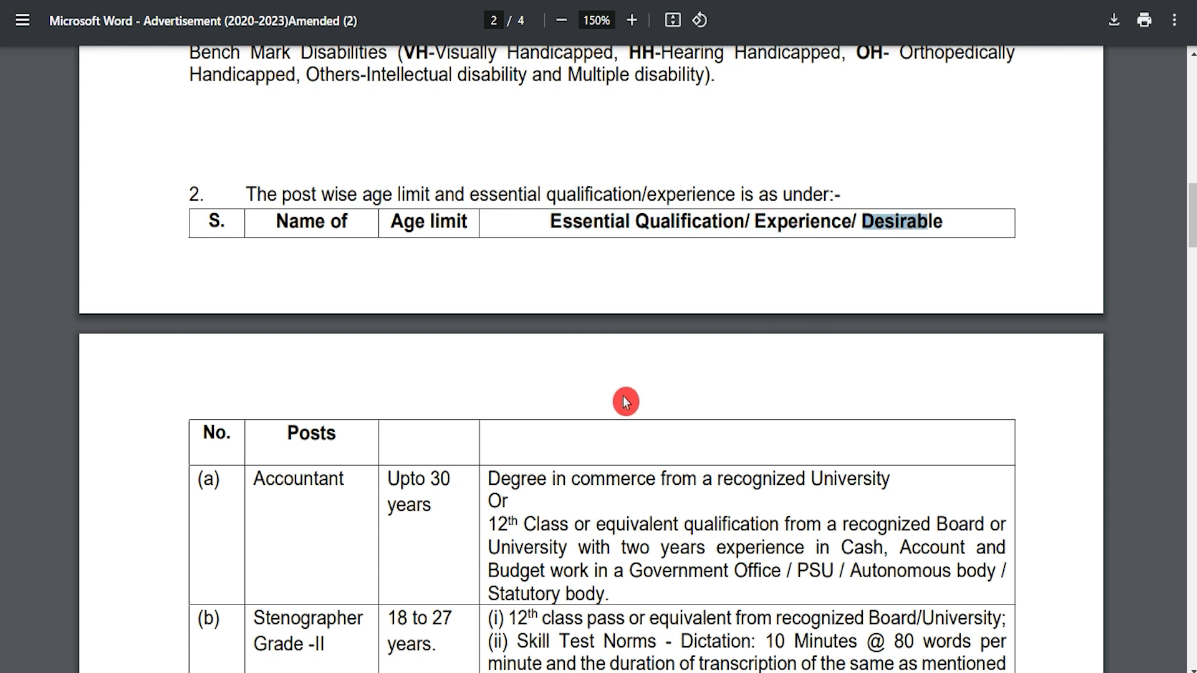
Look through the post-wise qualifications and on to the age relaxation and Mode of Selection sections on page 4.
scroll(532, 402, "down", 15)
scroll(532, 397, "down", 20)
scroll(532, 397, "down", 20)
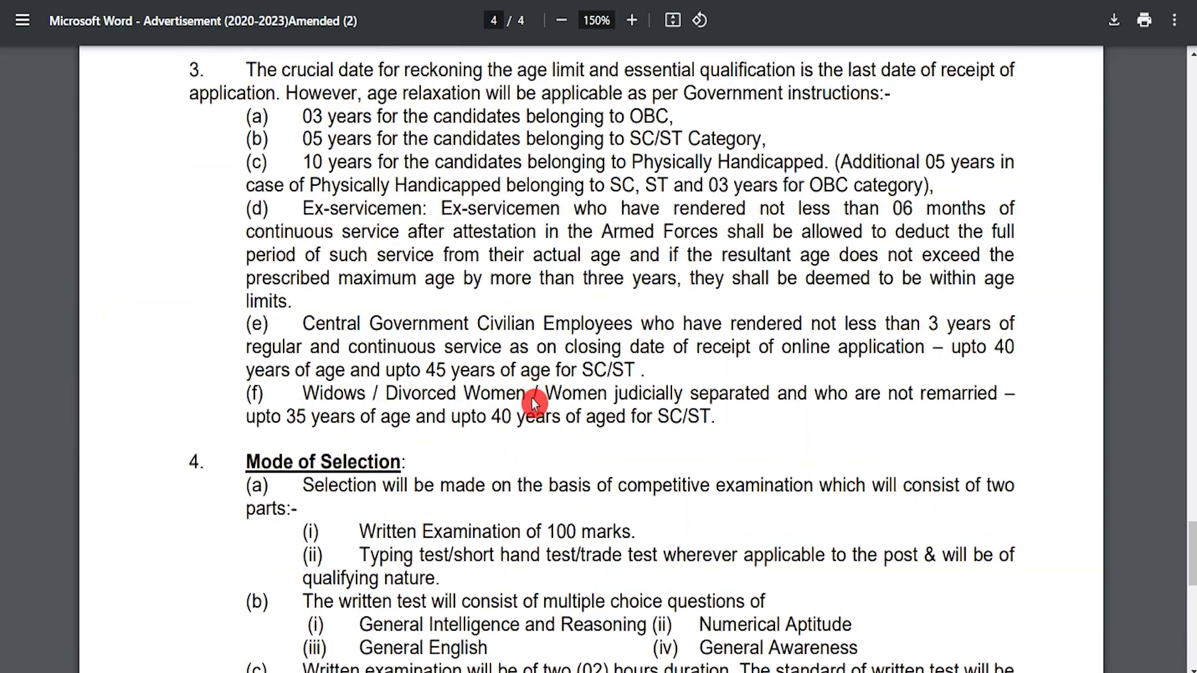
Look through the notification's Mode of Selection and General Instructions sections, return to its first page and close the PDF.
scroll(532, 398, "down", 13)
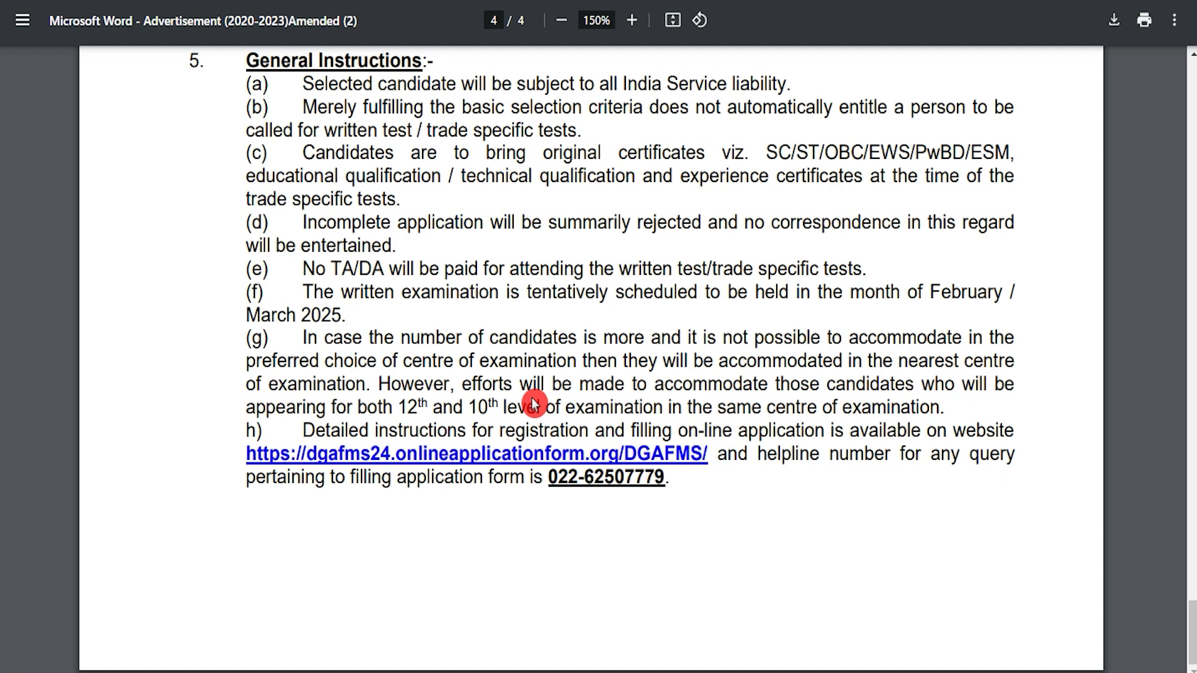
scroll(535, 404, "up", 20)
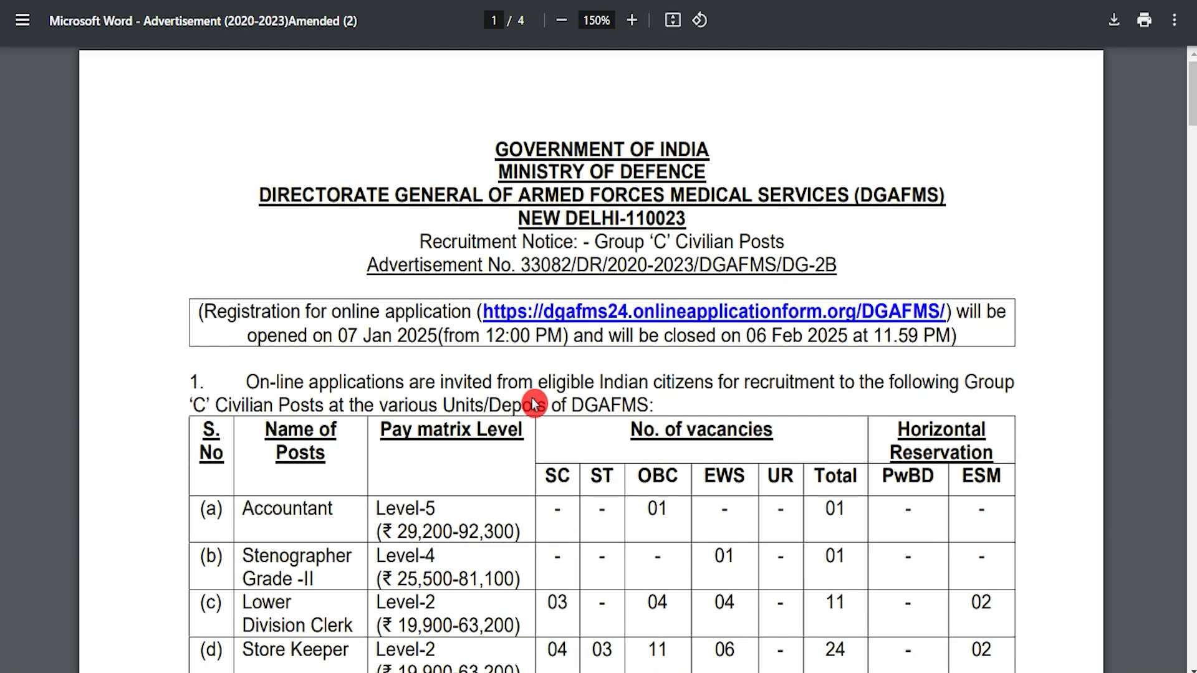
key("ctrl+w")
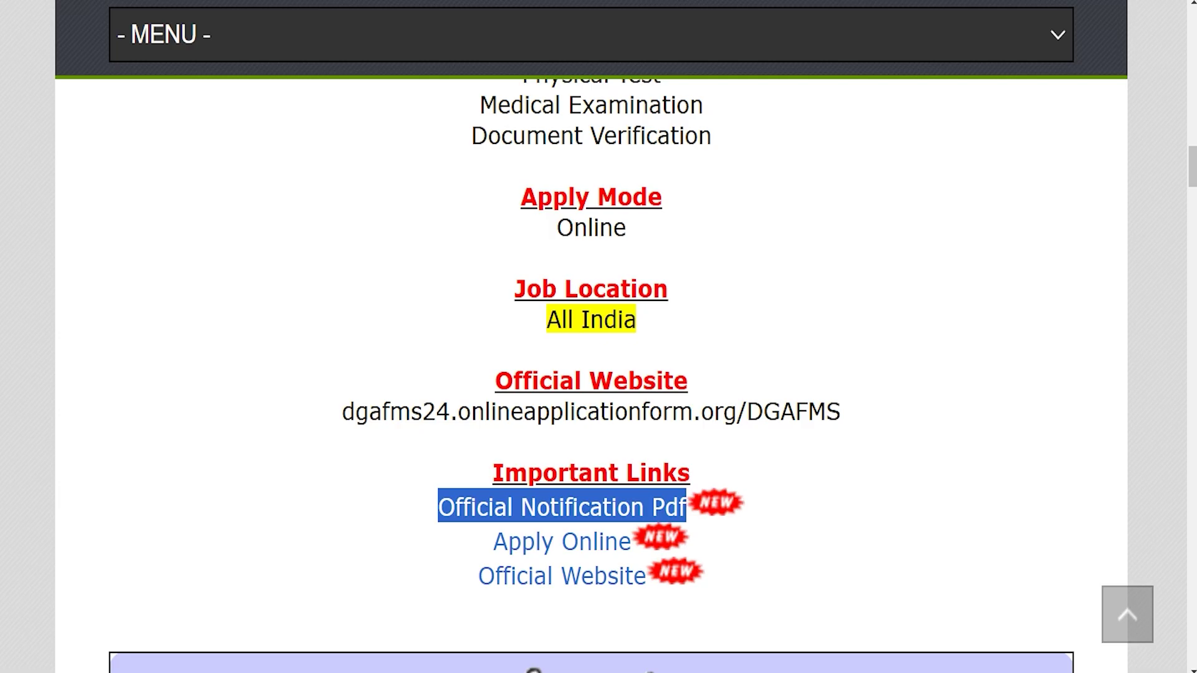
Open the Apply Online link from Important Links and show the Registered Candidate login's Reference Number and Password fields.
left_click_drag(473, 543, 631, 542)
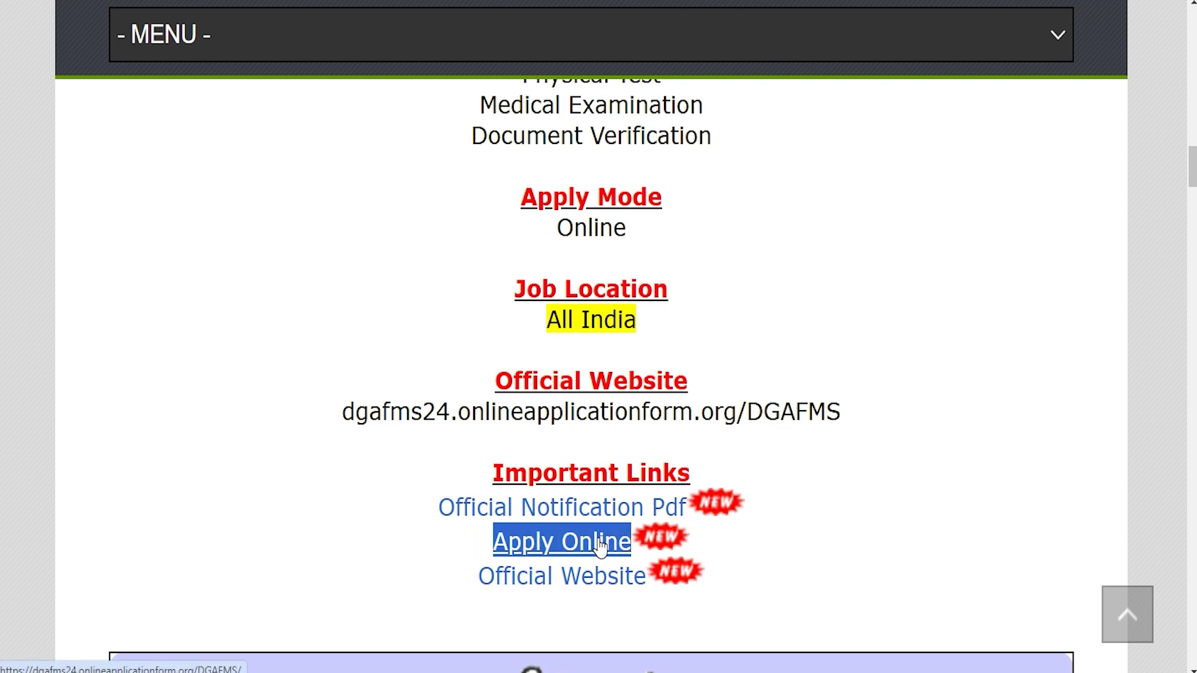
left_click(600, 547)
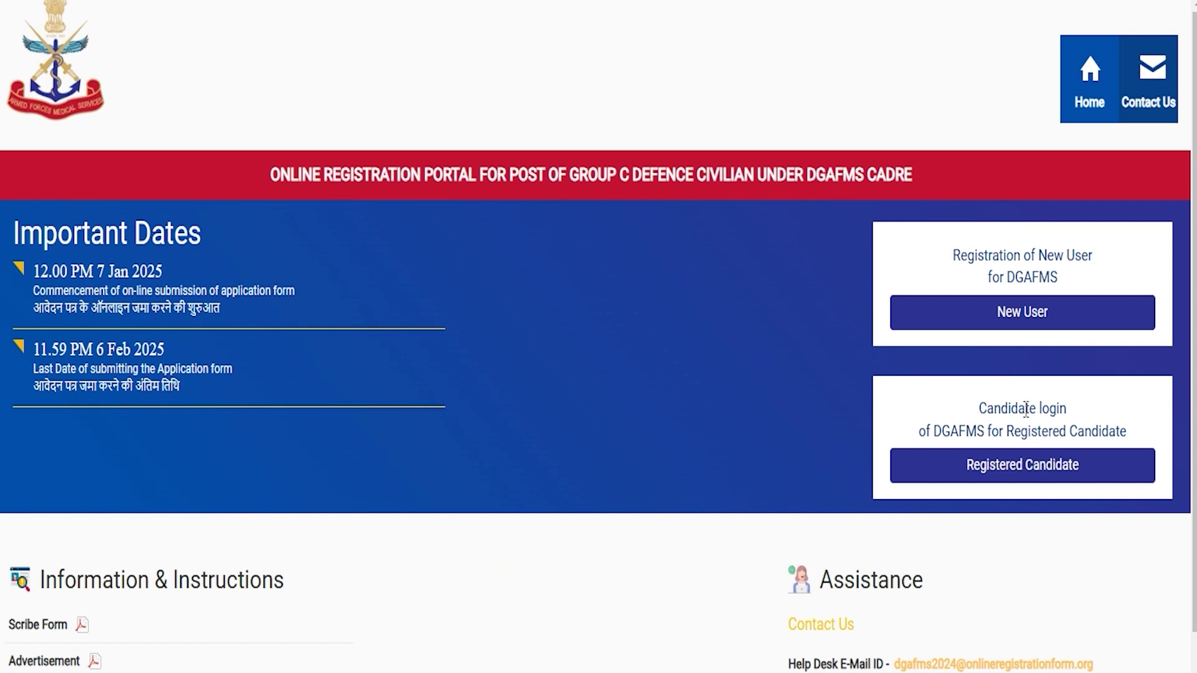
left_click(1017, 473)
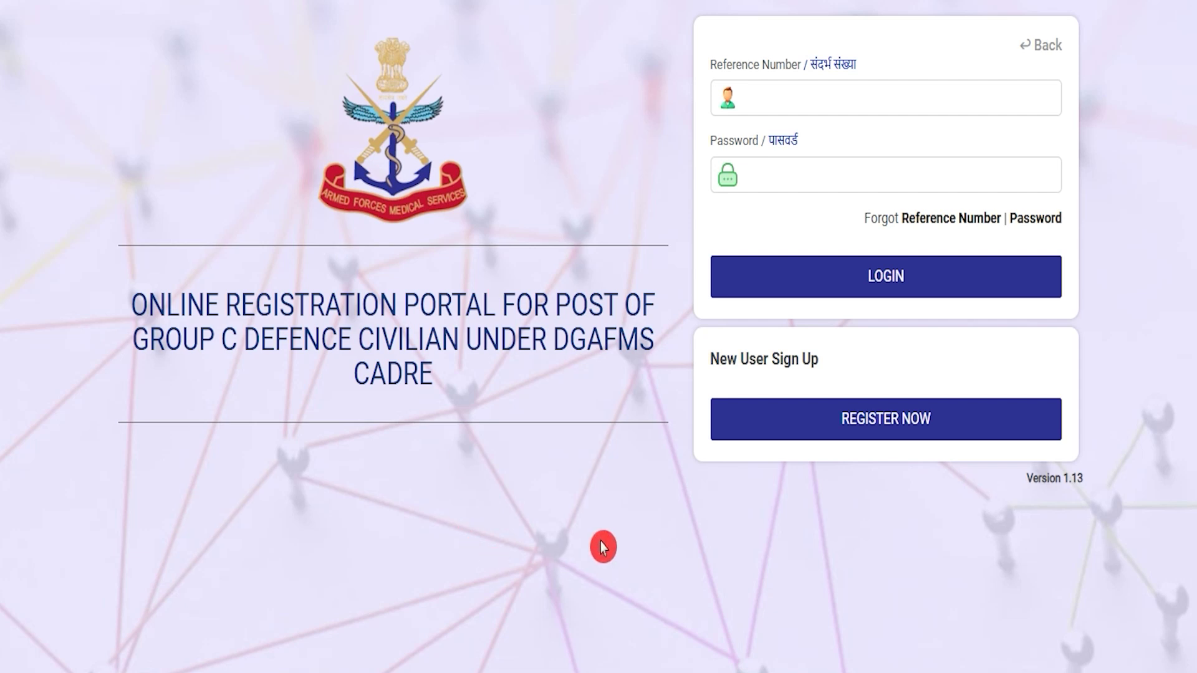
left_click(776, 95)
left_click(764, 169)
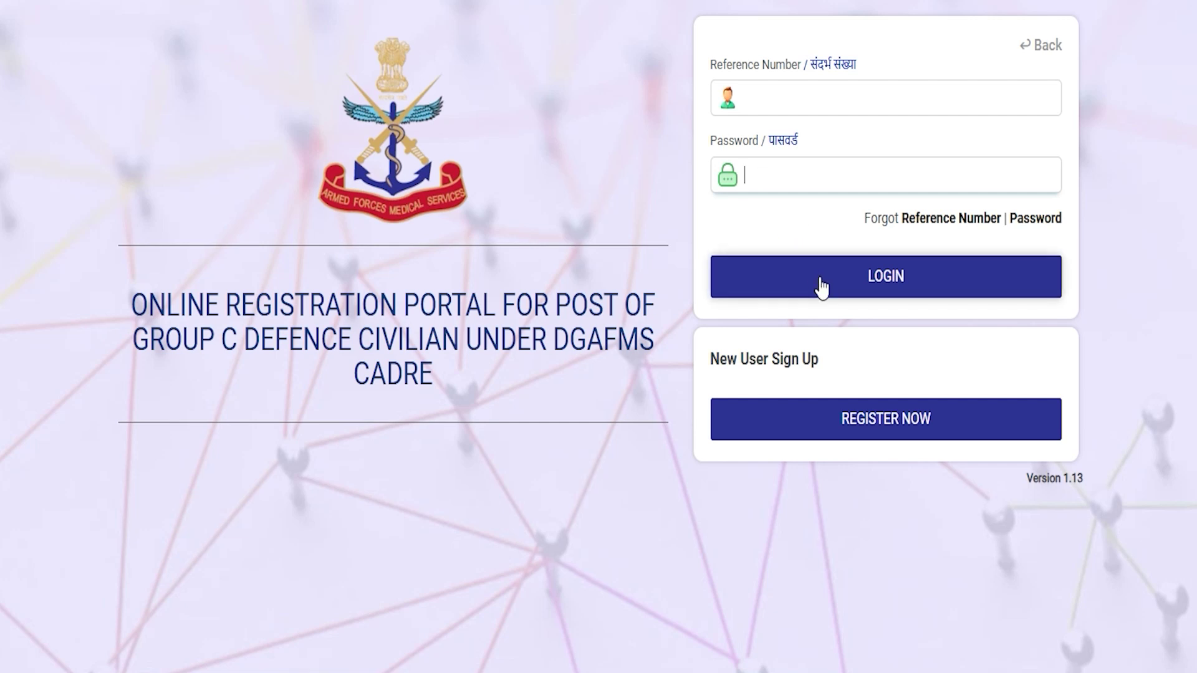
left_click(637, 172)
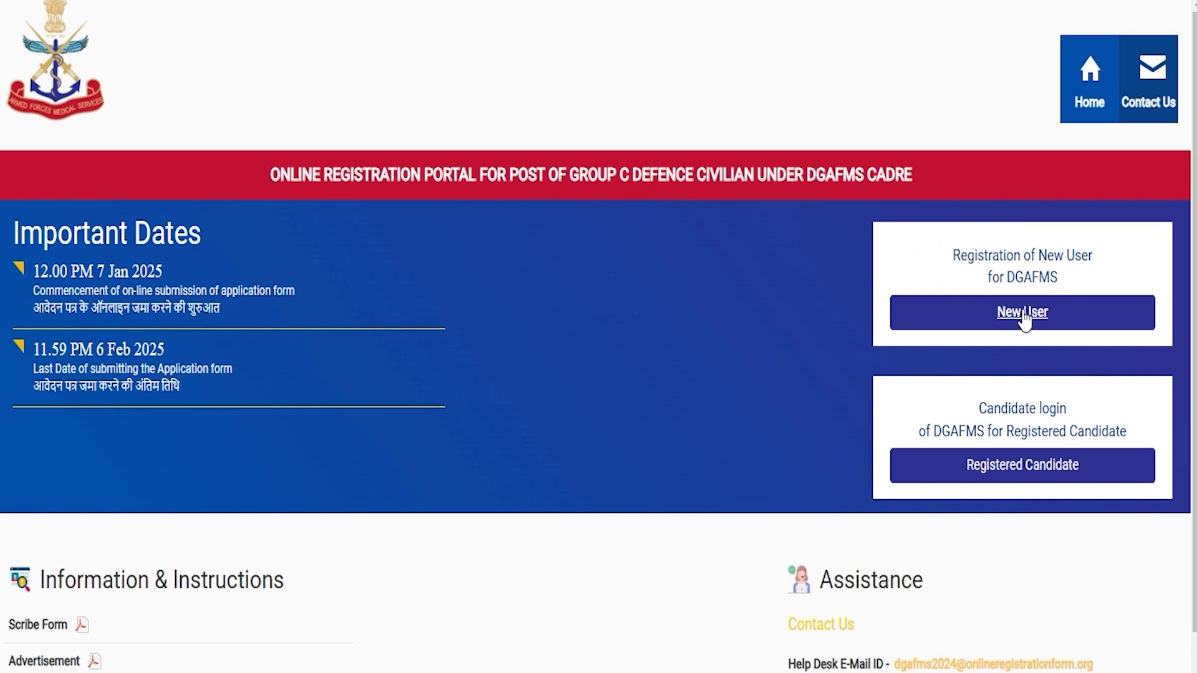
Open New User registration and look through its instructions, from Eligibility and Application Procedure to the document upload specifications.
left_click(1005, 319)
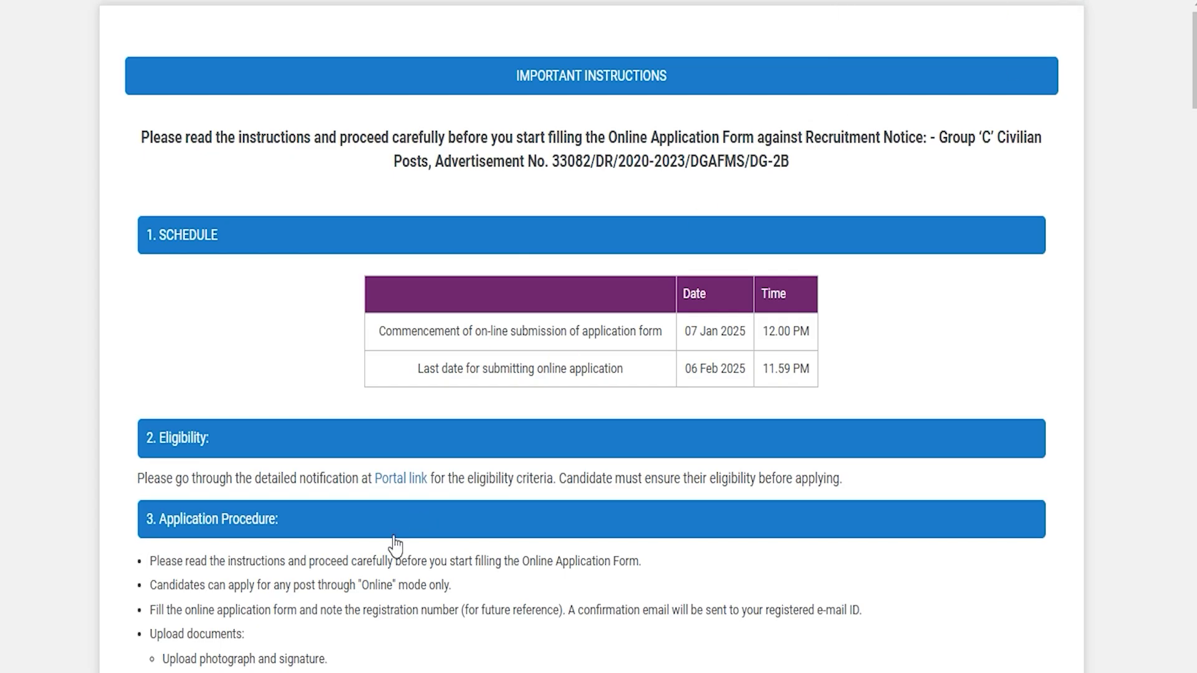
left_click_drag(167, 477, 228, 475)
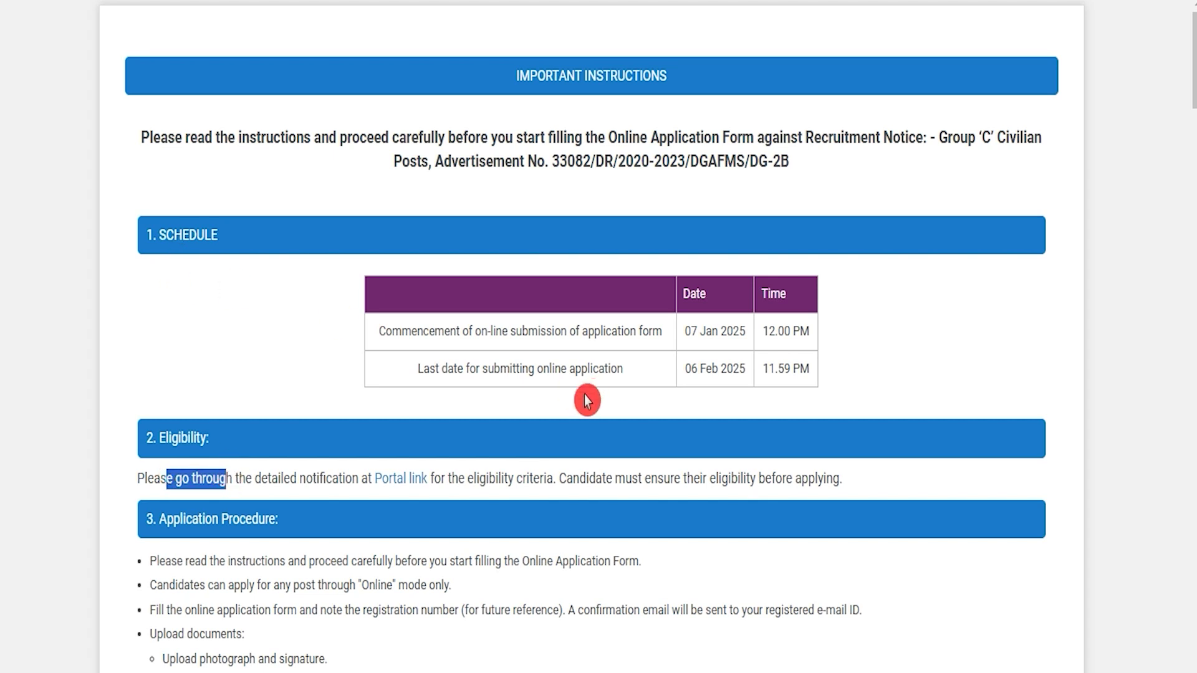
scroll(402, 548, "down", 2)
scroll(402, 548, "down", 2)
left_click(284, 393)
scroll(282, 392, "down", 10)
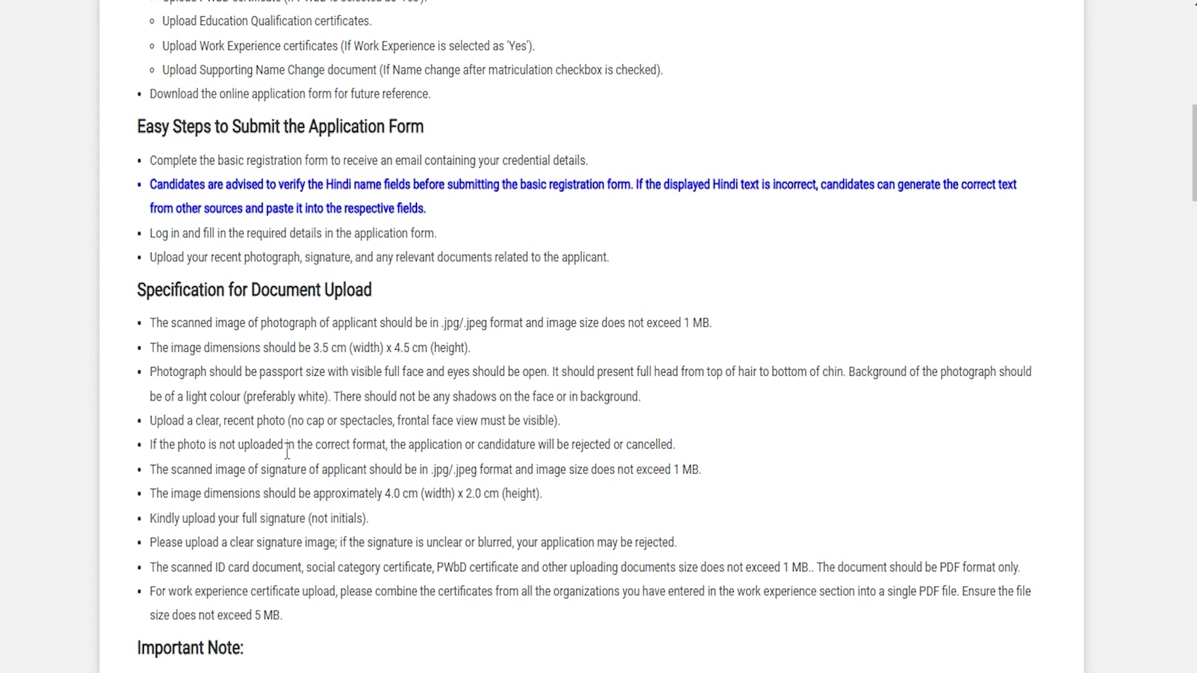
scroll(287, 450, "down", 4)
left_click_drag(254, 486, 363, 528)
Examine the 10th and 12th level post tables, exam pattern and Hindi instructions, highlighting the English lines on exam duration and appearing in both examinations.
scroll(373, 483, "down", 13)
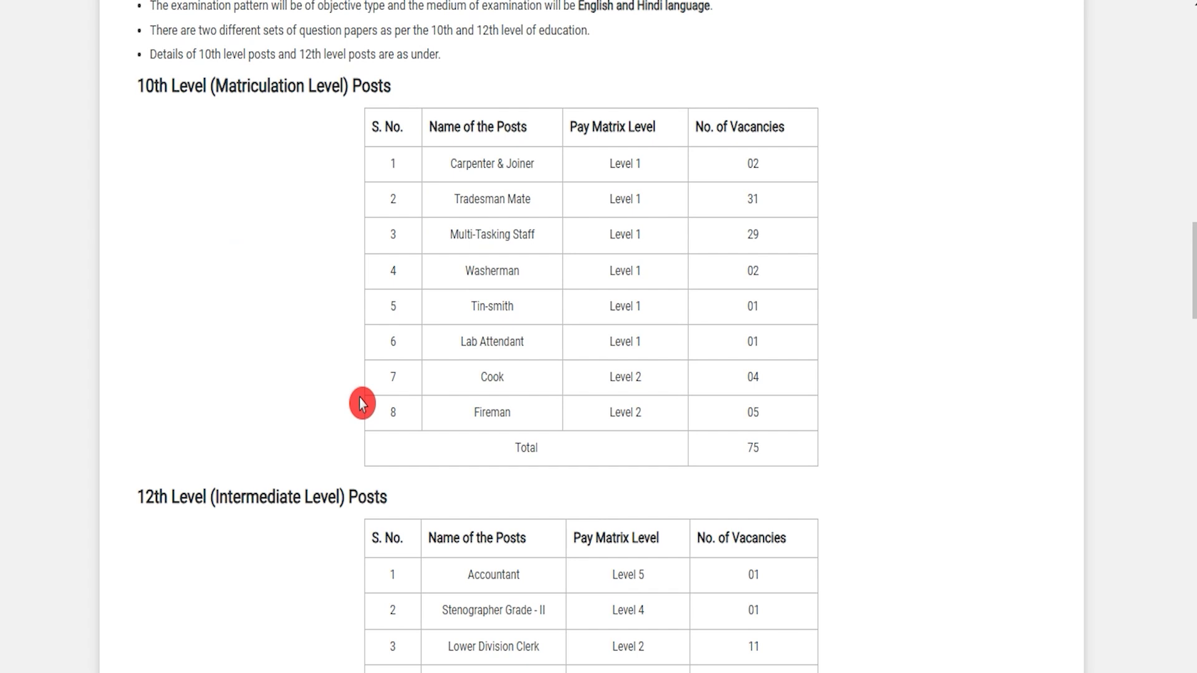
scroll(362, 403, "down", 10)
left_click_drag(328, 329, 432, 349)
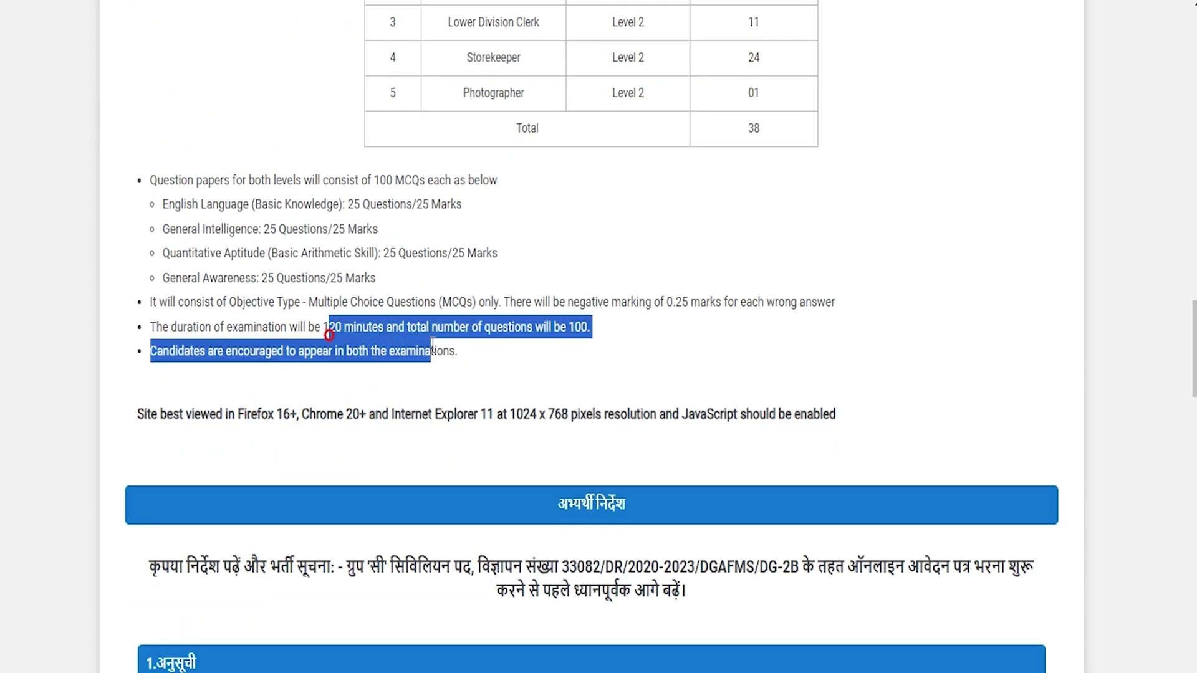
scroll(432, 346, "down", 5)
scroll(428, 351, "down", 6)
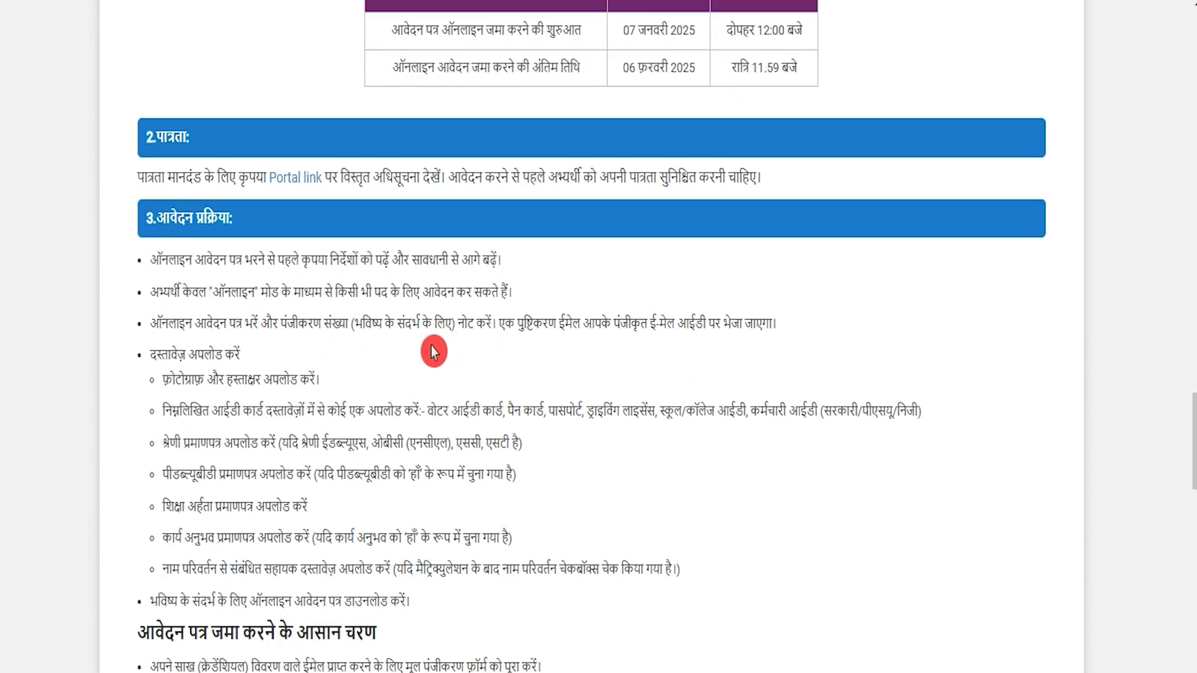
scroll(434, 353, "down", 18)
scroll(434, 353, "down", 13)
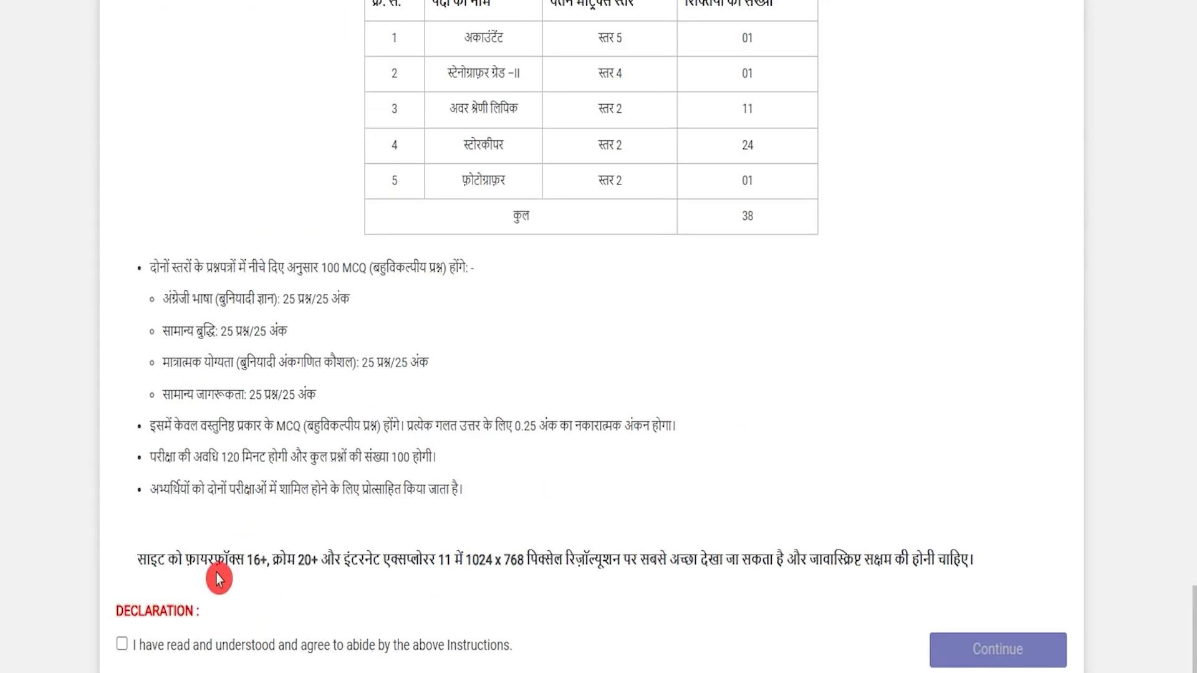
Accept the declaration at the end of the instructions and continue to the Sign Up Form.
left_click_drag(139, 608, 193, 608)
left_click(122, 644)
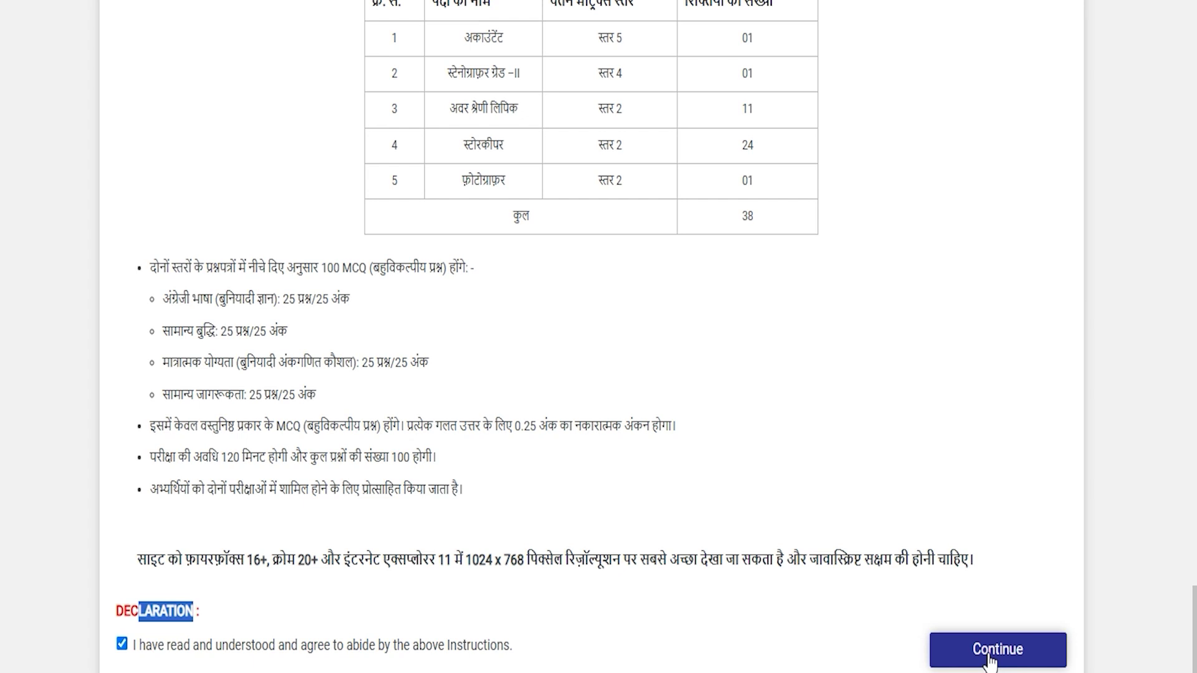
left_click(997, 650)
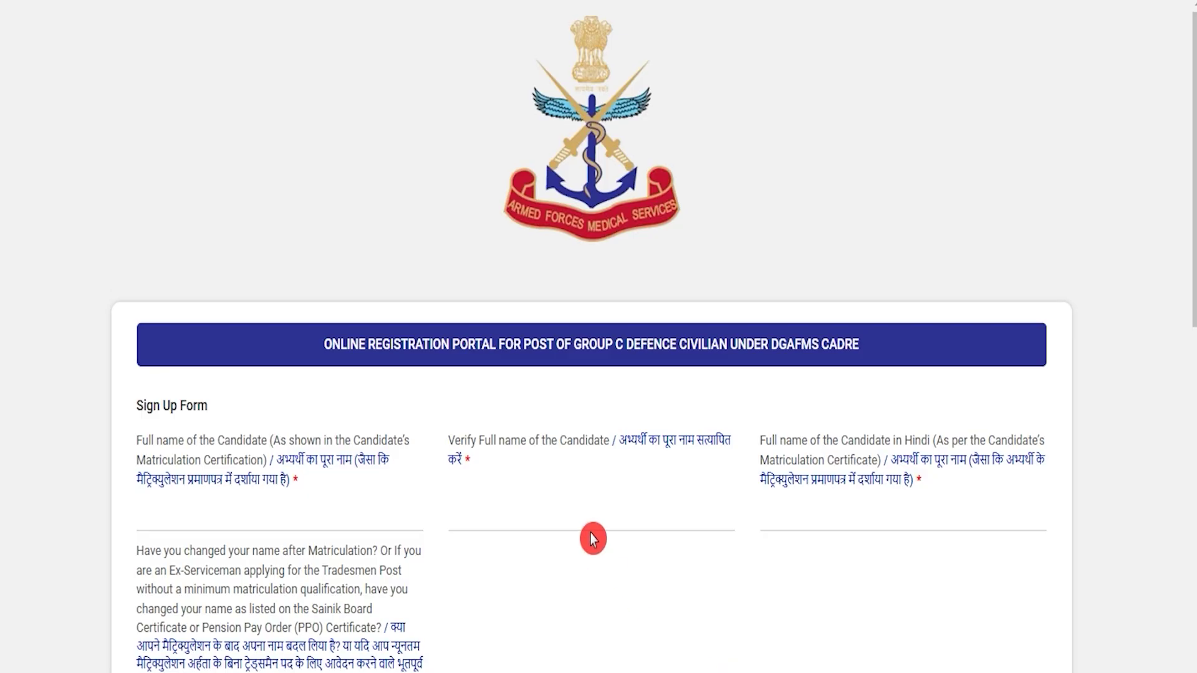
Enter the candidate's full name and repeat it in the verification field of the Sign Up Form.
left_click(593, 536)
left_click(374, 515)
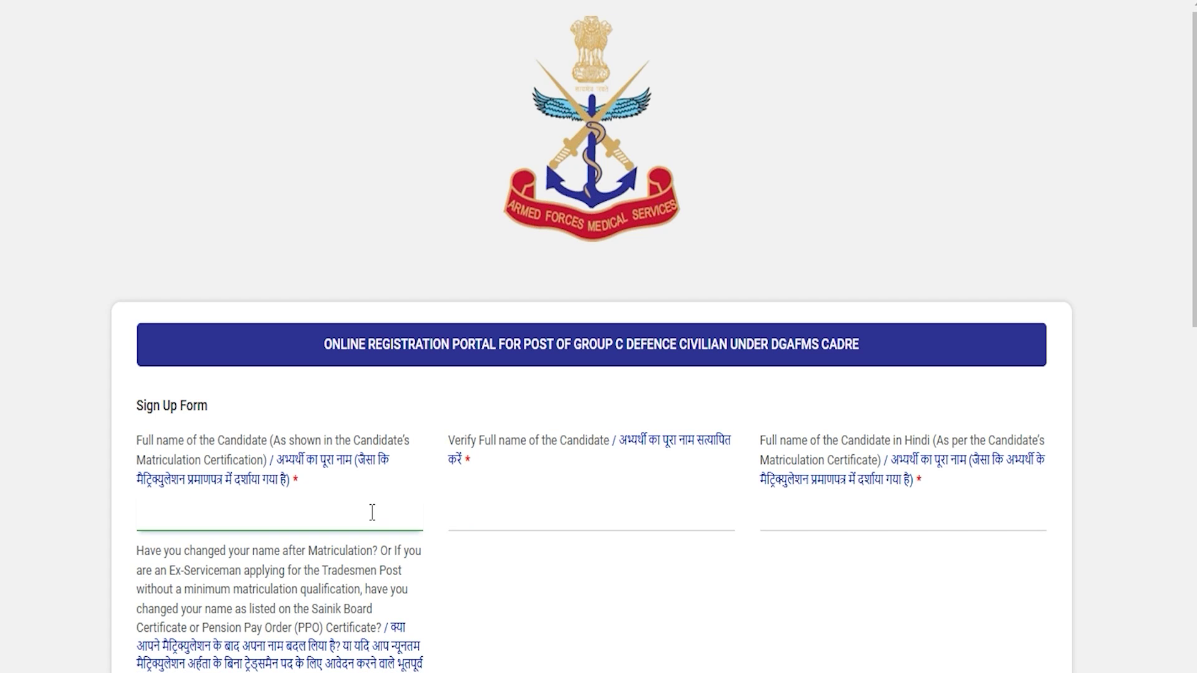
type("Amit")
left_click(494, 518)
type("Ami")
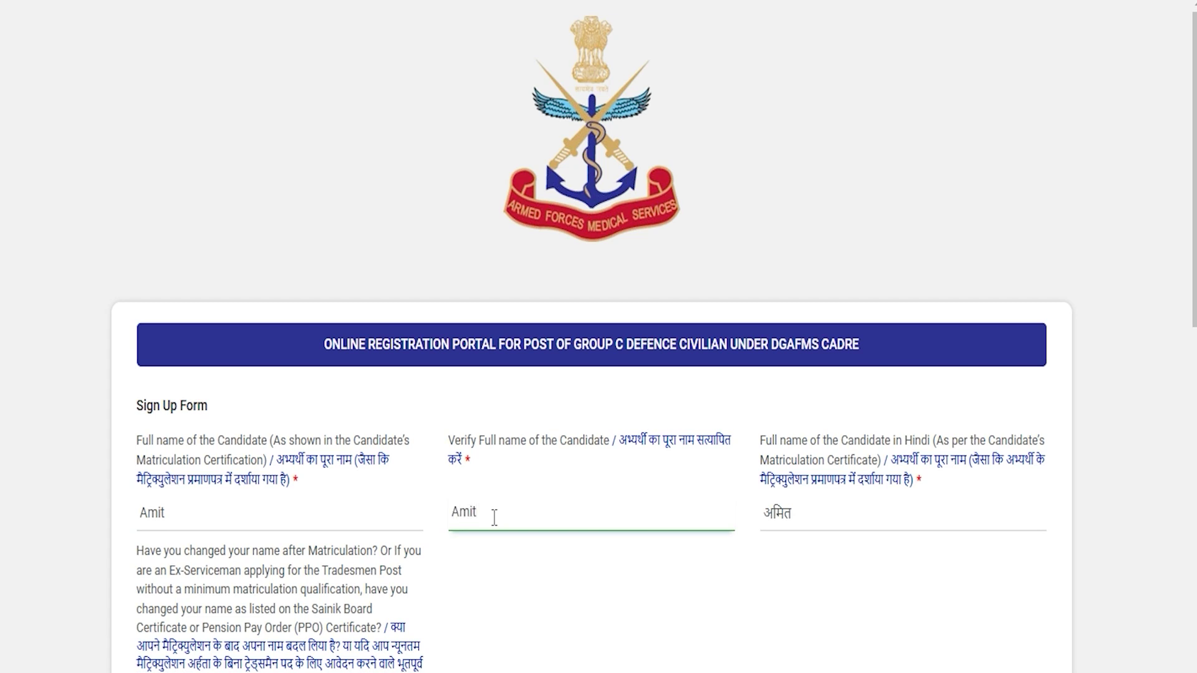
left_click(802, 516)
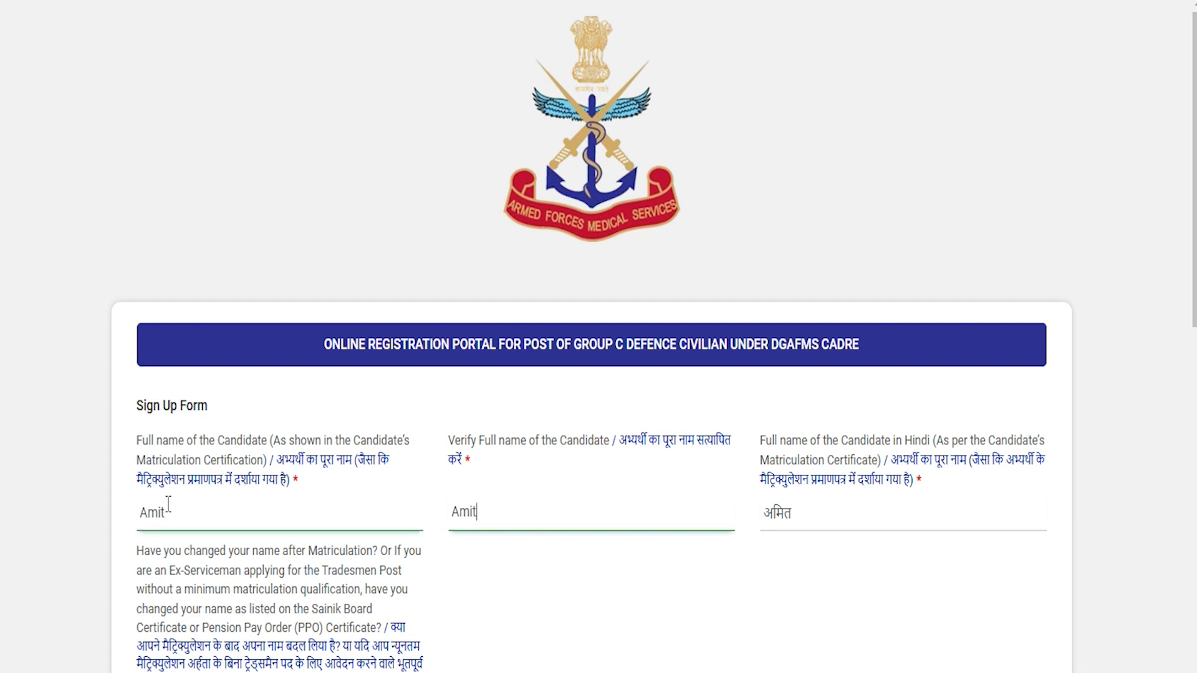
Enable the name-changed-after-Matriculation option, check the Candidate's New Name fields in English and Hindi, and disable the option again.
scroll(482, 511, "down", 5)
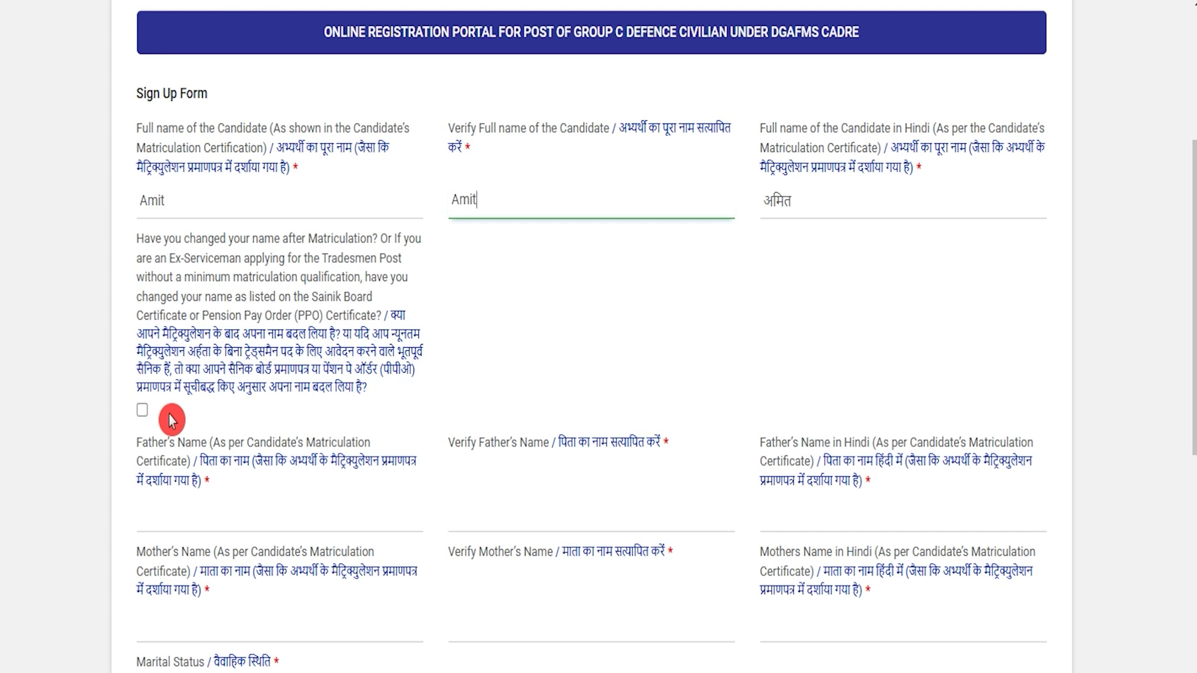
left_click(142, 414)
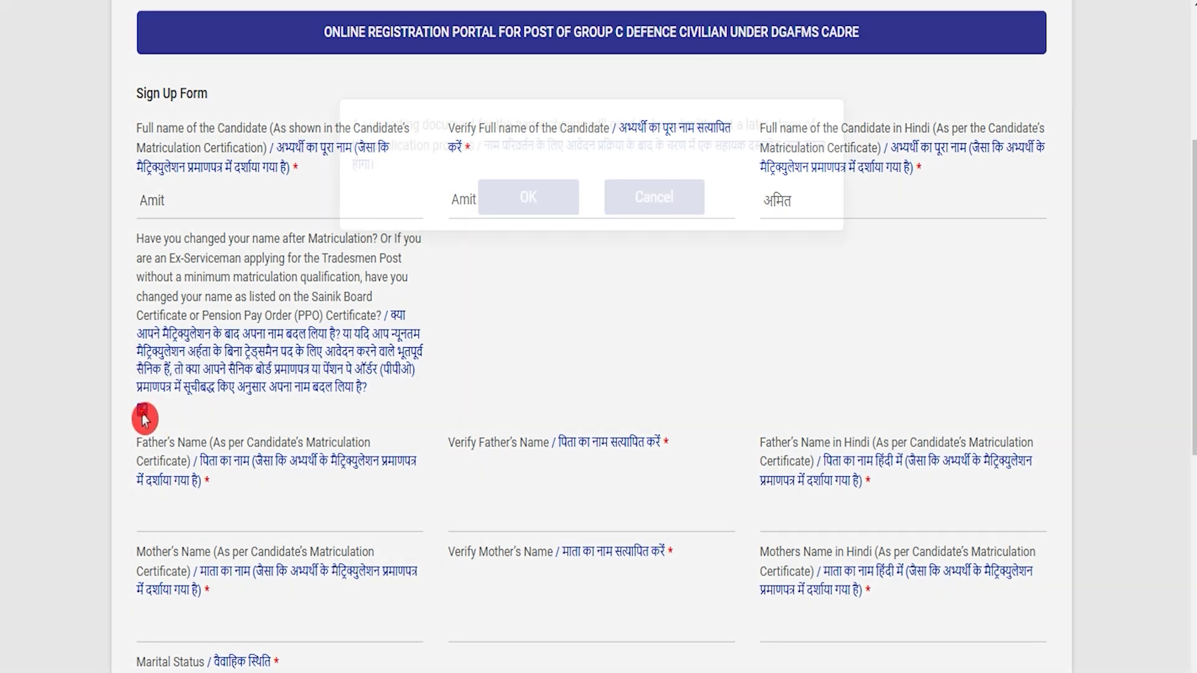
left_click(519, 207)
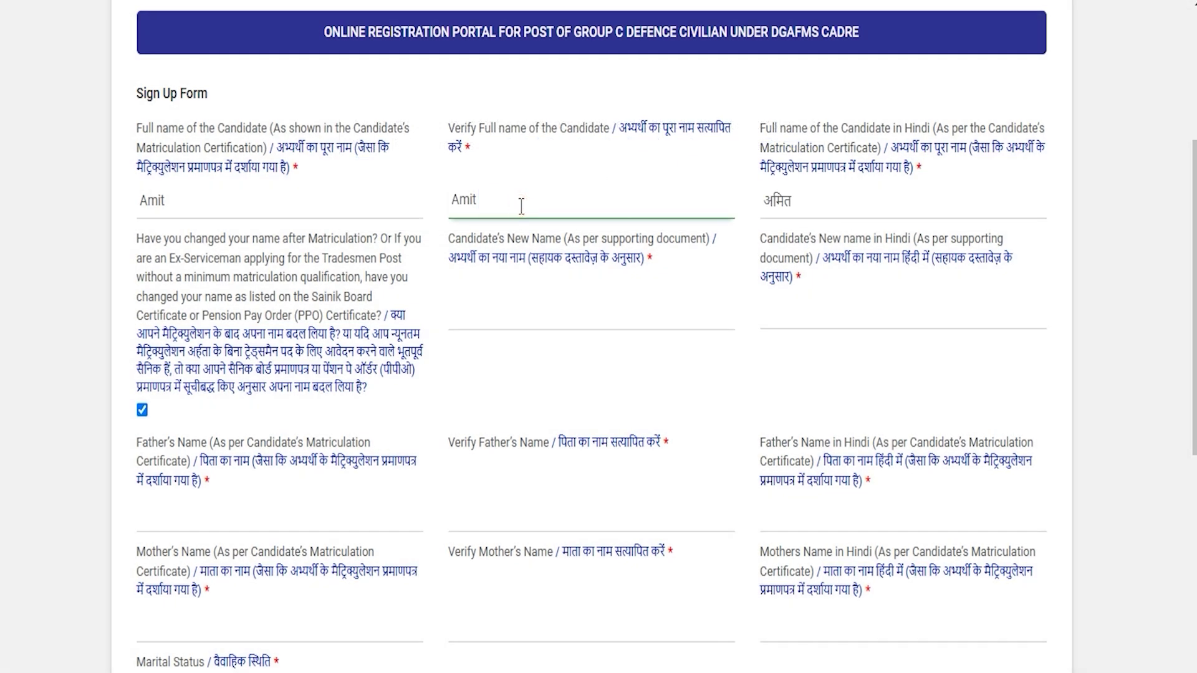
left_click(524, 236)
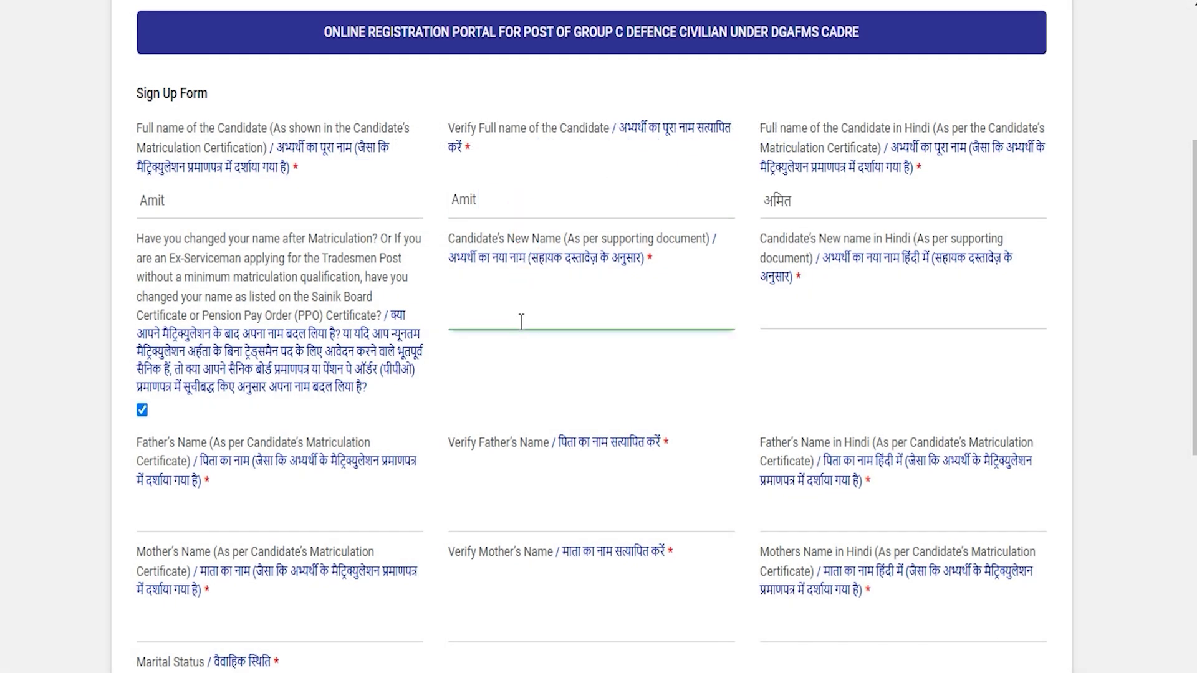
left_click(762, 322)
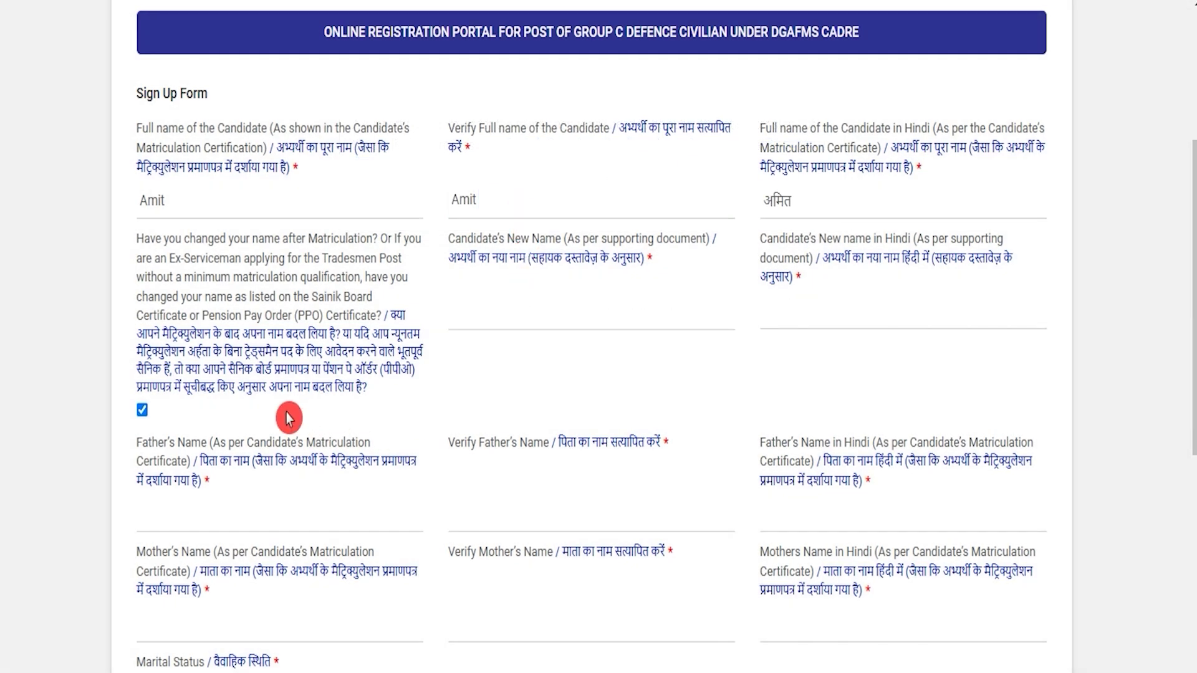
left_click(143, 412)
Enter the father's name and repeat it in the Verify Father's Name field.
left_click(195, 527)
type("Rakes")
left_click(535, 529)
type("Rakesh")
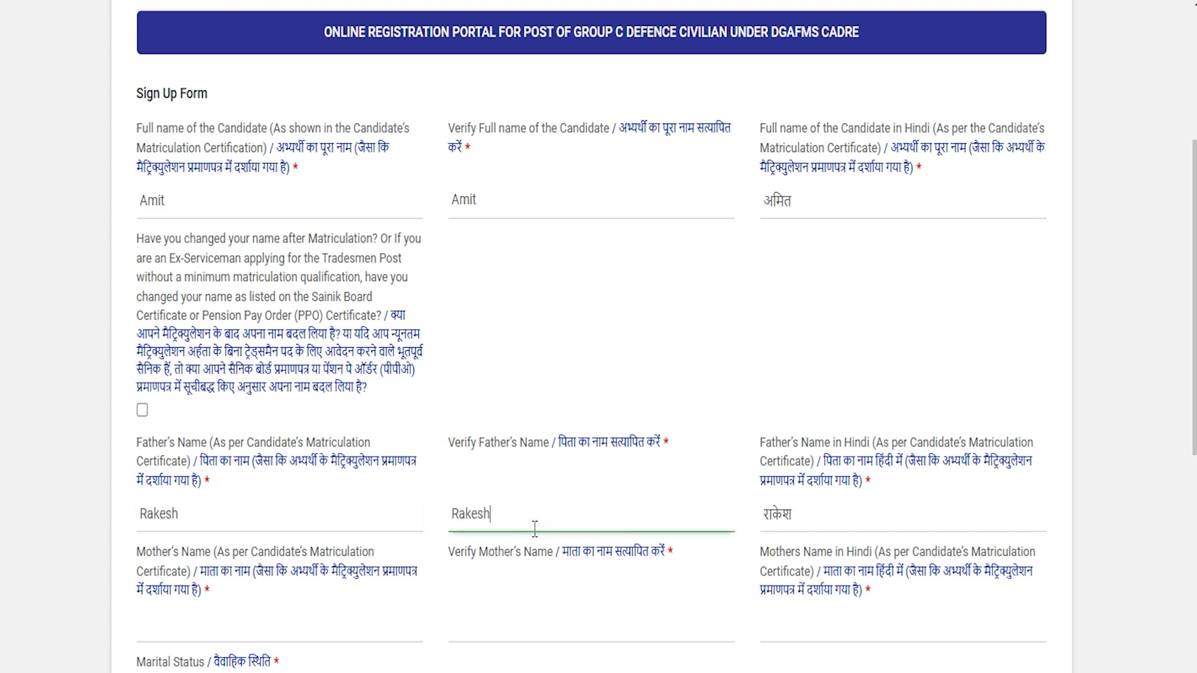
left_click(797, 523)
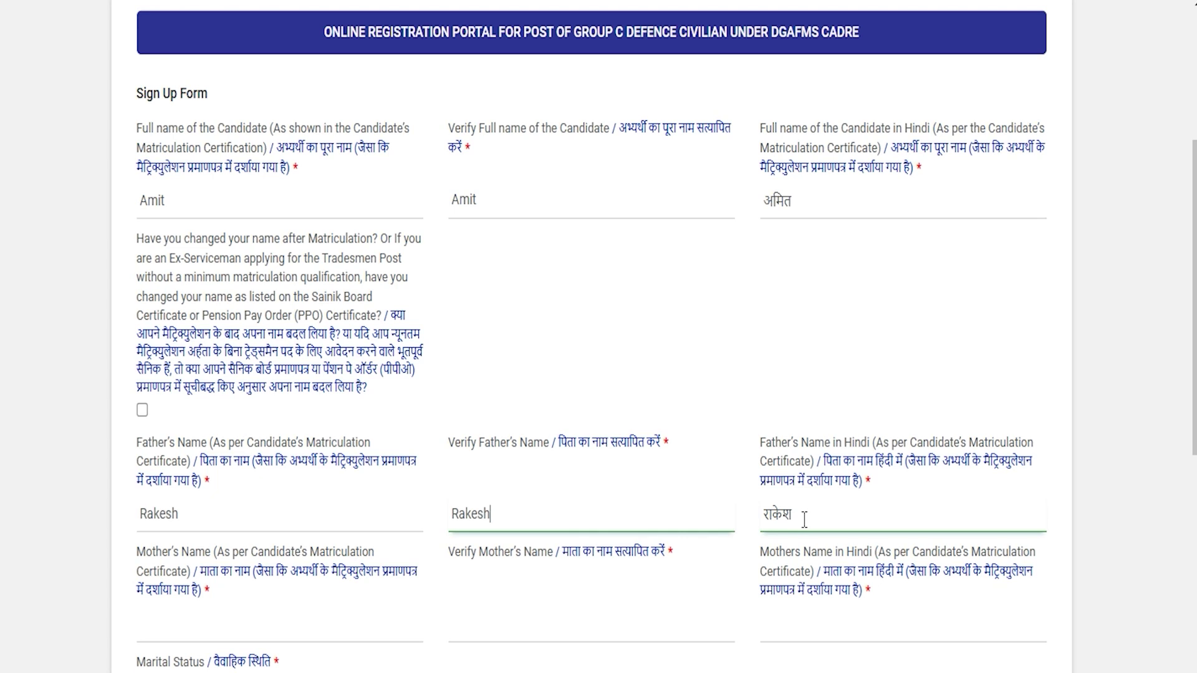
Enter the mother's name and repeat it in the Verify Mother's Name field.
left_click(212, 625)
type("Reena")
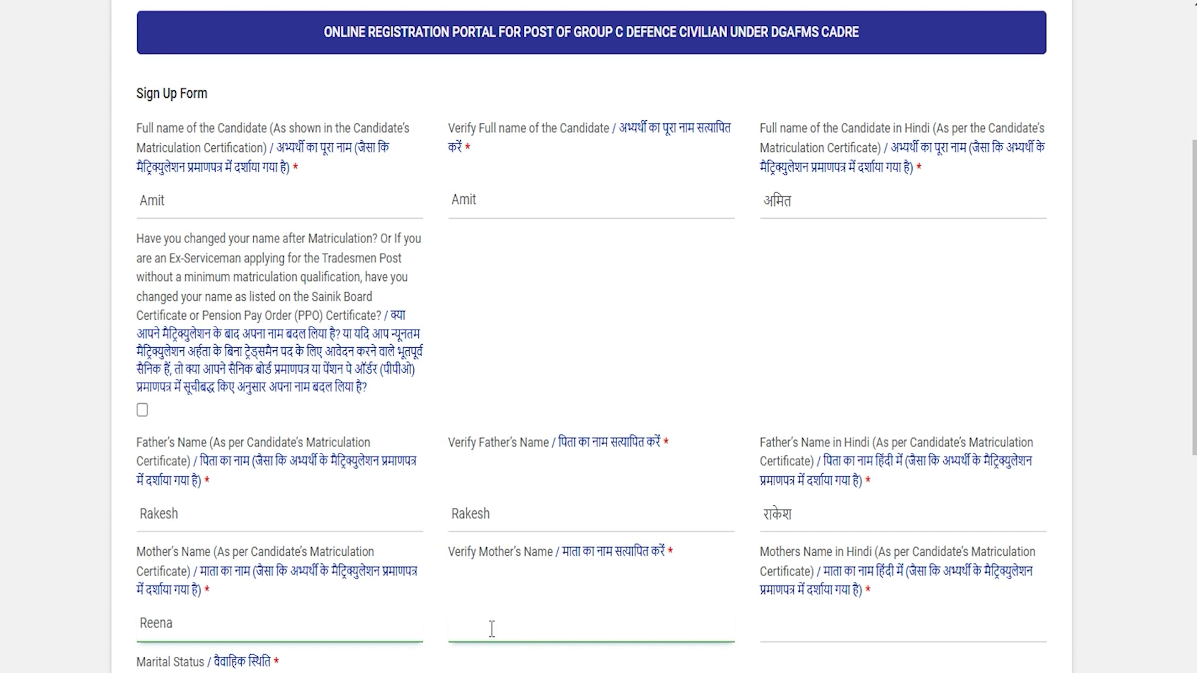
left_click(492, 629)
type("Reena")
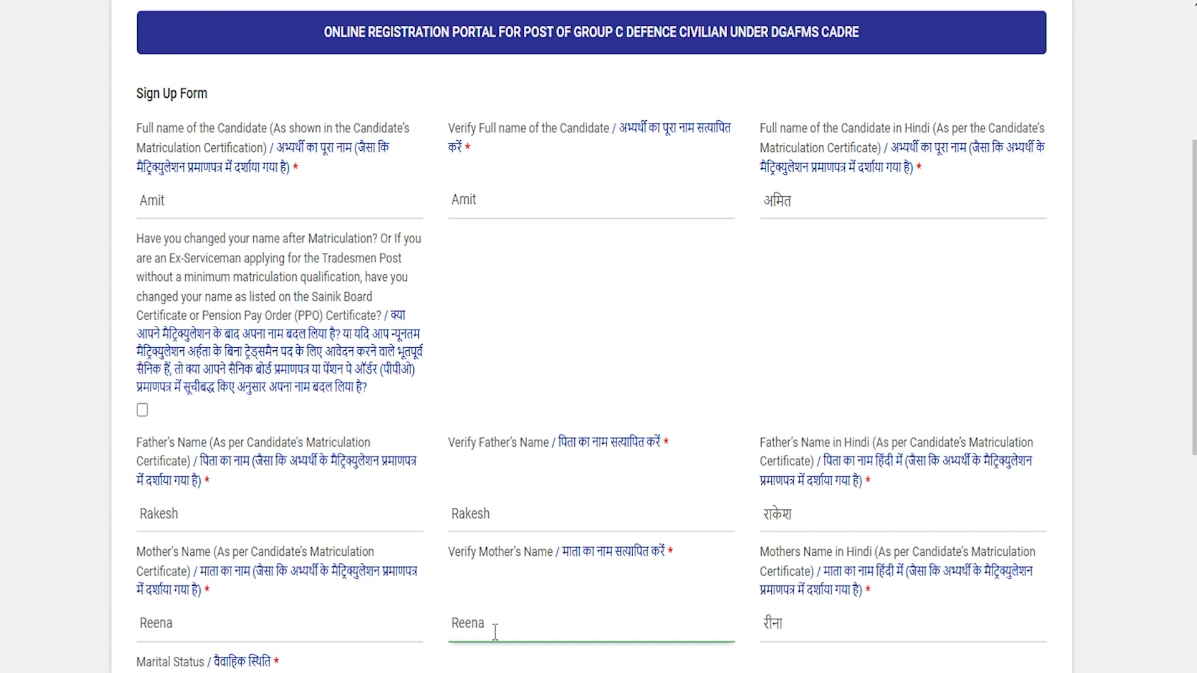
Set the marital status to Single and both Gender and Confirm Gender to Male.
scroll(496, 633, "down", 5)
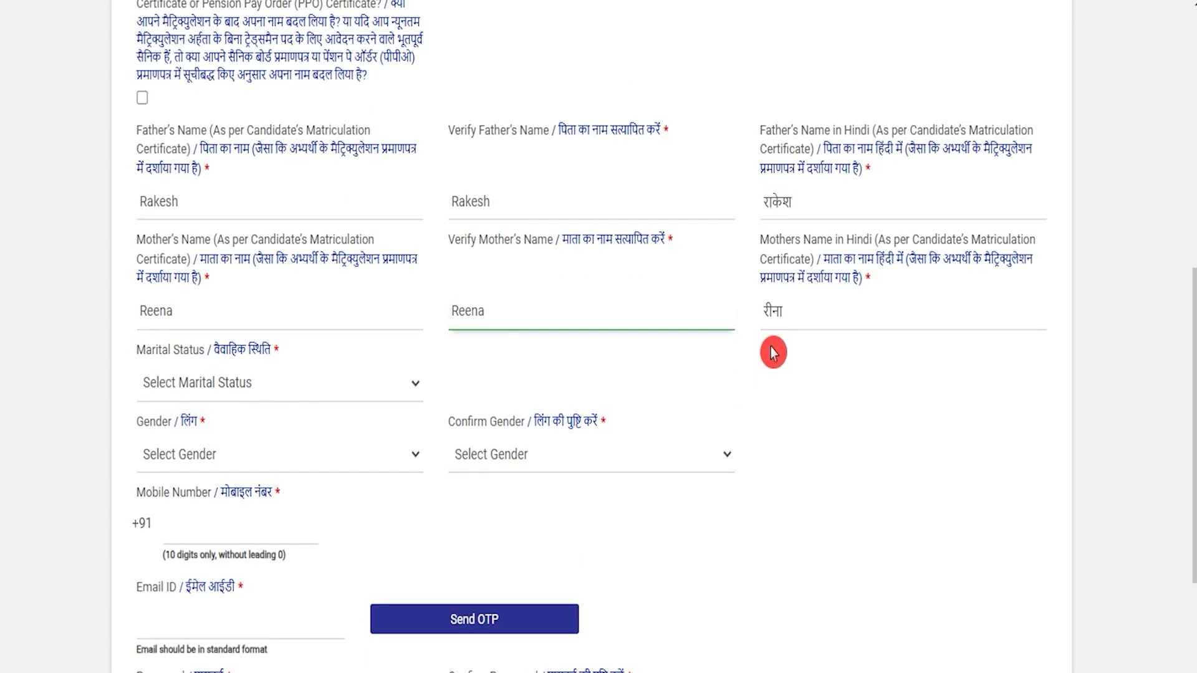
left_click(230, 391)
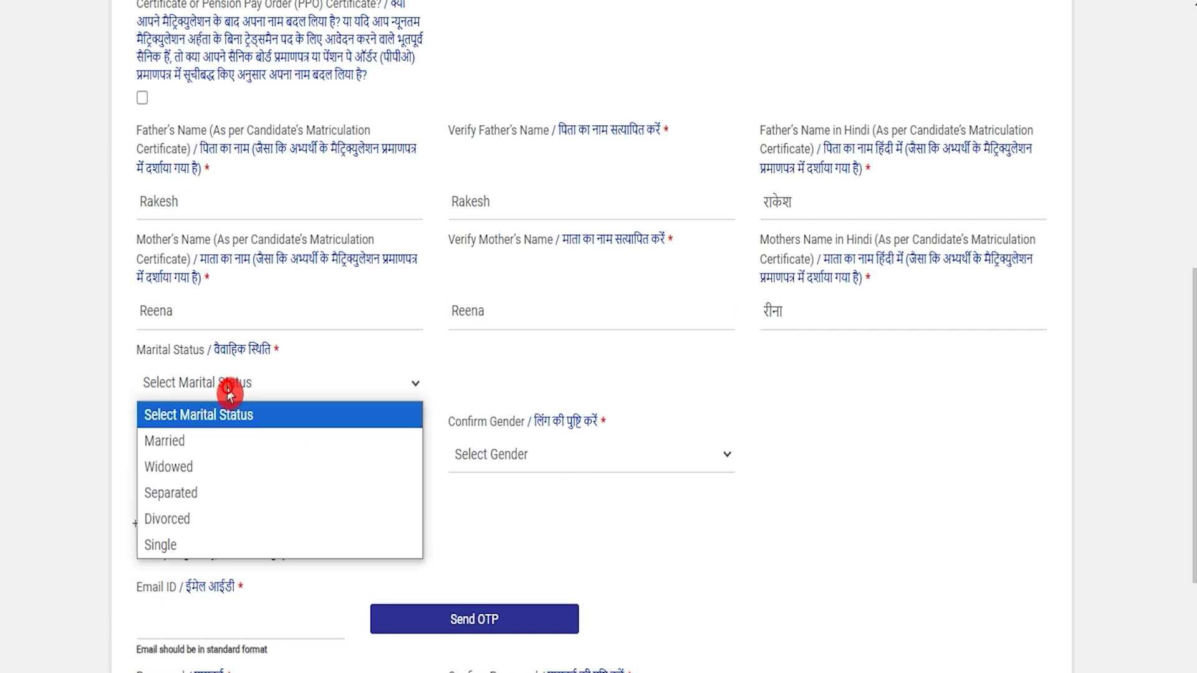
left_click(166, 545)
left_click(203, 454)
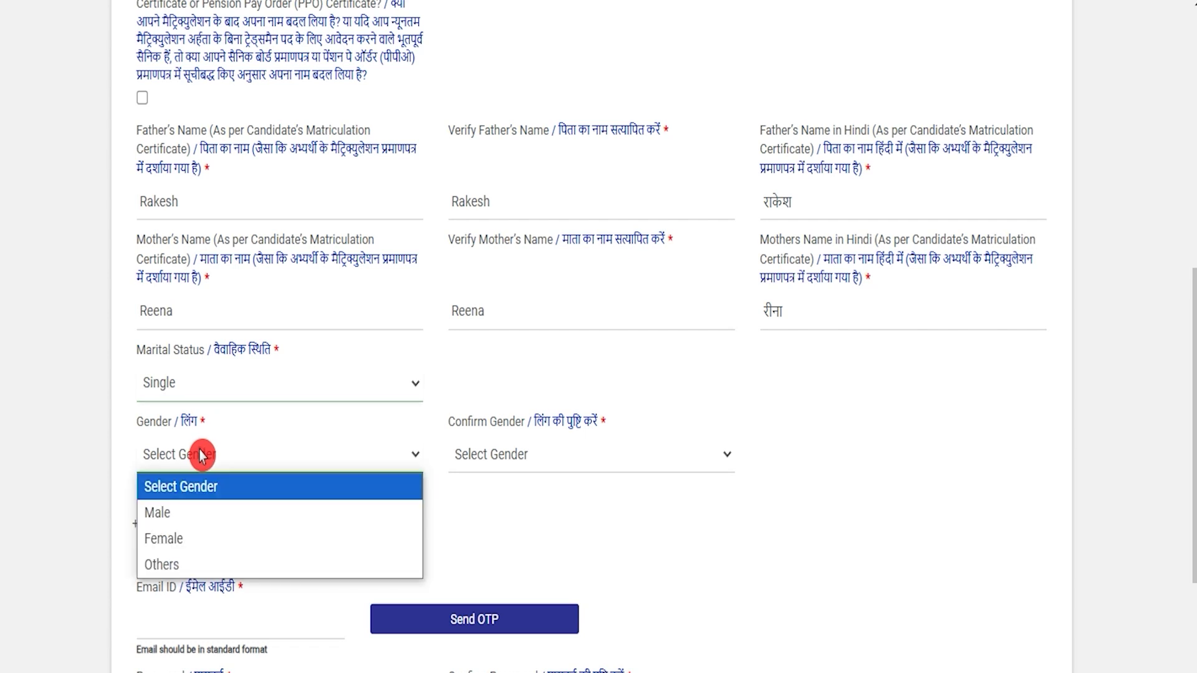
left_click(197, 508)
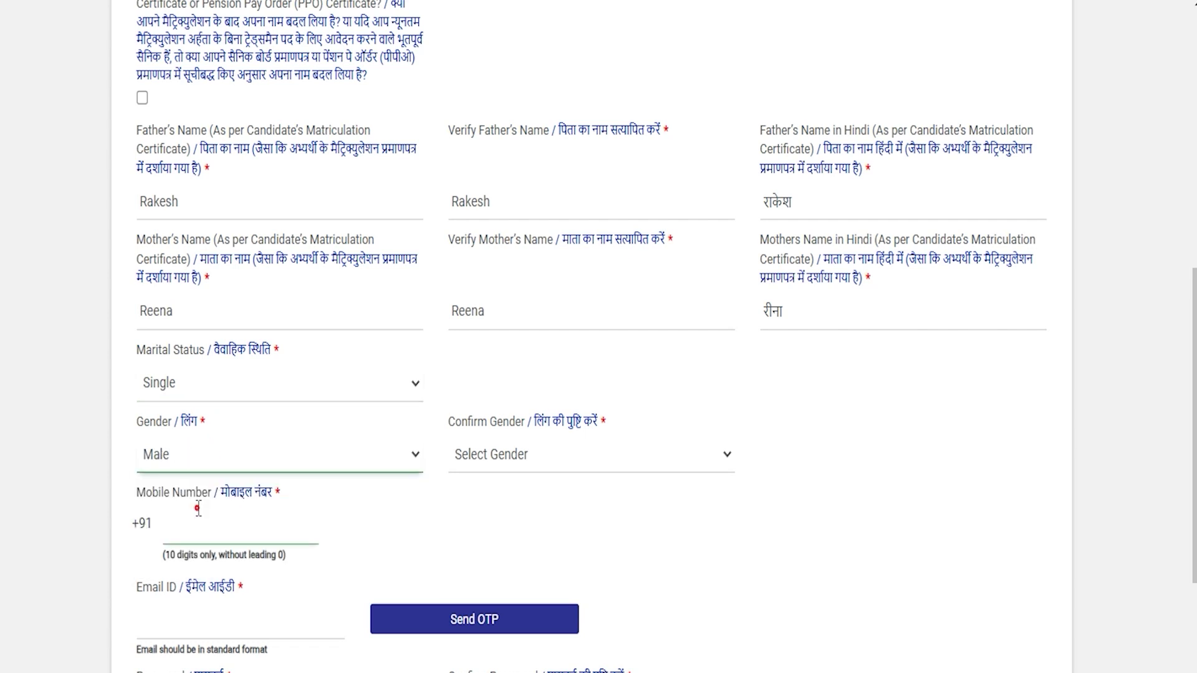
left_click(476, 463)
left_click(476, 513)
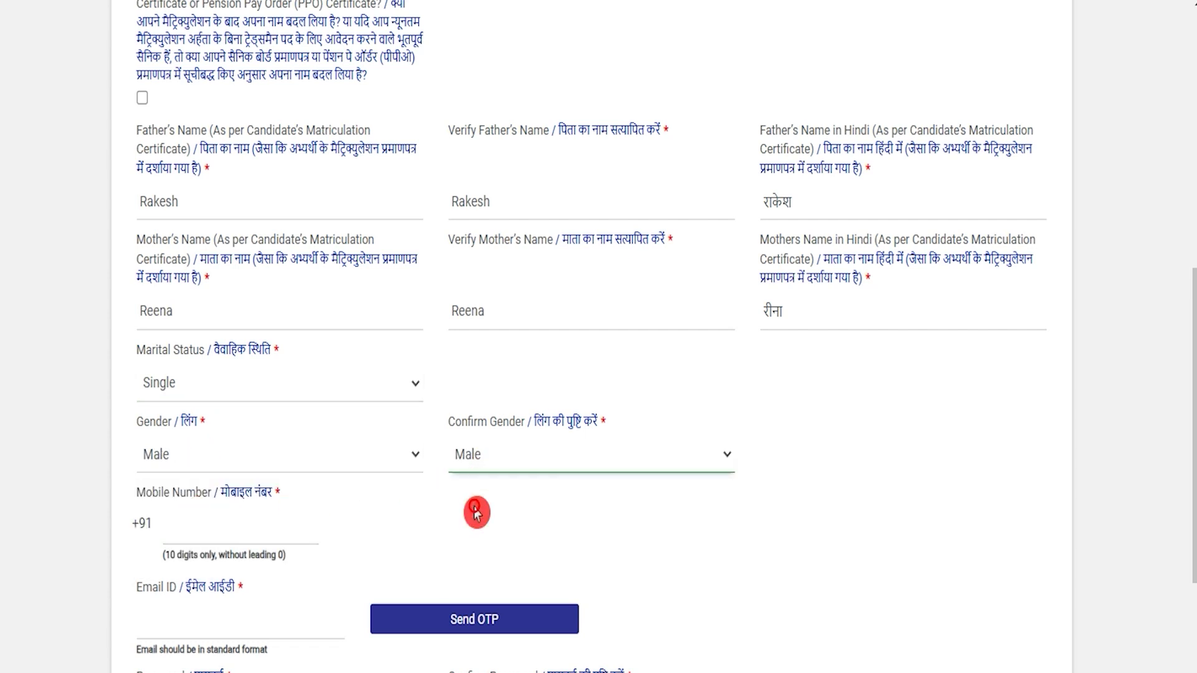
Check the Mobile Number and Email ID fields together with the Send OTP option.
left_click(243, 535)
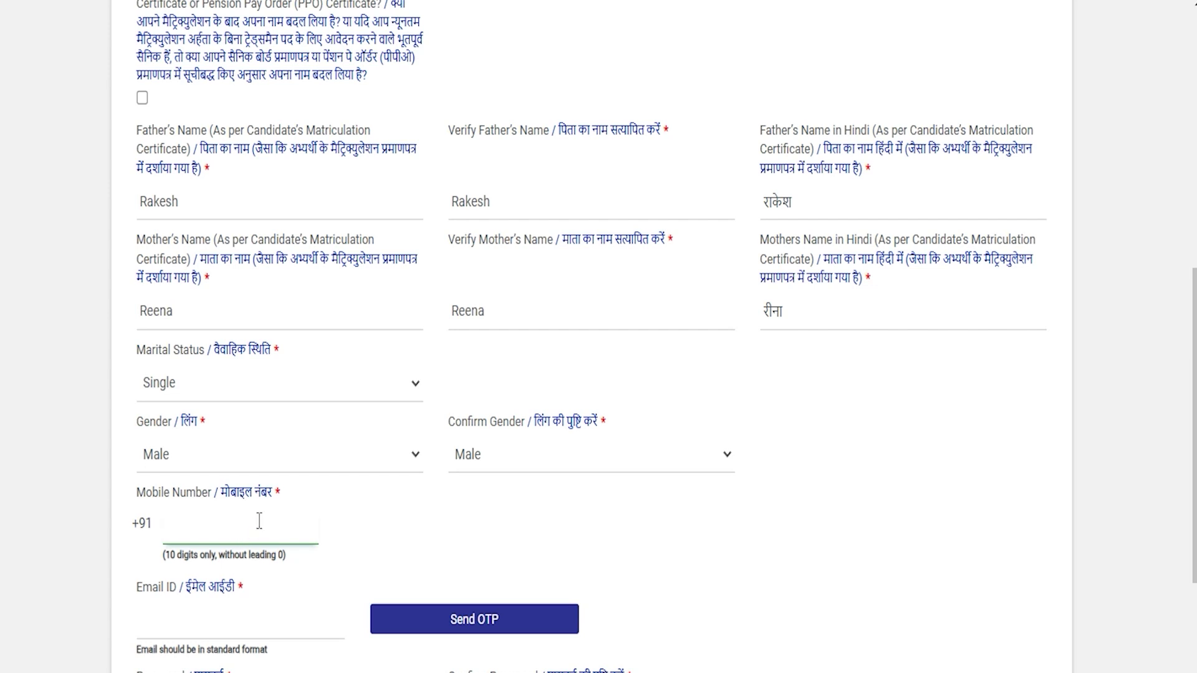
scroll(256, 528, "down", 3)
left_click(224, 424)
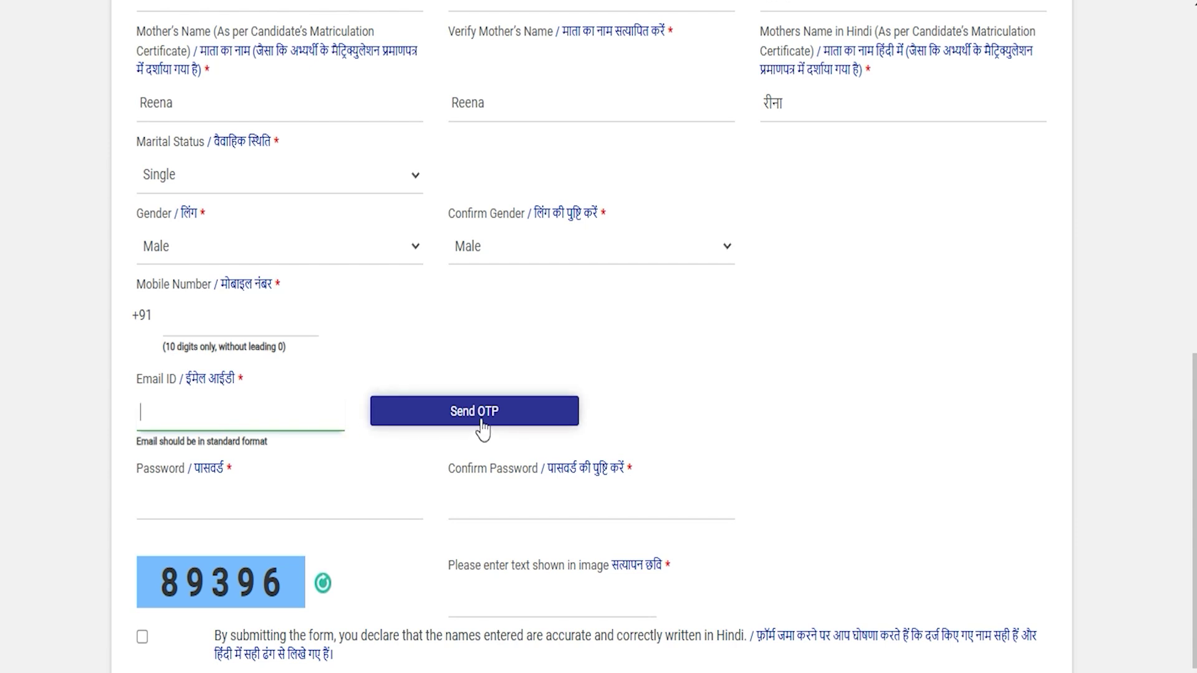
left_click(371, 441)
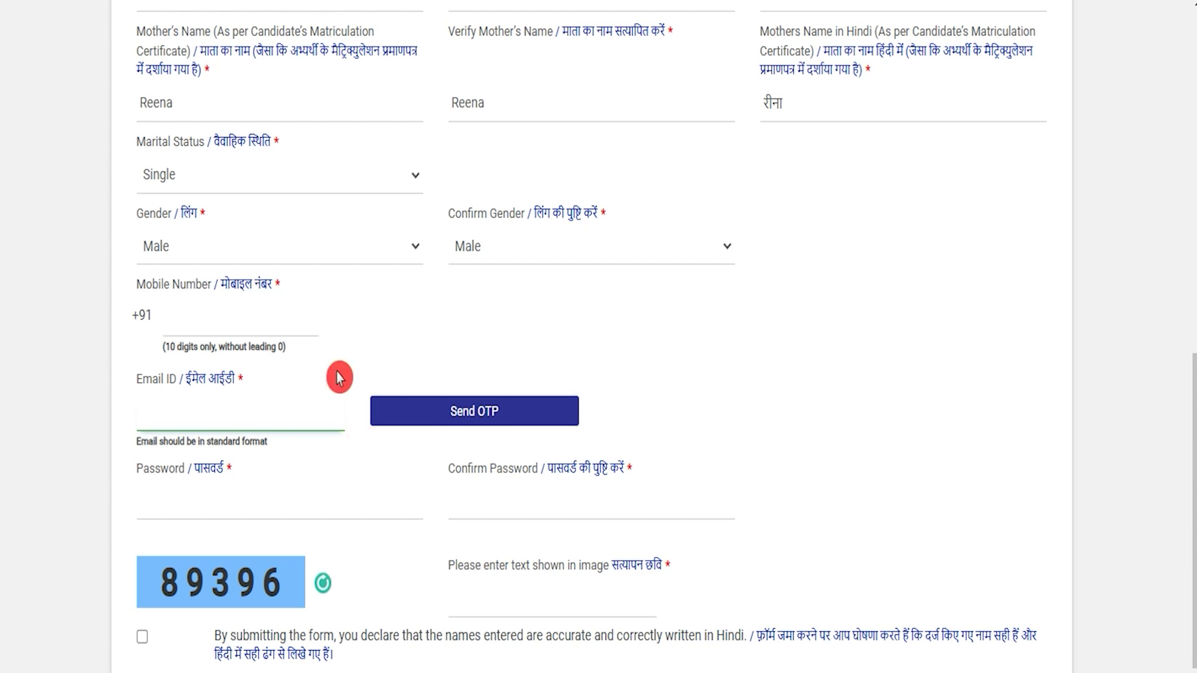
Start entering the account password and examine the parts of the sample password in Notepad.
left_click(240, 506)
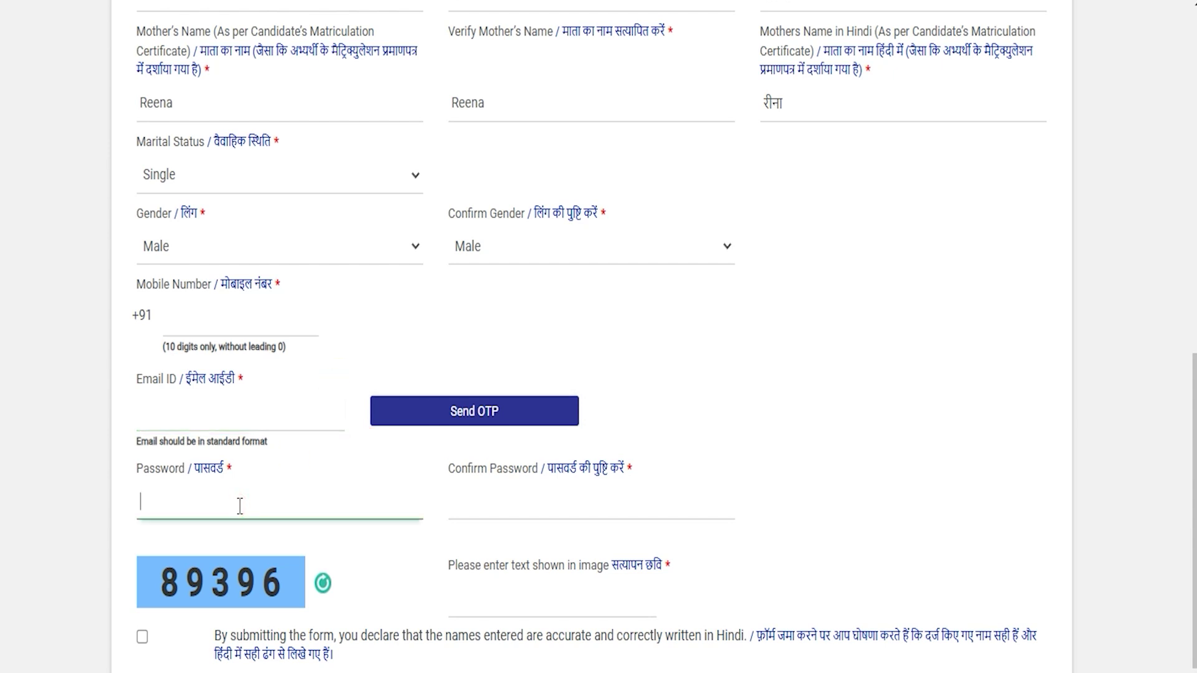
type("R")
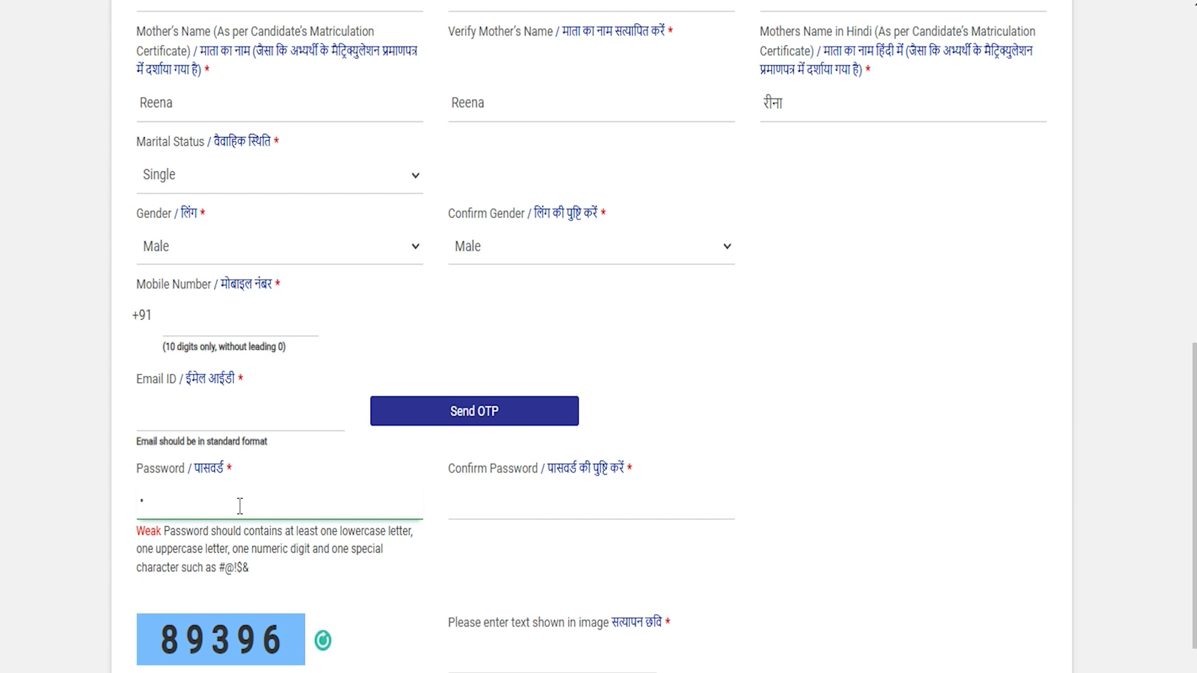
key("alt+Tab")
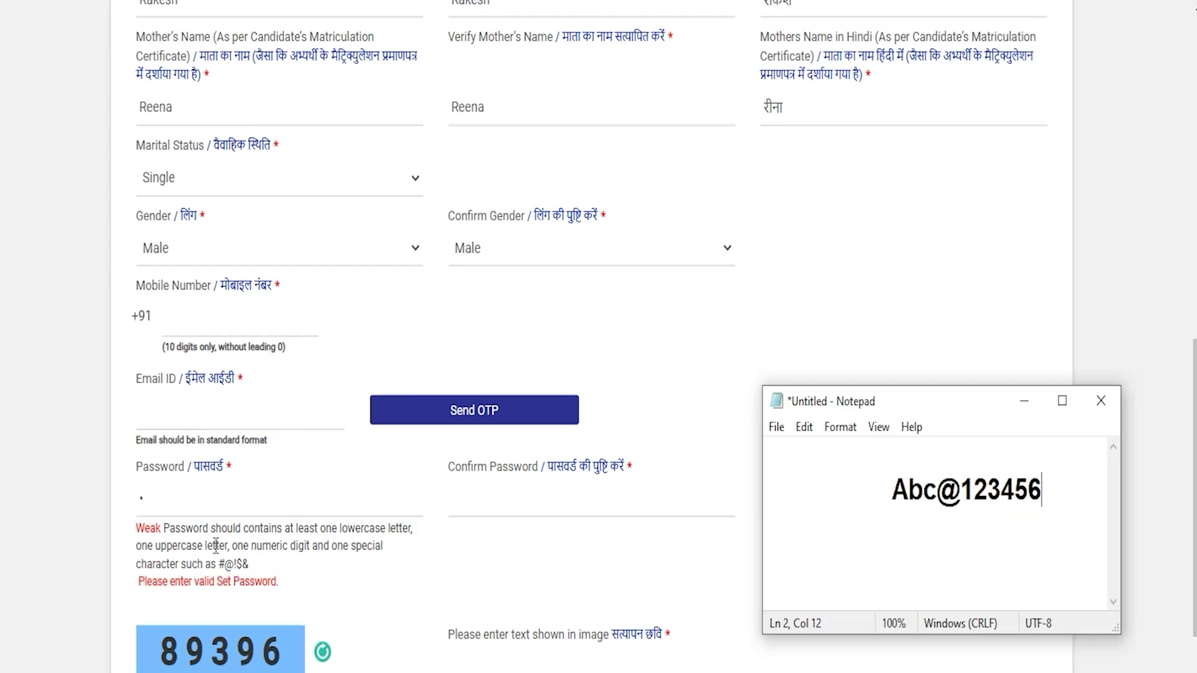
left_click_drag(892, 490, 901, 490)
left_click(901, 490)
left_click(975, 490)
mouse_move(975, 490)
left_mouse_down()
mouse_move(989, 490)
mouse_move(962, 490)
left_mouse_up()
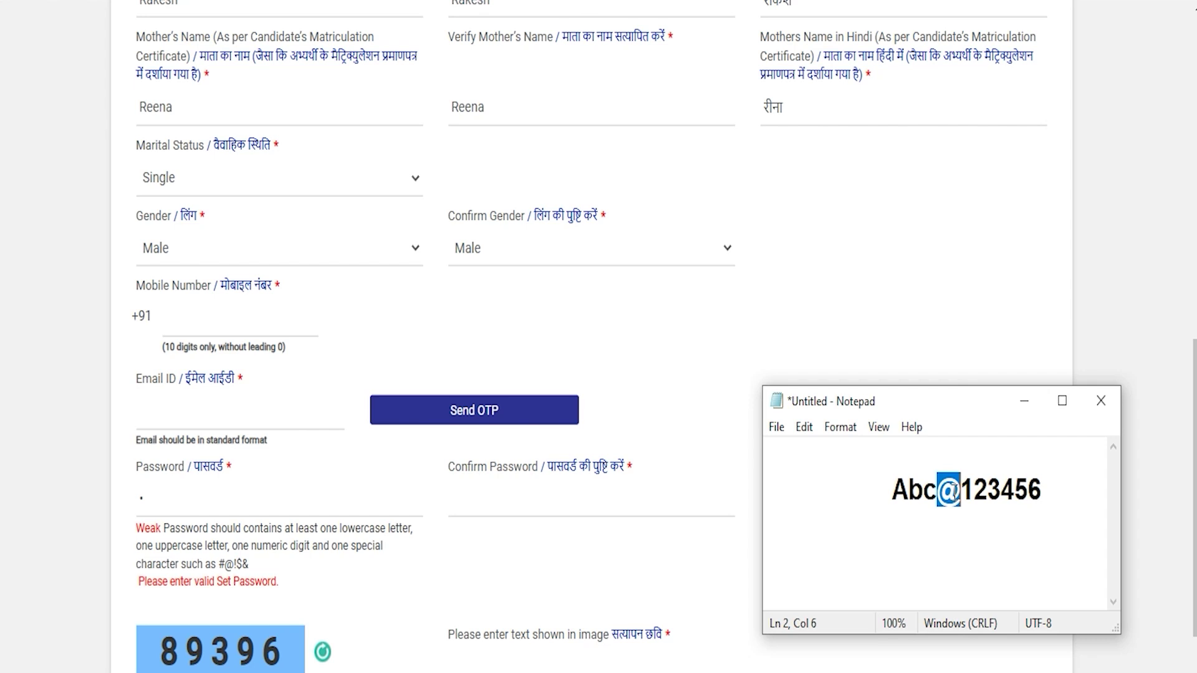
Check the Confirm Password field, the captcha text field and the declarations at the end of the Sign Up Form.
left_click(513, 504)
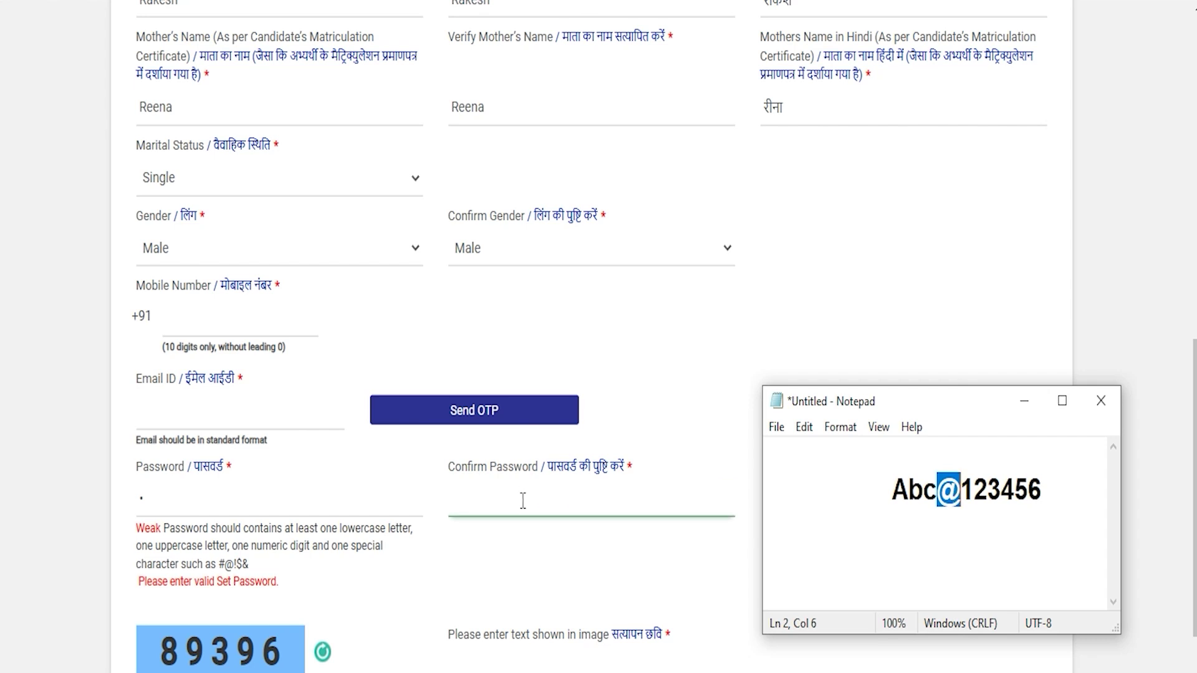
key("Tab")
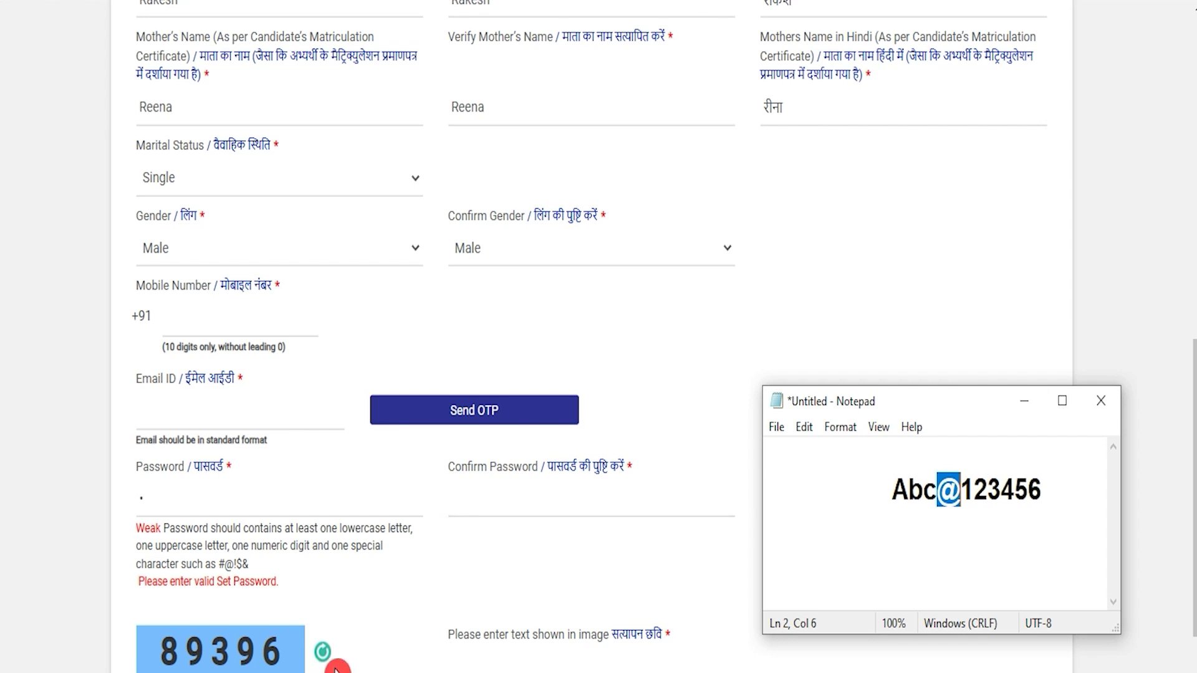
scroll(374, 623, "down", 3)
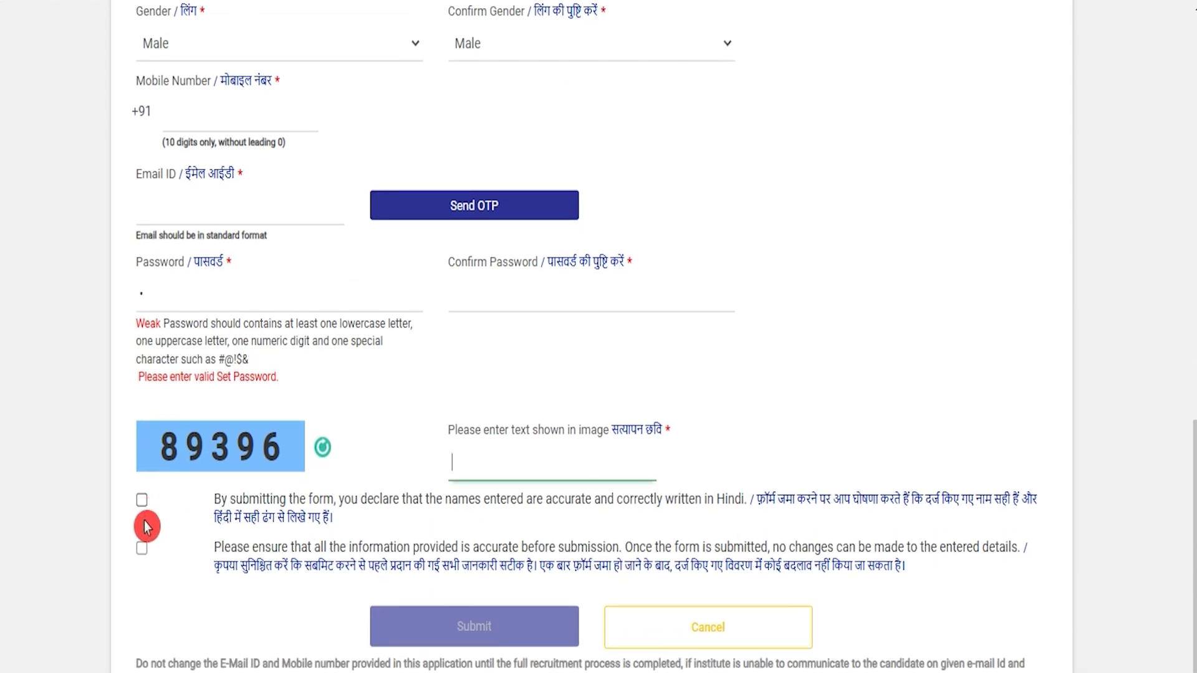
scroll(310, 607, "down", 1)
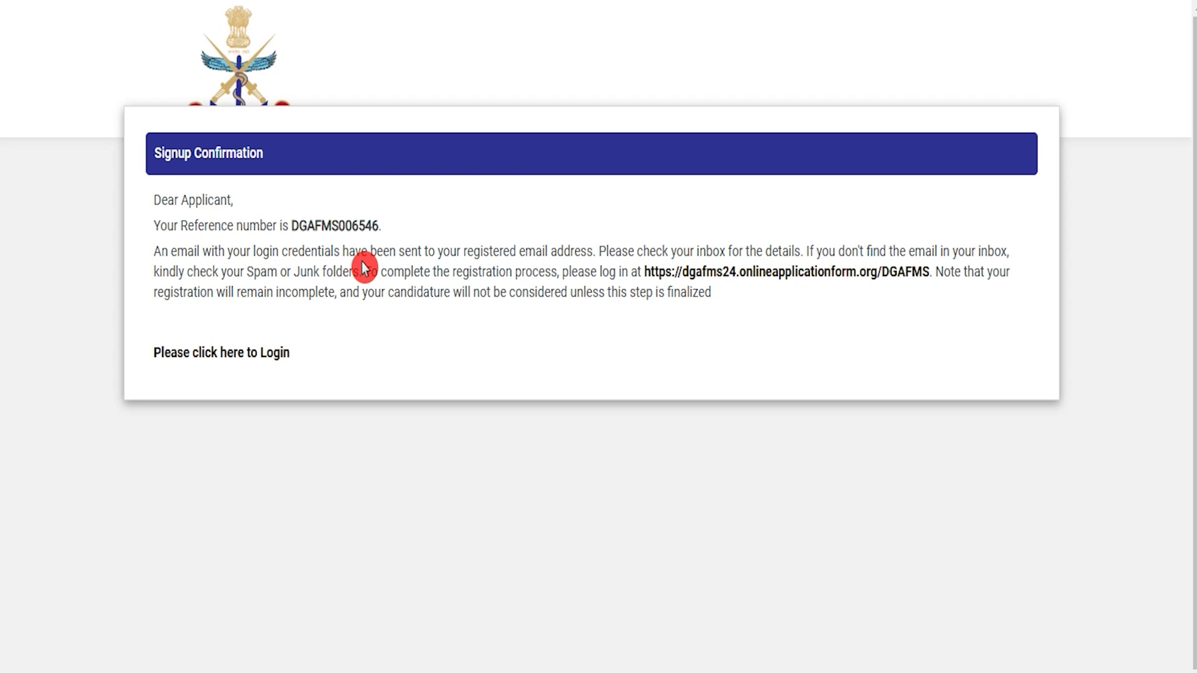
Highlight the reference number in the Signup Confirmation message to examine it.
left_click(294, 225)
left_click_drag(296, 225, 379, 225)
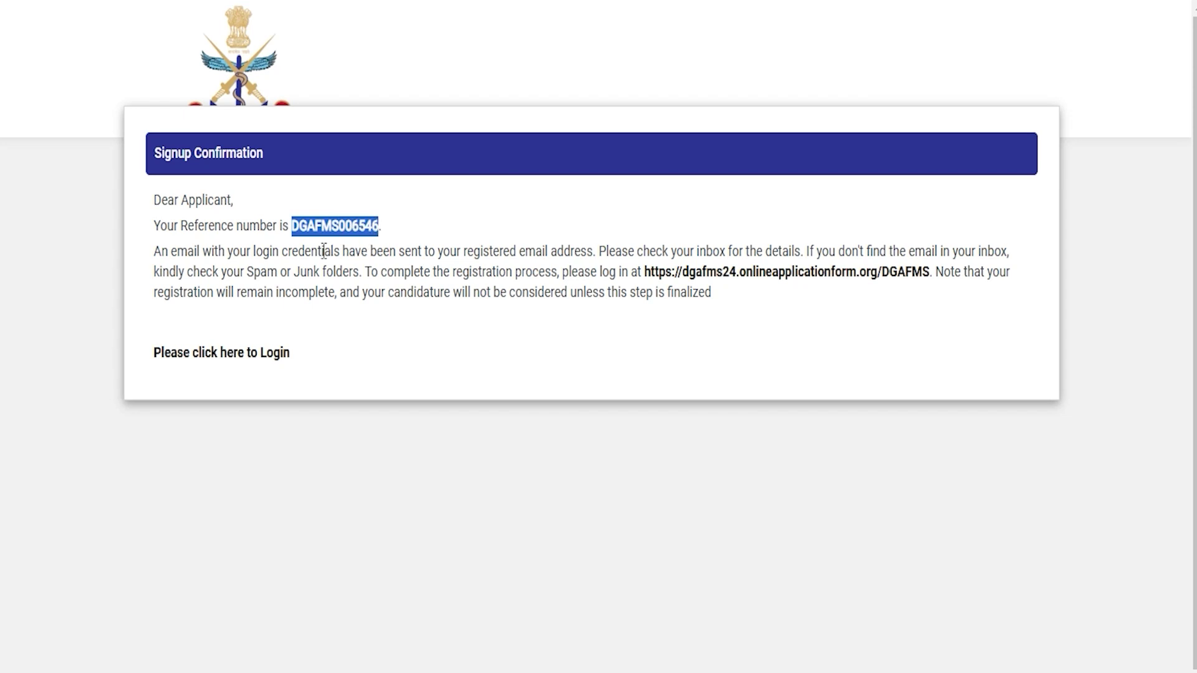
left_click(331, 279)
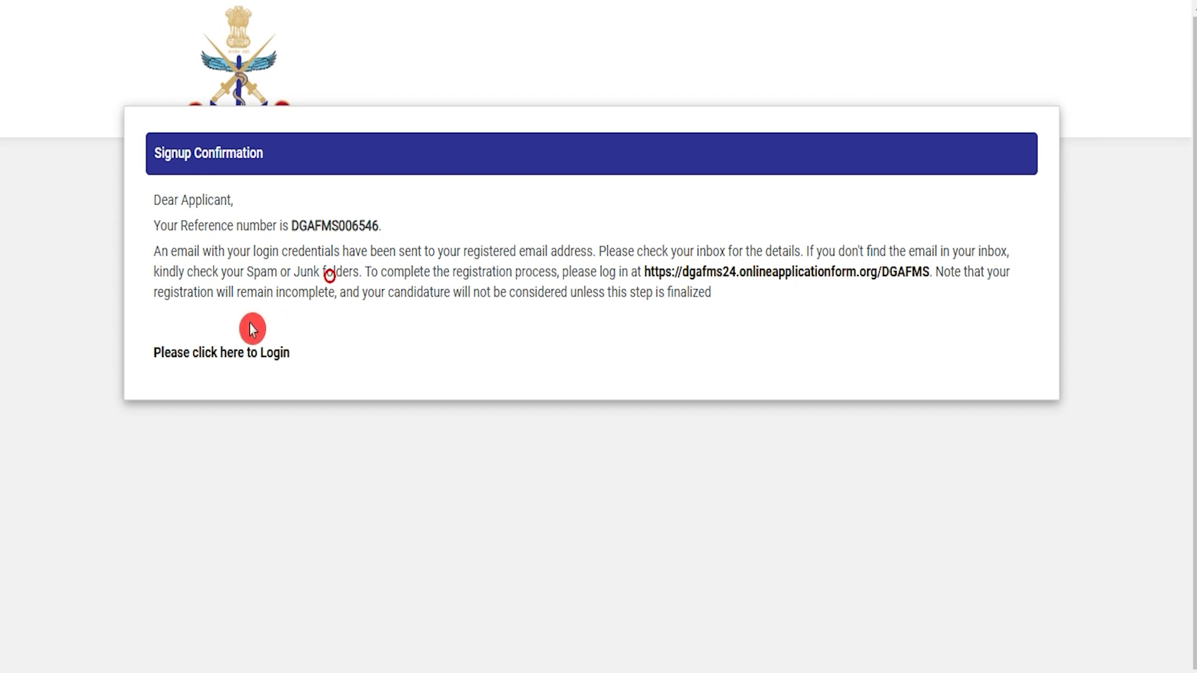
Go to the login page from the signup confirmation and log in with the reference number and account password.
left_click(250, 356)
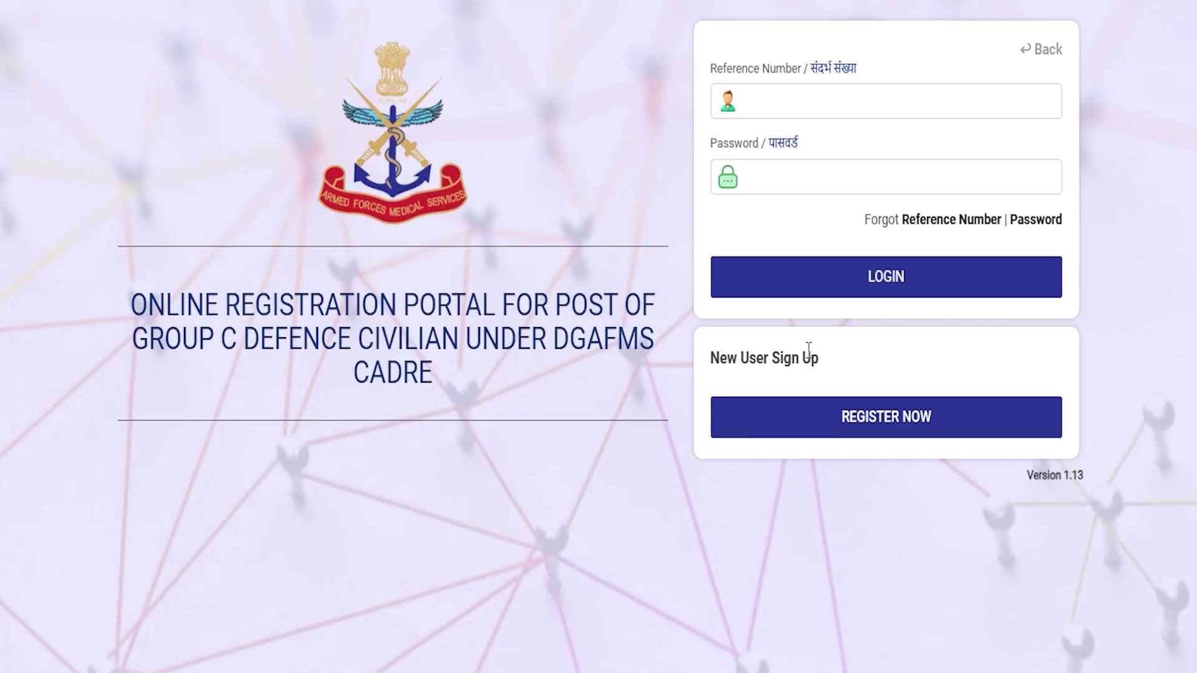
left_click(816, 104)
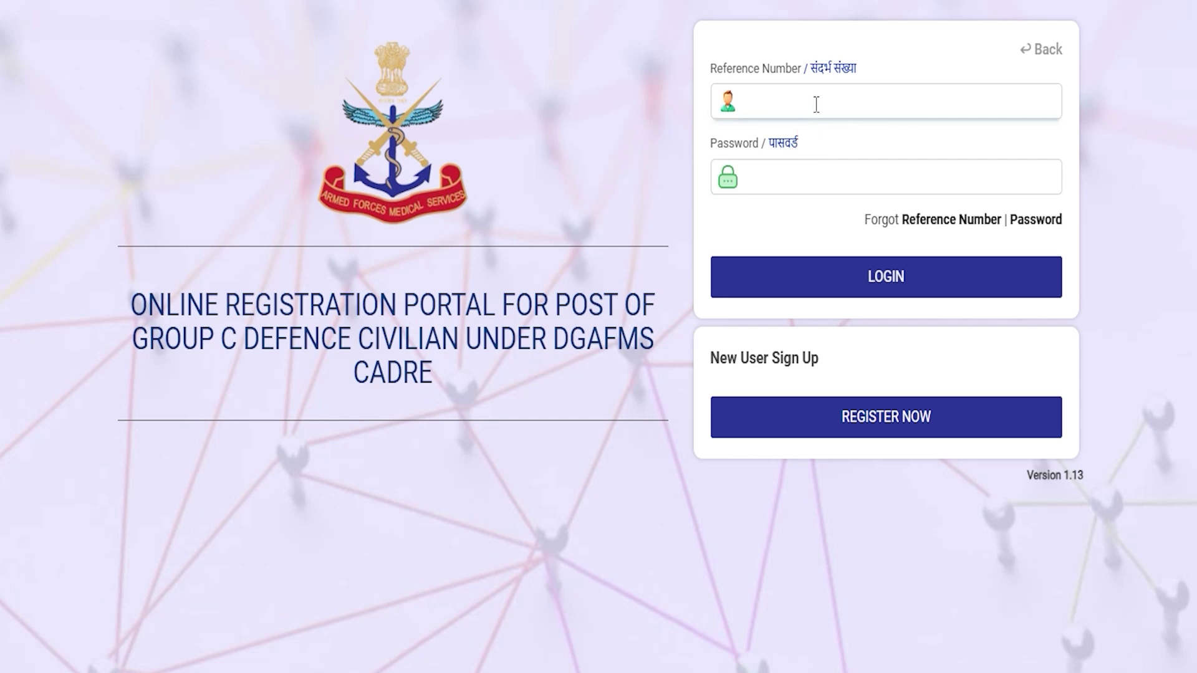
left_click(802, 174)
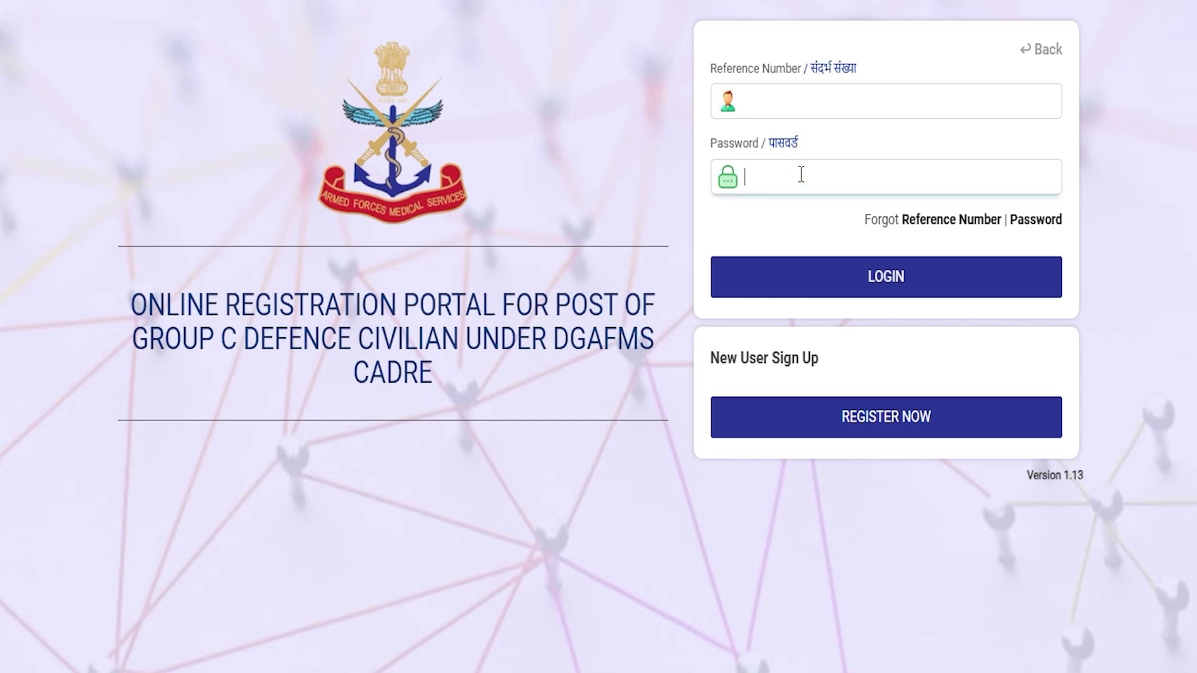
left_click(853, 284)
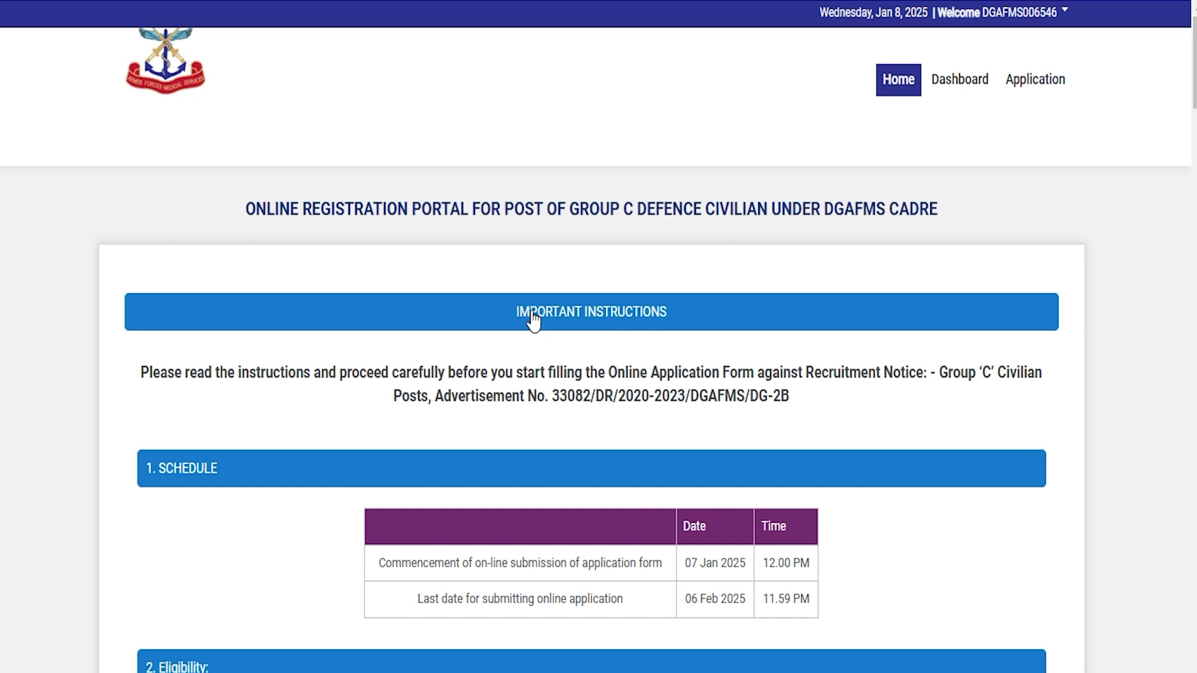
Go through the Important Instructions in English and Hindi and continue to the application's Personal Details form.
scroll(591, 433, "down", 1)
scroll(591, 435, "down", 20)
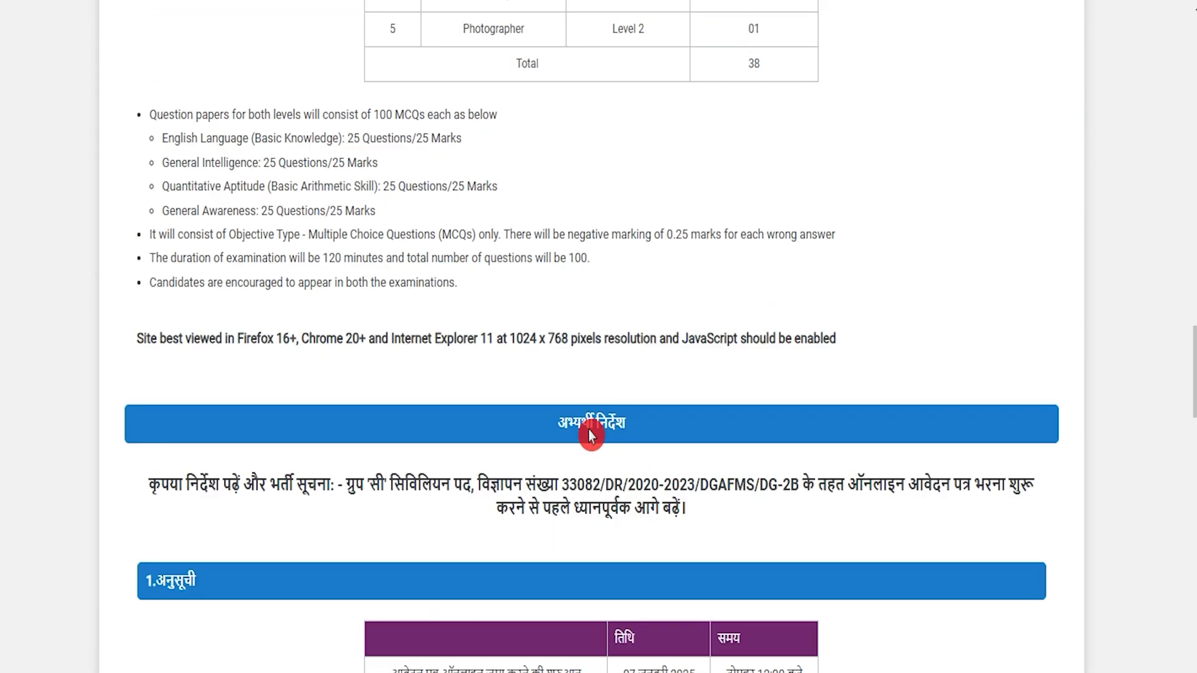
scroll(597, 435, "down", 15)
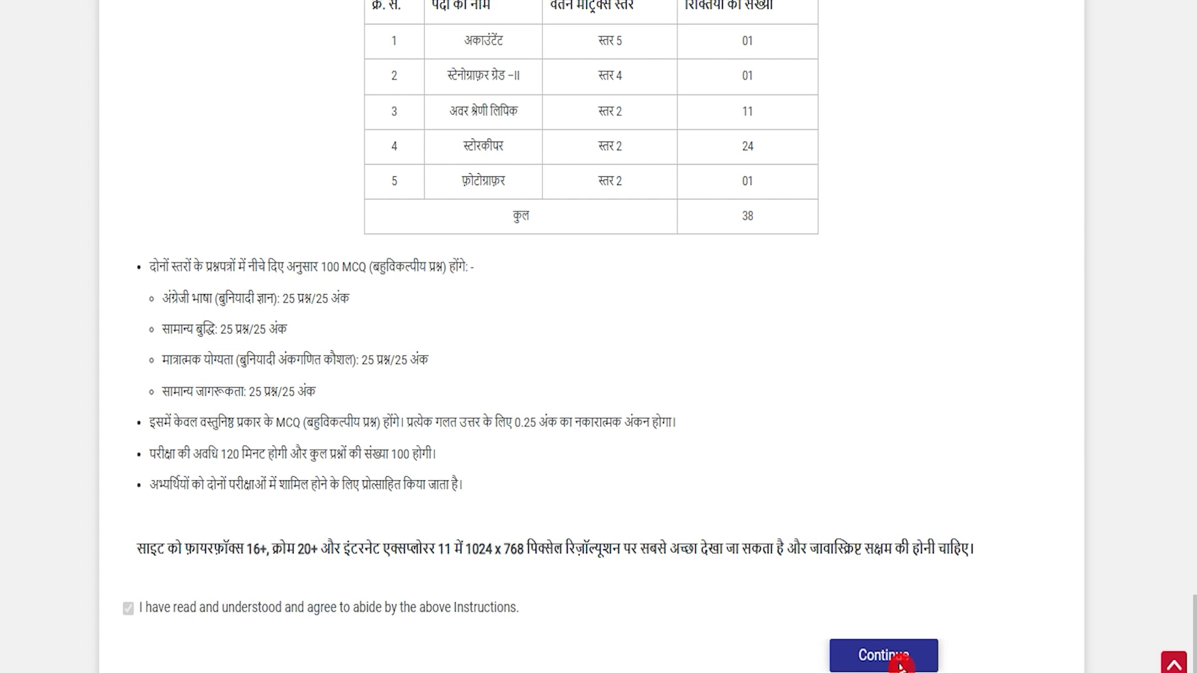
left_click(900, 662)
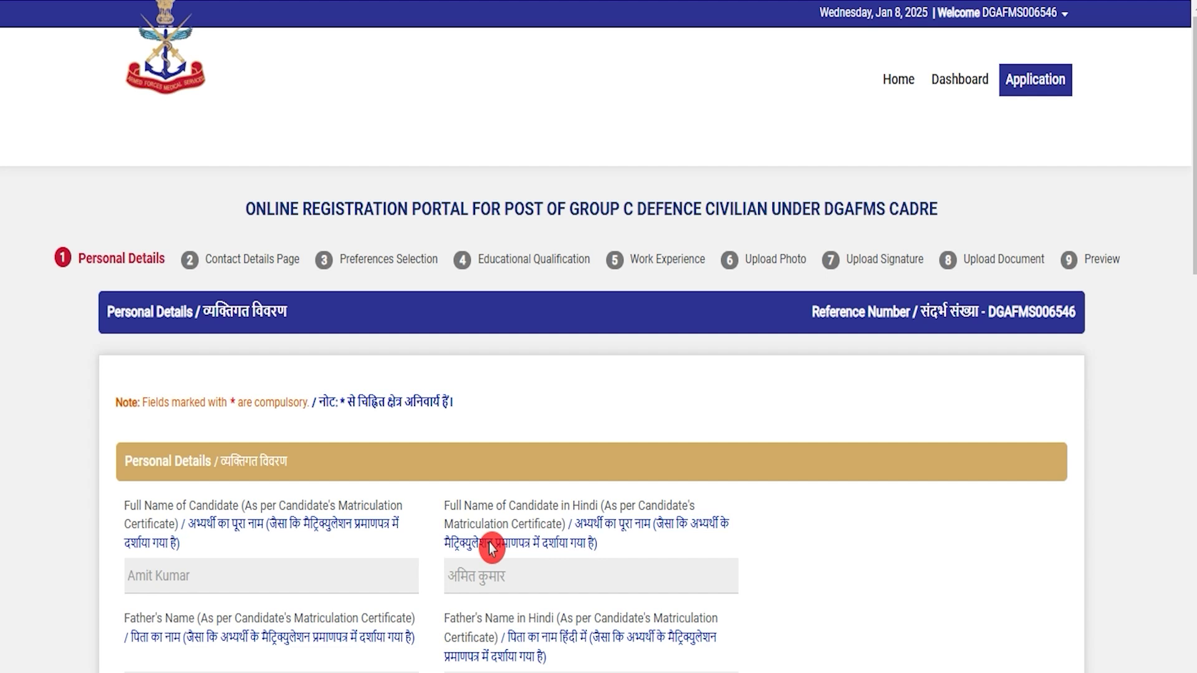
In Section I, set the nationality to Indian and the ID card type to Voter ID Card, and check the ID card number field.
scroll(220, 165, "down", 12)
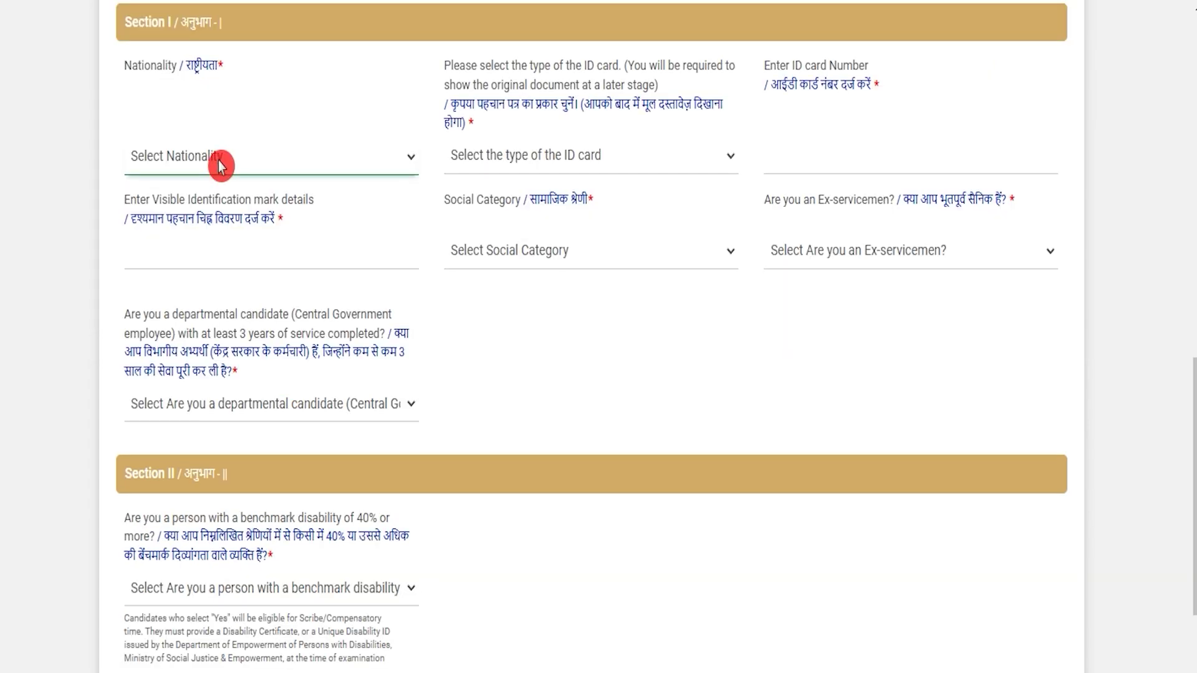
left_click(219, 165)
left_click(201, 211)
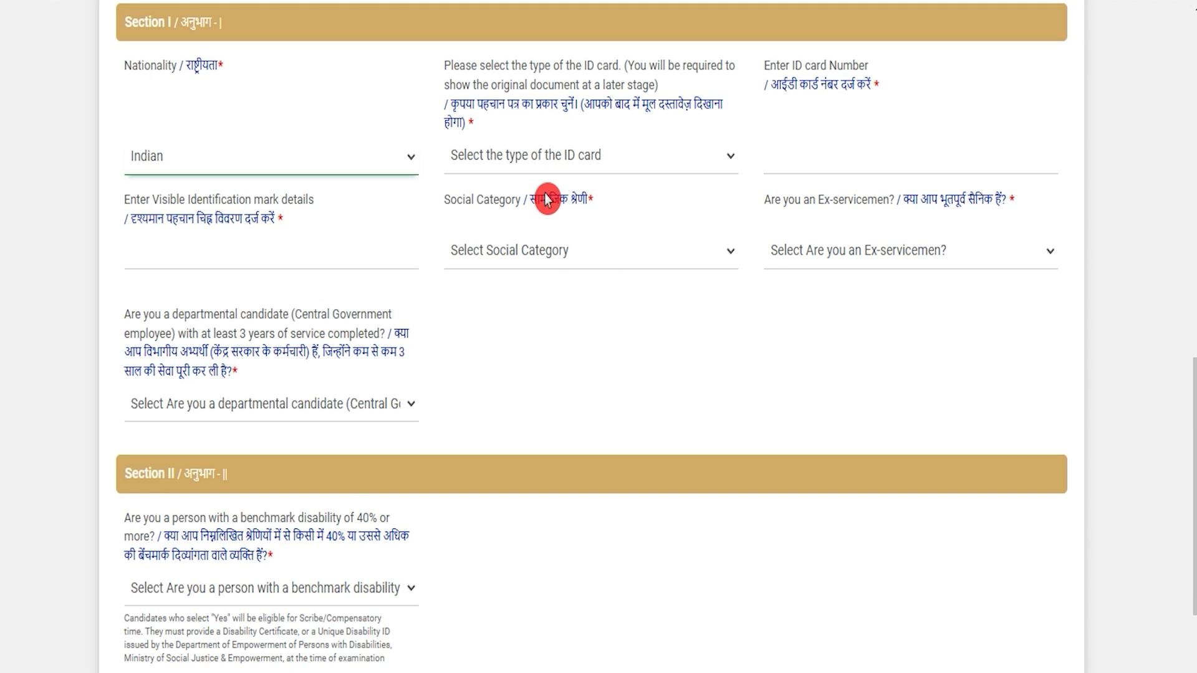
left_click(582, 164)
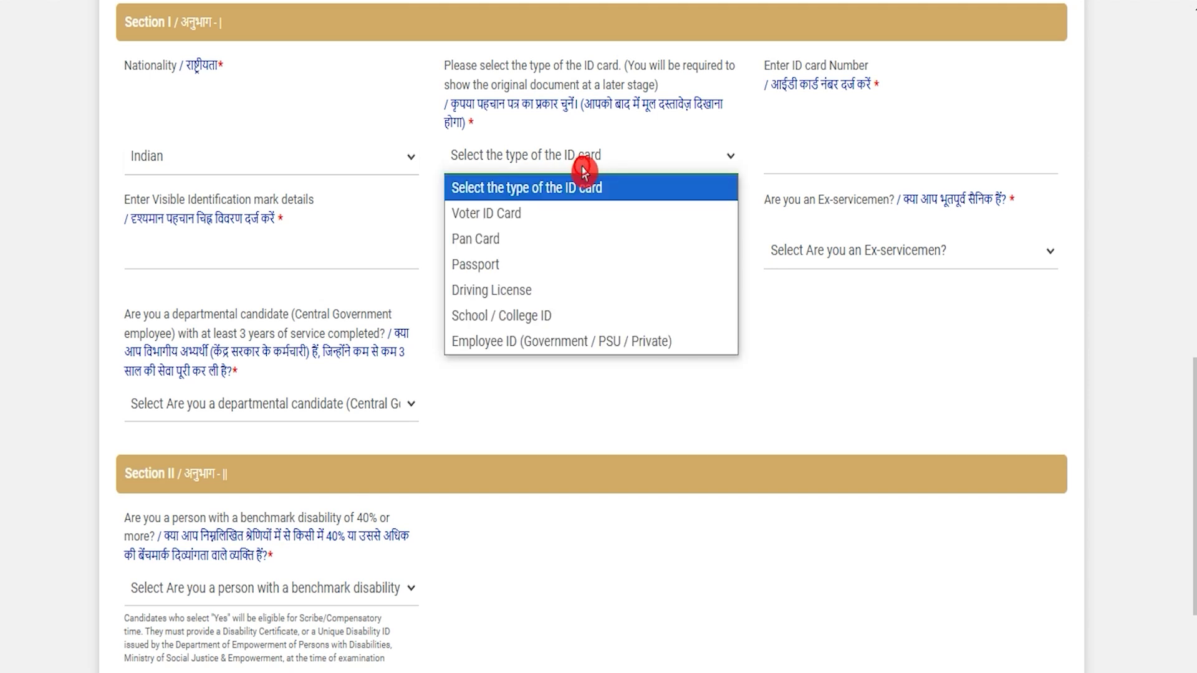
left_click(504, 216)
left_click(796, 168)
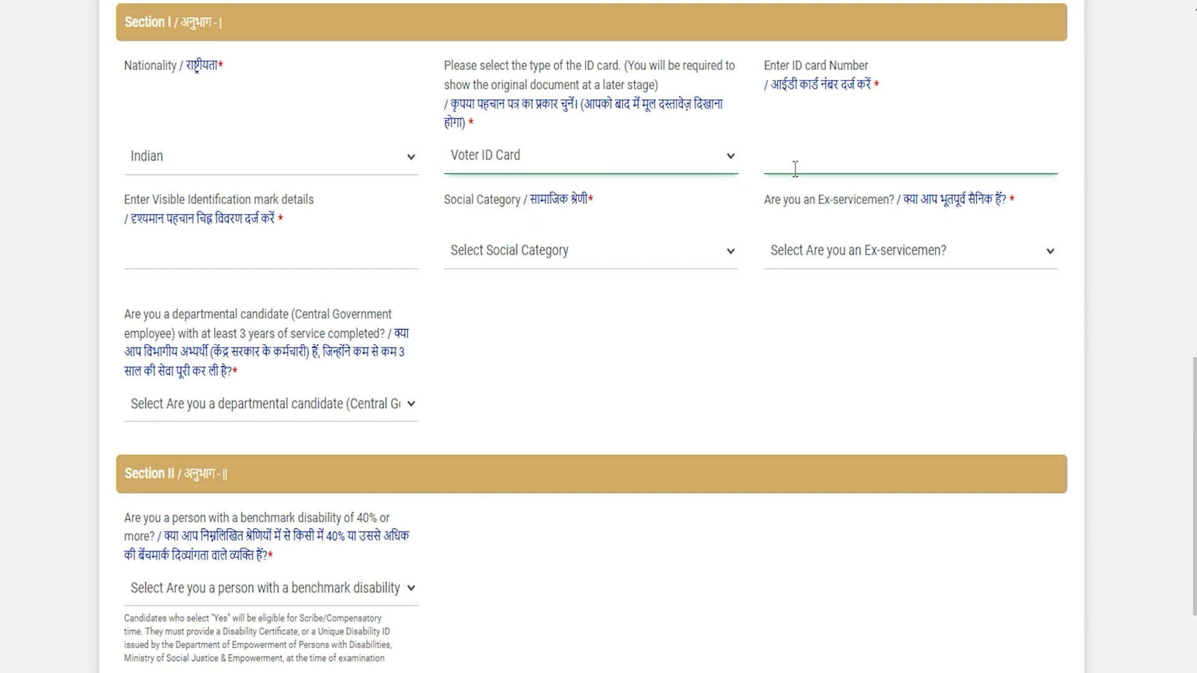
Enter Neck as the visible identification mark and set the social category to SC.
left_click(296, 268)
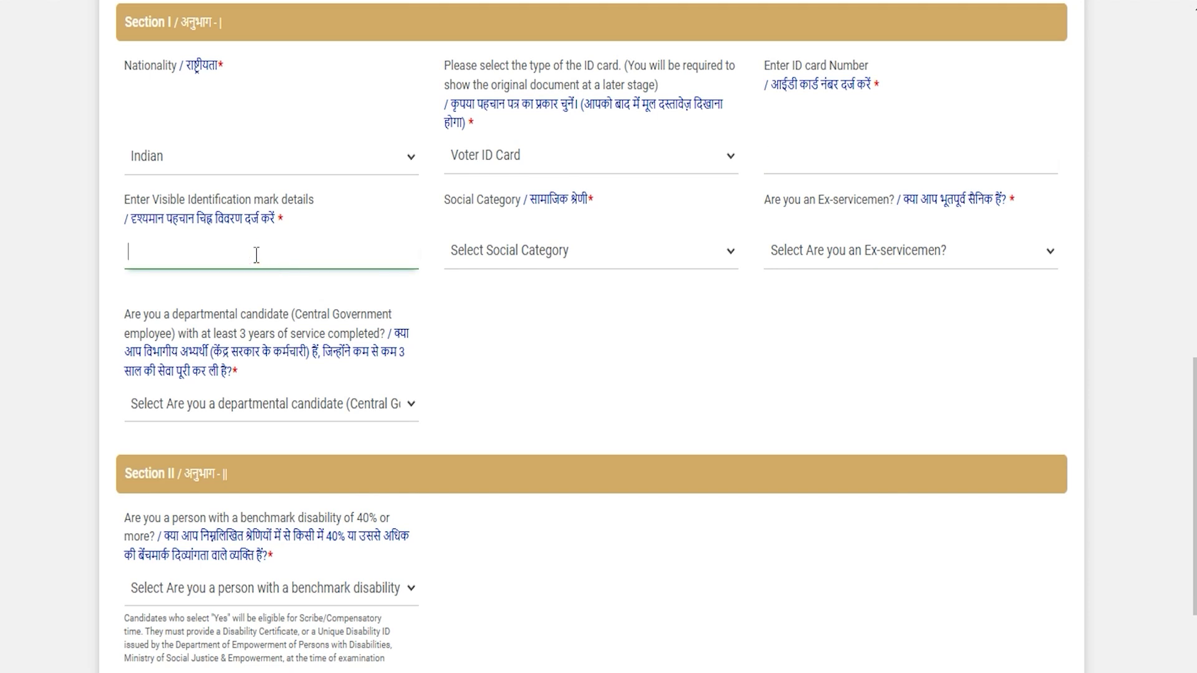
type("Neck")
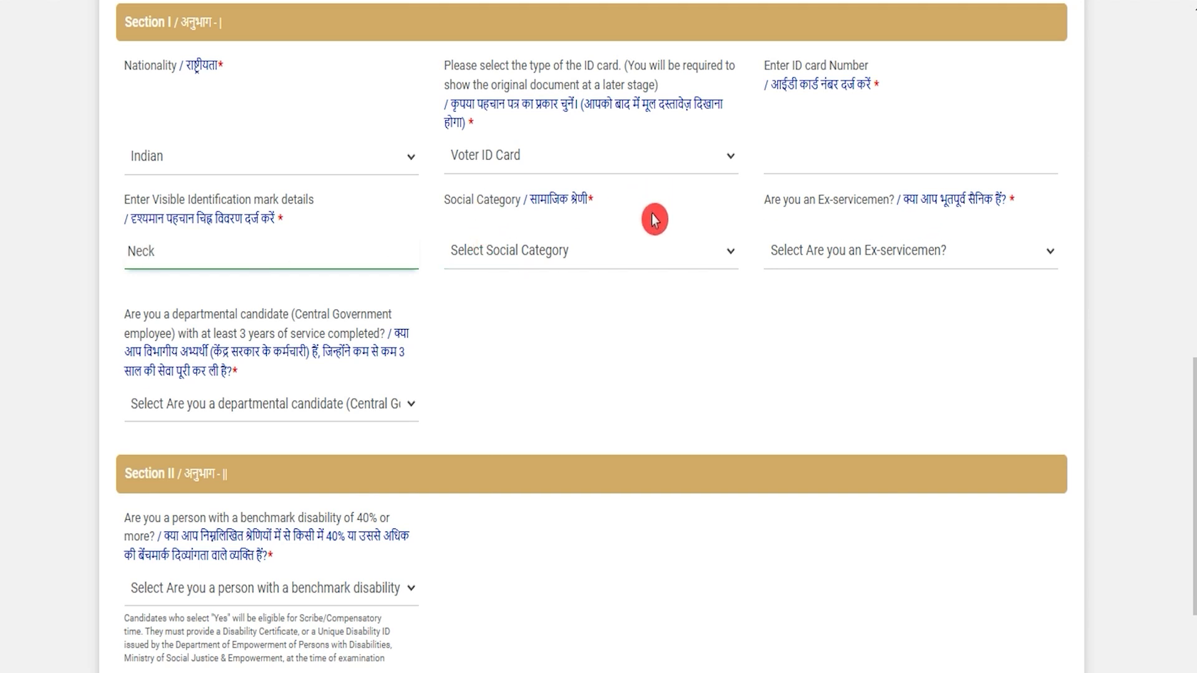
left_click(619, 259)
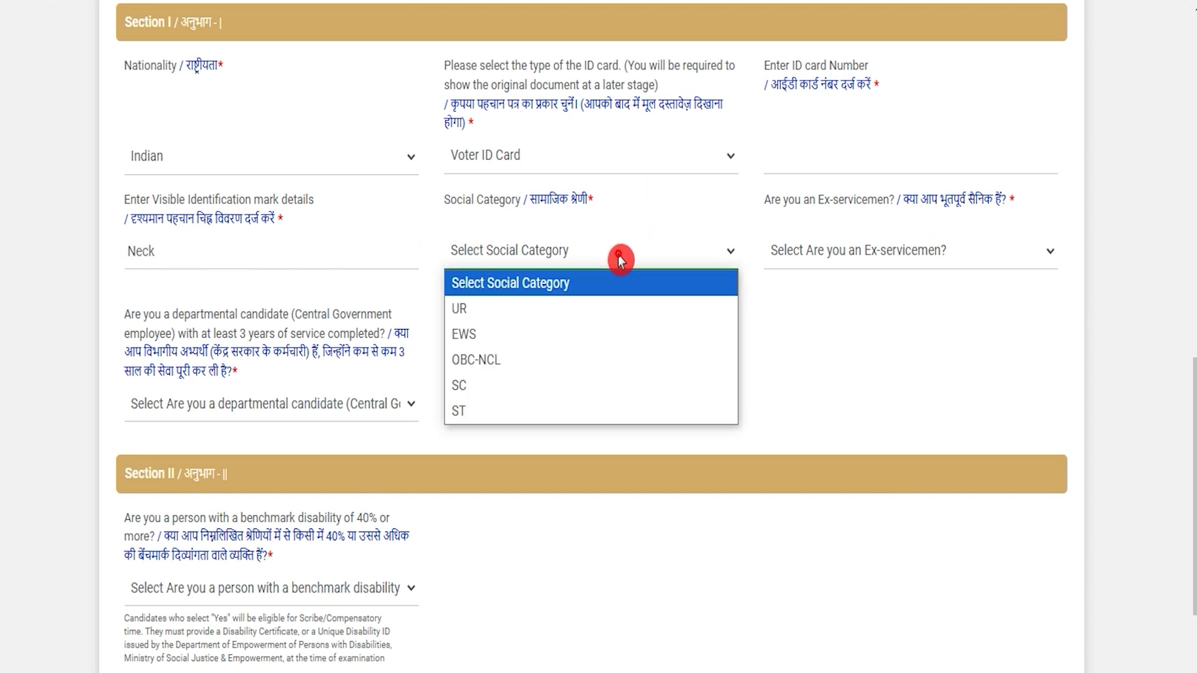
left_click(480, 385)
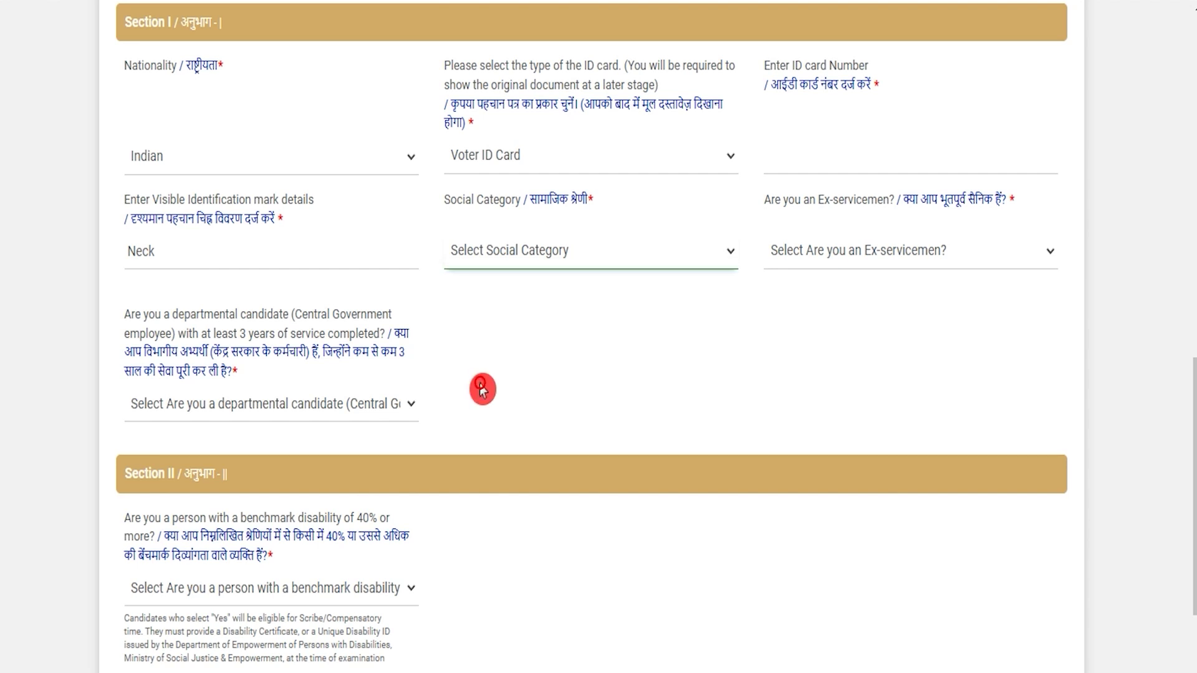
Answer Yes to the Ex-servicemen question, check the ESM Date of Joining field, and change the answer to No.
left_click(921, 260)
left_click(807, 310)
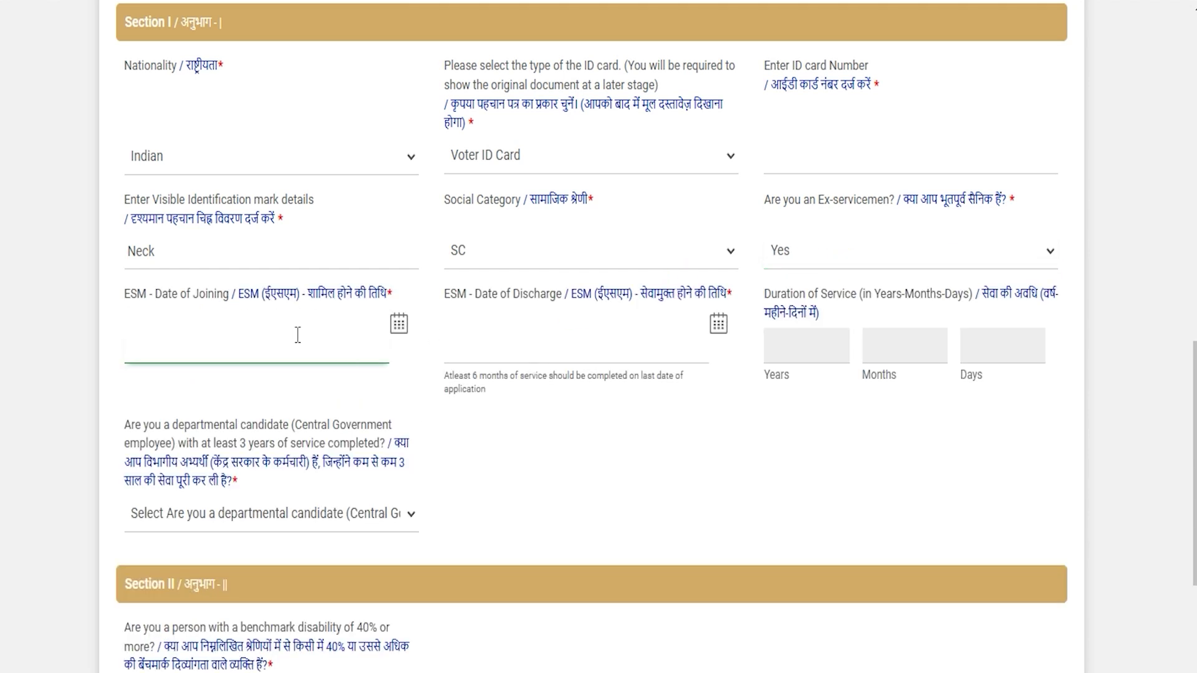
left_click(236, 347)
left_click(860, 265)
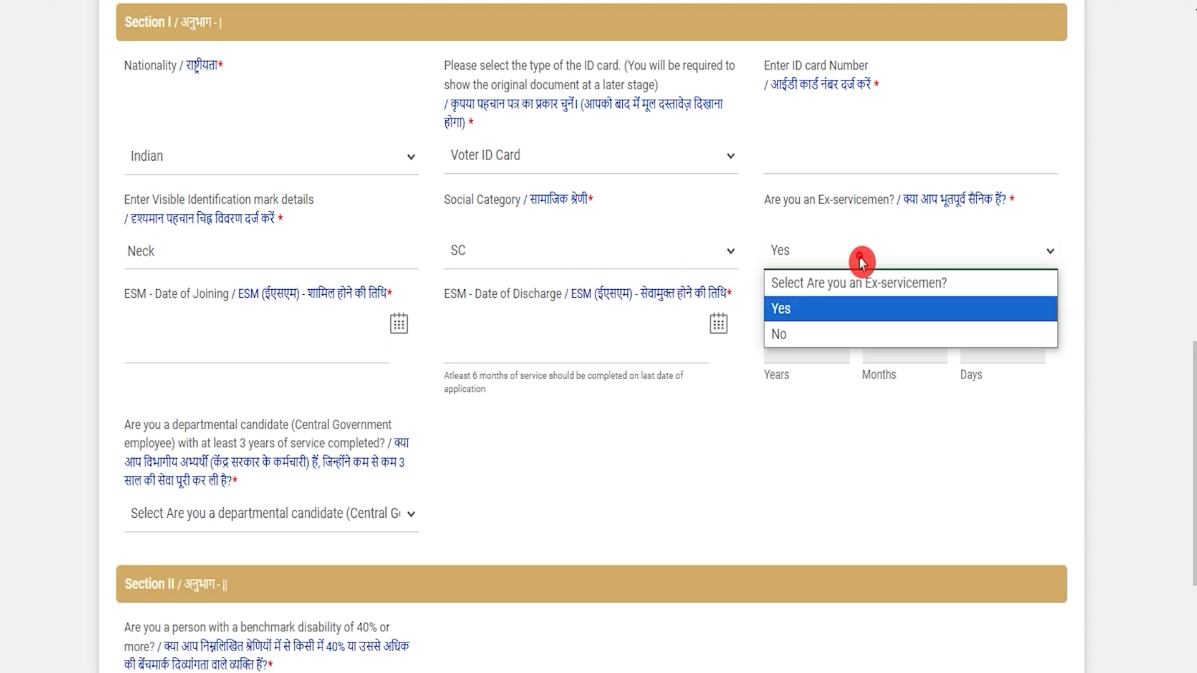
left_click(807, 339)
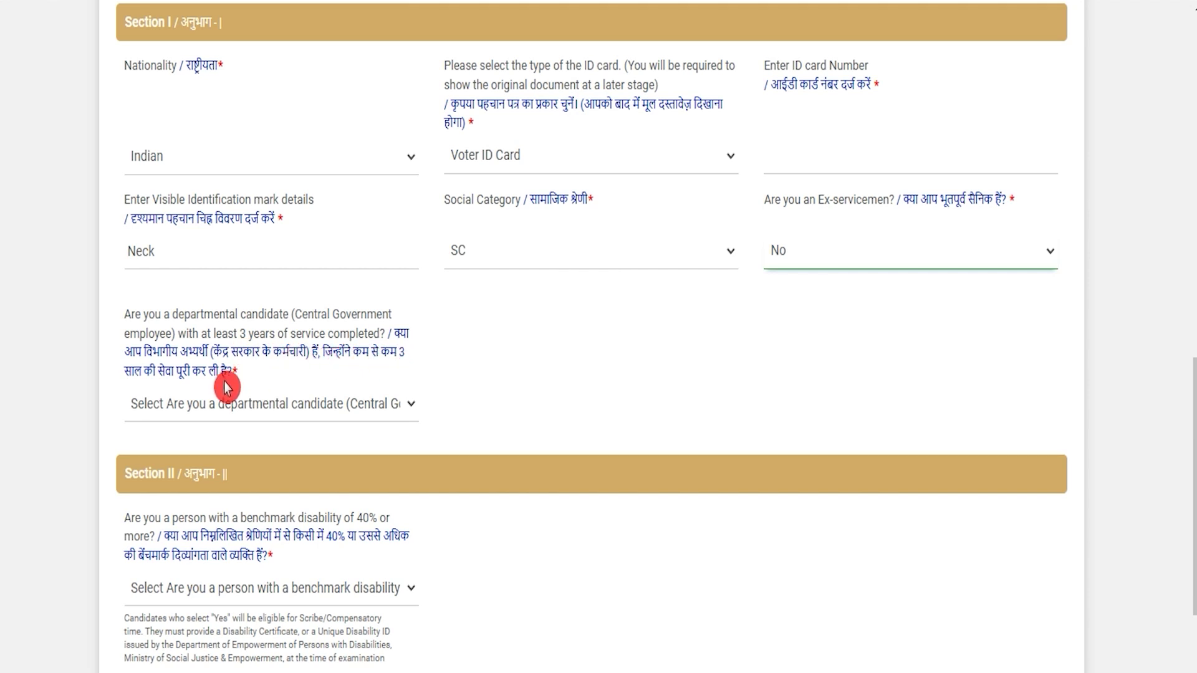
Answer Yes to the departmental candidate question, check the government service fields, and change the answer to No.
left_click(288, 404)
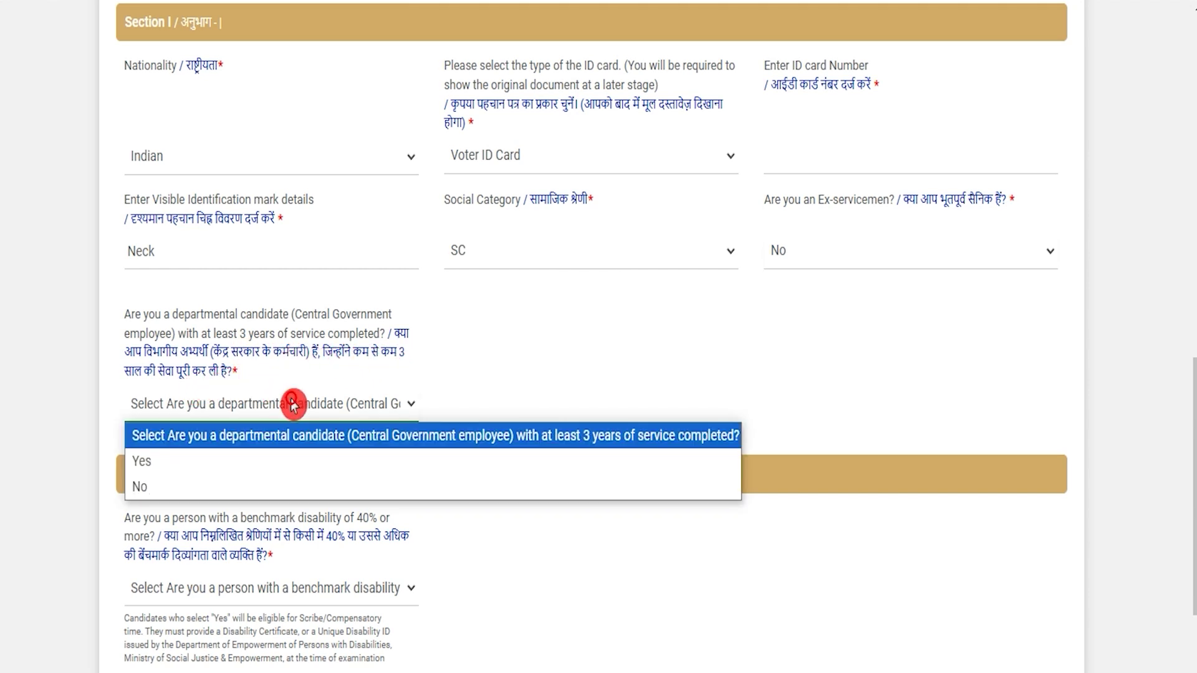
left_click(187, 462)
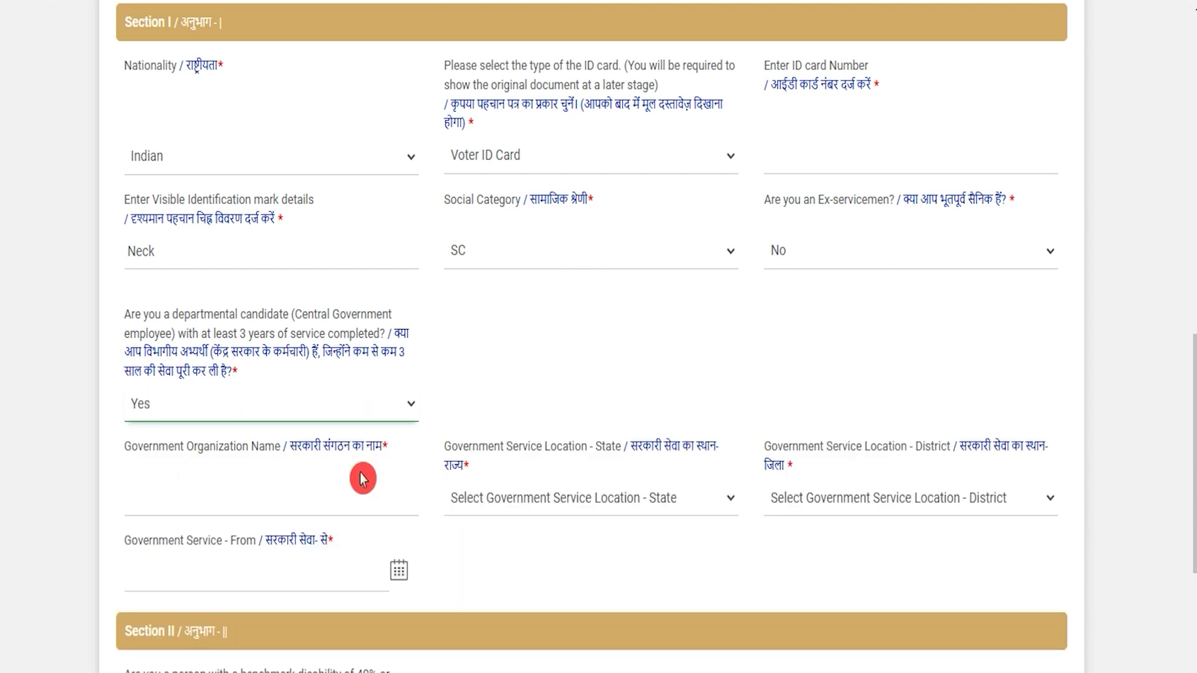
left_click(276, 411)
left_click(170, 488)
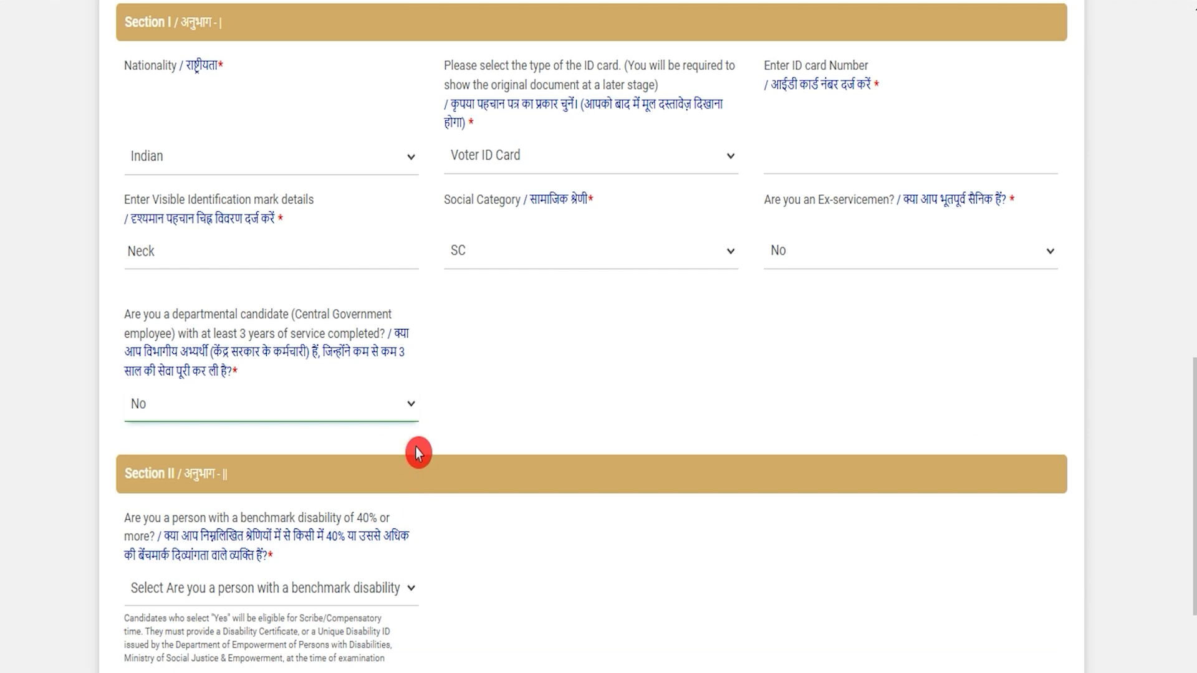
scroll(416, 480, "down", 5)
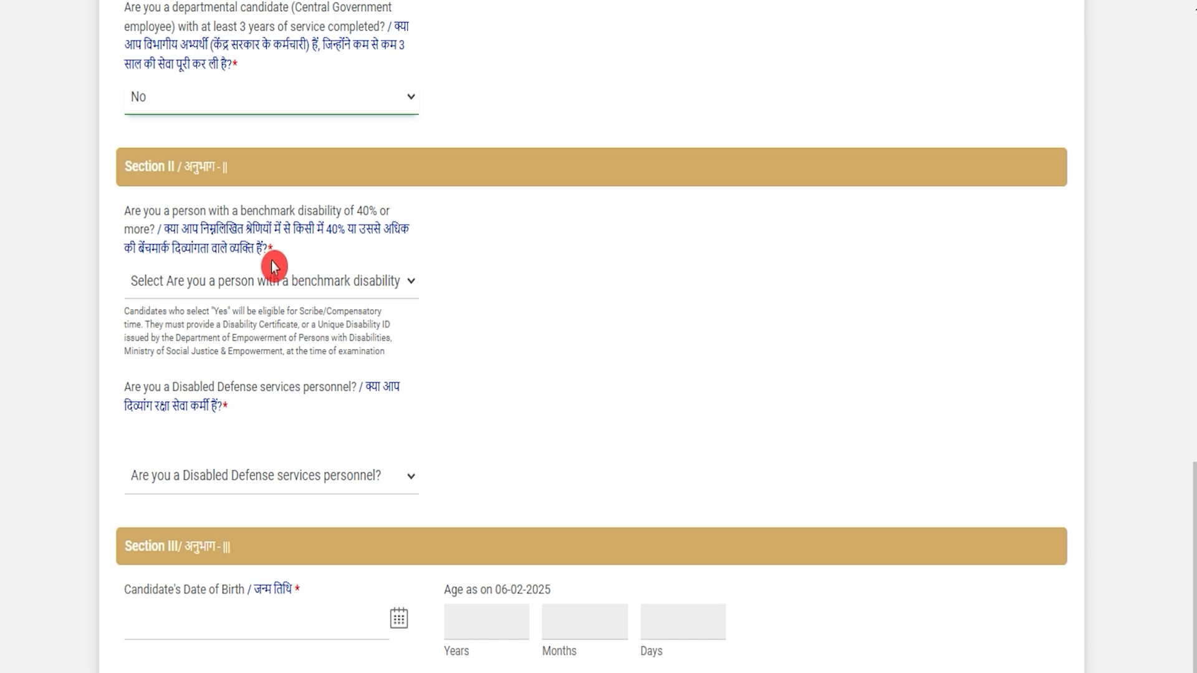
In Section II, answer Yes to the 40% benchmark disability question, check the PWbD category and scribe fields, and change the answer to No.
left_click(312, 282)
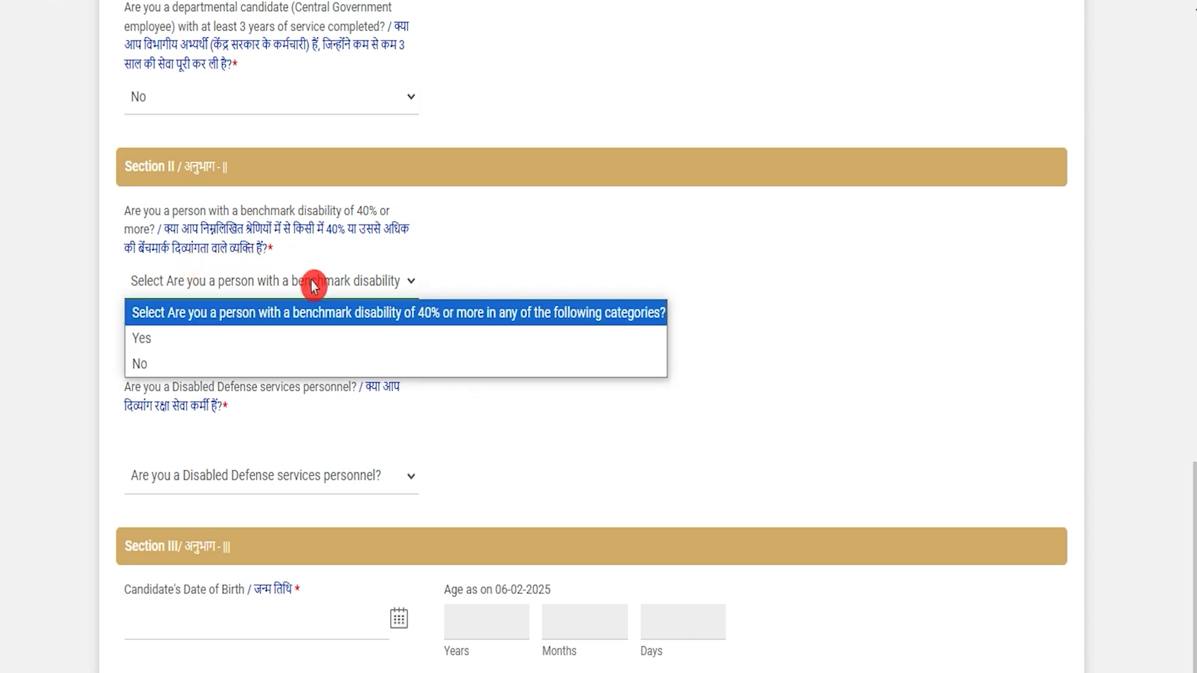
left_click(215, 337)
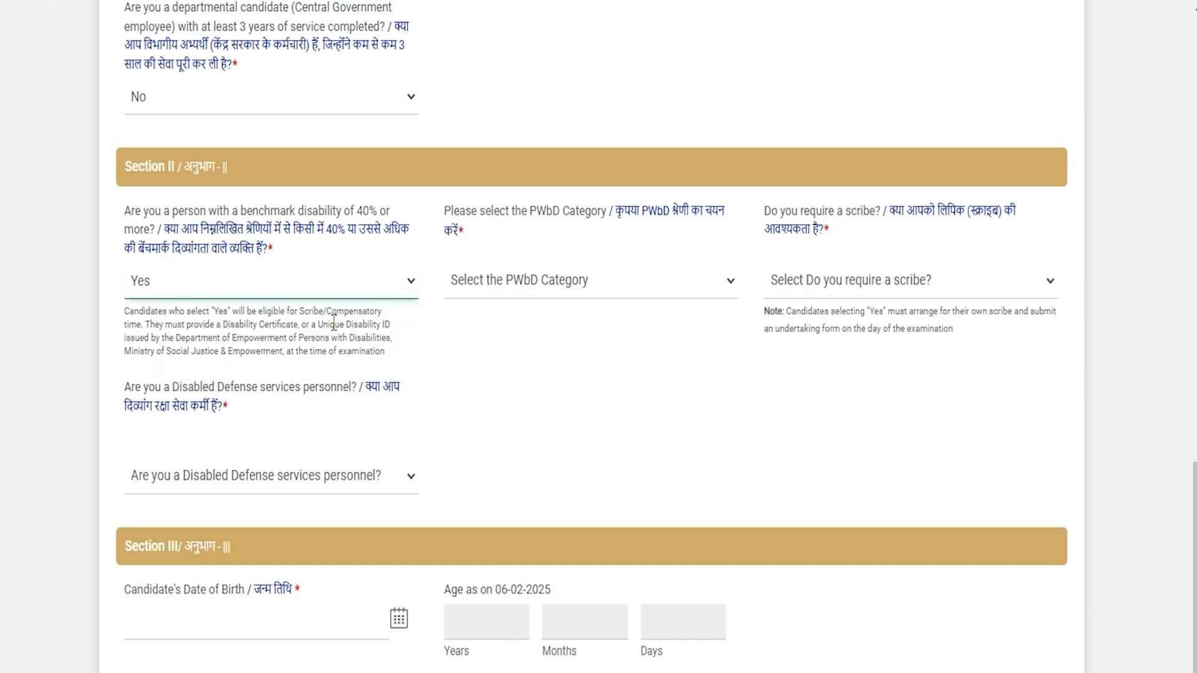
left_click(284, 297)
left_click(162, 364)
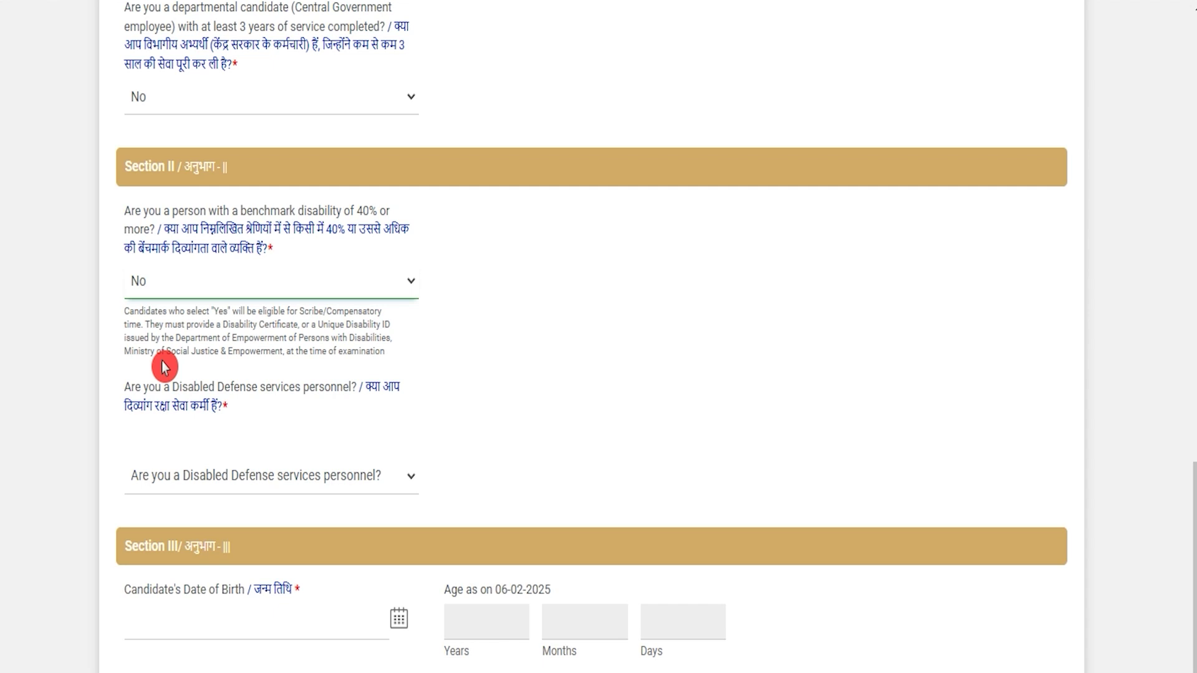
Answer Yes to the Disabled Defense services personnel question and change the answer to No.
left_click(243, 479)
left_click(202, 544)
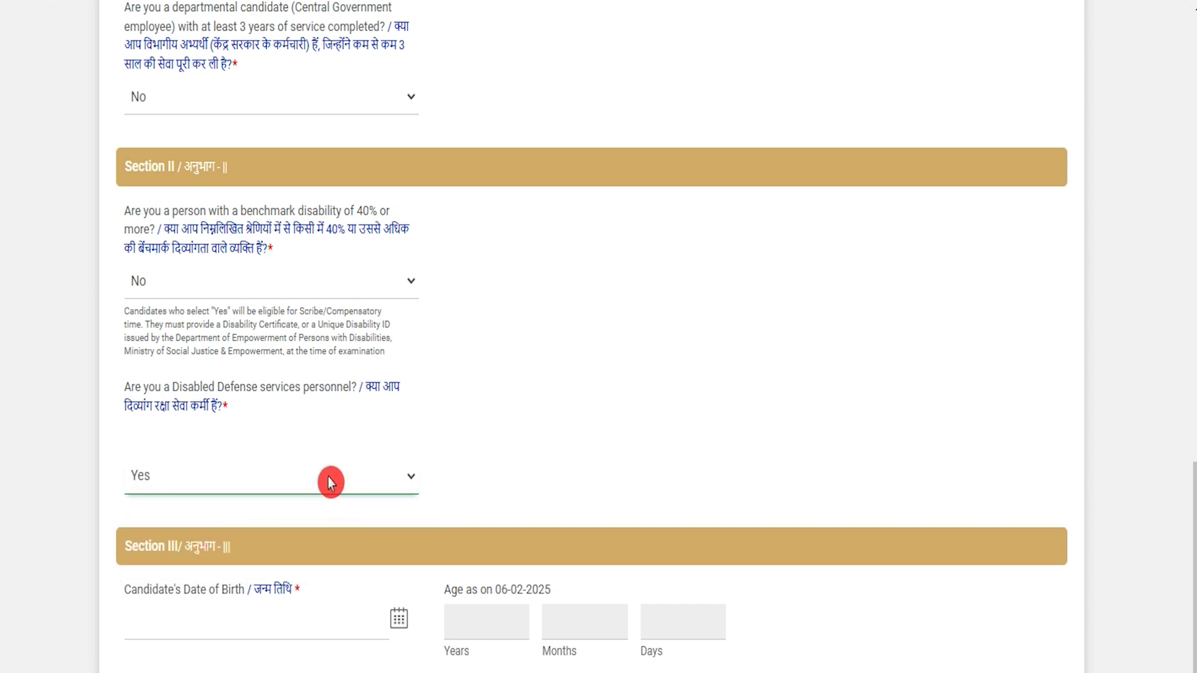
left_click(331, 481)
left_click(215, 560)
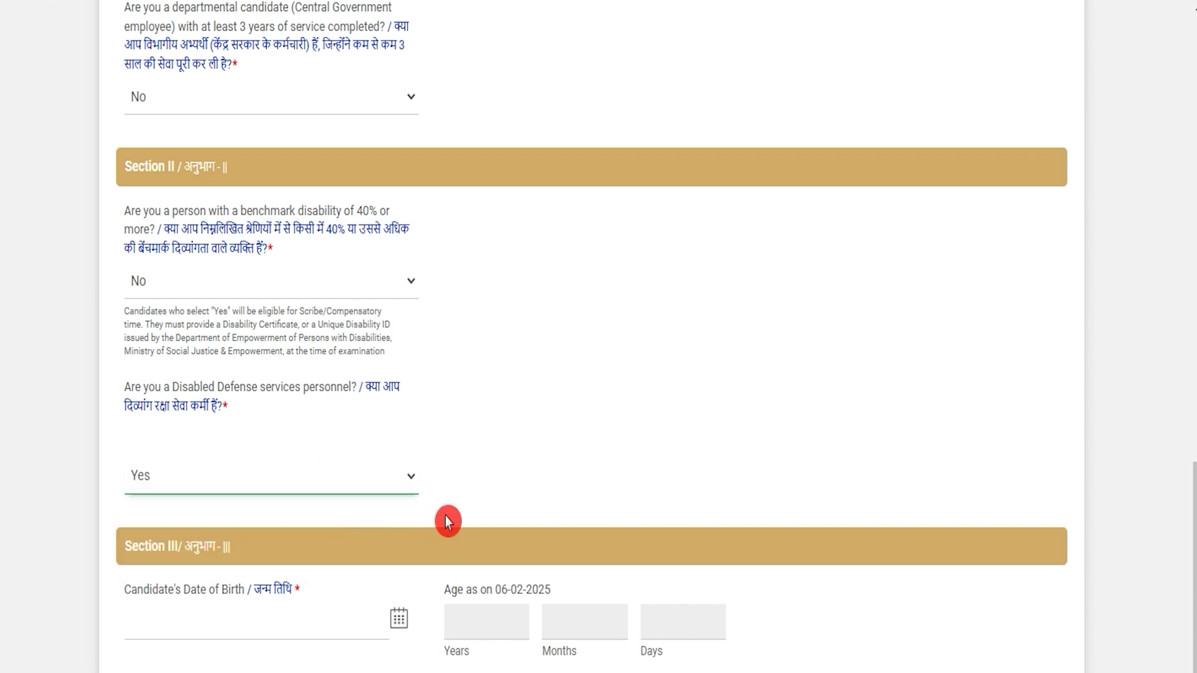
scroll(498, 505, "down", 1)
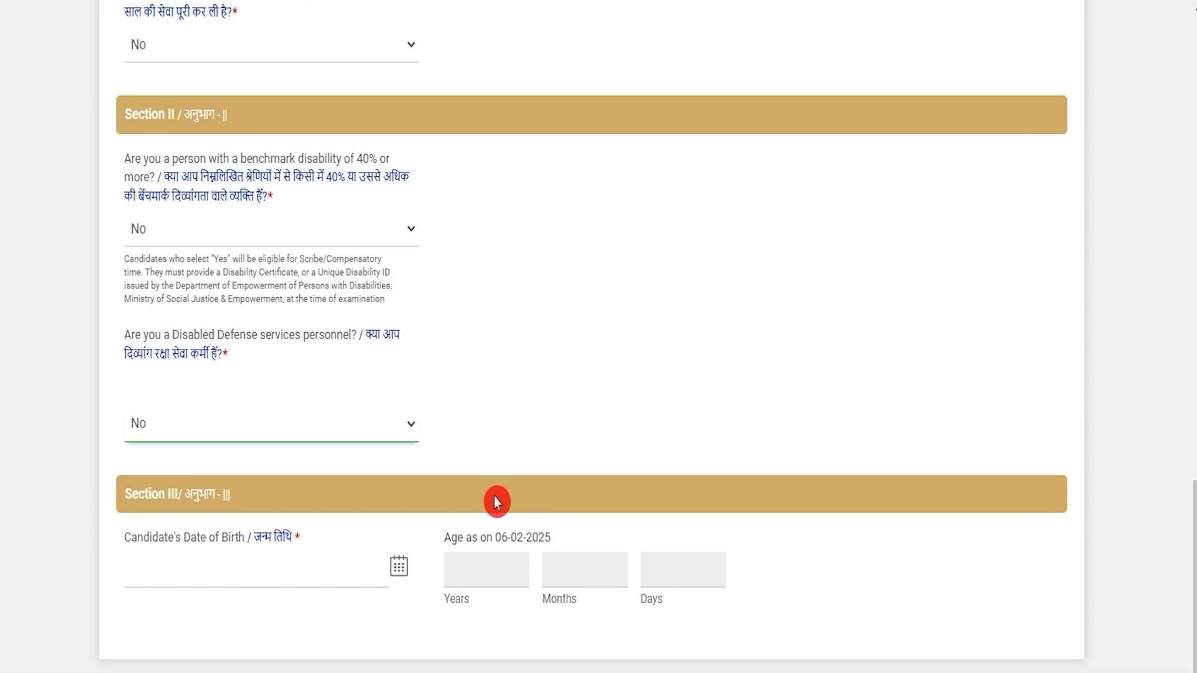
Check the date of birth calendar in Section III, and save the personal details to continue to the Contact Details page.
left_click(232, 578)
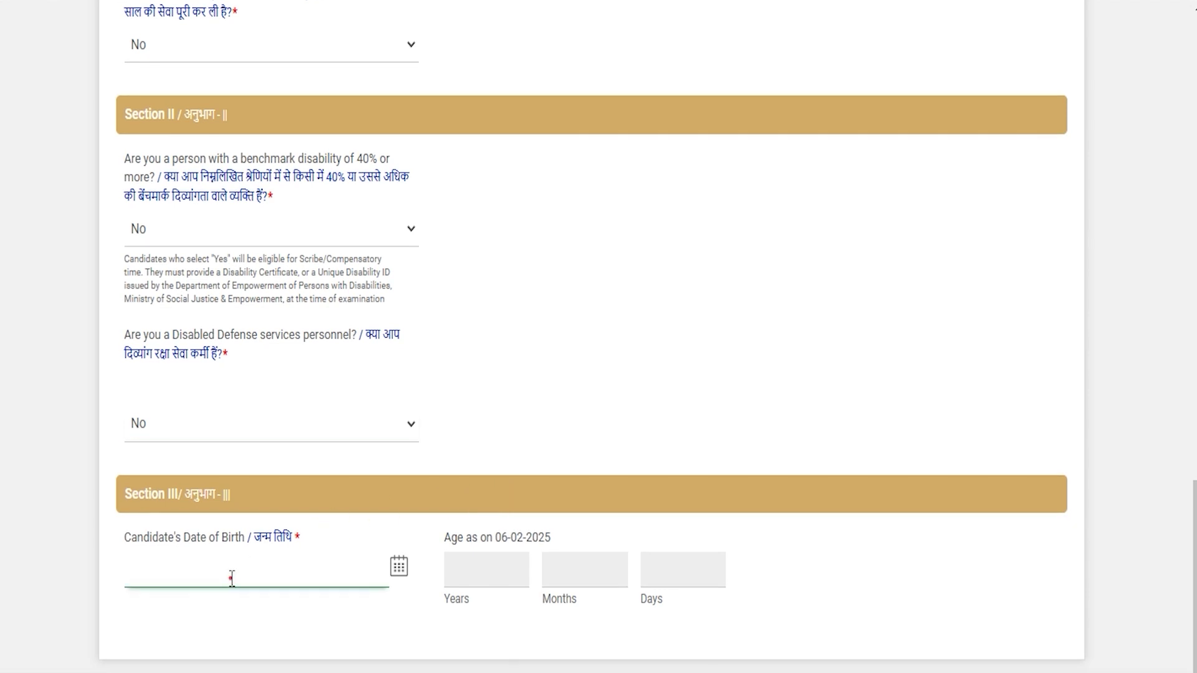
left_click(402, 571)
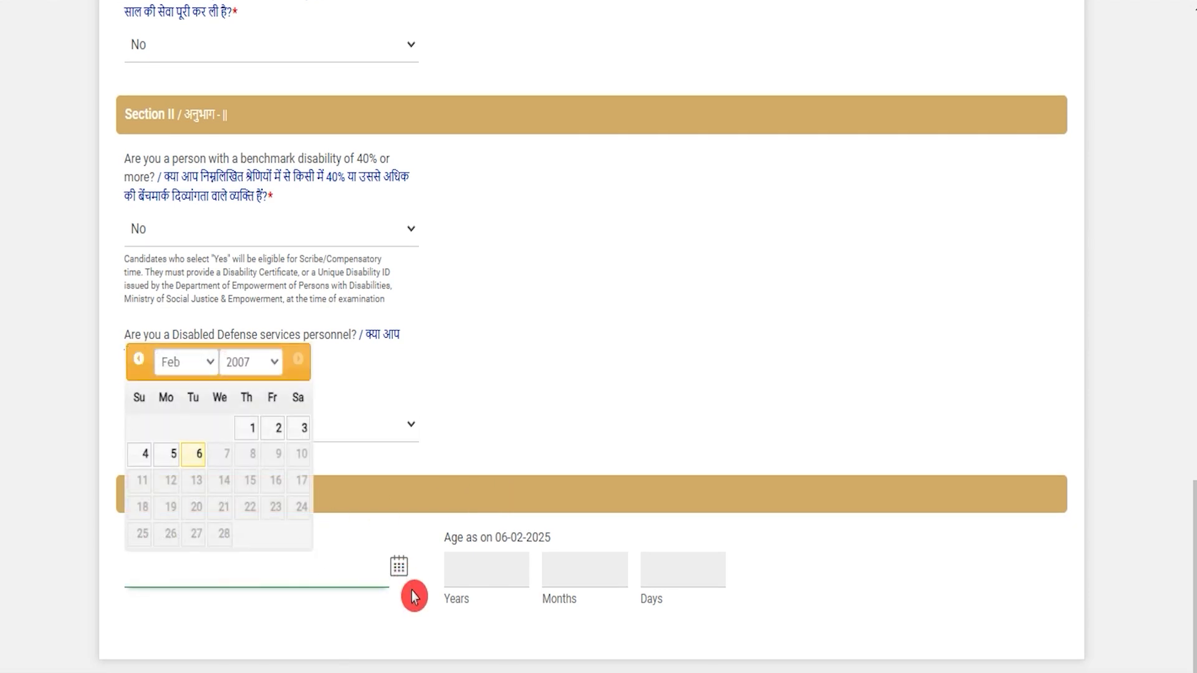
scroll(474, 590, "down", 1)
left_click(532, 574)
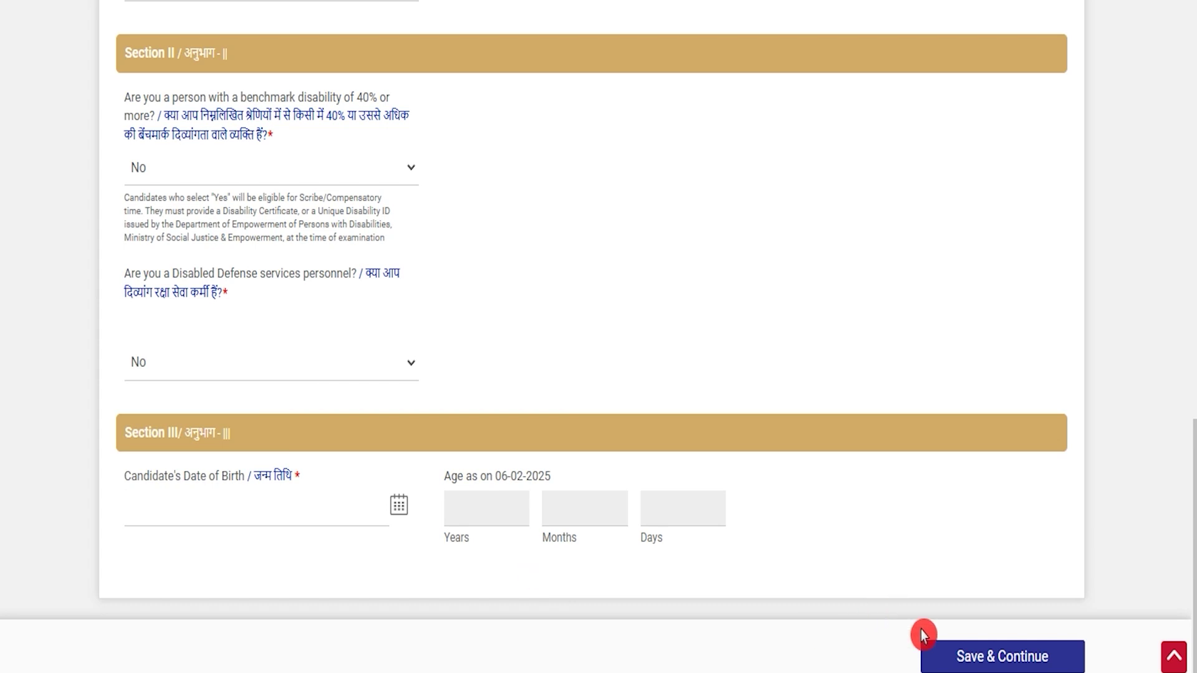
left_click(992, 660)
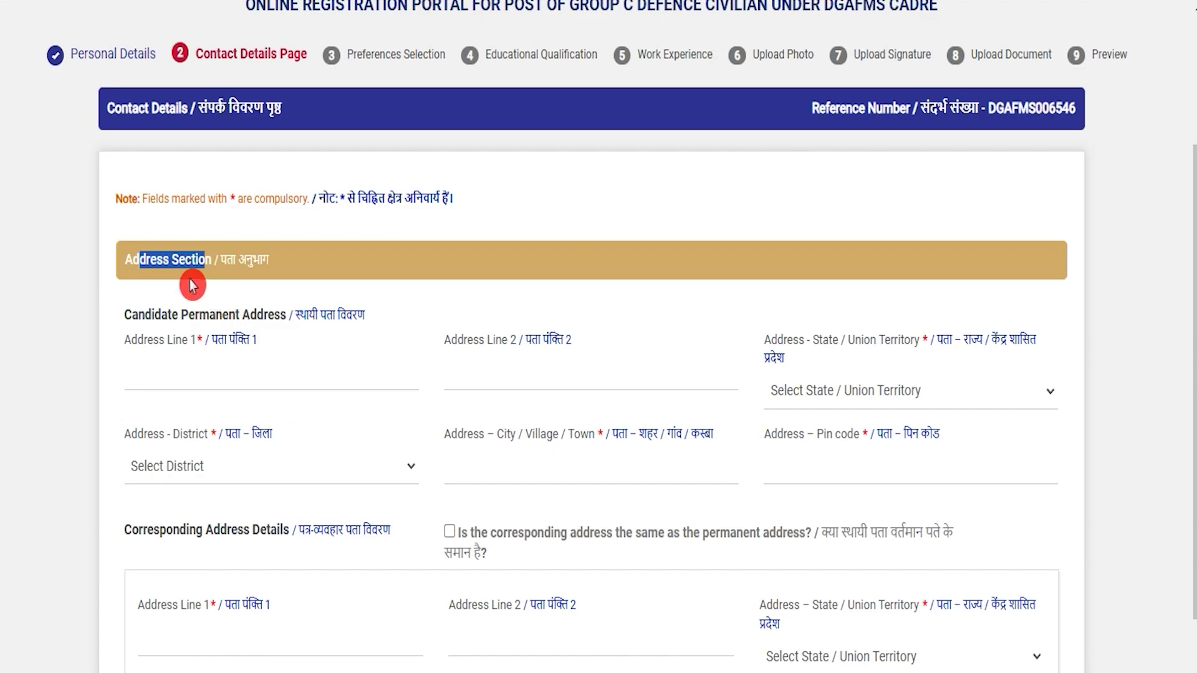
Examine the permanent and corresponding address fields and the option for using the same address for both.
left_click(169, 265)
left_click_drag(154, 314, 250, 314)
scroll(243, 588, "down", 2)
left_click_drag(138, 427, 272, 422)
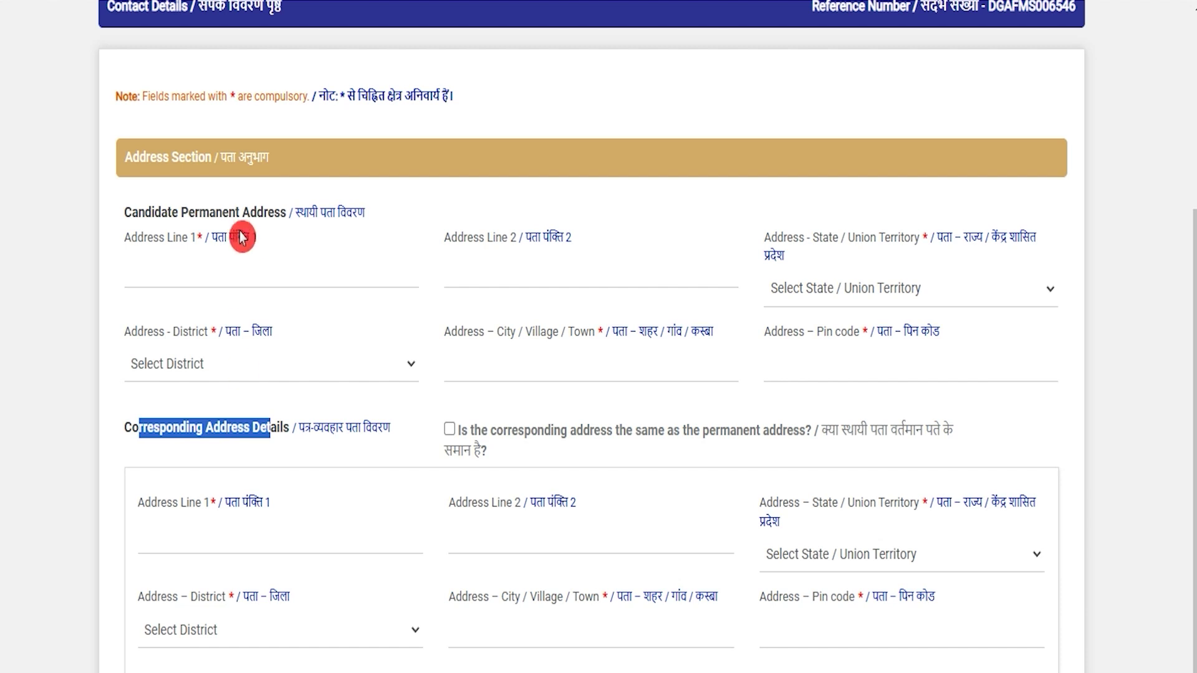
left_click_drag(199, 212, 266, 209)
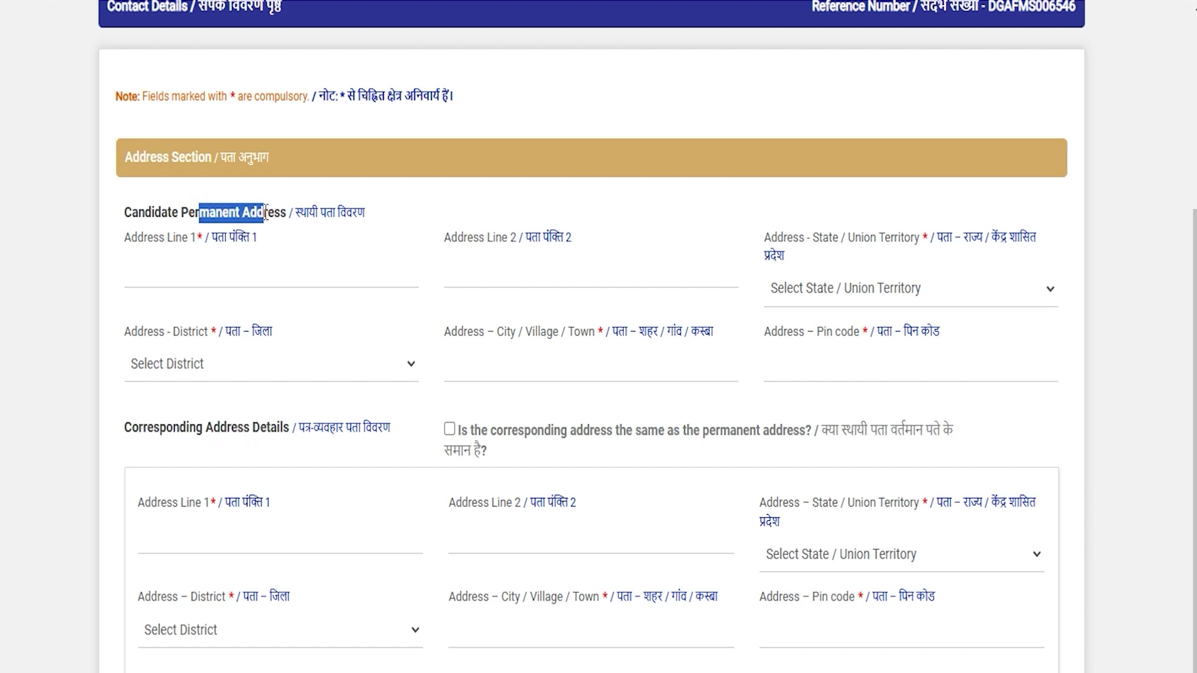
left_click(452, 432)
left_click_drag(165, 427, 244, 426)
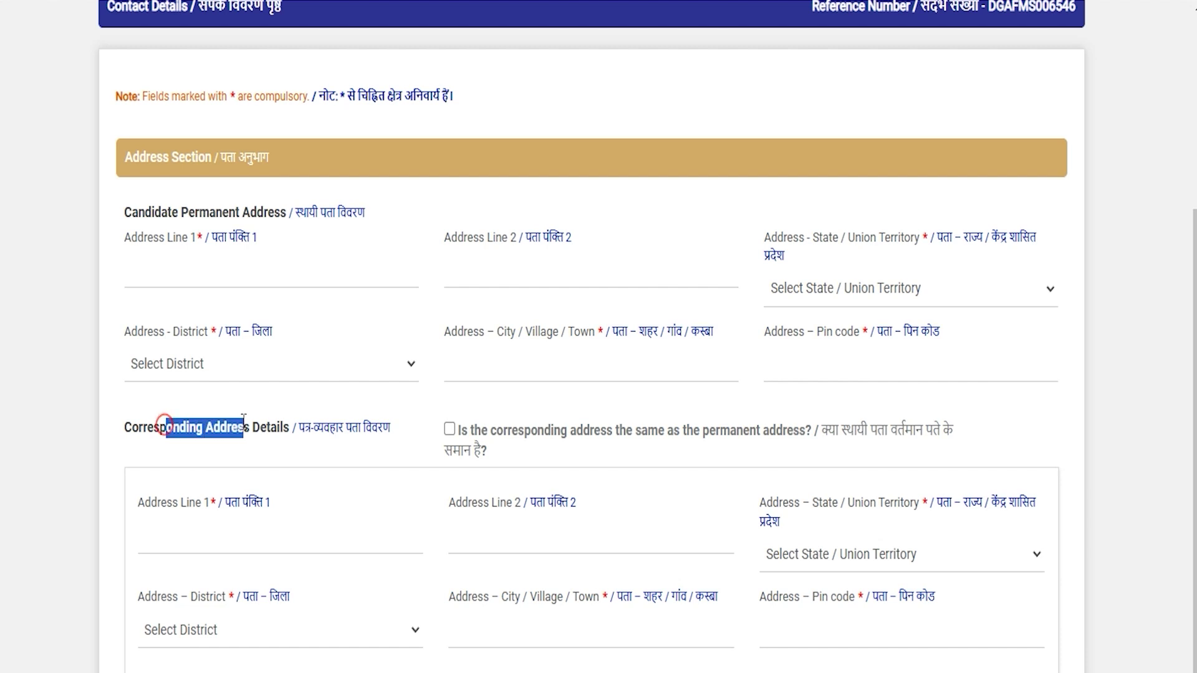
left_click_drag(211, 212, 256, 212)
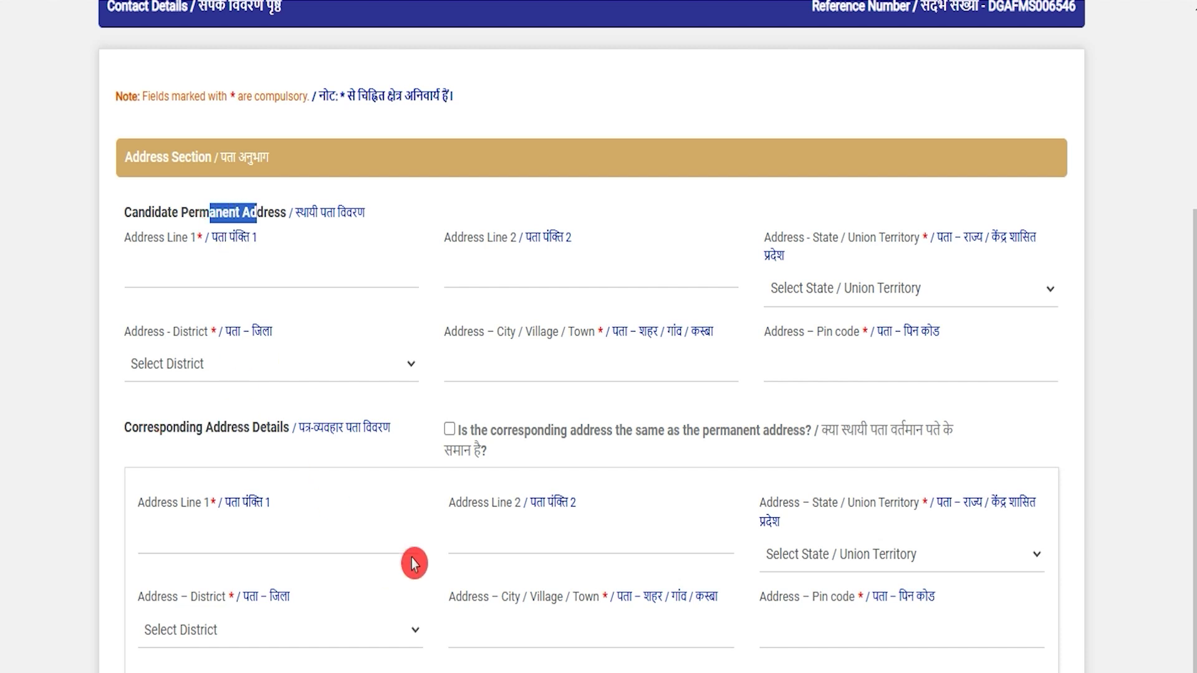
Save the contact details and continue to the Preferences Selection page.
scroll(414, 565, "down", 1)
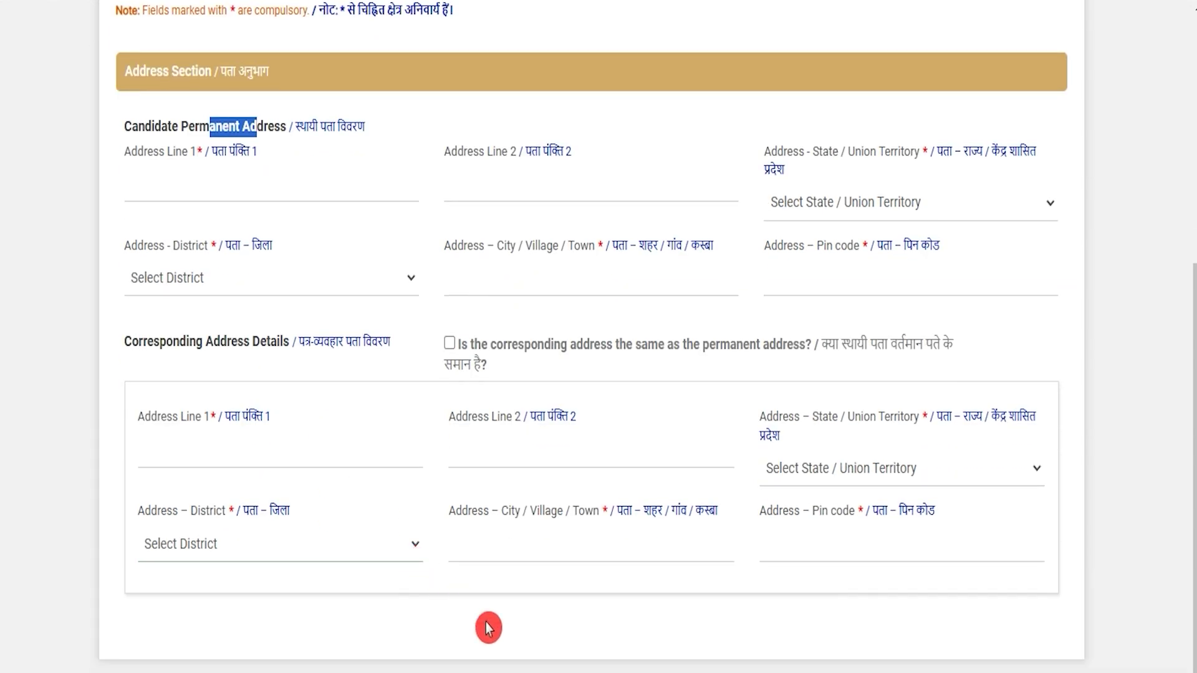
scroll(614, 623, "down", 1)
left_click(949, 649)
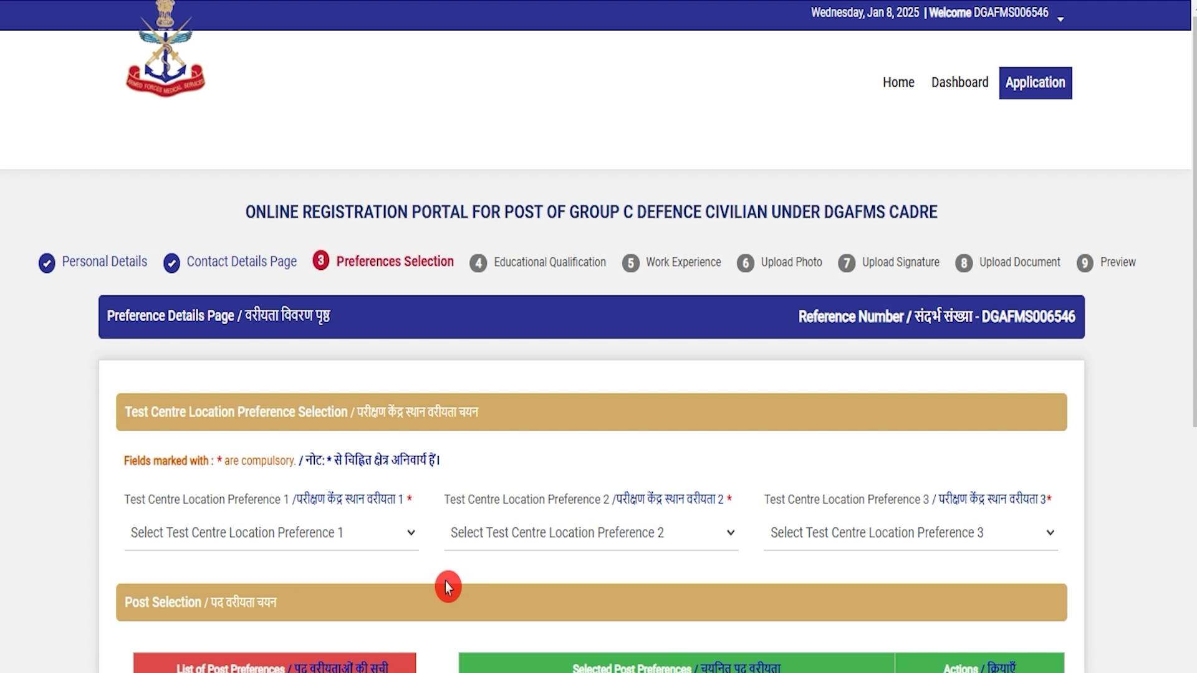
Set the test centre location preferences to Lucknow first, Chandigarh second and Kolkata third.
left_click(370, 546)
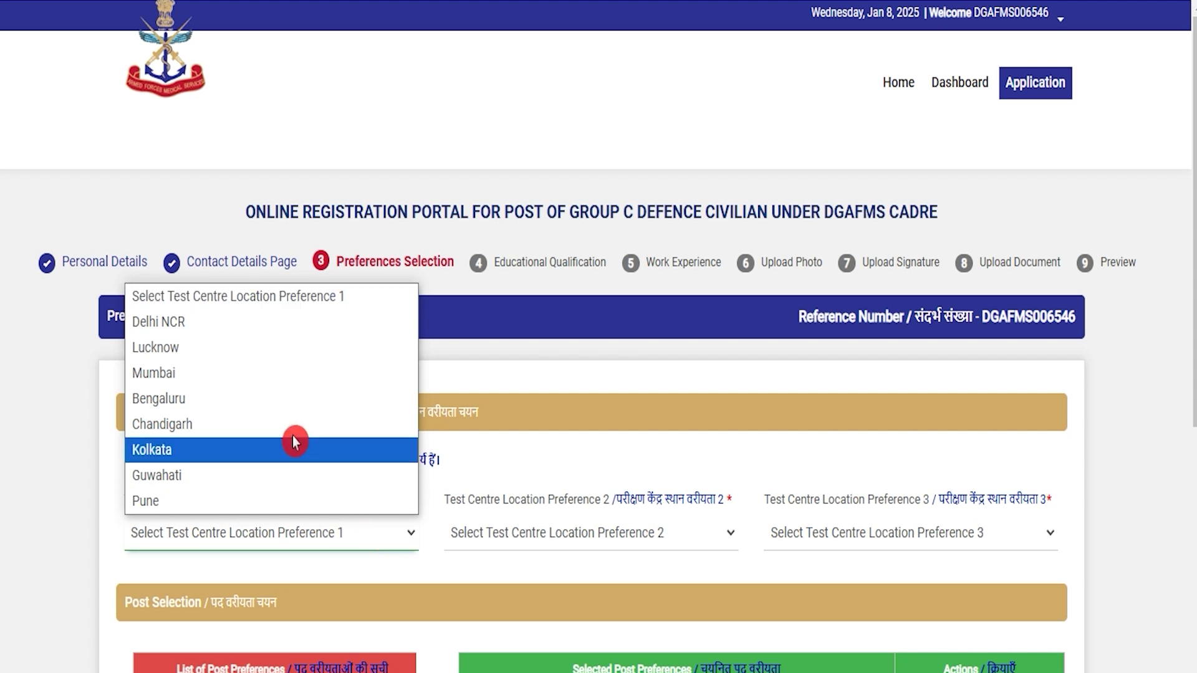
left_click(220, 354)
left_click(557, 540)
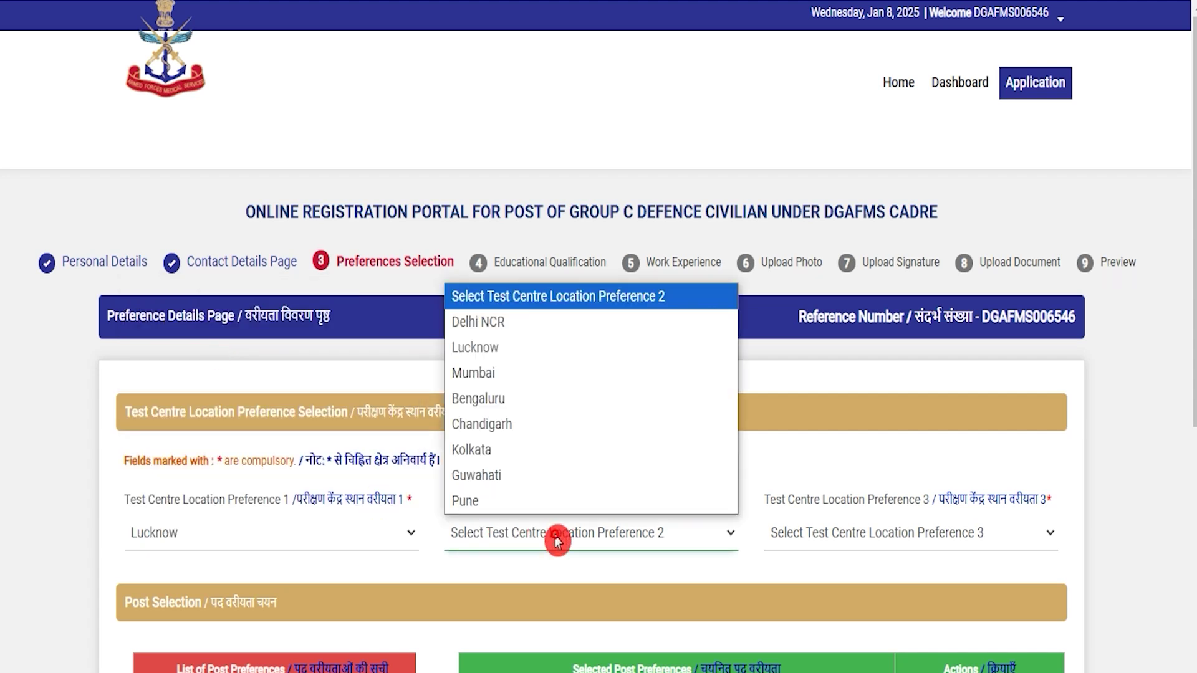
left_click(556, 420)
left_click(850, 527)
left_click(825, 450)
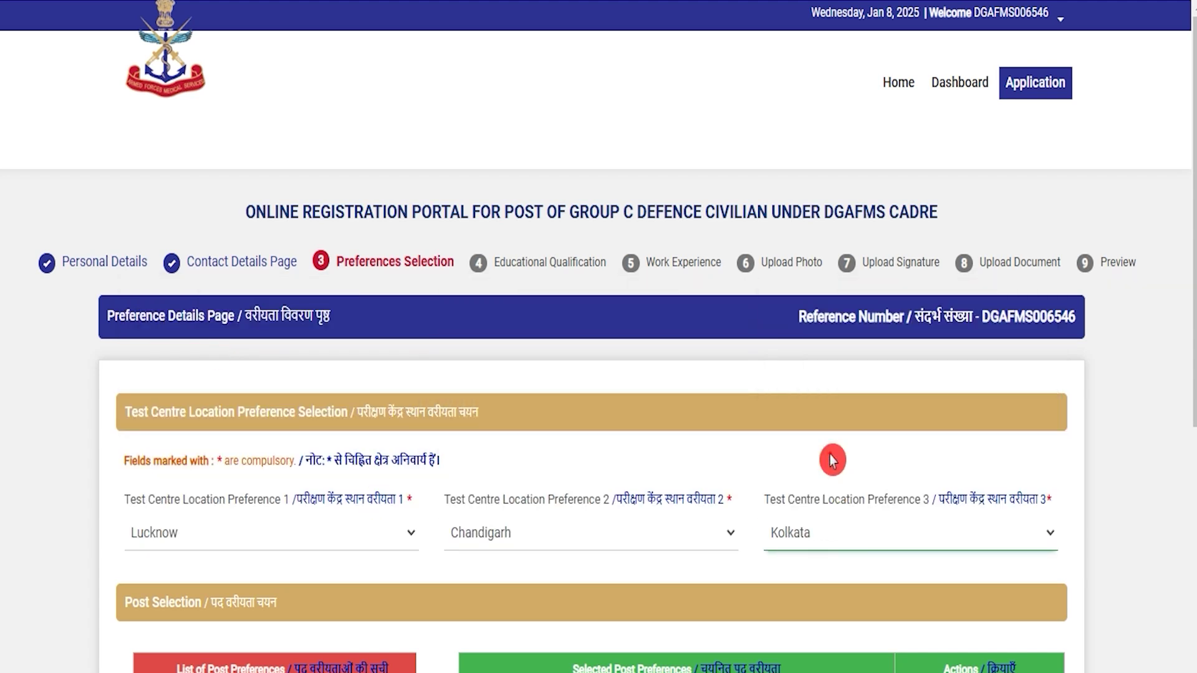
Review the list of posts and add Multi-Tasking Staff (Watchman/ Safaiwala / Messenger / Gardener) as the first post preference.
scroll(459, 611, "down", 5)
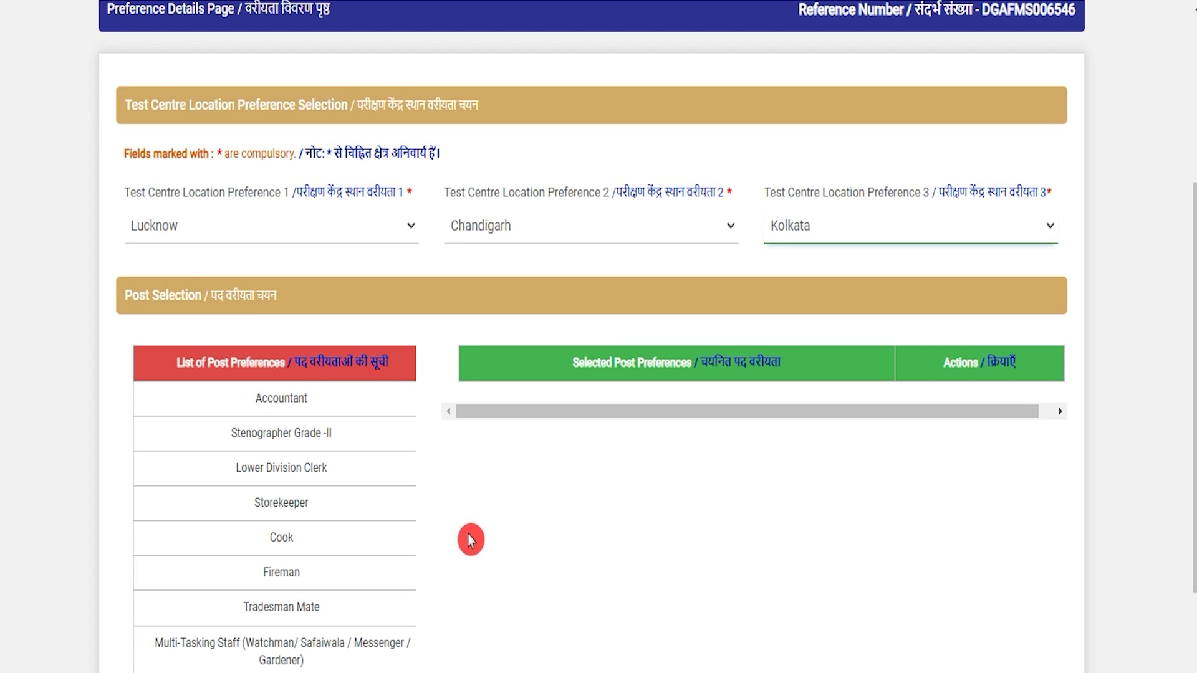
left_click(450, 510)
scroll(452, 508, "down", 2)
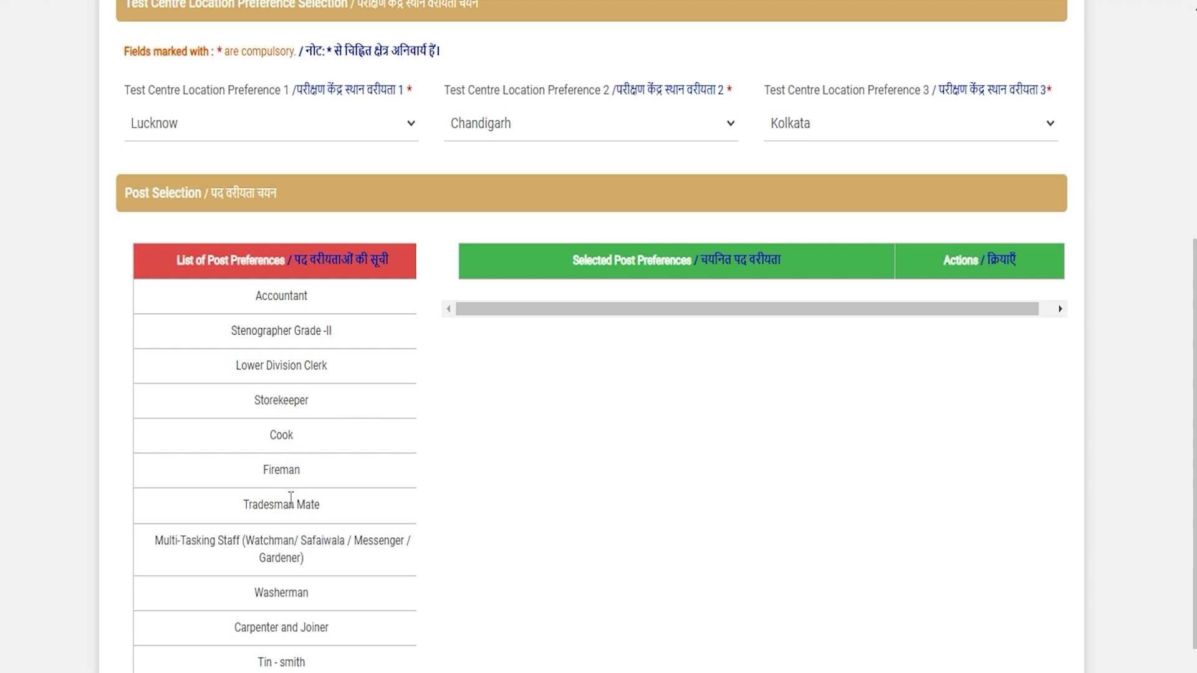
left_click(270, 540)
left_click_drag(275, 553, 336, 546)
left_click(338, 546)
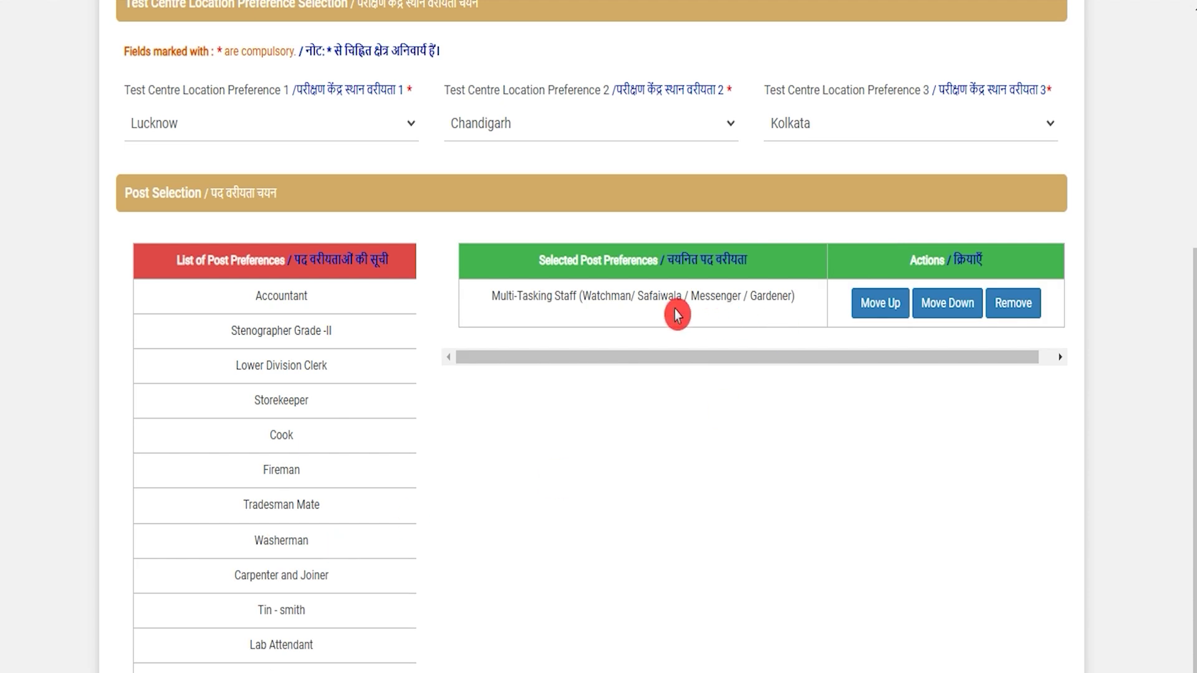
Add Tradesman Mate and Storekeeper as the second and third post preferences.
mouse_move(927, 329)
left_mouse_down()
mouse_move(649, 334)
mouse_move(366, 387)
mouse_move(326, 372)
left_mouse_up()
left_click(318, 502)
mouse_move(702, 461)
left_mouse_down()
mouse_move(324, 481)
mouse_move(306, 407)
left_mouse_up()
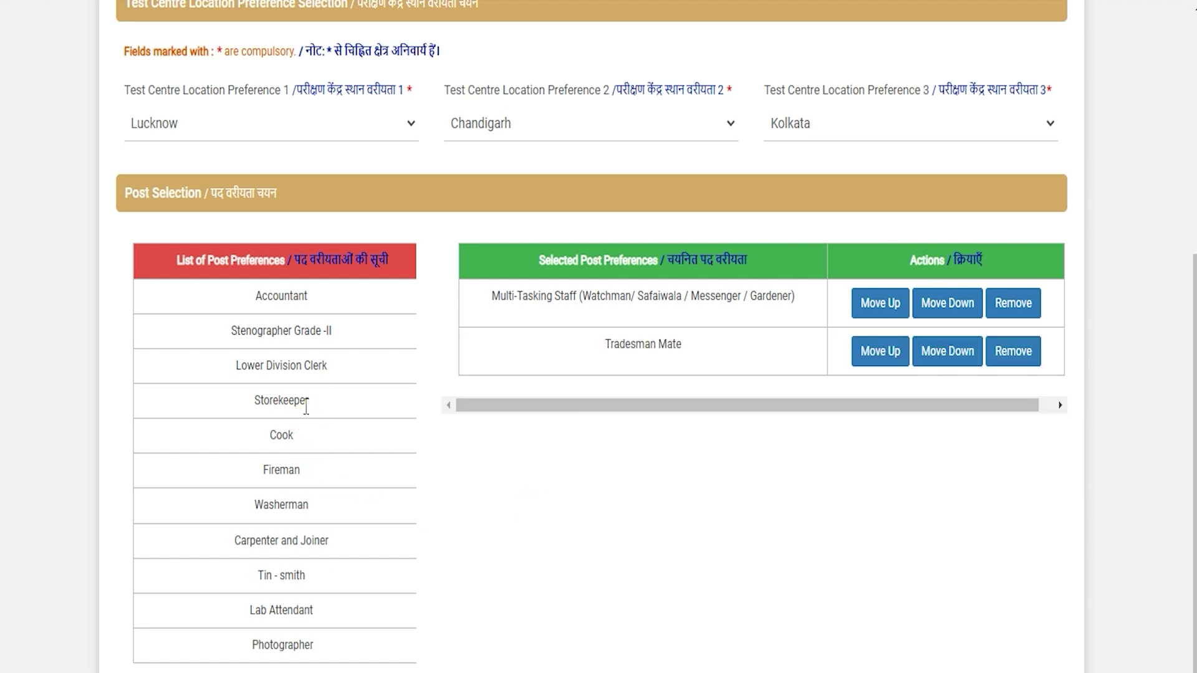
left_click(306, 407)
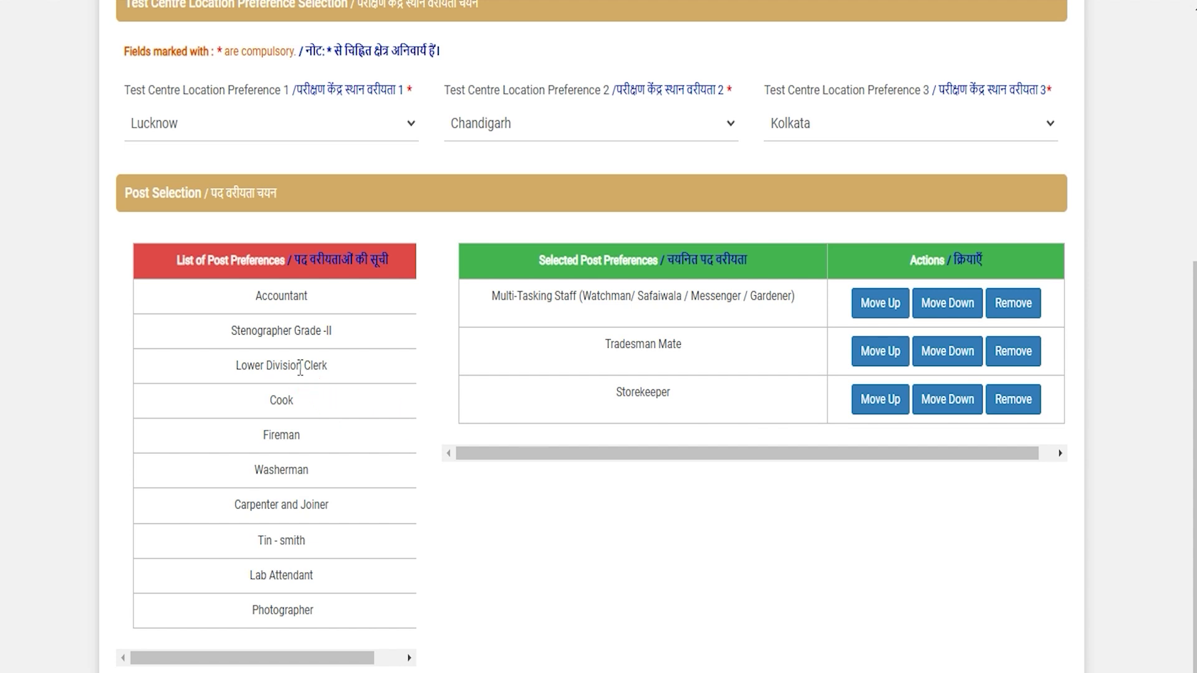
Add Lower Division Clerk, Stenographer Grade -II, Fireman, Carpenter and Joiner, and Lab Attendant to the selected post preferences, in that order.
left_click(279, 364)
left_click(302, 340)
left_click(299, 395)
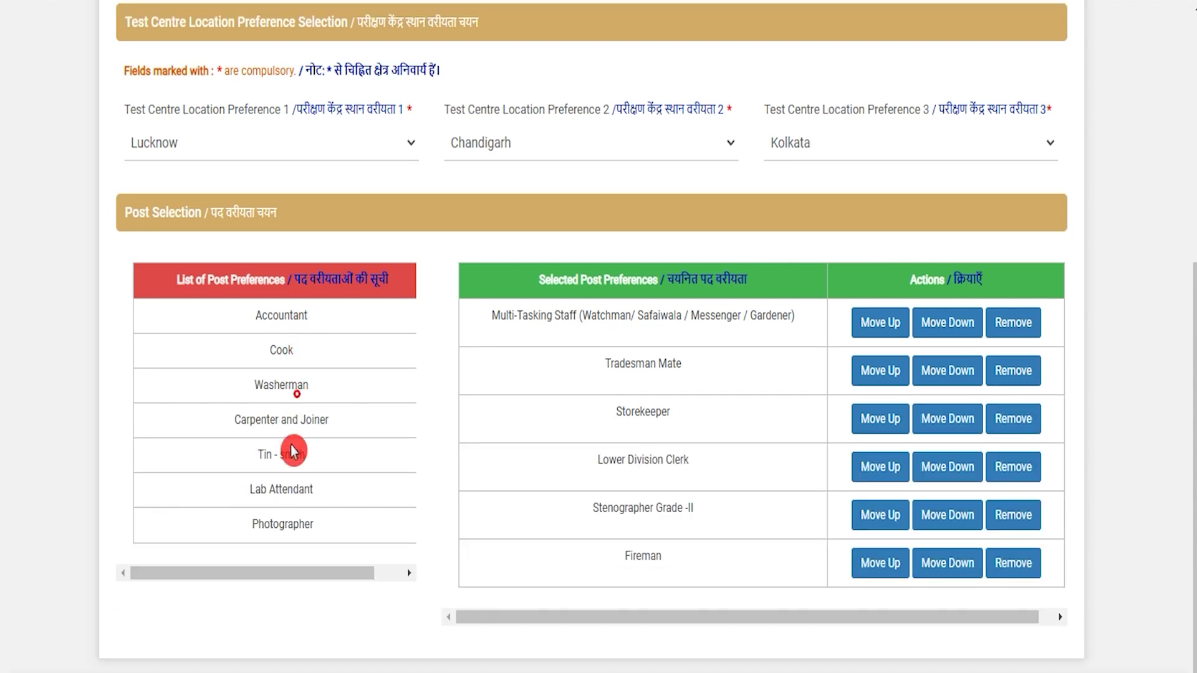
left_click(294, 424)
left_click(292, 432)
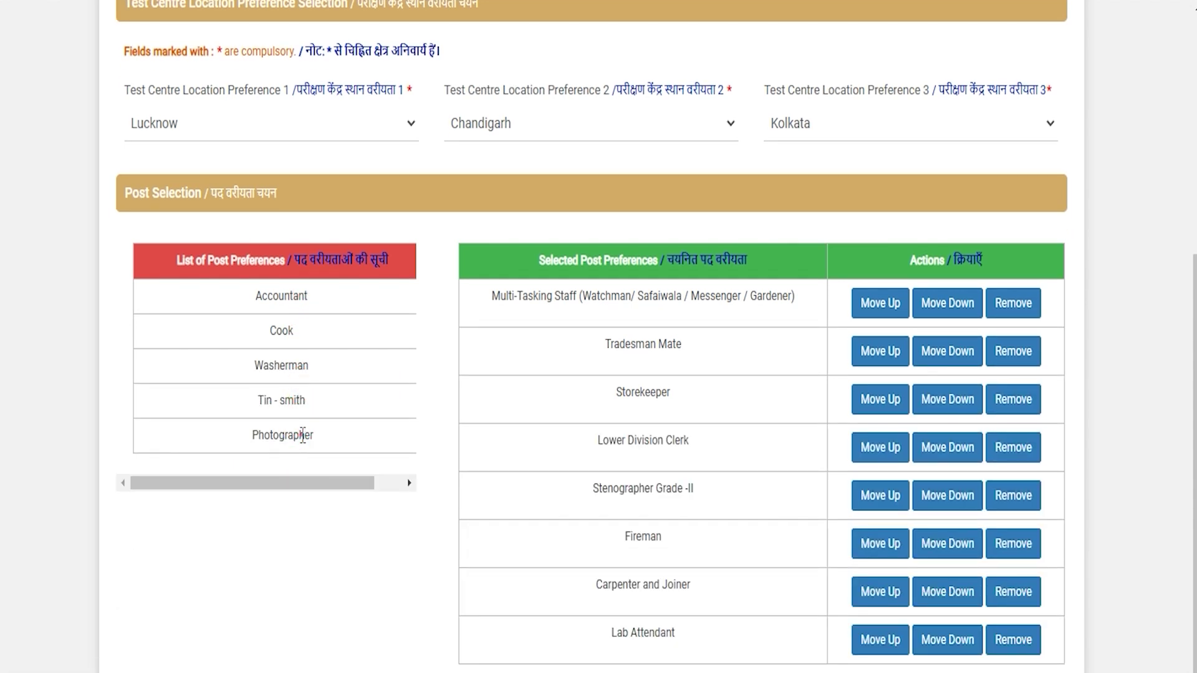
Add the remaining posts Photographer, Tin - smith, Washerman, Cook and Accountant to the selected post preferences, in that order.
left_click(302, 436)
left_click(292, 400)
left_click(292, 373)
left_click(292, 337)
left_click(301, 310)
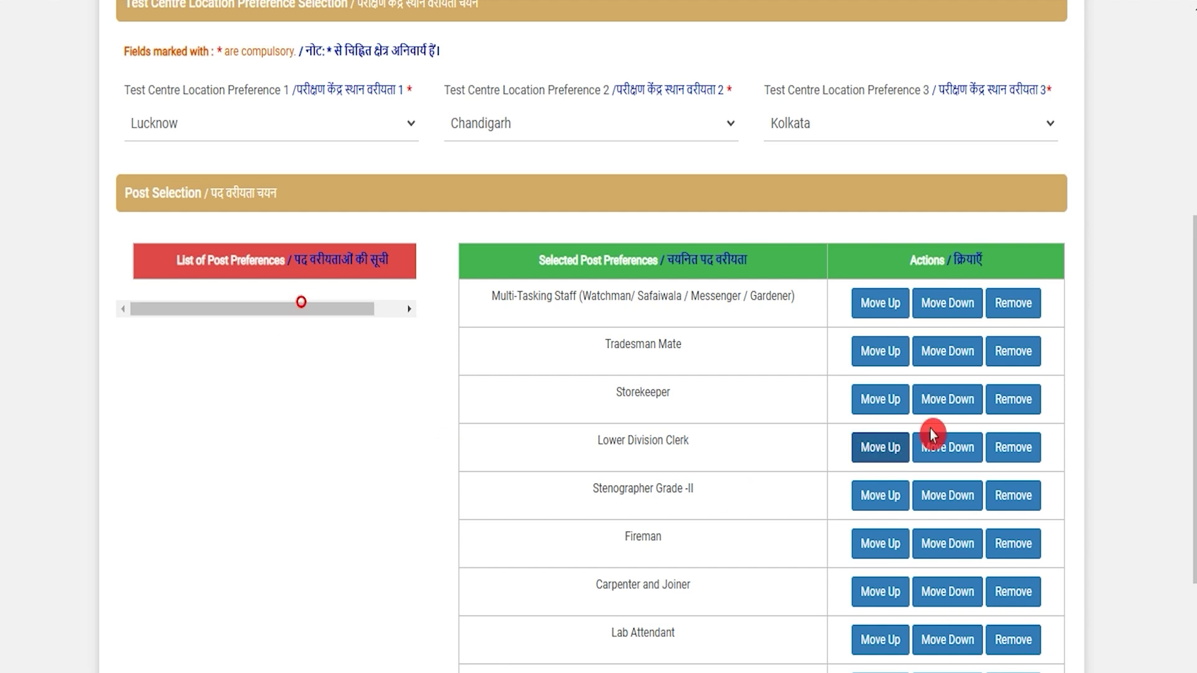
Review the order of the selected post preferences, and save them to continue to the Educational Qualification page.
scroll(997, 542, "down", 3)
left_click(935, 555)
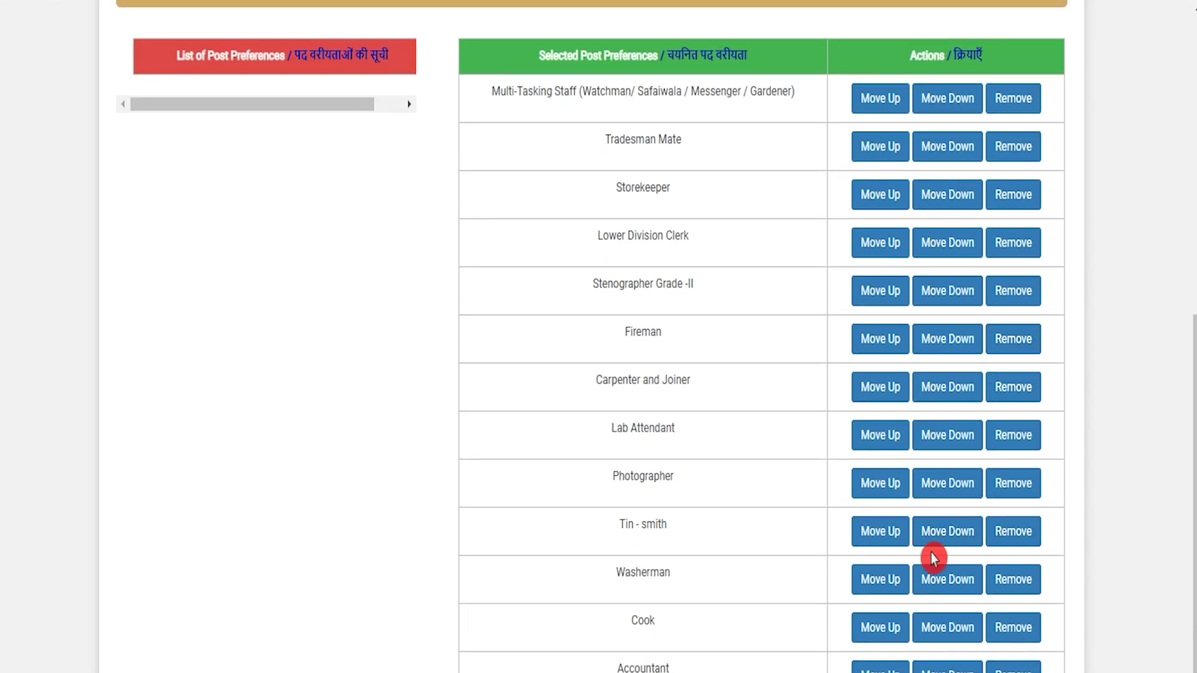
left_click(985, 555)
left_click(830, 587)
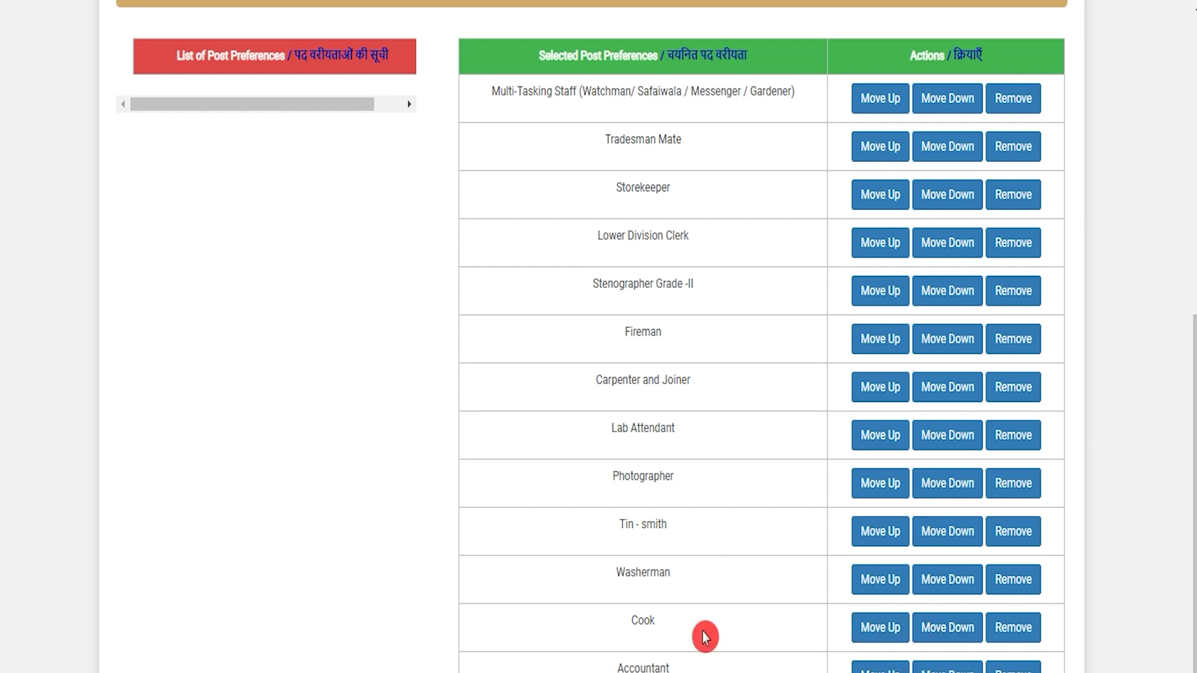
scroll(705, 636, "up", 3)
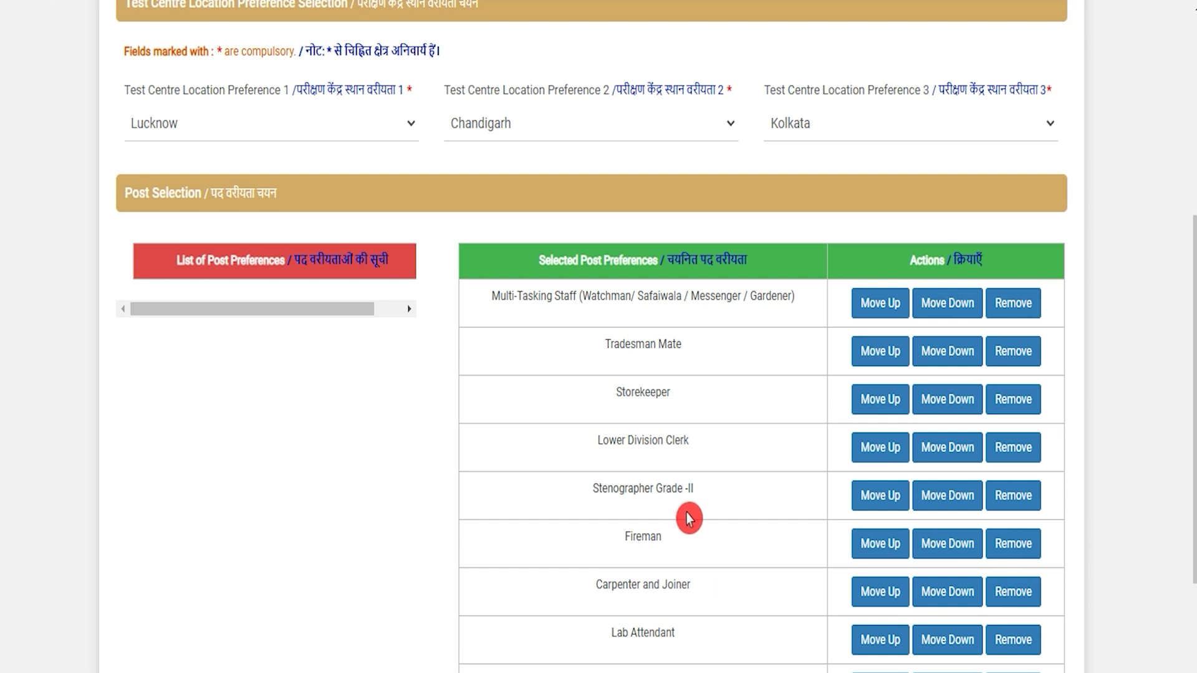
scroll(679, 515, "up", 2)
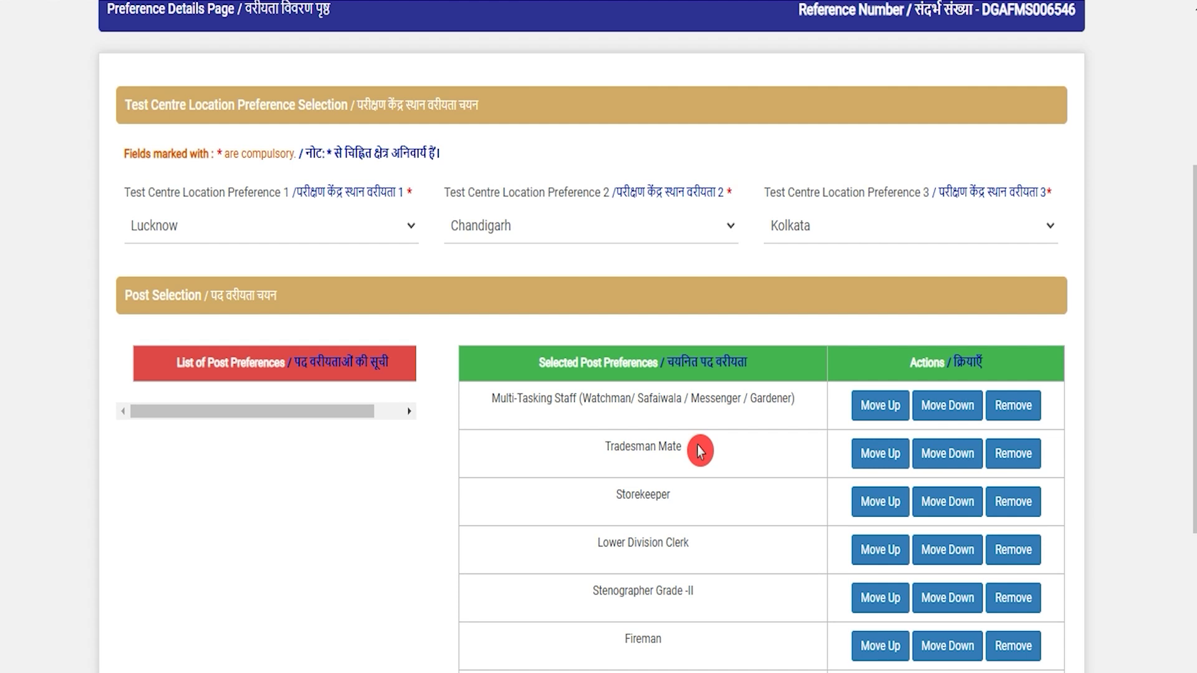
scroll(713, 485, "down", 5)
scroll(713, 485, "down", 3)
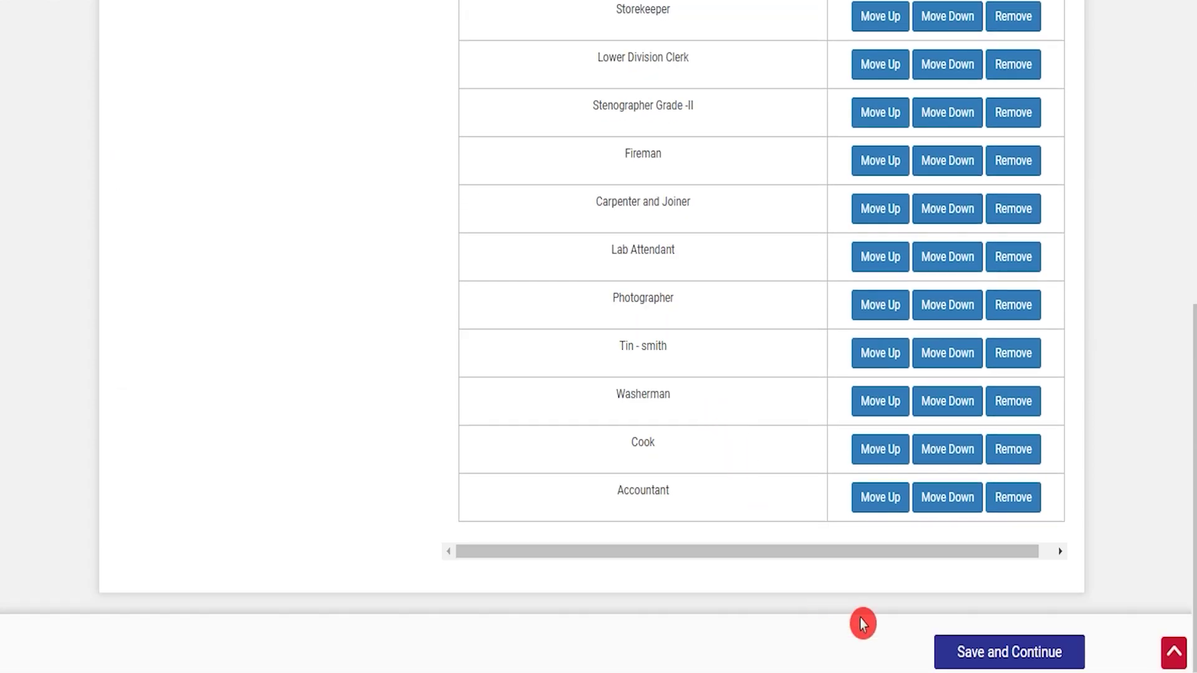
left_click(993, 652)
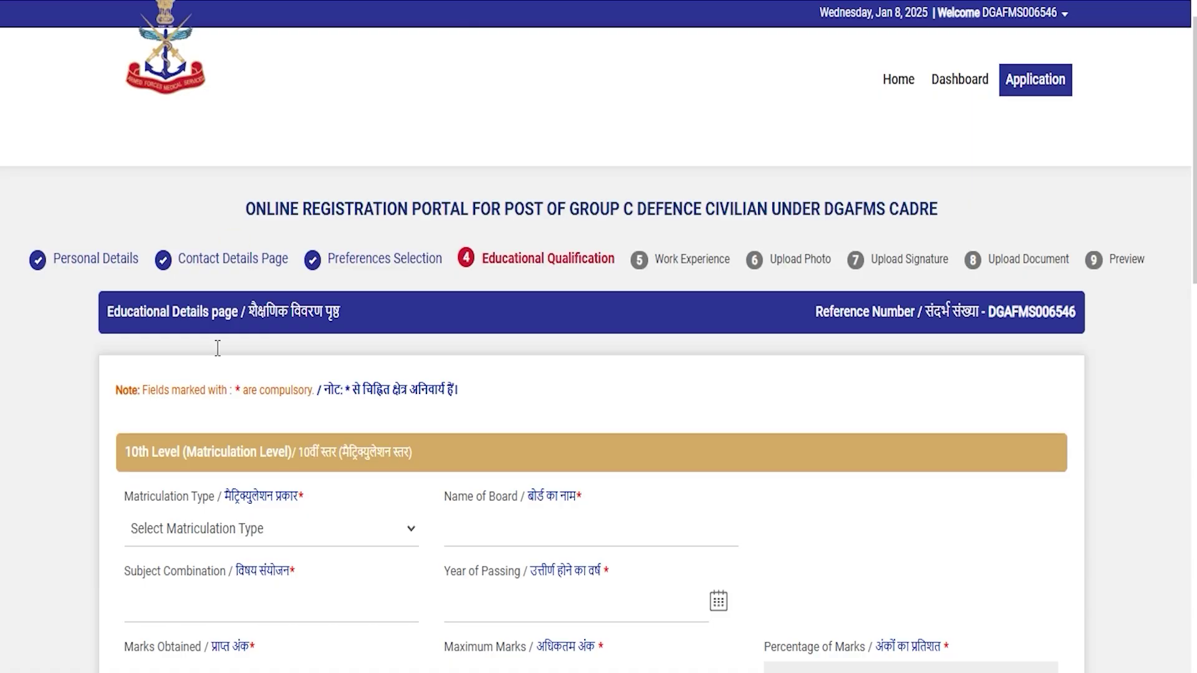
Switch to the recruitment advertisement PDF and examine the essential qualification and experience required for the Accountant post.
scroll(447, 499, "down", 3)
left_click(448, 492)
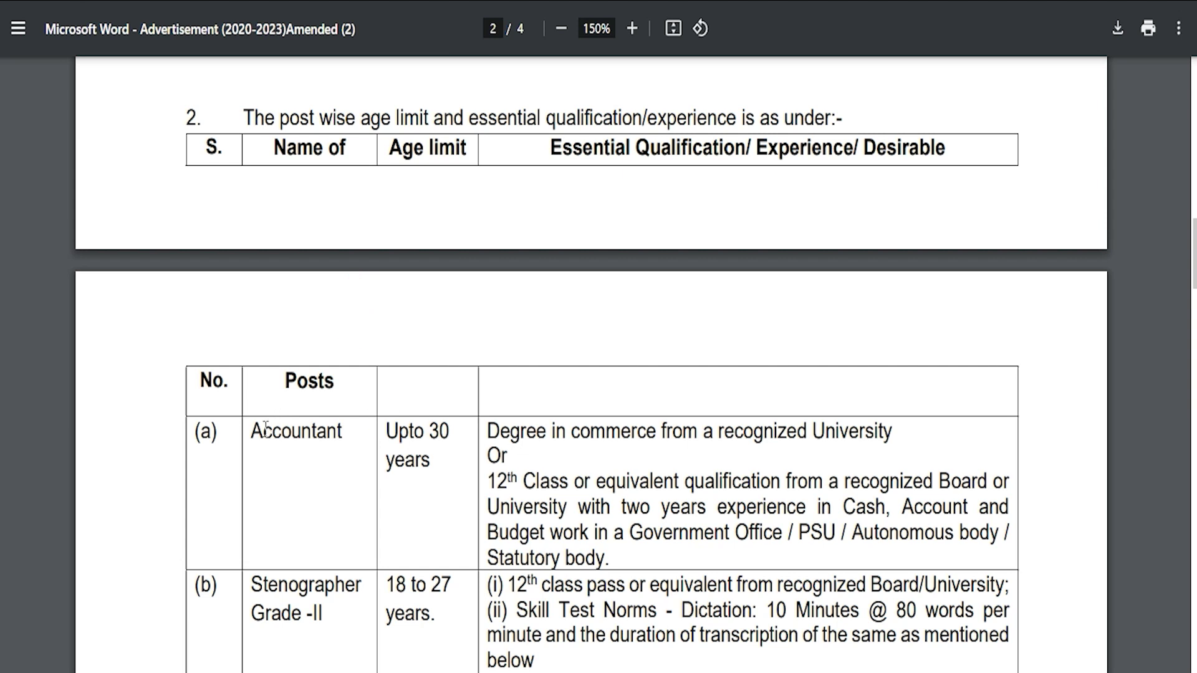
left_click_drag(265, 428, 329, 433)
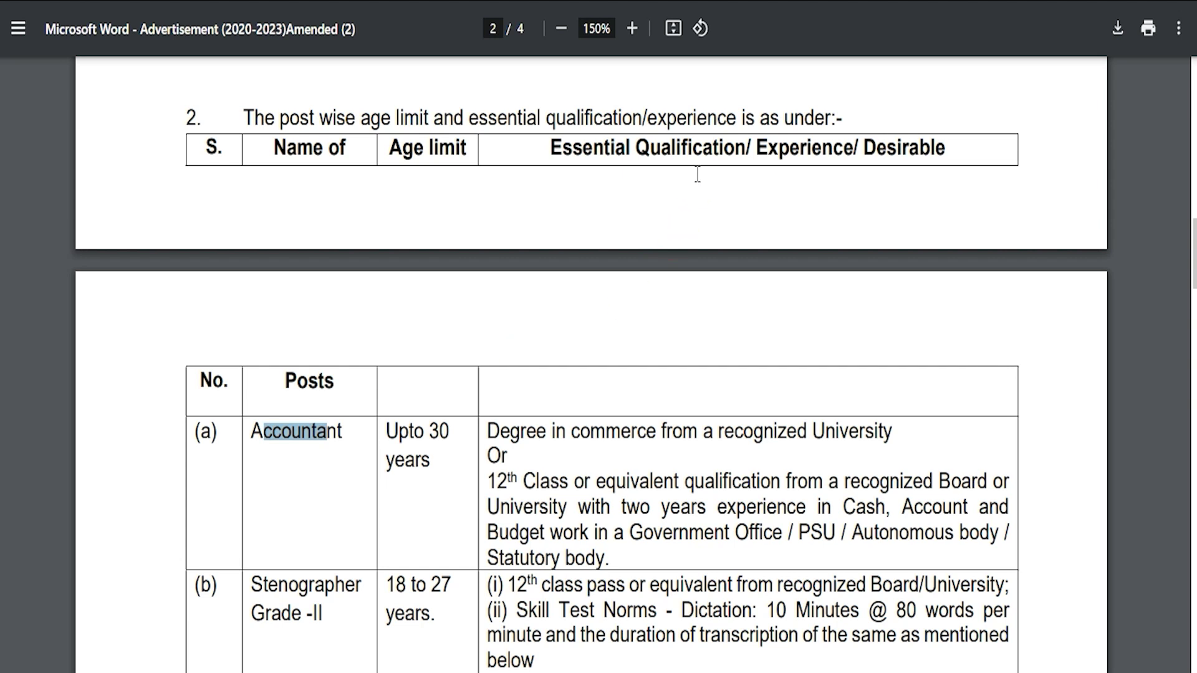
left_click(620, 149)
left_click_drag(619, 150, 929, 147)
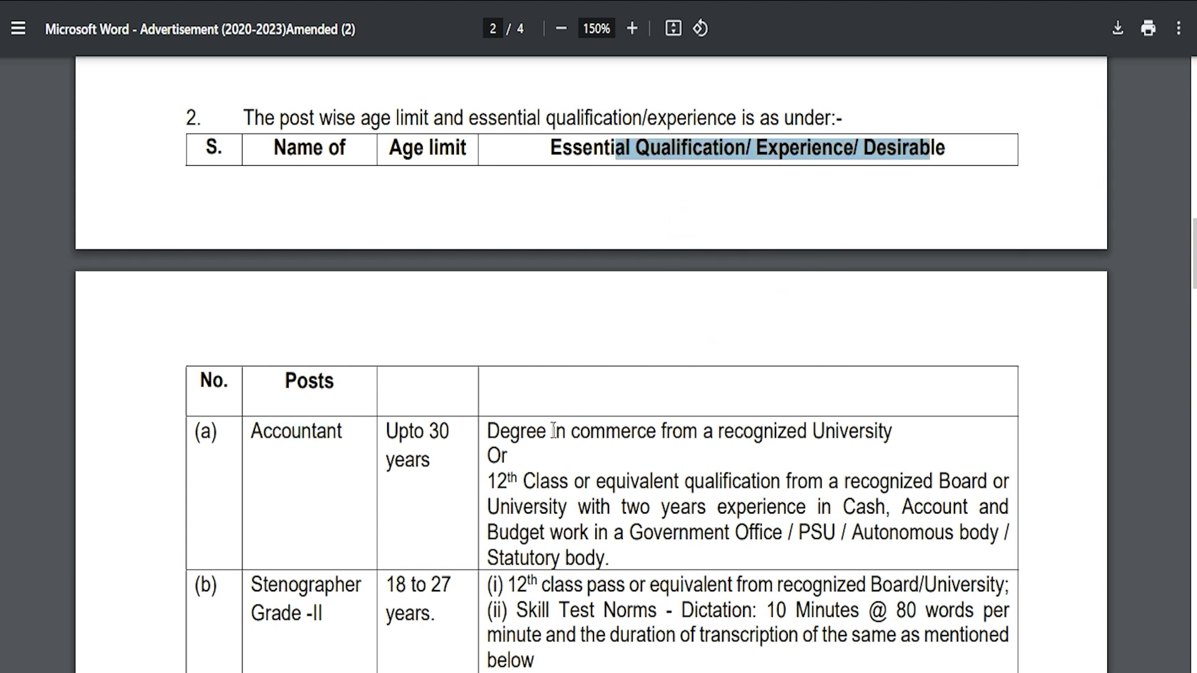
scroll(552, 431, "down", 3)
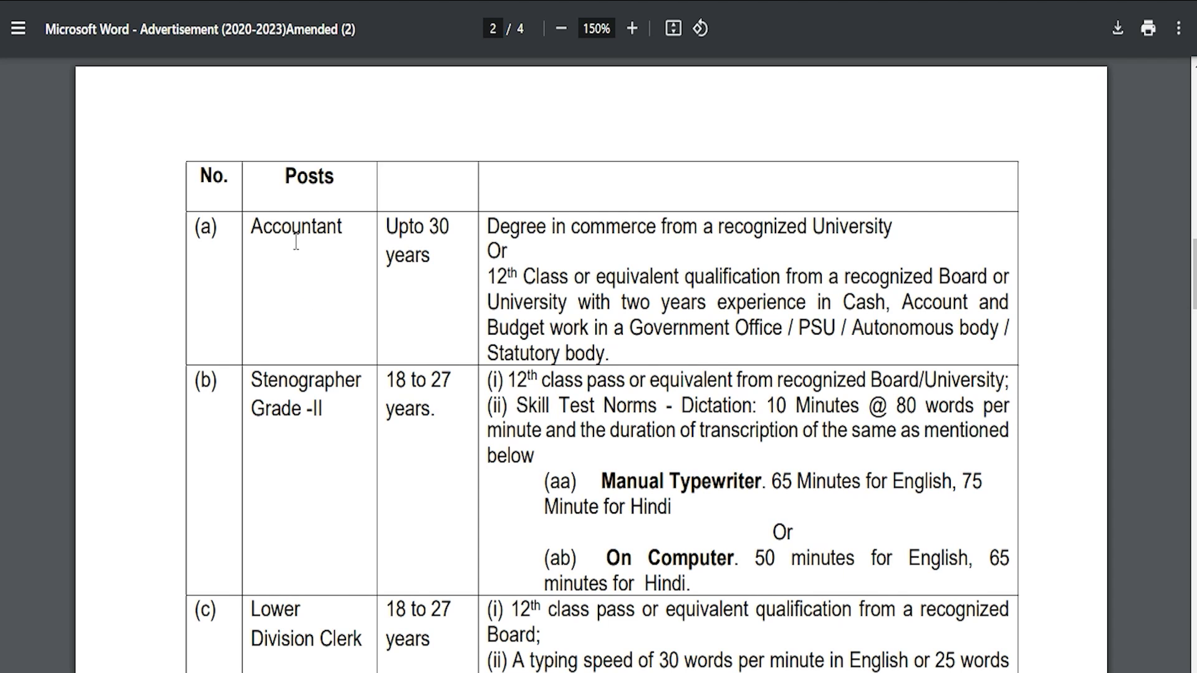
left_click_drag(273, 223, 336, 226)
left_click_drag(515, 223, 759, 231)
left_click_drag(509, 275, 865, 304)
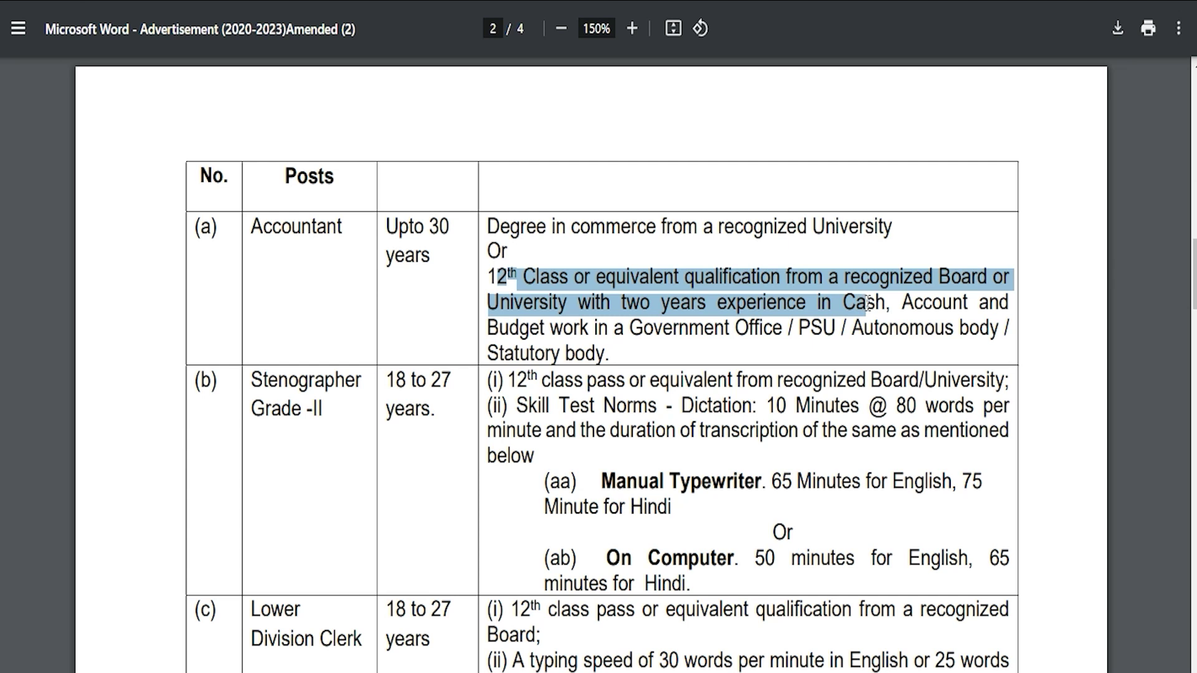
left_click_drag(594, 327, 748, 328)
Examine the qualification and skill test norms for Stenographer Grade -II, and read through the following posts down to the Cook entry.
left_click_drag(275, 384, 331, 386)
left_click_drag(519, 382, 760, 382)
left_click_drag(518, 405, 699, 562)
scroll(576, 431, "down", 2)
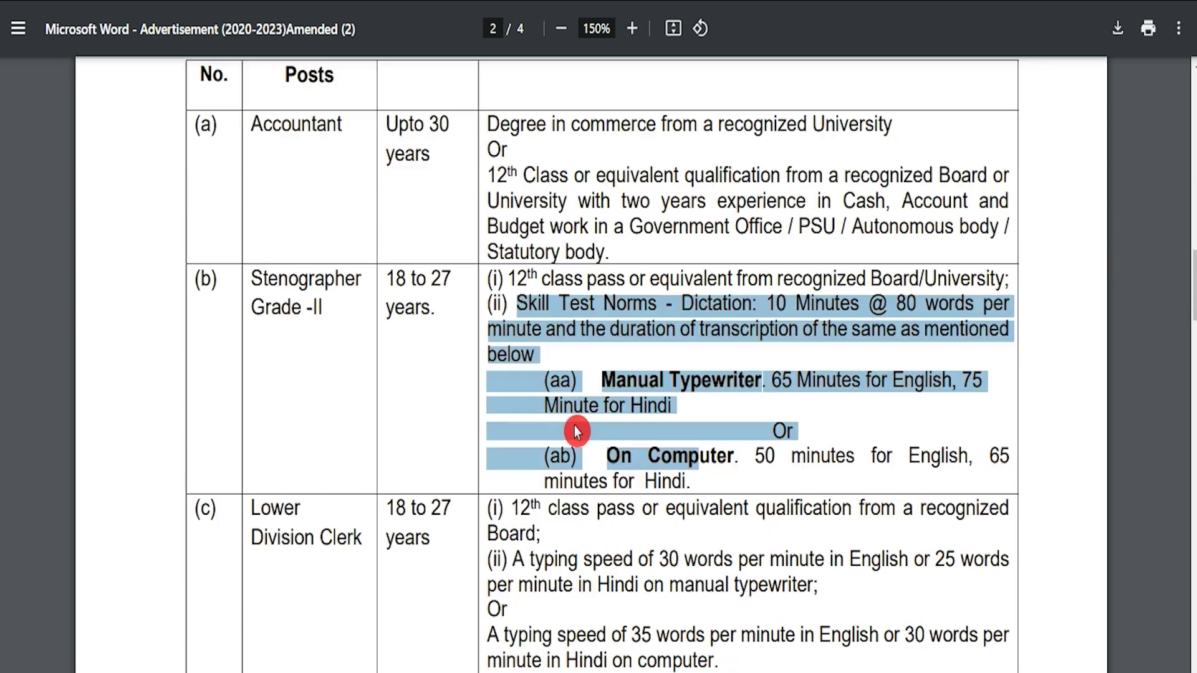
scroll(577, 432, "down", 14)
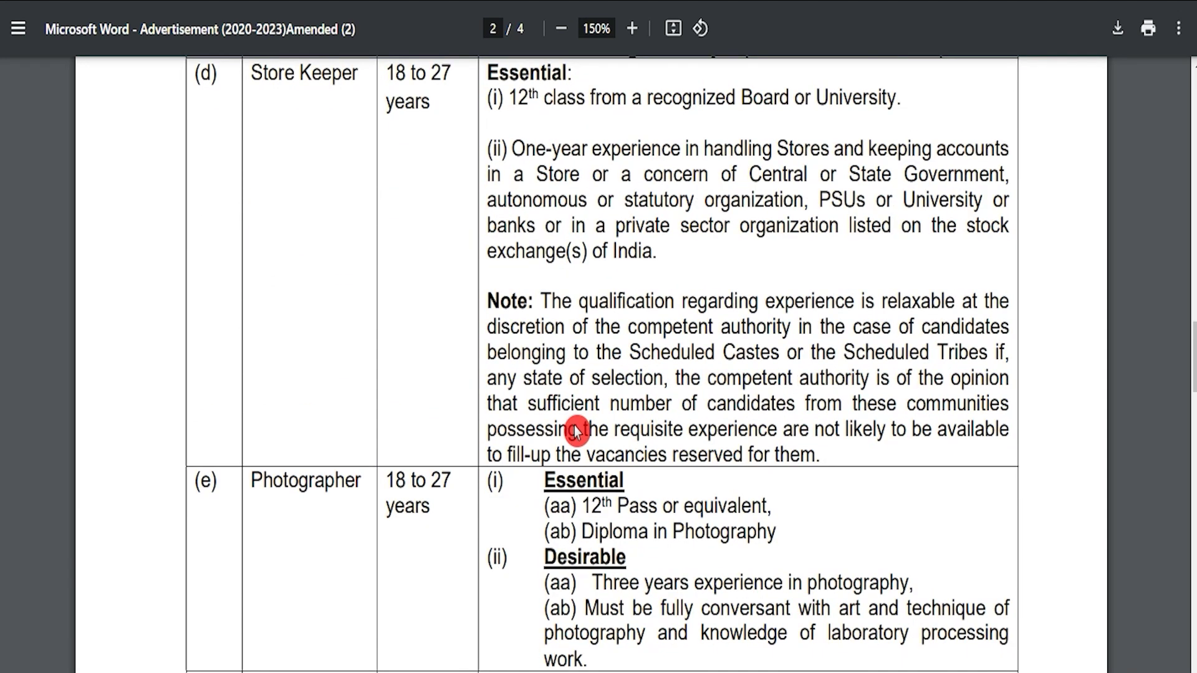
scroll(577, 431, "down", 4)
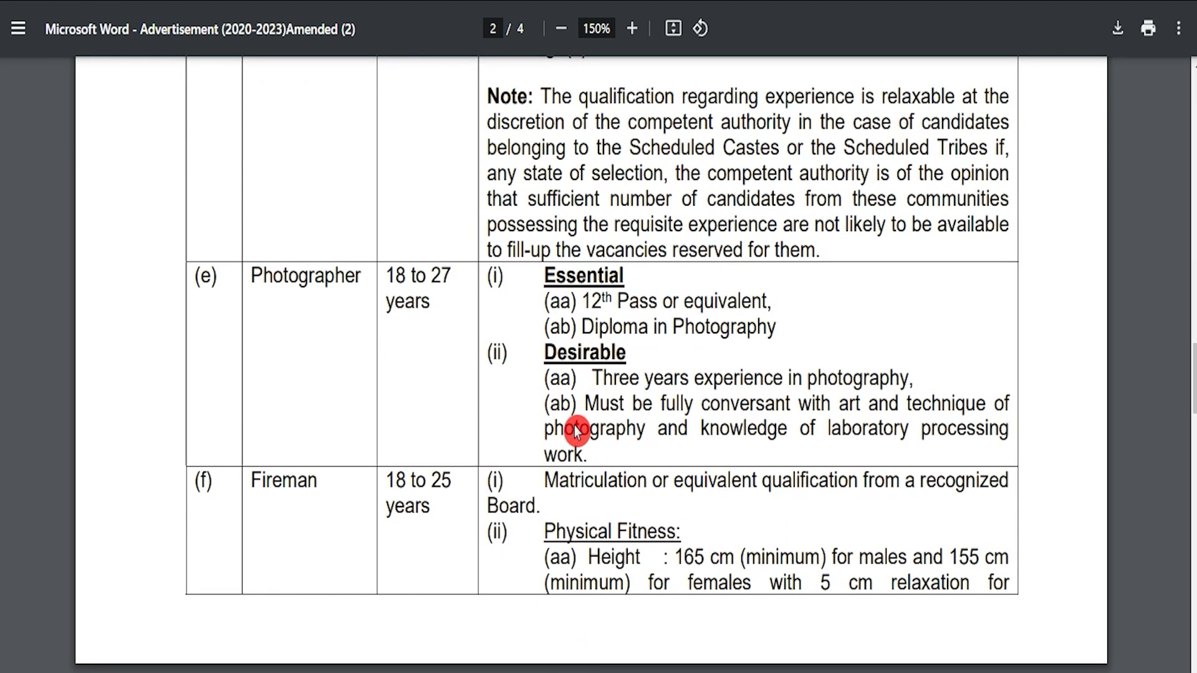
scroll(574, 430, "down", 11)
scroll(577, 424, "up", 6)
scroll(577, 424, "down", 18)
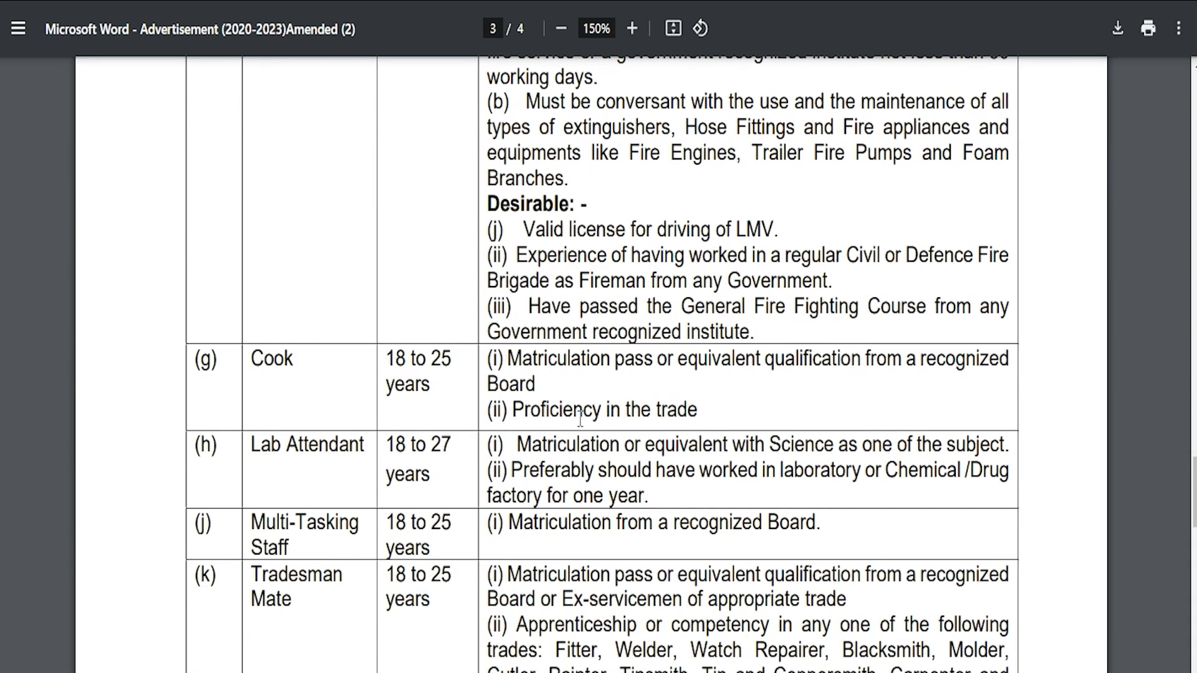
Examine the essential qualifications listed for the Cook and Multi-Tasking Staff posts.
scroll(580, 419, "down", 2)
left_click_drag(524, 260, 684, 259)
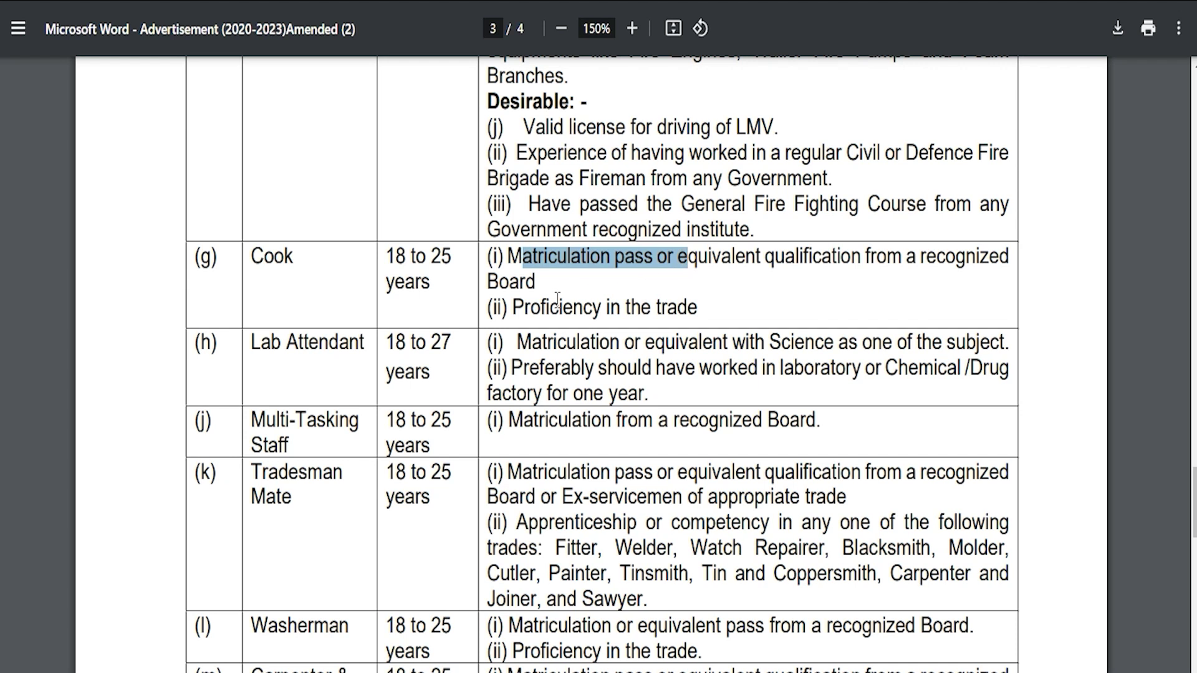
left_click_drag(529, 309, 669, 310)
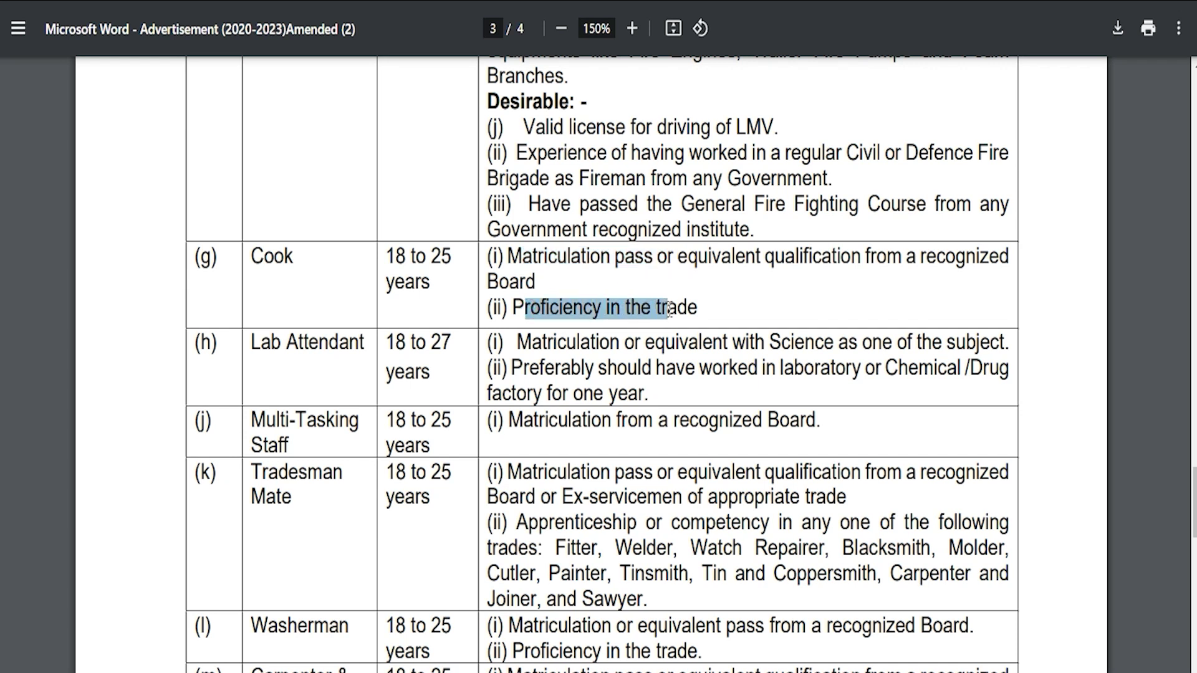
left_click_drag(288, 417, 372, 424)
left_click_drag(535, 419, 770, 419)
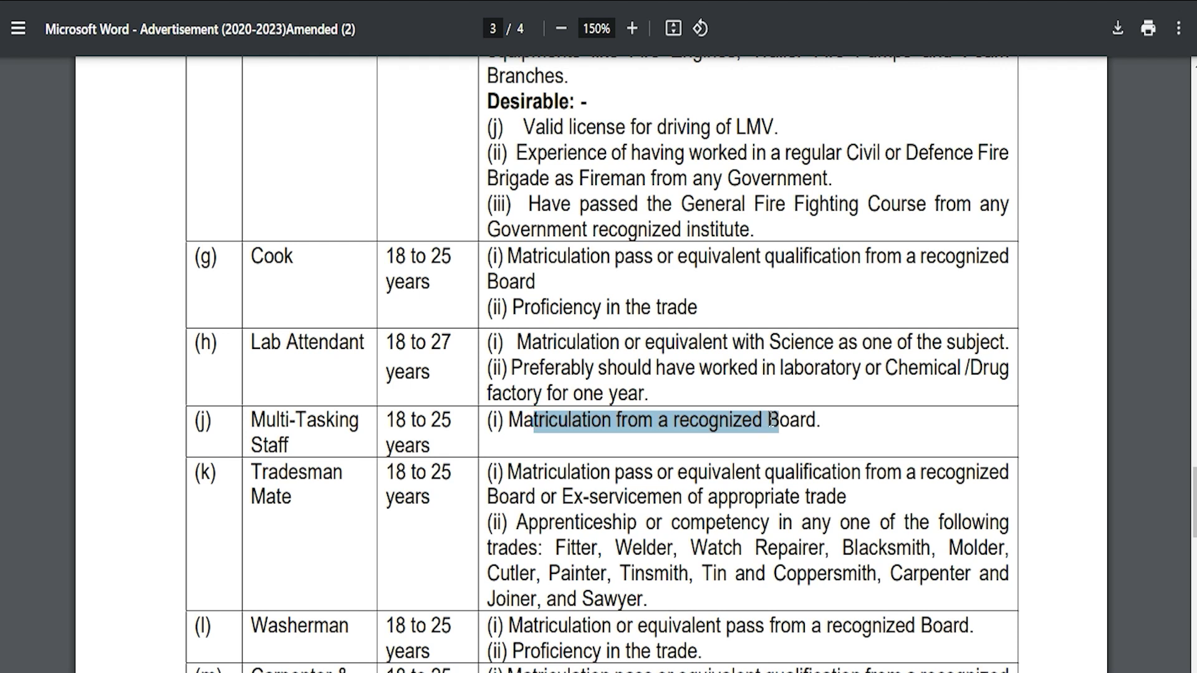
left_click(770, 419)
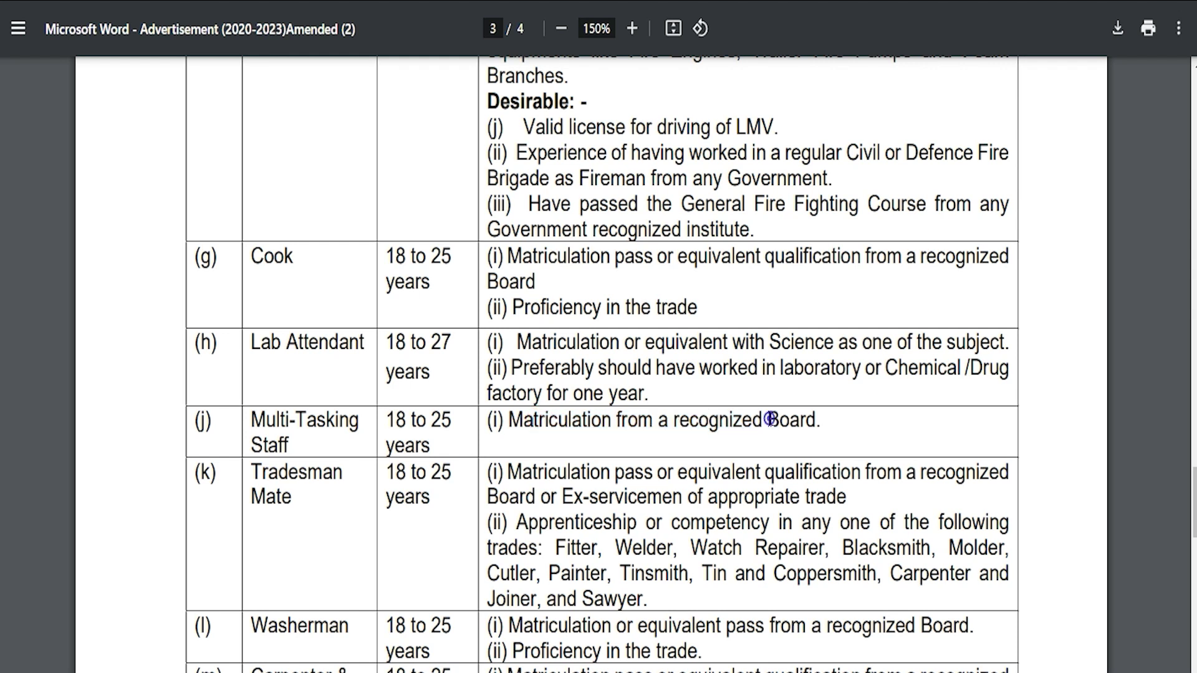
Examine the qualification and accepted trades for Tradesman Mate, and the requirements for the Washerman post.
double_click(282, 472)
left_click(546, 467)
left_click_drag(546, 467, 893, 472)
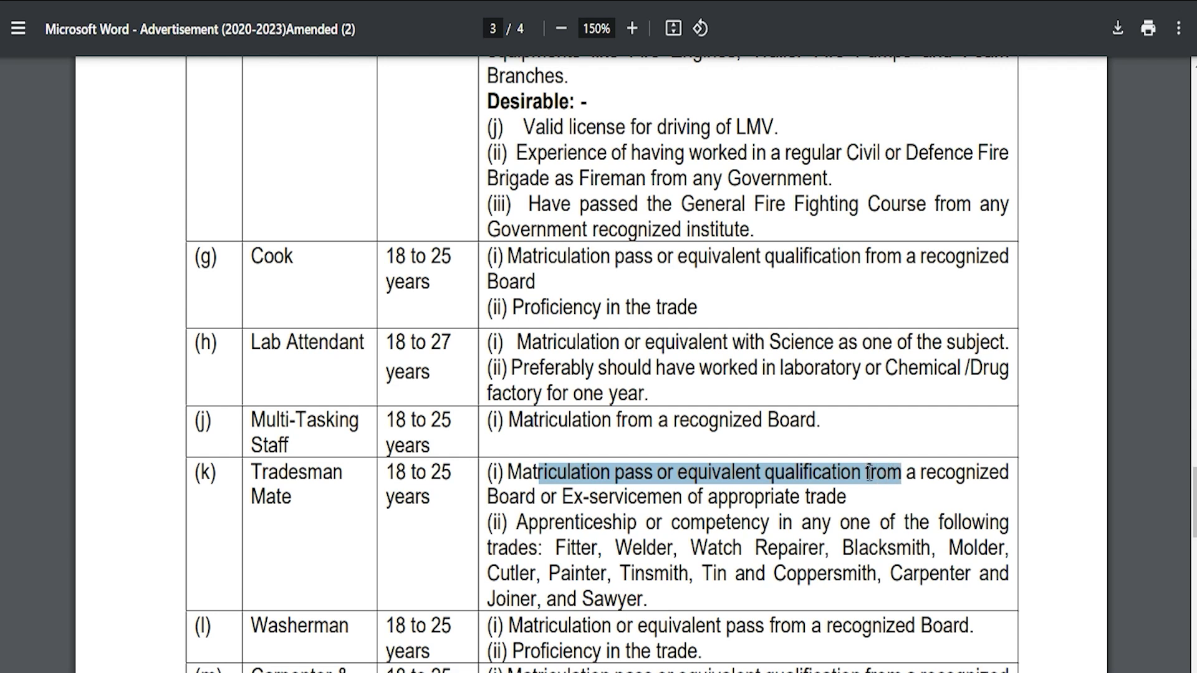
left_click_drag(557, 525, 786, 508)
left_click_drag(556, 549, 669, 572)
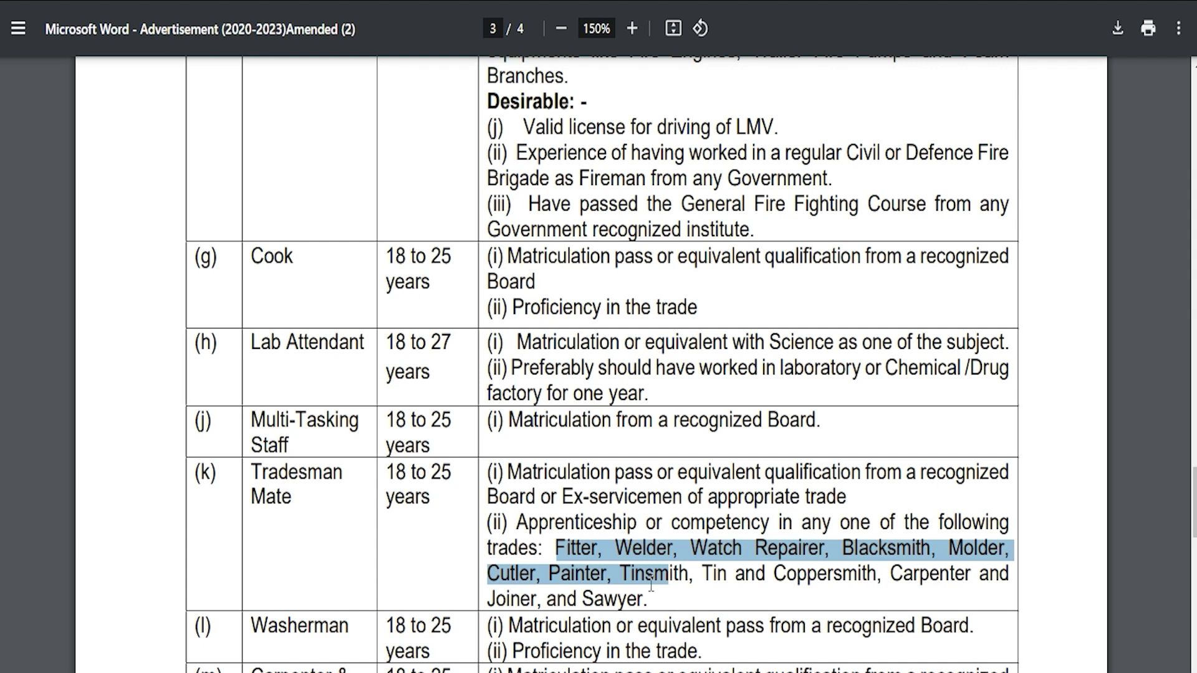
scroll(577, 535, "down", 3)
left_click_drag(252, 424, 346, 424)
left_click_drag(524, 420, 707, 449)
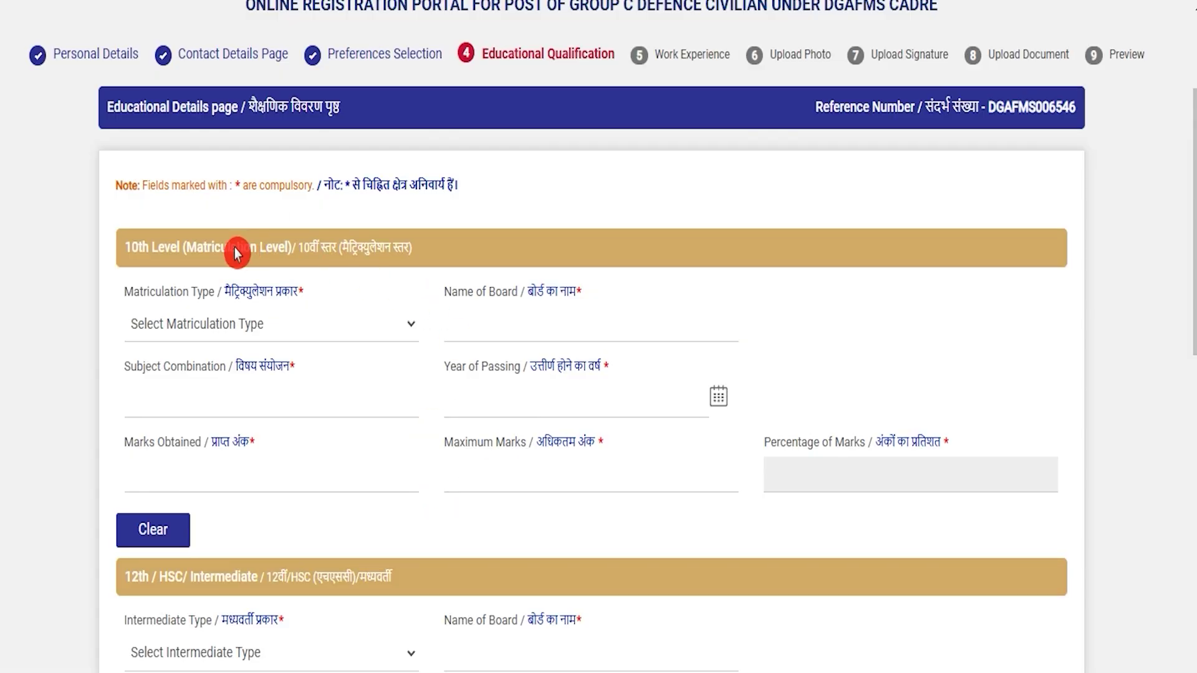
In the application's 10th Level section, set the matriculation type to 10th/SSC, the board to CBSE and the subject combination to Art.
left_click_drag(149, 248, 332, 248)
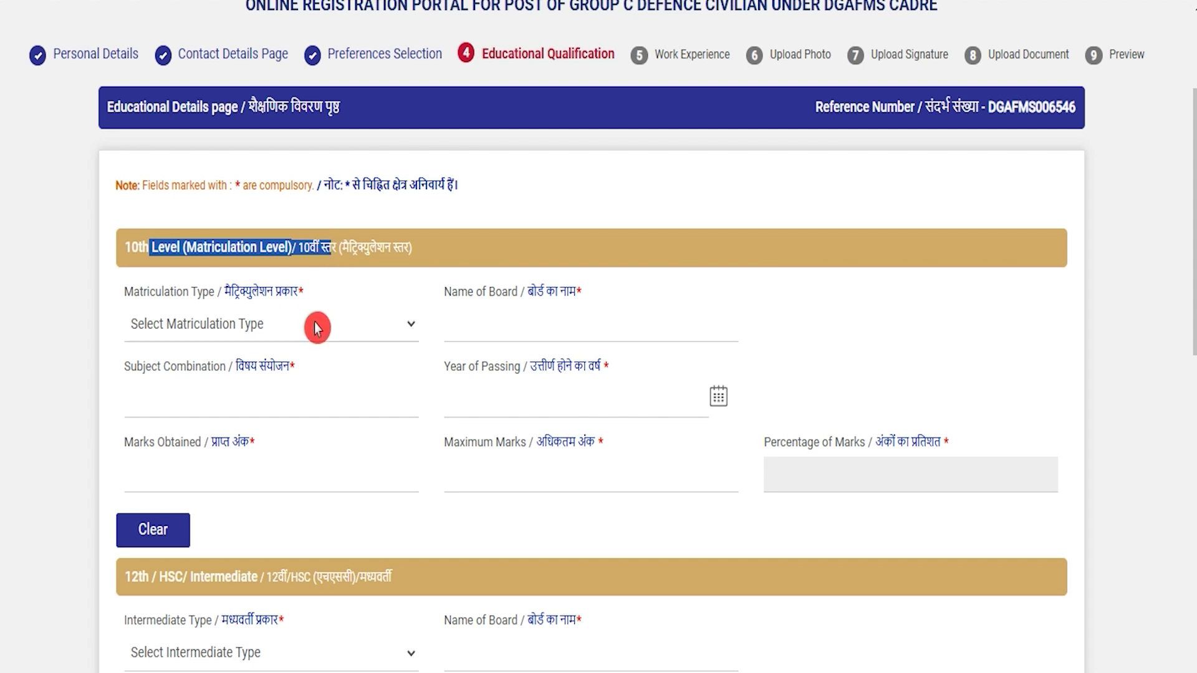
left_click(310, 341)
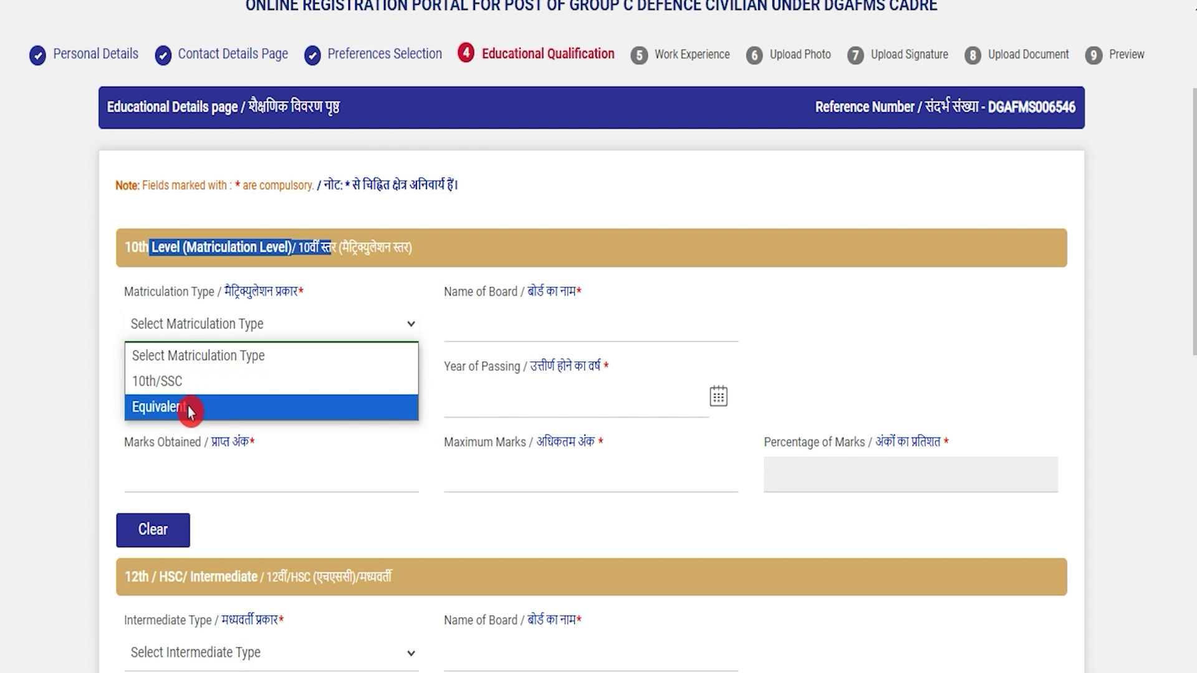
left_click(187, 381)
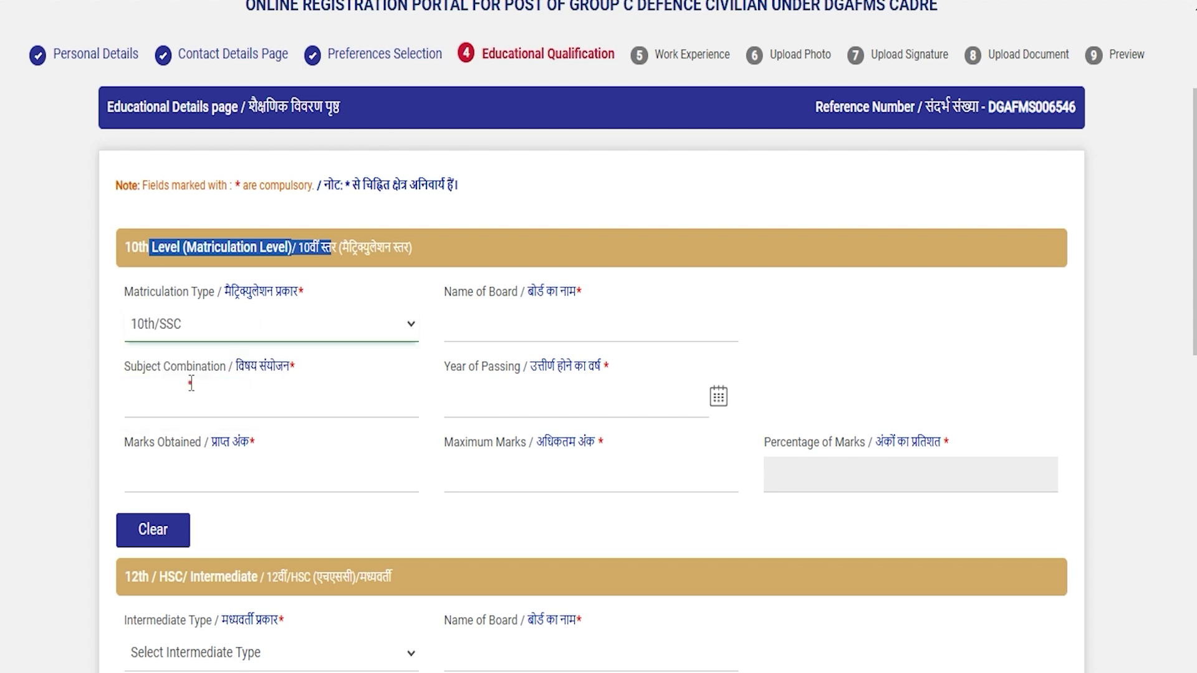
left_click(505, 334)
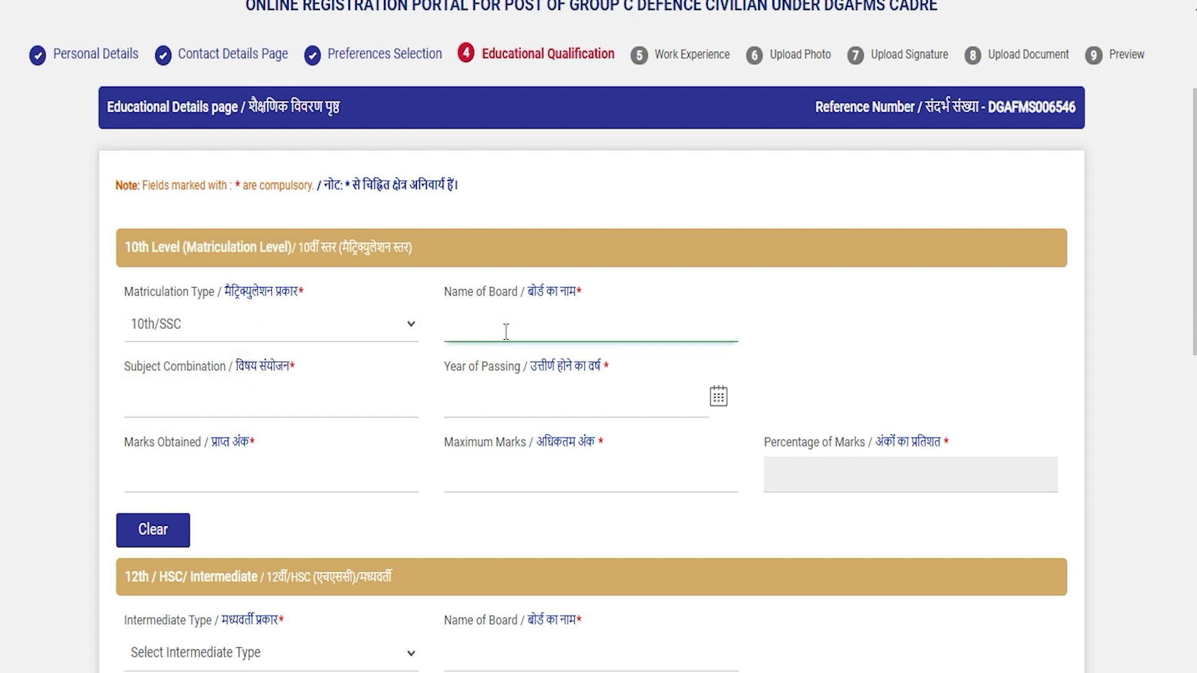
type("CBSE")
left_click(267, 413)
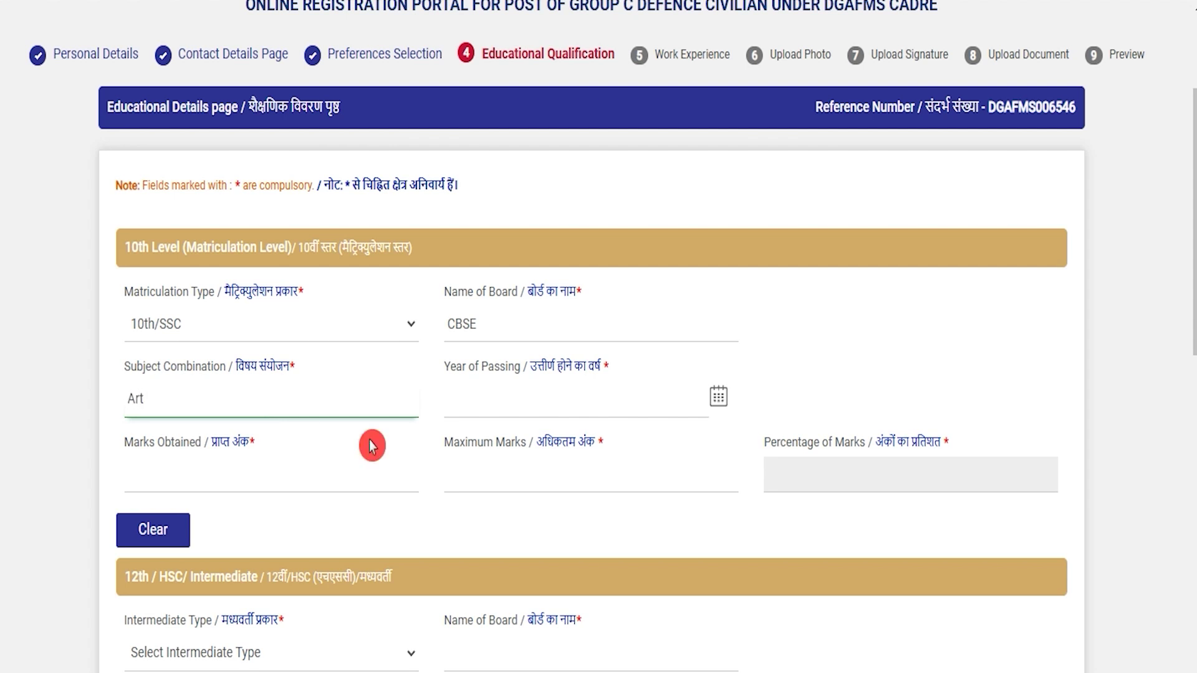
Check the month and year choices offered for the matriculation year of passing.
left_click(610, 406)
left_click(717, 405)
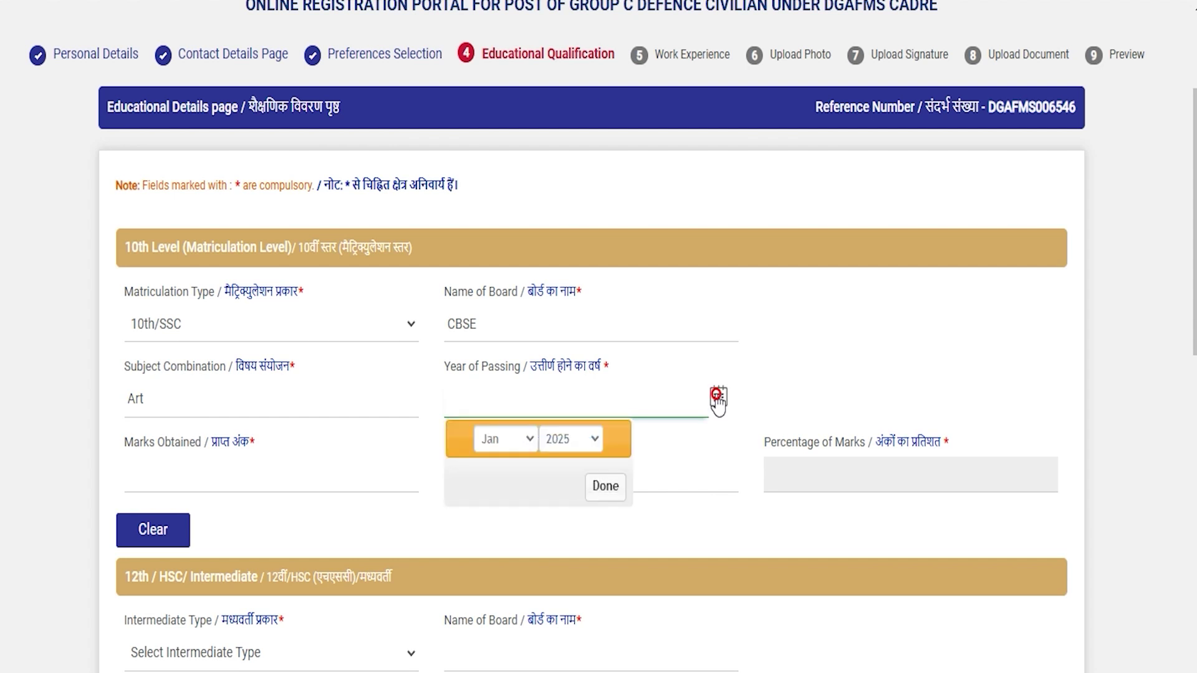
left_click(501, 444)
left_click(520, 470)
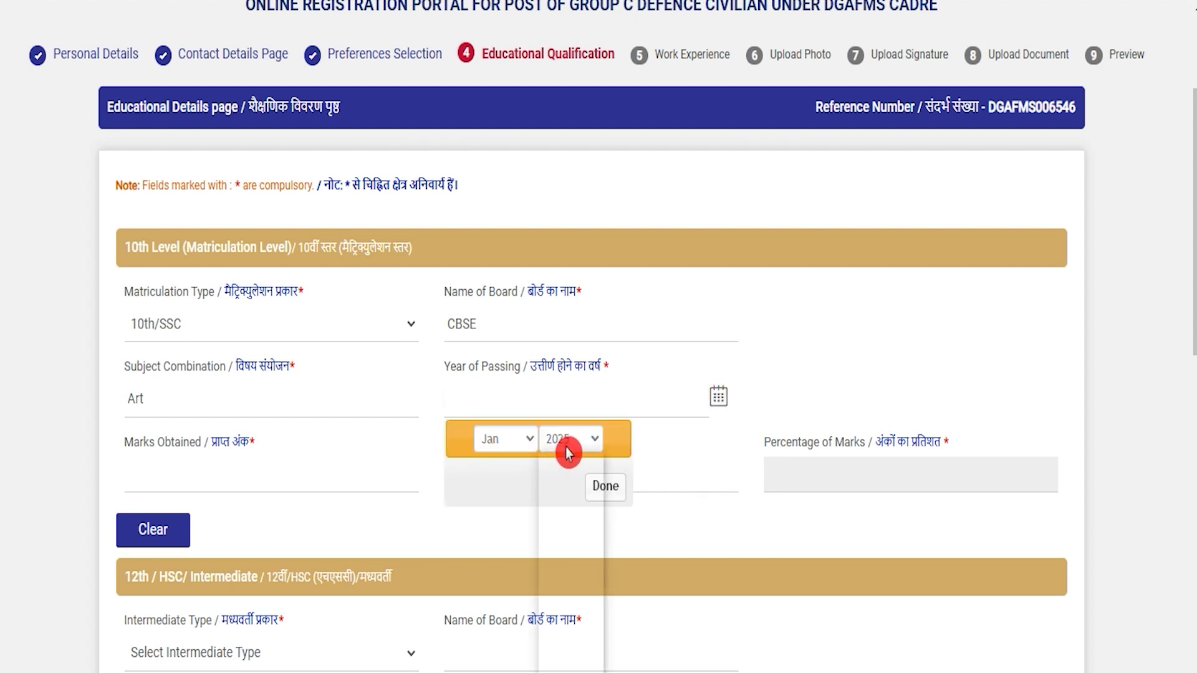
left_click(569, 442)
Enter 450 marks obtained and 600 maximum marks for the 10th level.
left_click(268, 483)
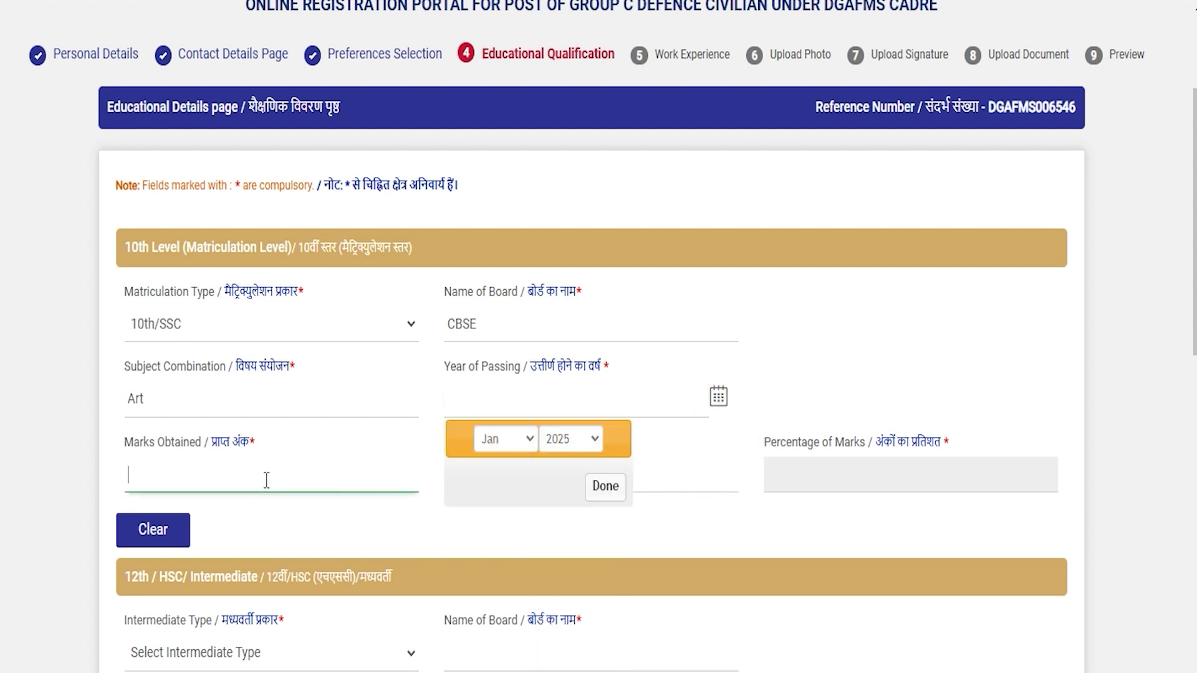
left_click(265, 480)
type("450")
left_click(493, 483)
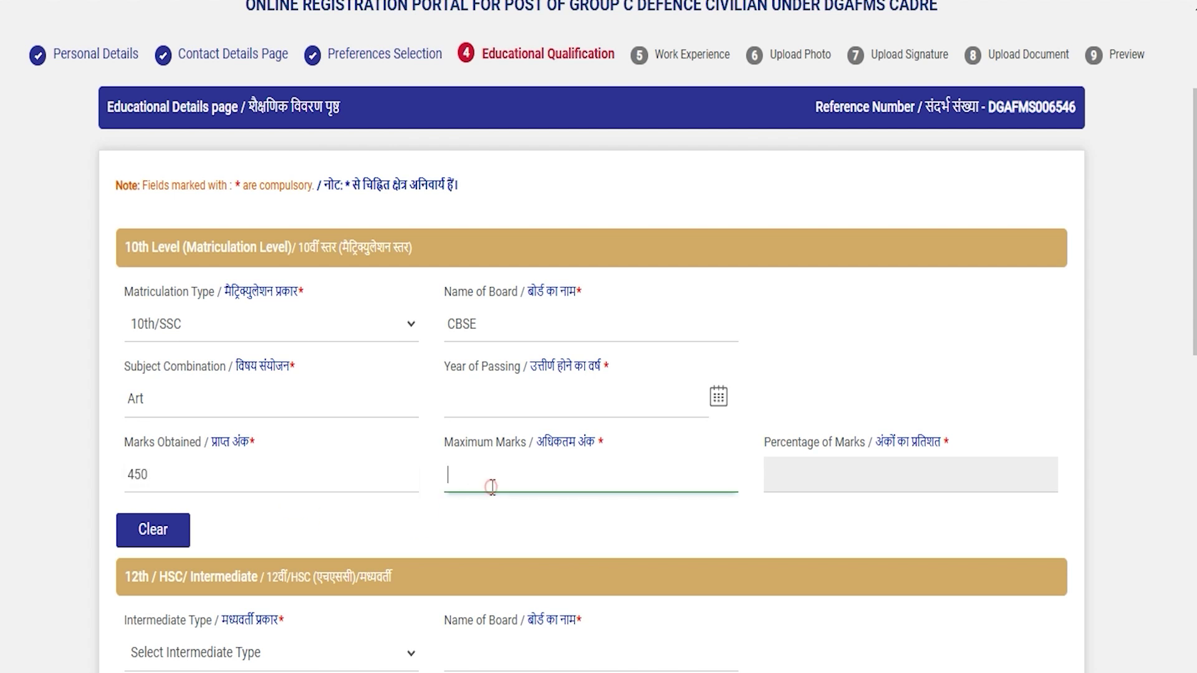
type("600")
left_click(748, 523)
left_click(789, 479)
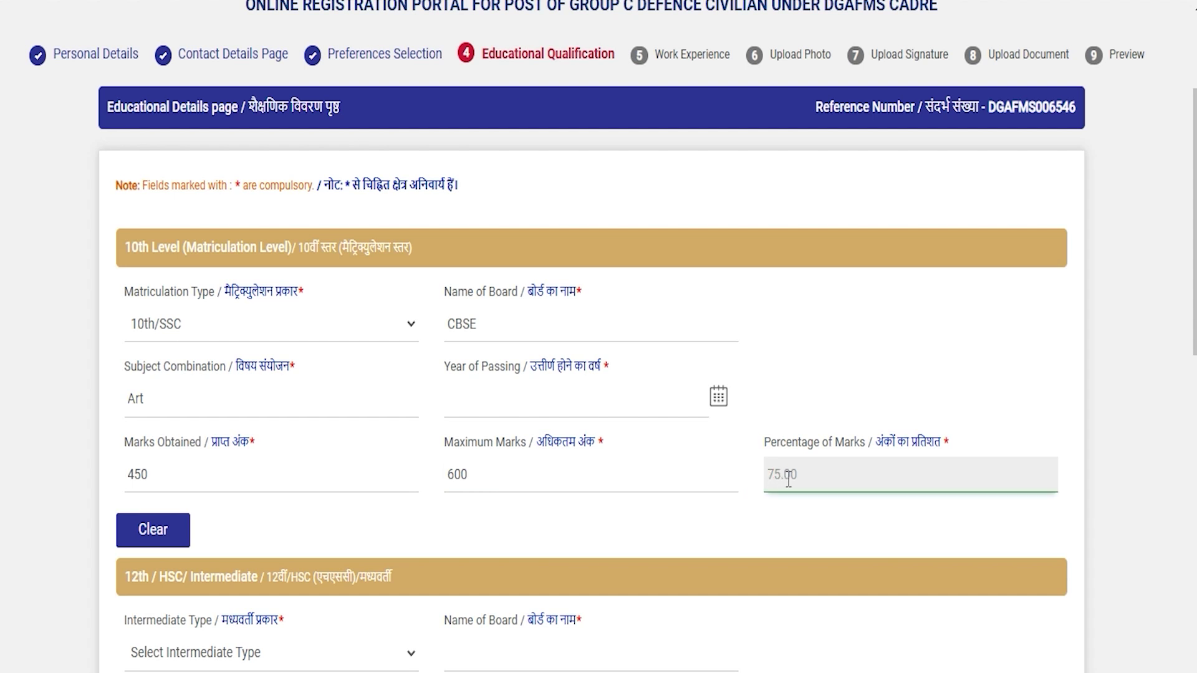
left_click(648, 508)
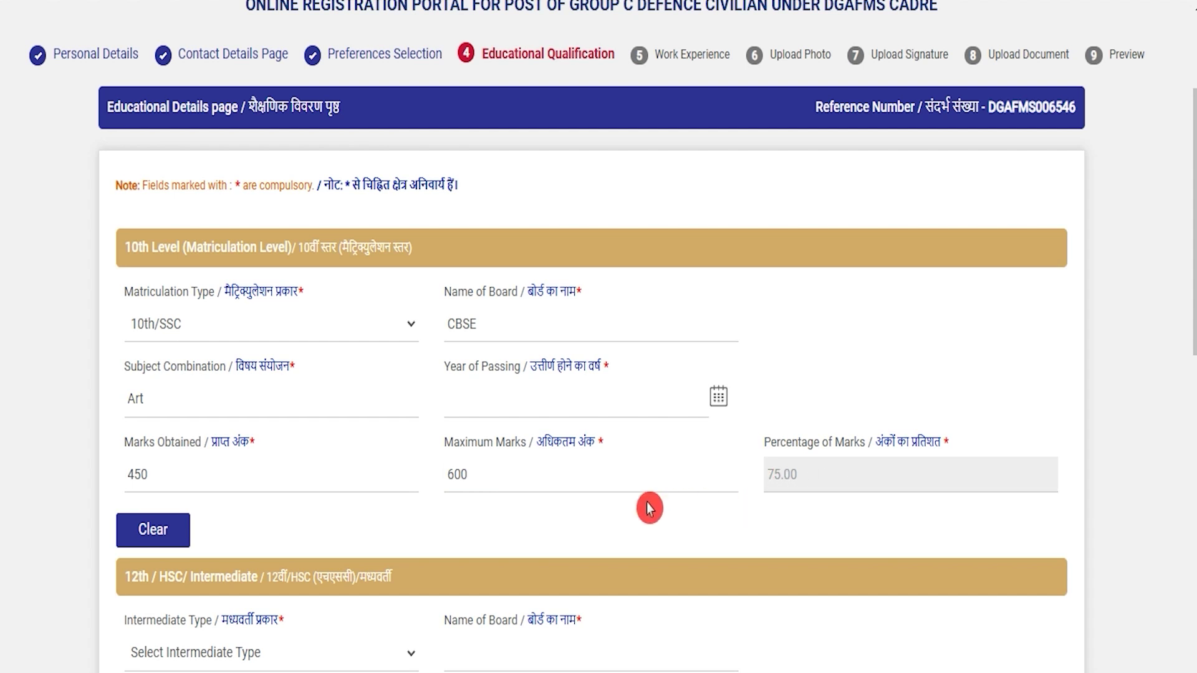
Look over the 12th/HSC/Intermediate section, and enter CCS as the university/college/institute name under Graduation.
scroll(649, 508, "down", 5)
left_click_drag(153, 276, 258, 272)
left_click(447, 504)
scroll(447, 509, "down", 4)
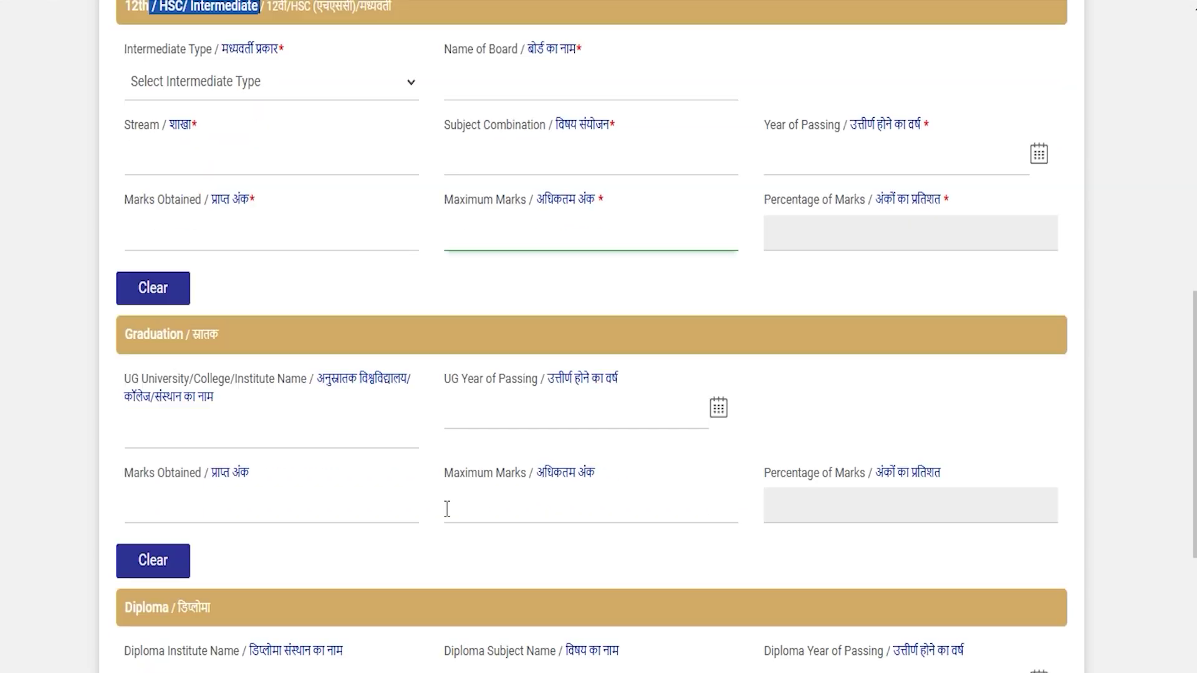
scroll(447, 509, "down", 1)
left_click_drag(138, 294, 210, 299)
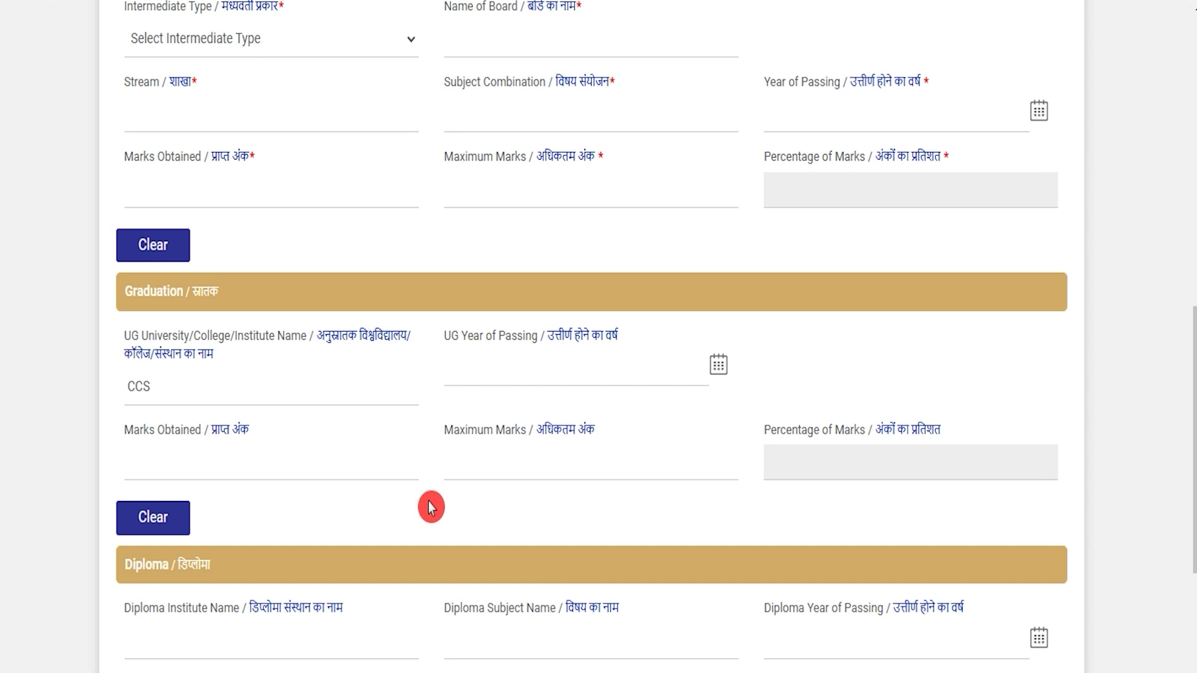
left_click(306, 381)
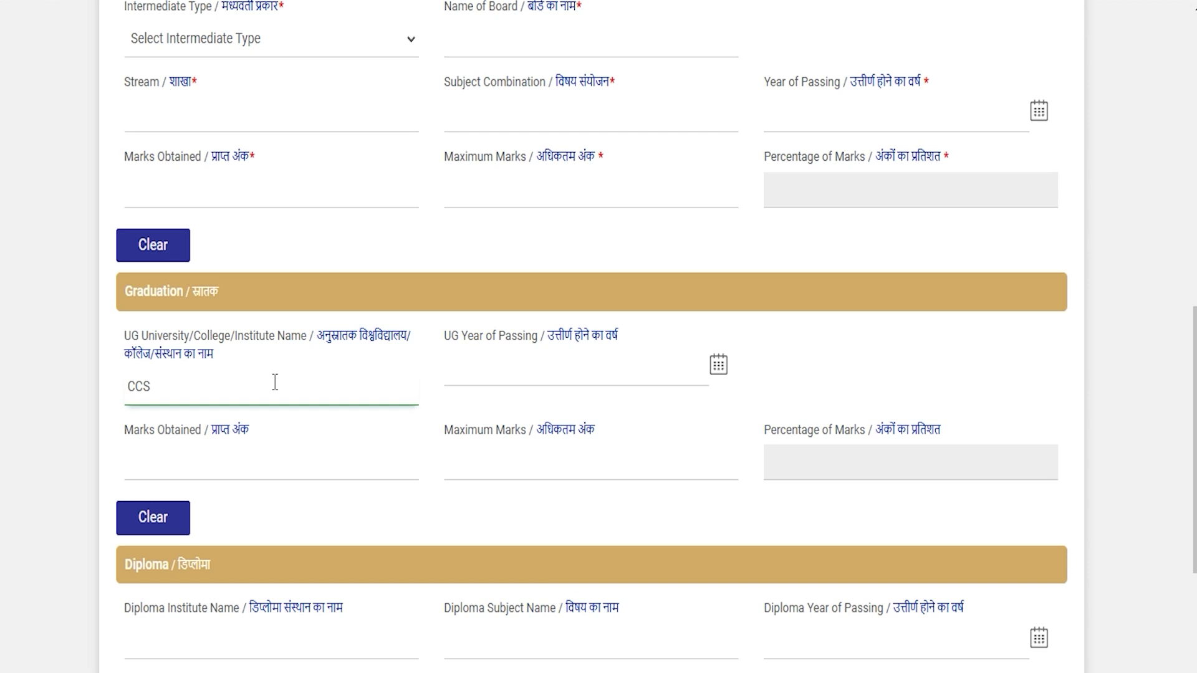
left_click(245, 392)
Enter 450 marks obtained and 650 maximum marks for Graduation.
left_click(497, 379)
left_click(721, 364)
left_click(371, 467)
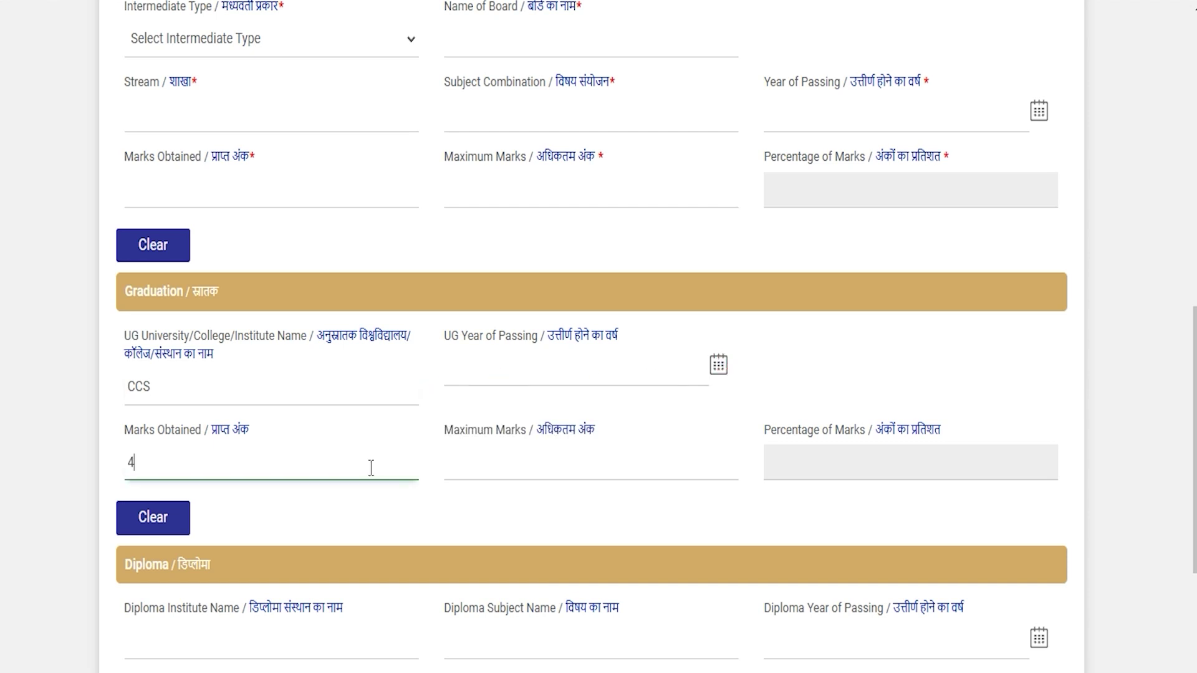
left_click(414, 441)
left_click(499, 470)
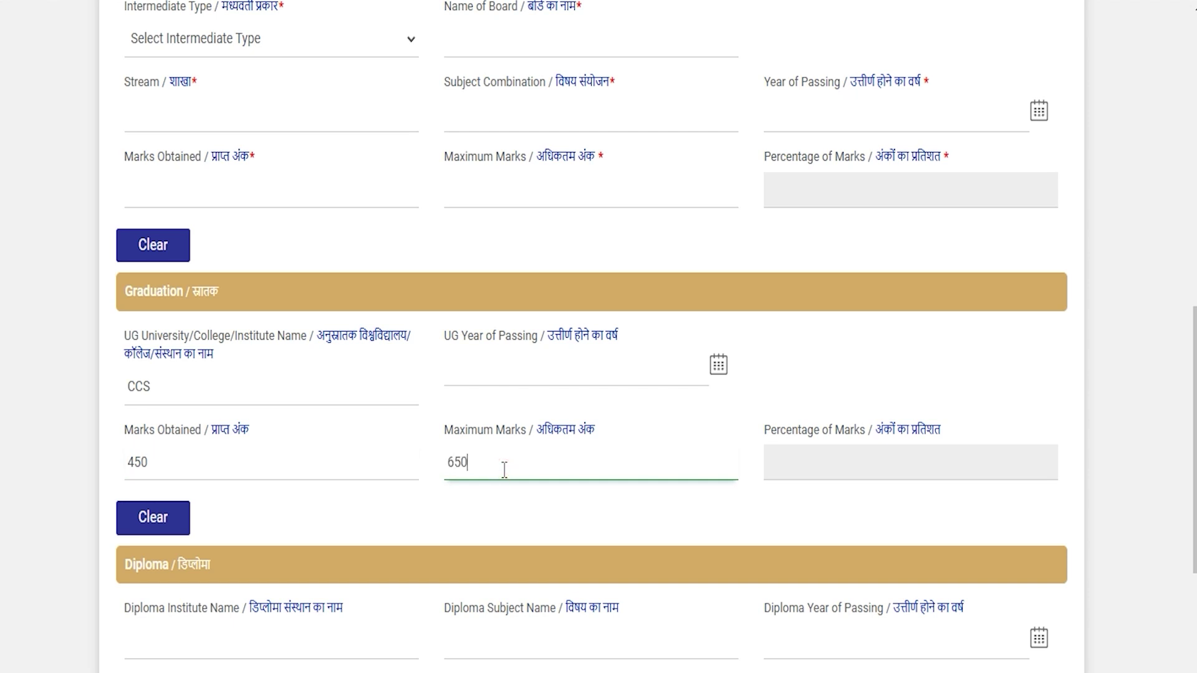
left_click(825, 534)
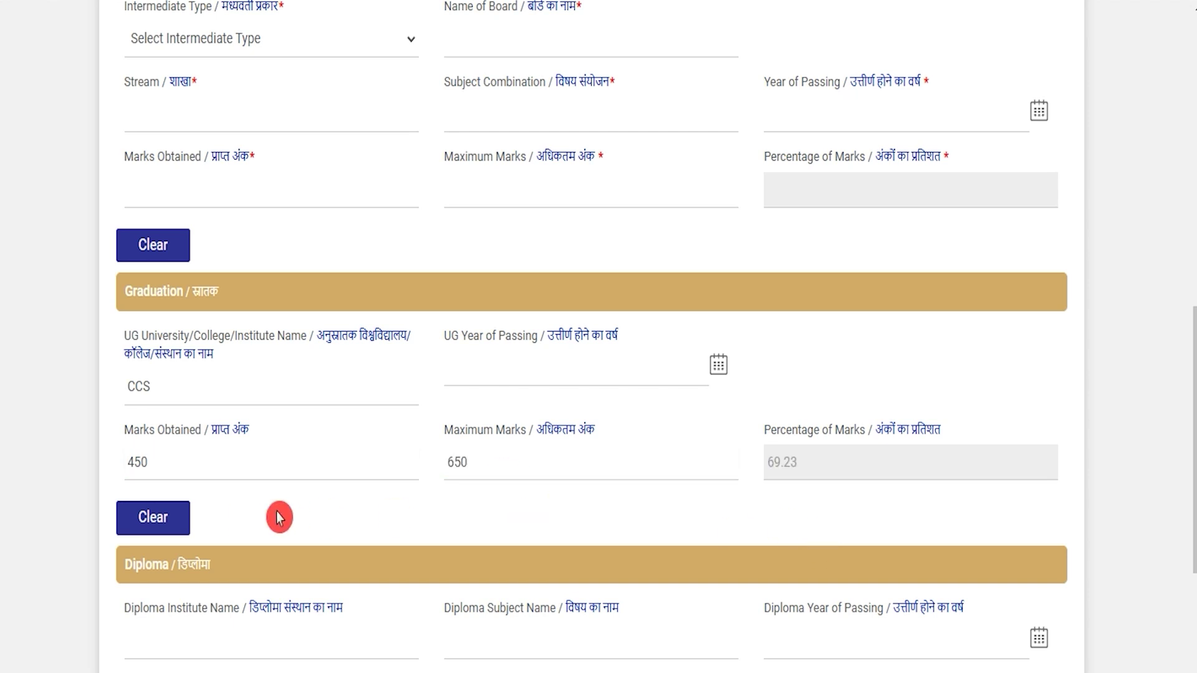
Enter NICT as the institute name in the Diploma section.
scroll(695, 526, "down", 5)
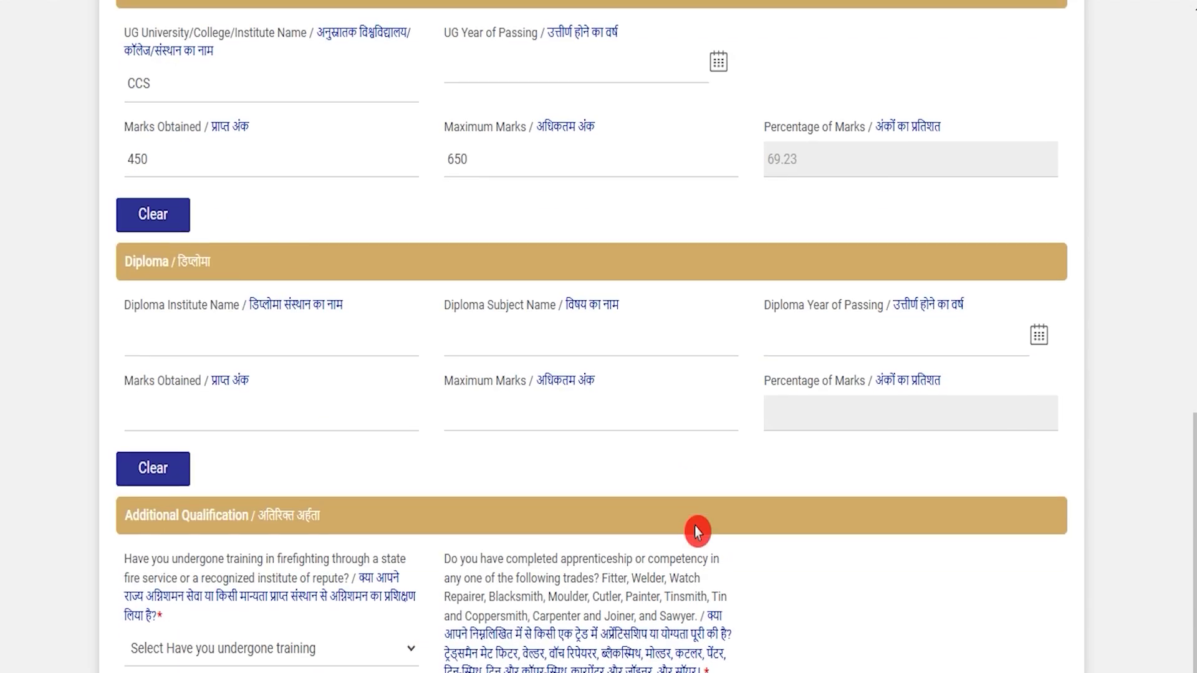
left_click(235, 335)
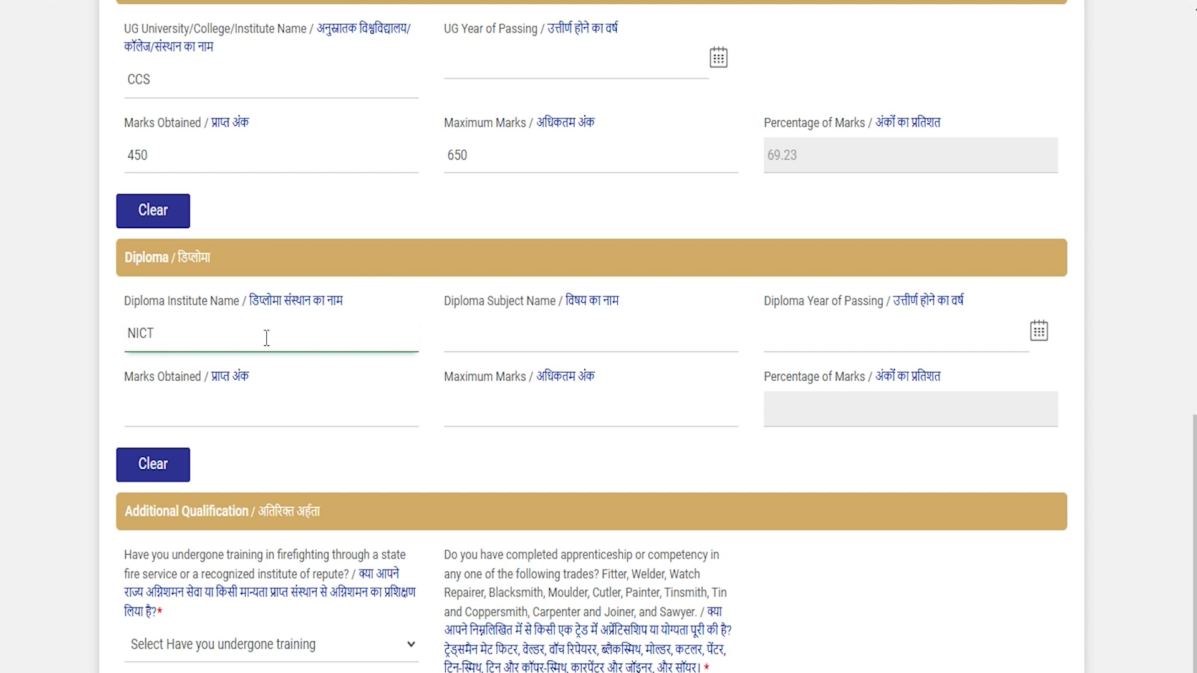
Enter Fitter as the Diploma subject name and open the calendar for the Diploma year of passing.
left_click(527, 344)
type("Fitter")
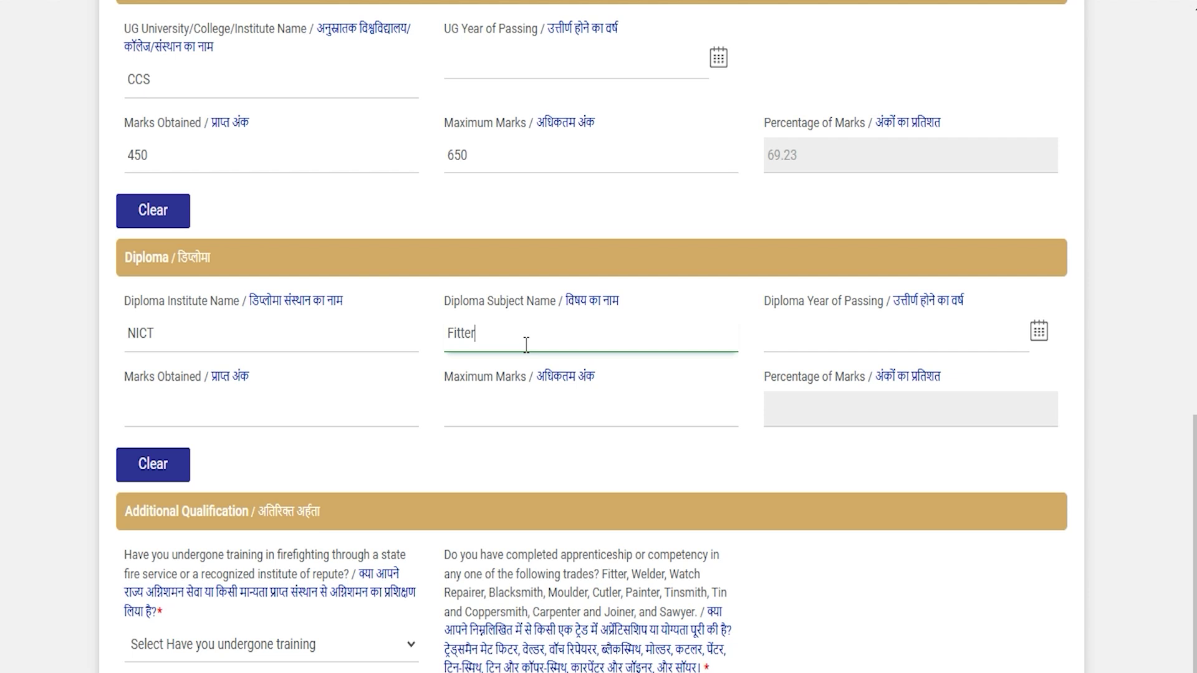
left_click(827, 337)
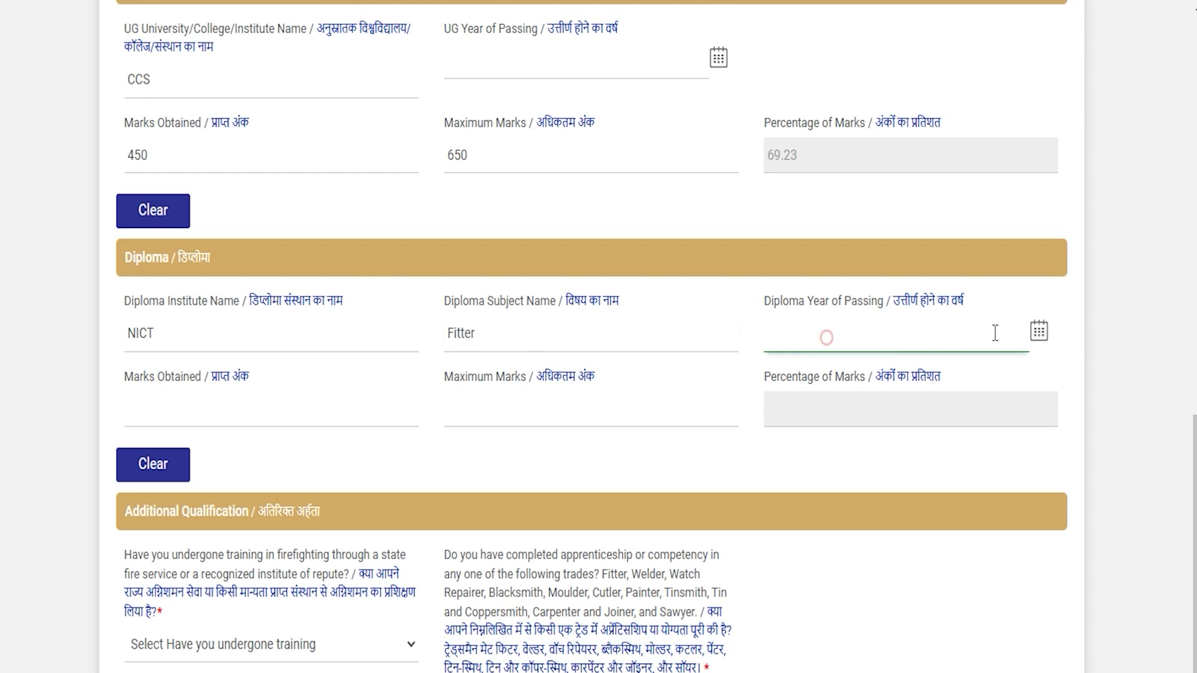
left_click(1038, 334)
Enter 450 marks obtained and 600 maximum marks for the Diploma.
left_click(210, 412)
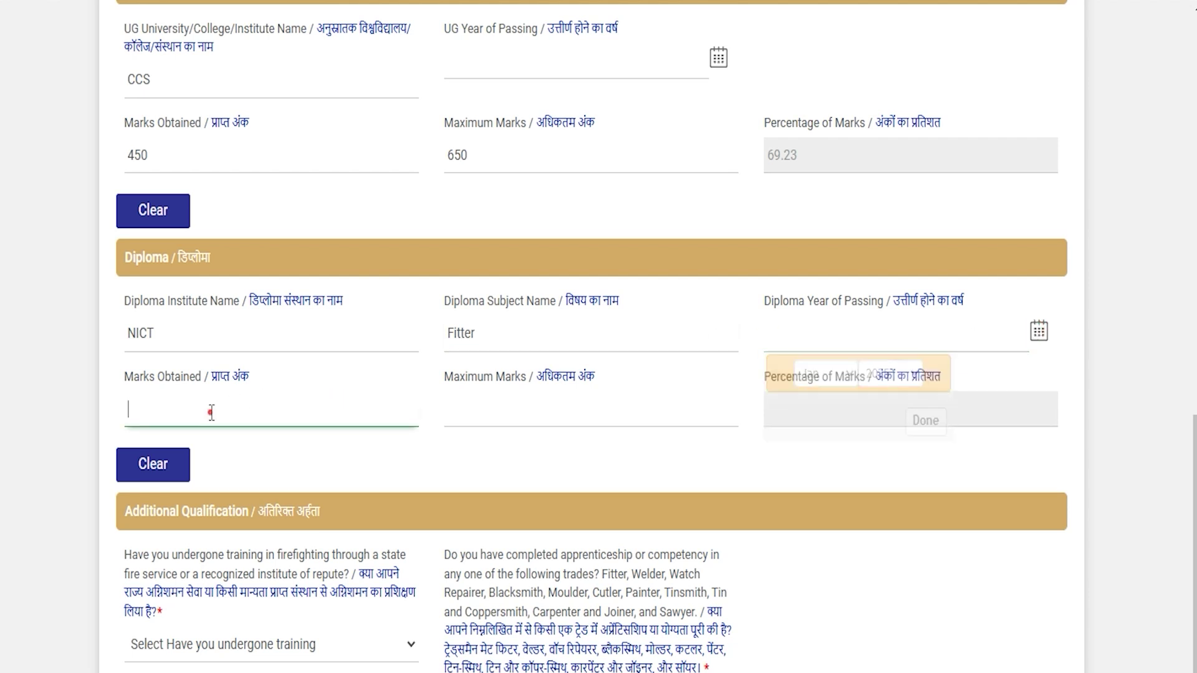
type("450")
left_click(494, 417)
type("600")
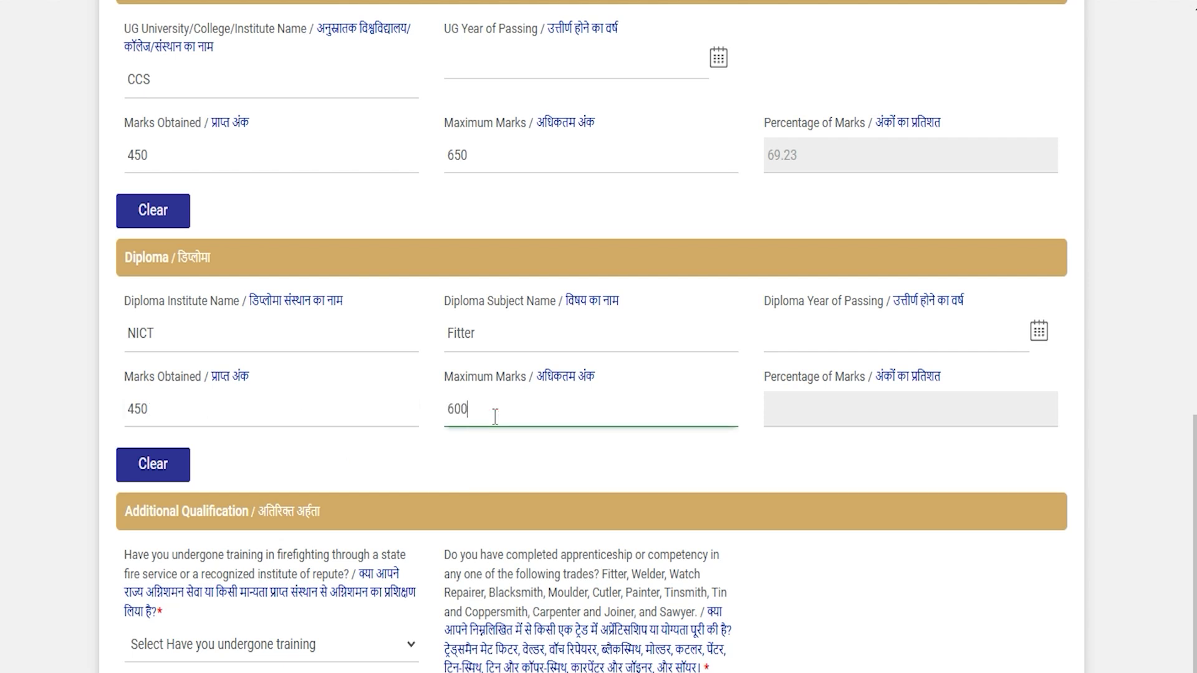
left_click(566, 453)
left_click(814, 422)
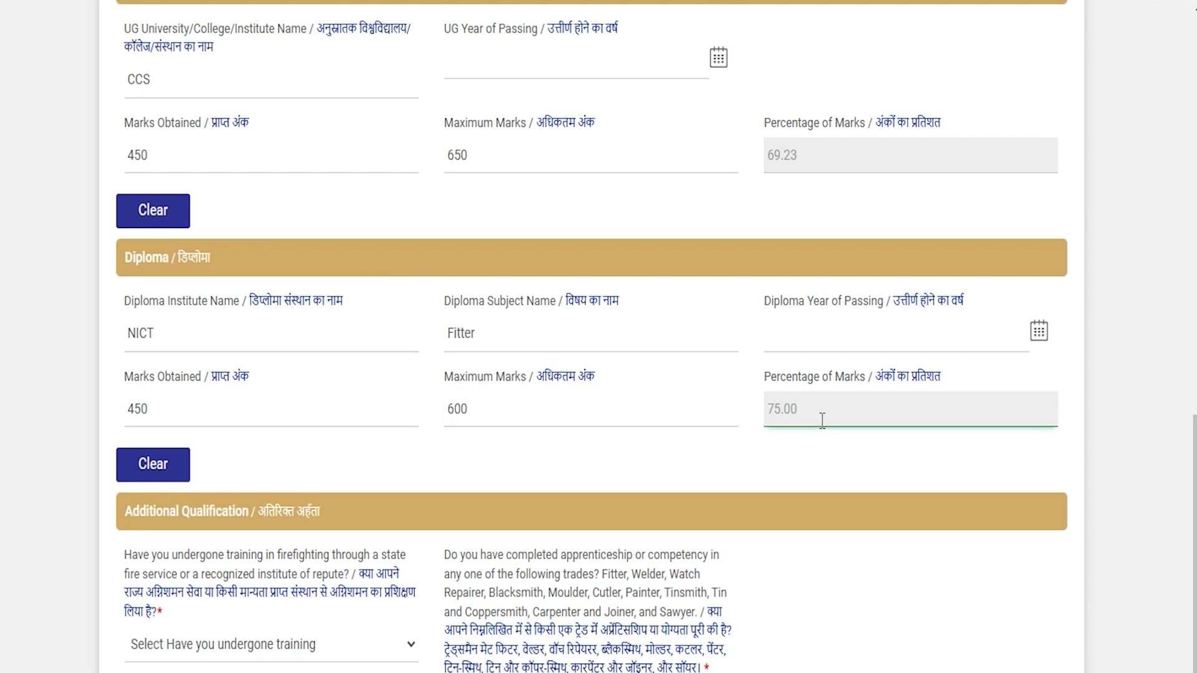
Check the qualification and experience requirements for the Tinsmith post in the advertisement PDF, and return to the application form.
scroll(434, 474, "down", 1)
scroll(435, 474, "down", 2)
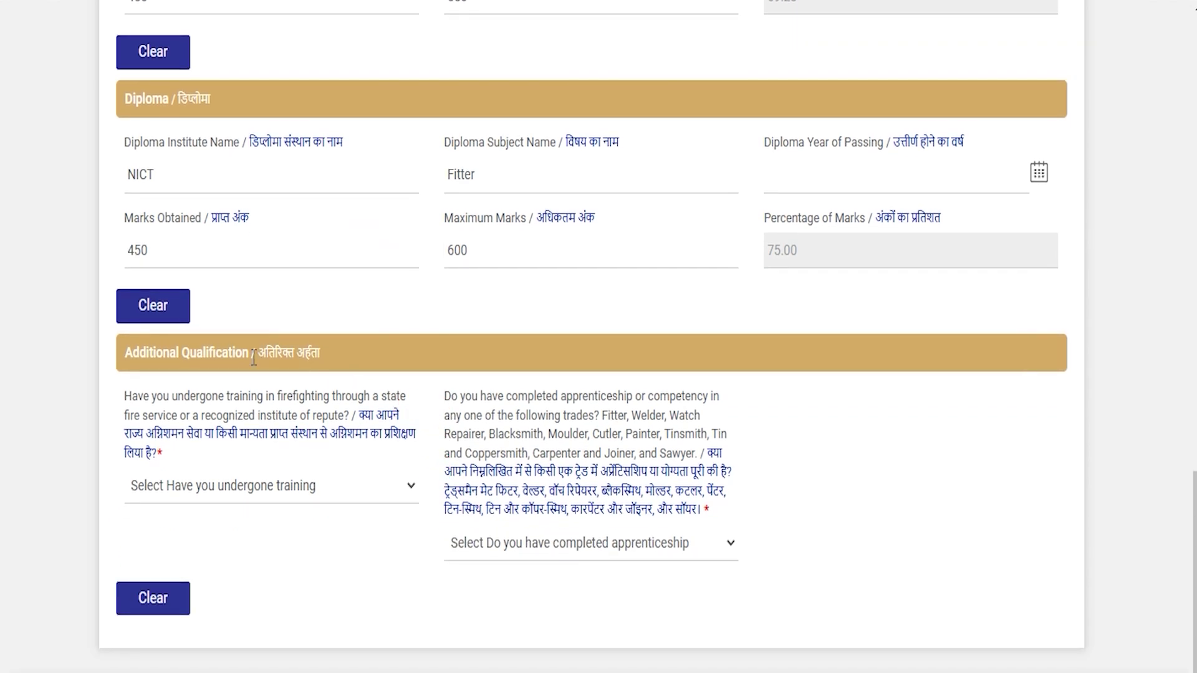
key("alt+Tab")
scroll(492, 437, "down", 1)
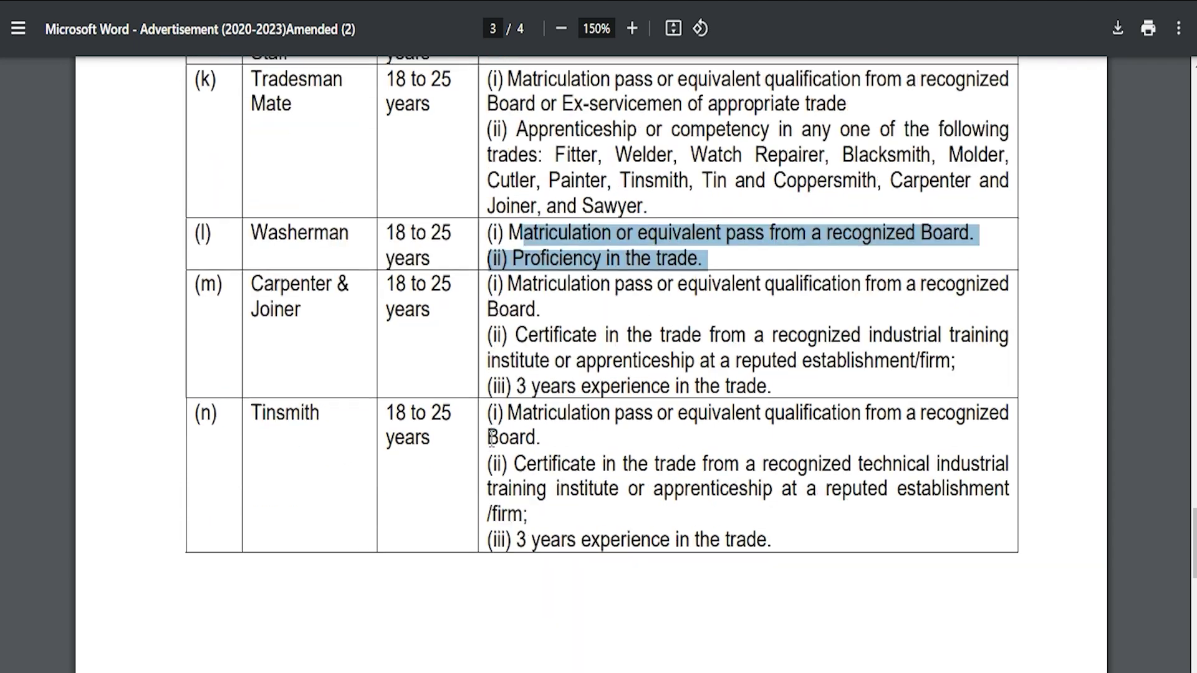
scroll(492, 436, "down", 2)
left_click_drag(517, 422, 670, 421)
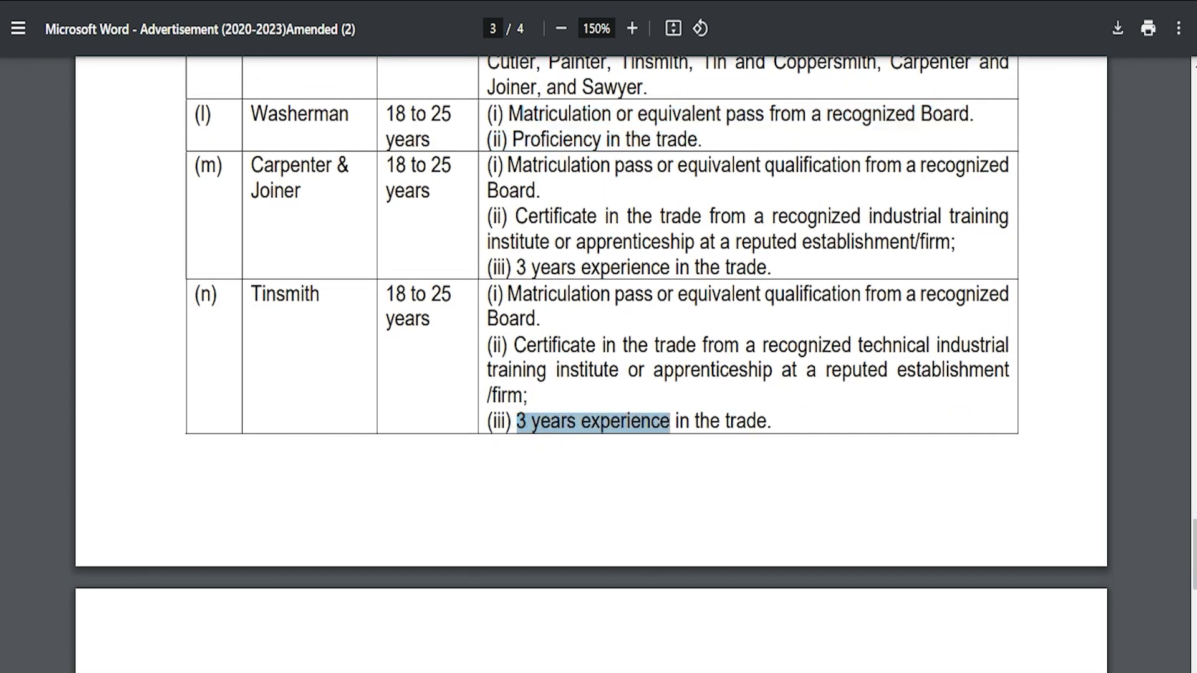
key("alt+Tab")
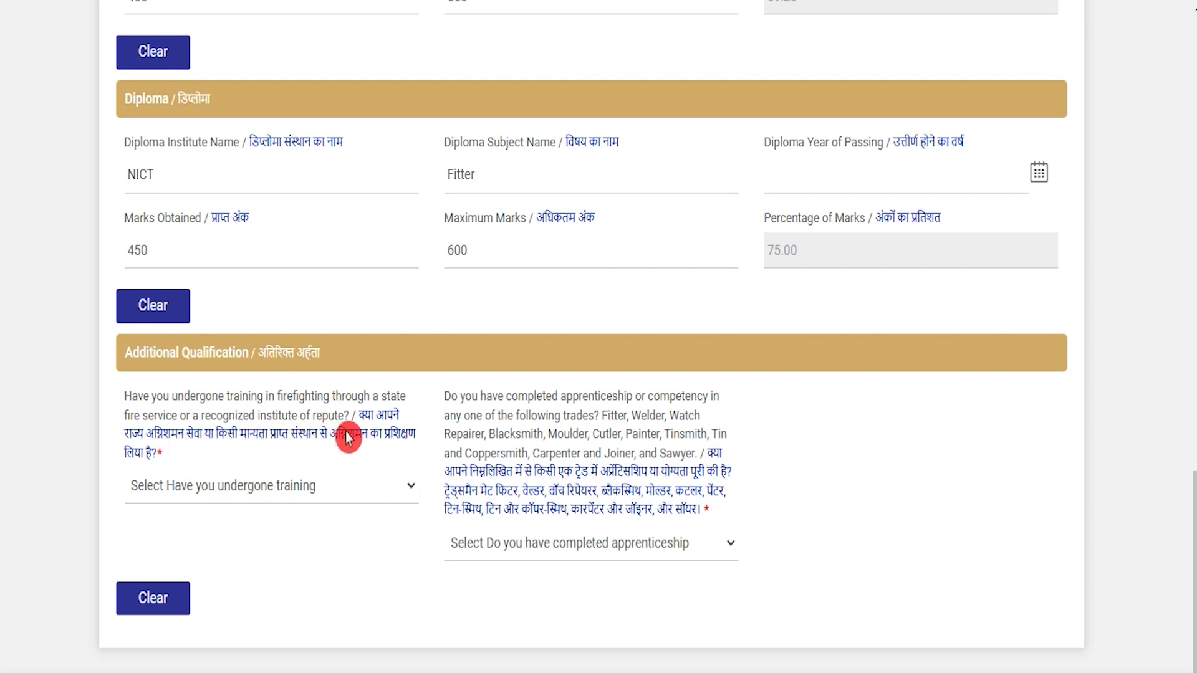
Answer Yes to both the firefighting training and trade apprenticeship questions, and save the educational qualifications to continue.
left_click(289, 486)
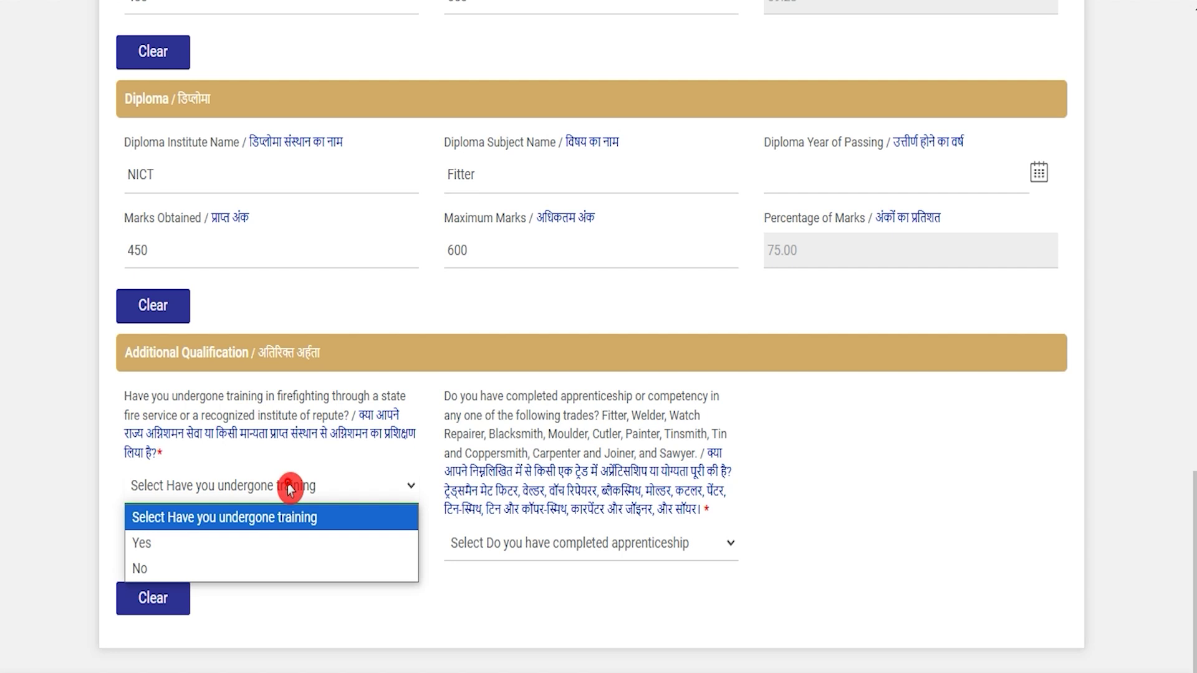
left_click(221, 541)
left_click(574, 553)
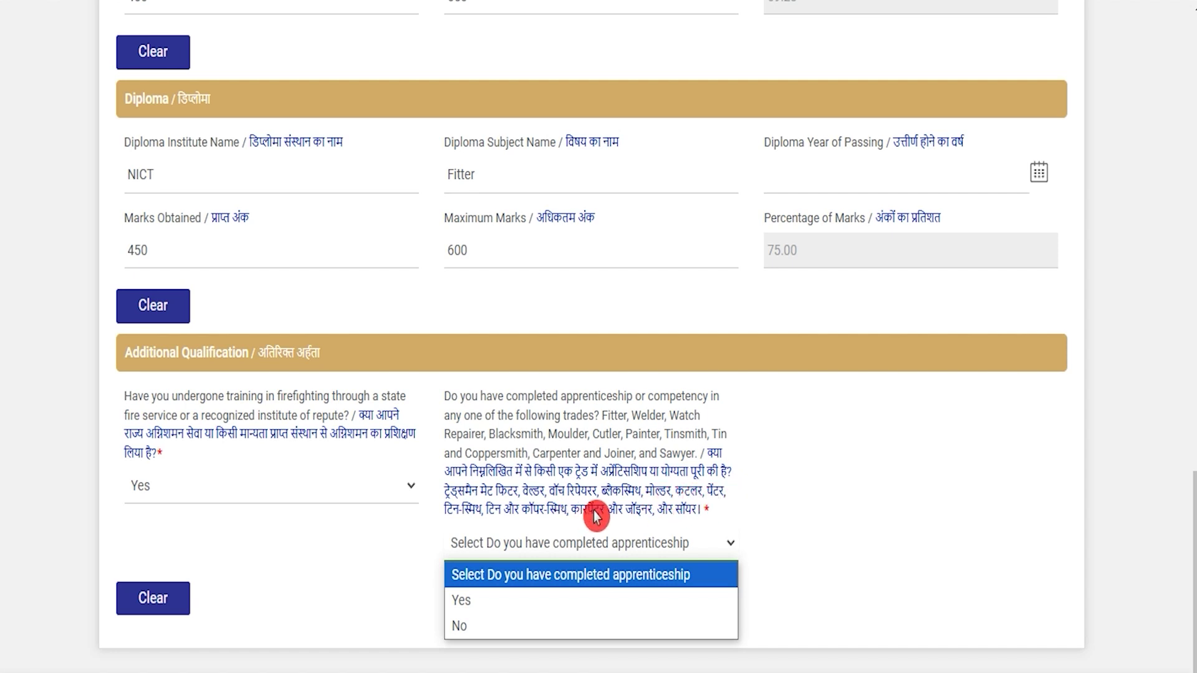
left_click(503, 606)
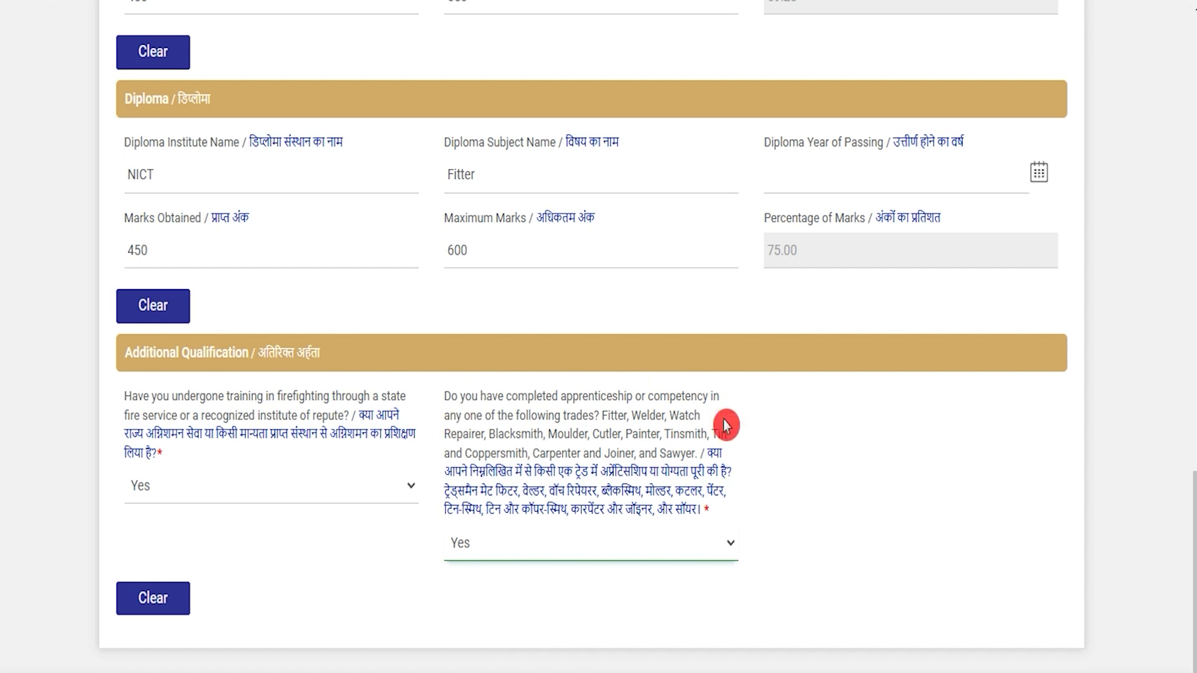
scroll(787, 541, "down", 1)
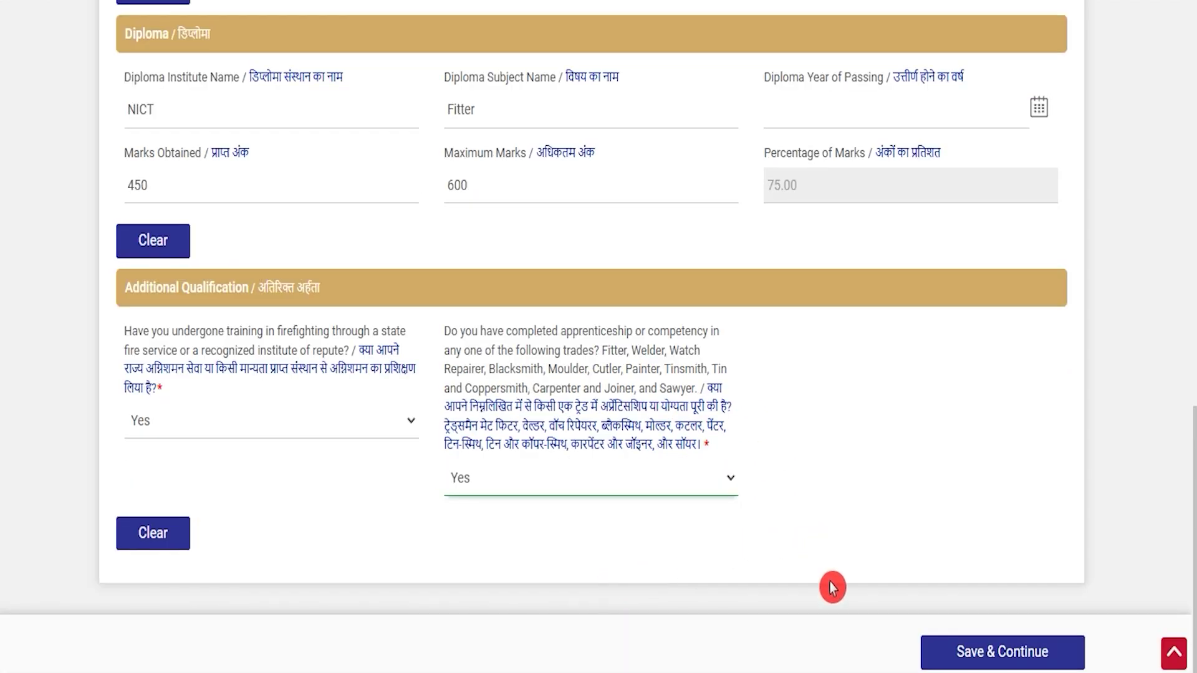
left_click(990, 654)
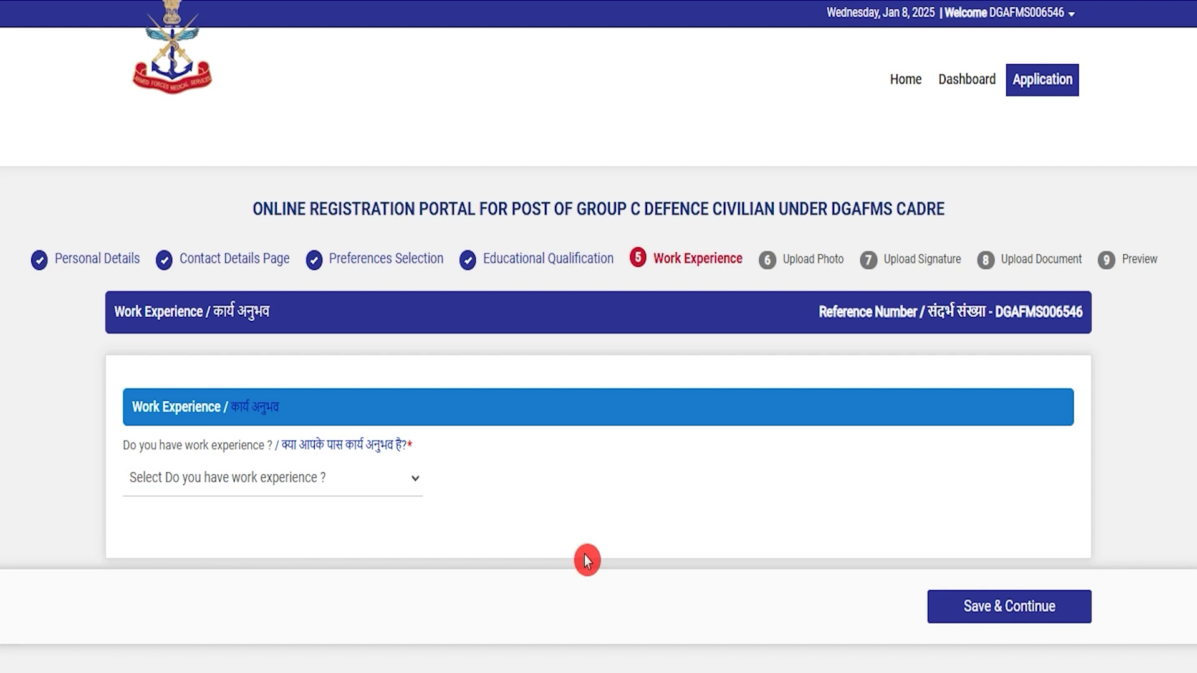
Set the answer to the work experience question to No.
left_click(353, 499)
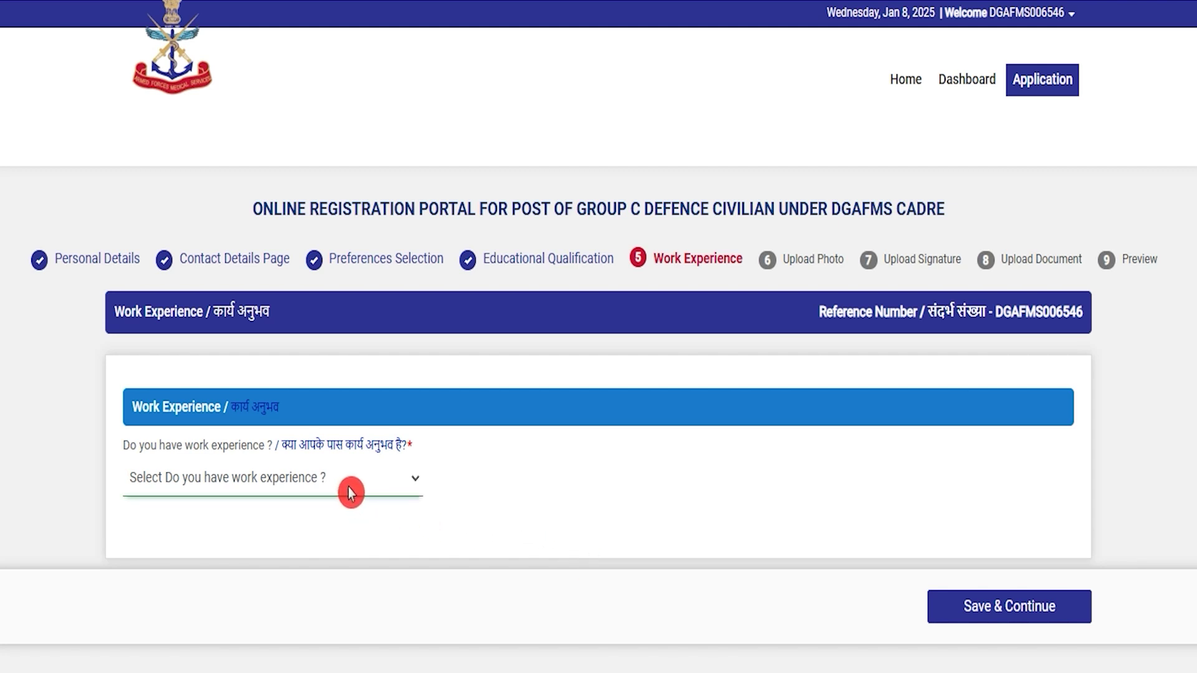
left_click(348, 487)
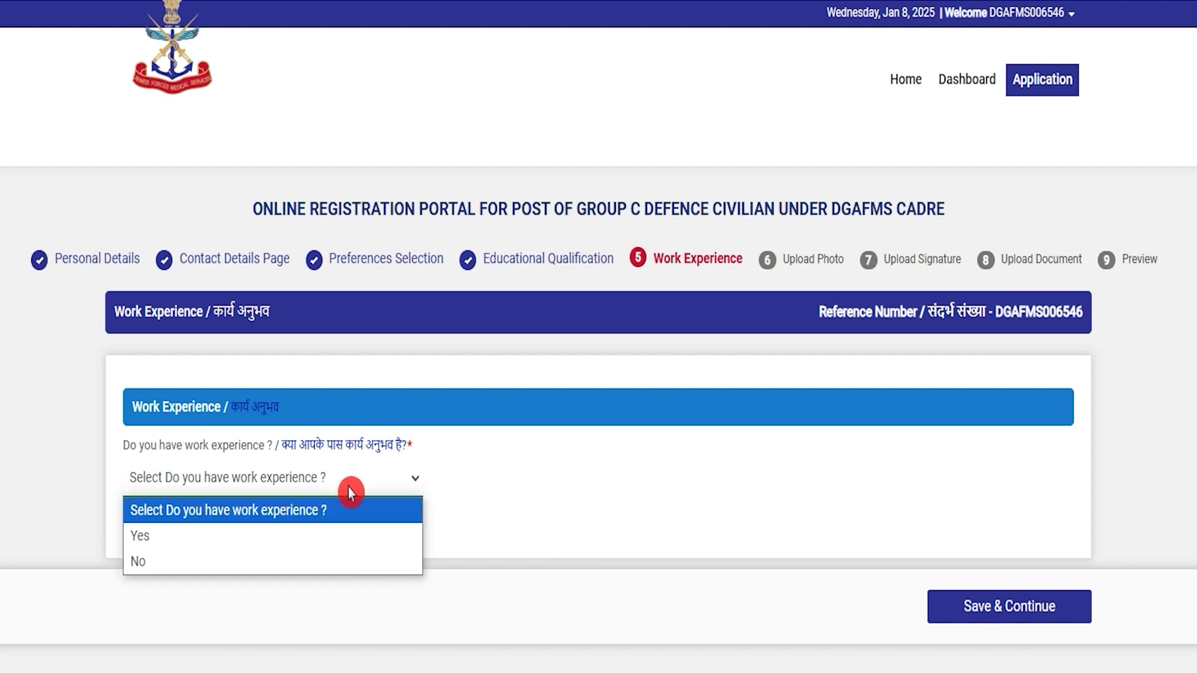
left_click(205, 563)
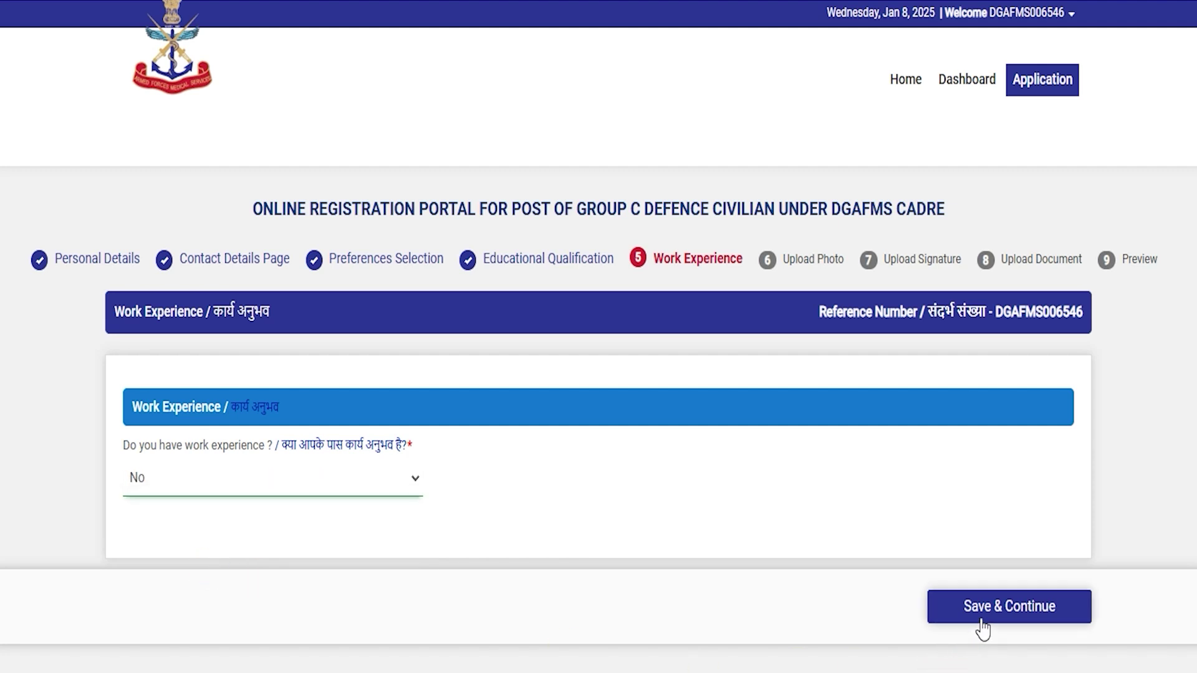
Answer Yes to having work experience and enter NICT as the organization name in the experience table.
left_click(188, 494)
left_click(176, 535)
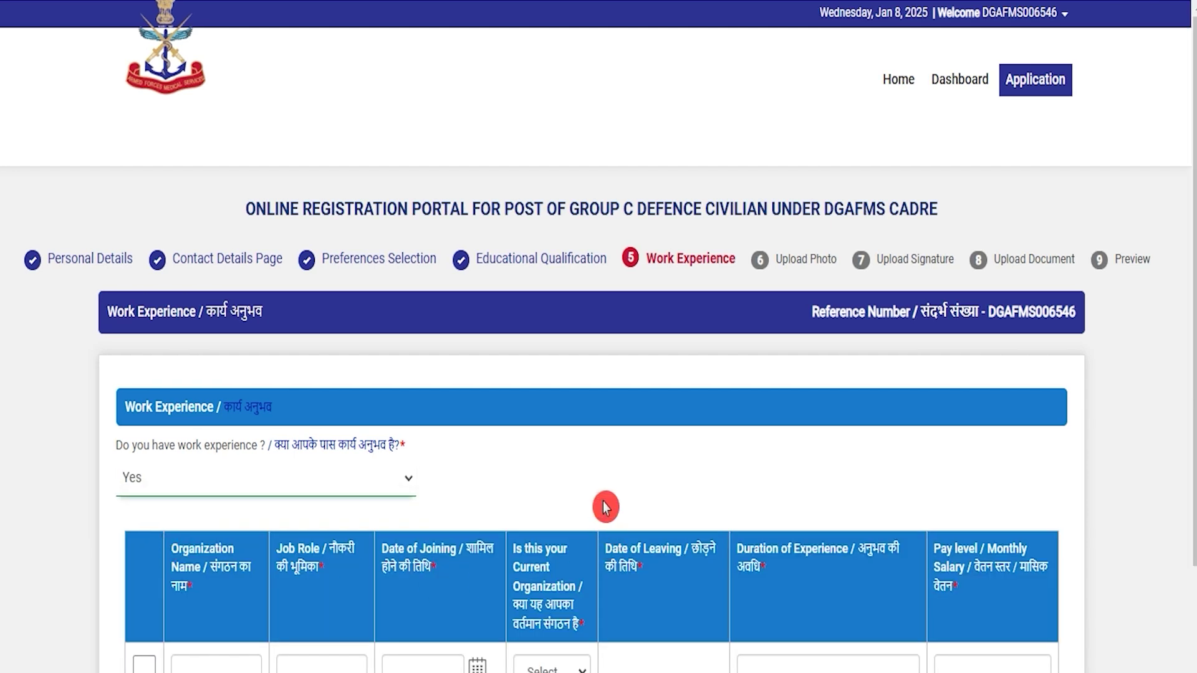
scroll(604, 507, "down", 4)
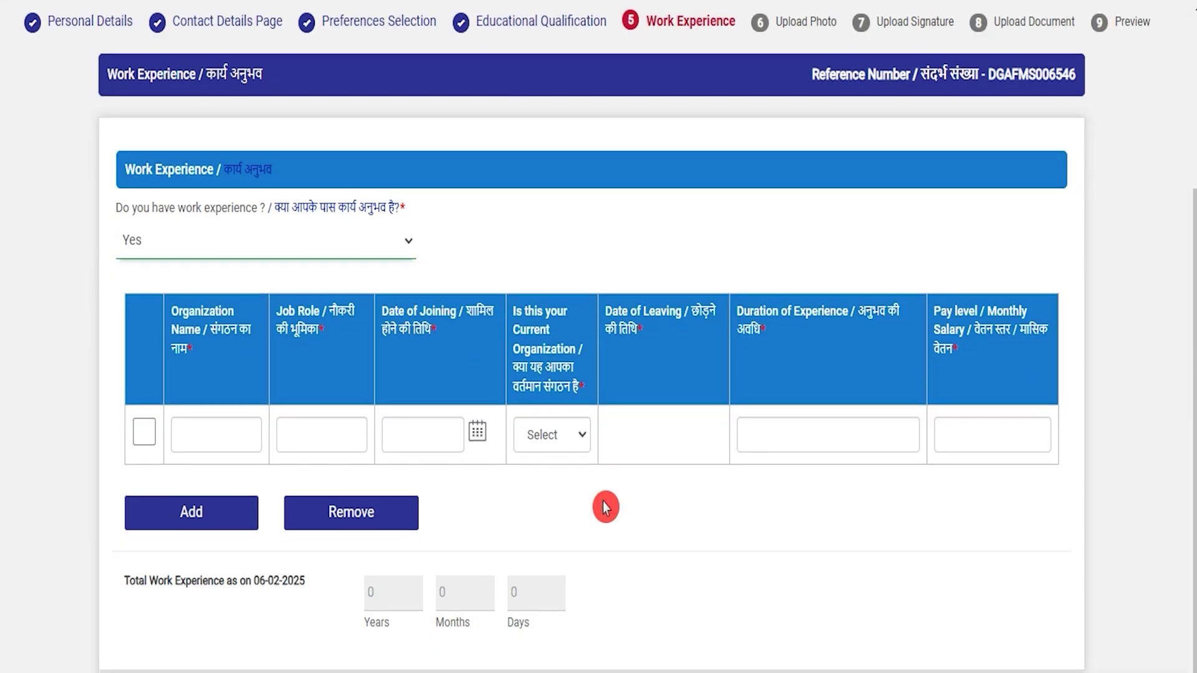
left_click(195, 432)
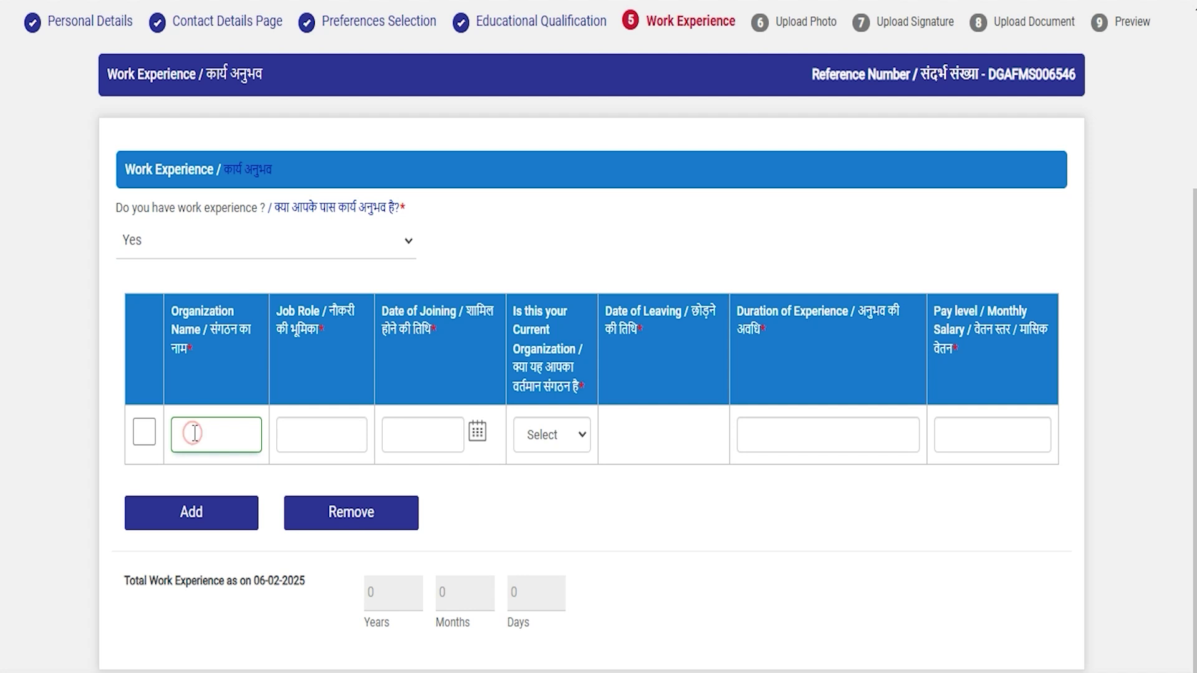
type("NICT")
Set the current organization answer to No for the NICT work experience entry.
left_click(333, 436)
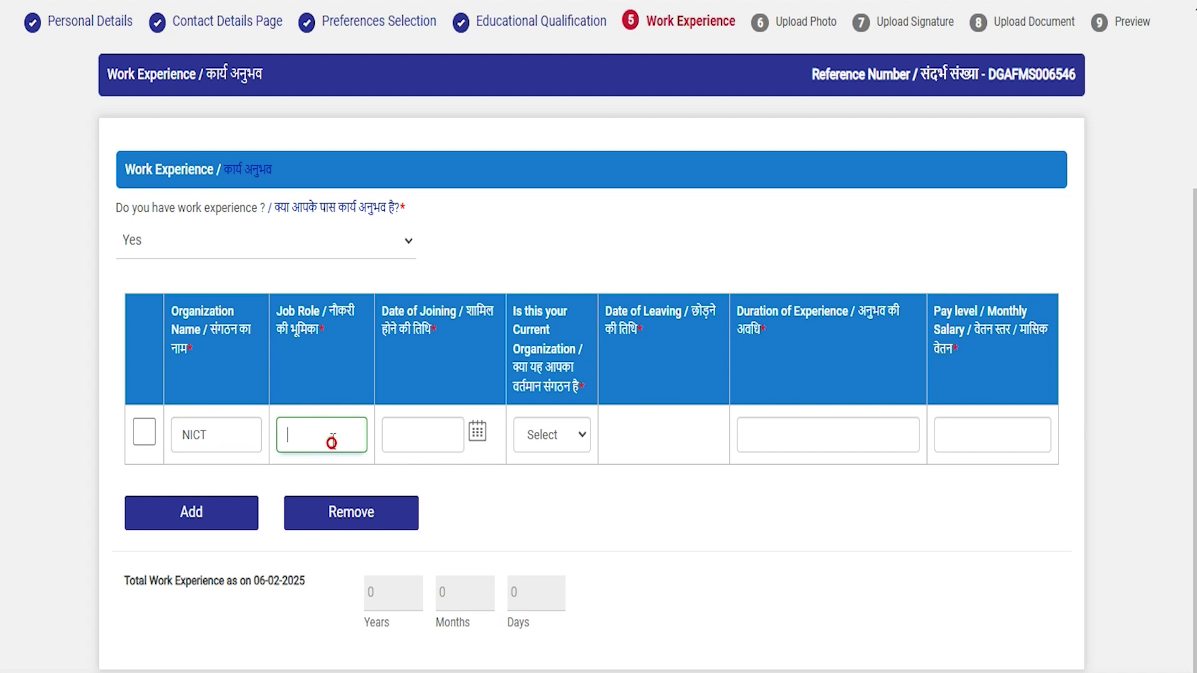
left_click(428, 432)
left_click(428, 431)
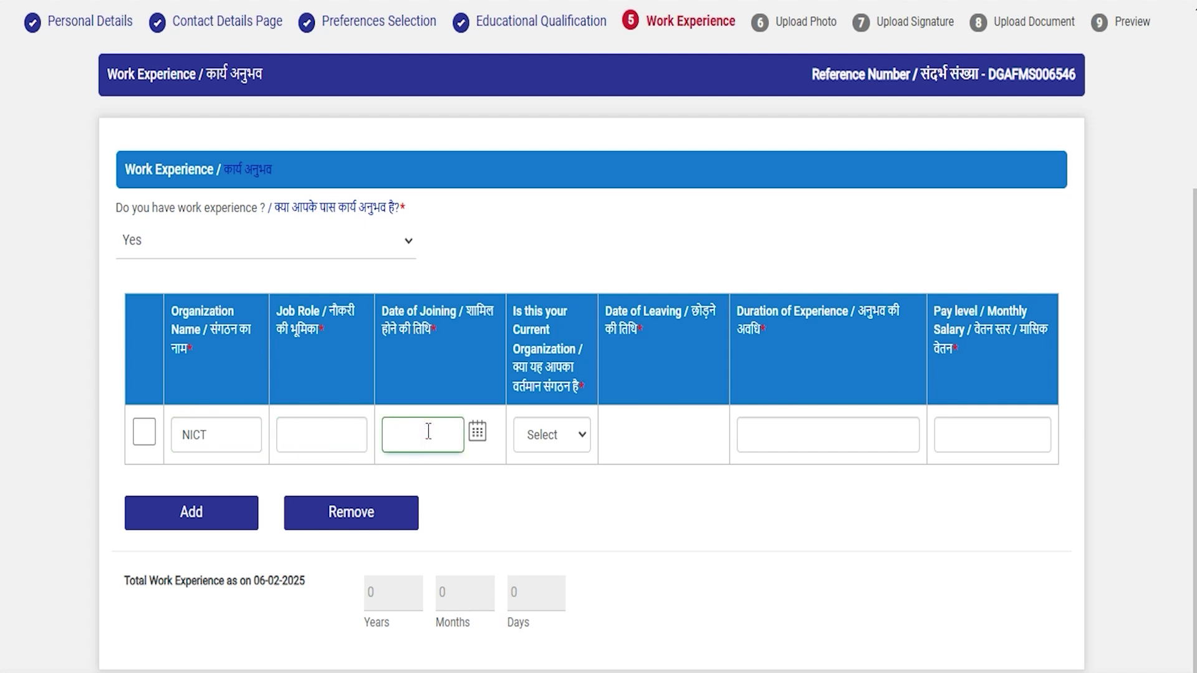
left_click(558, 440)
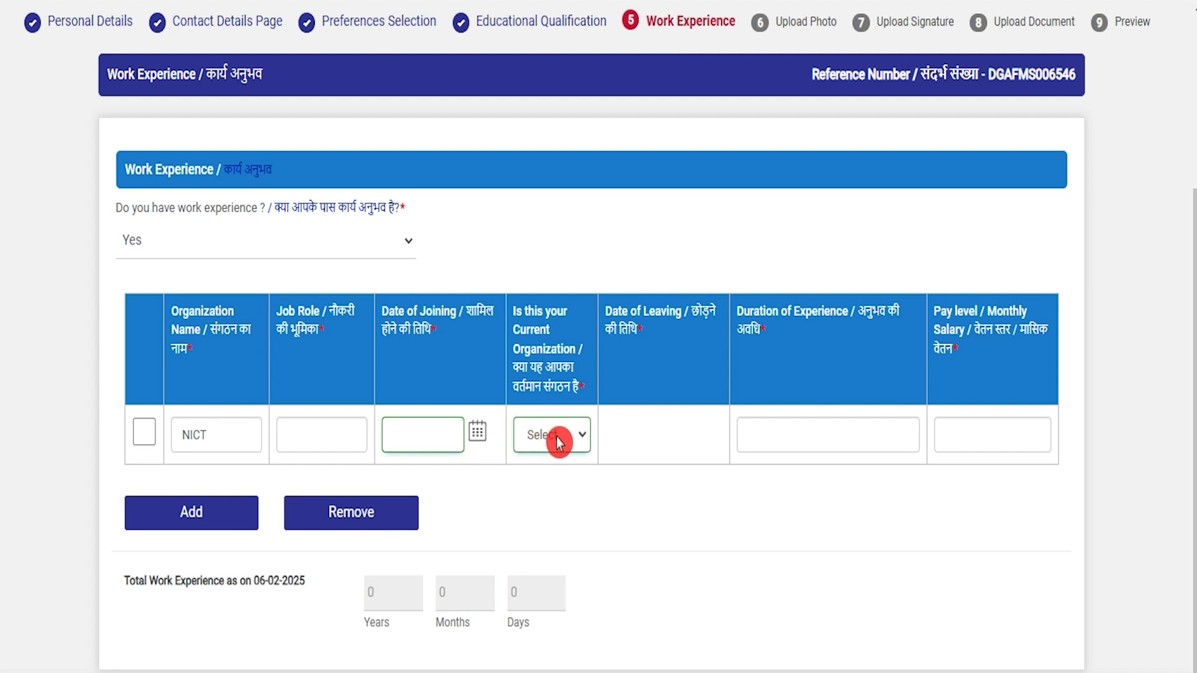
left_click(558, 440)
left_click(554, 489)
left_click(557, 440)
left_click(556, 518)
Look over the date of leaving, duration, pay level and total work experience fields of the experience section.
left_click(645, 443)
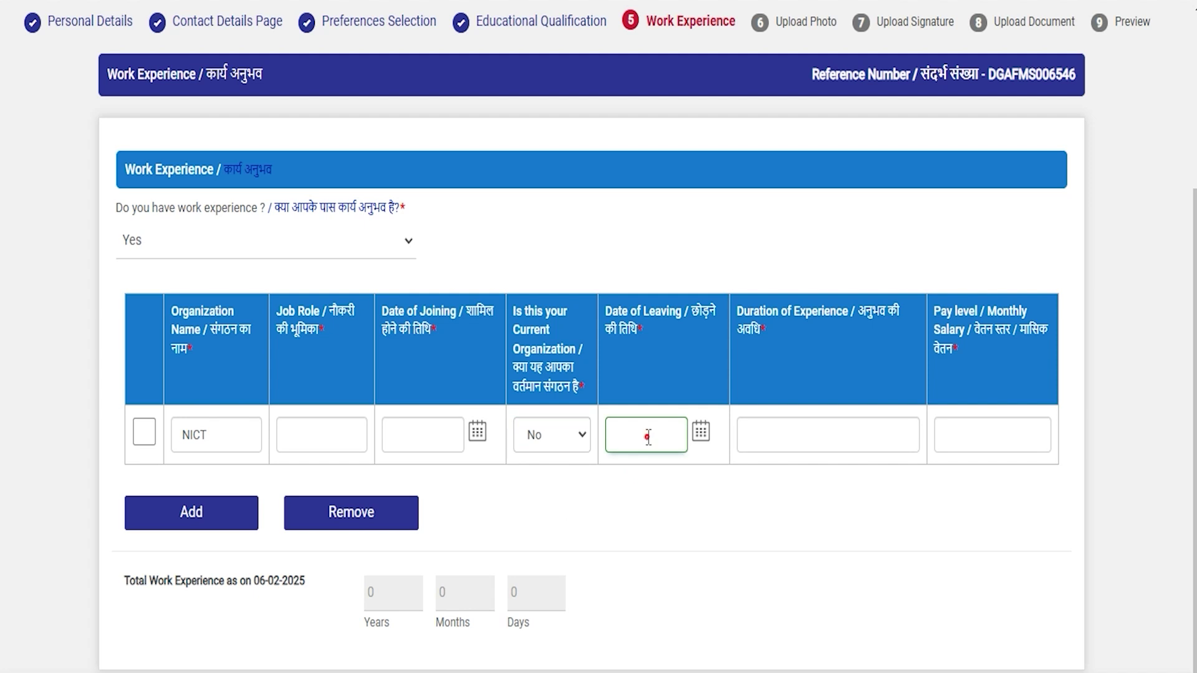
left_click(701, 432)
left_click(772, 441)
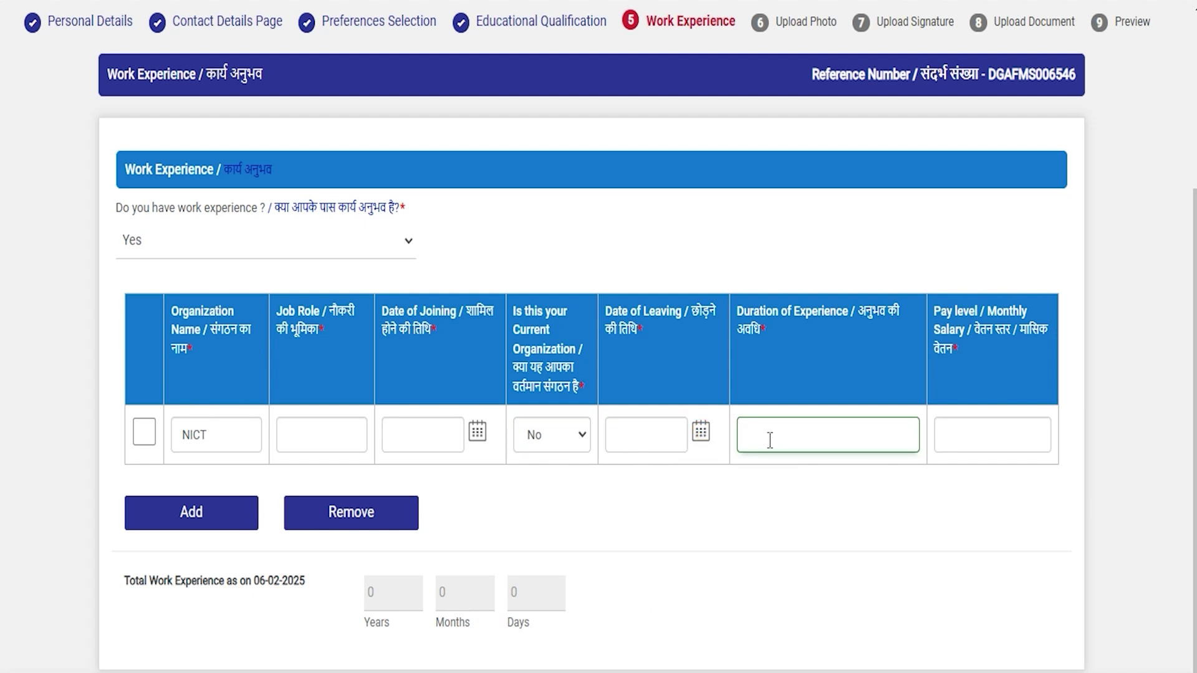
left_click(682, 527)
left_click(976, 427)
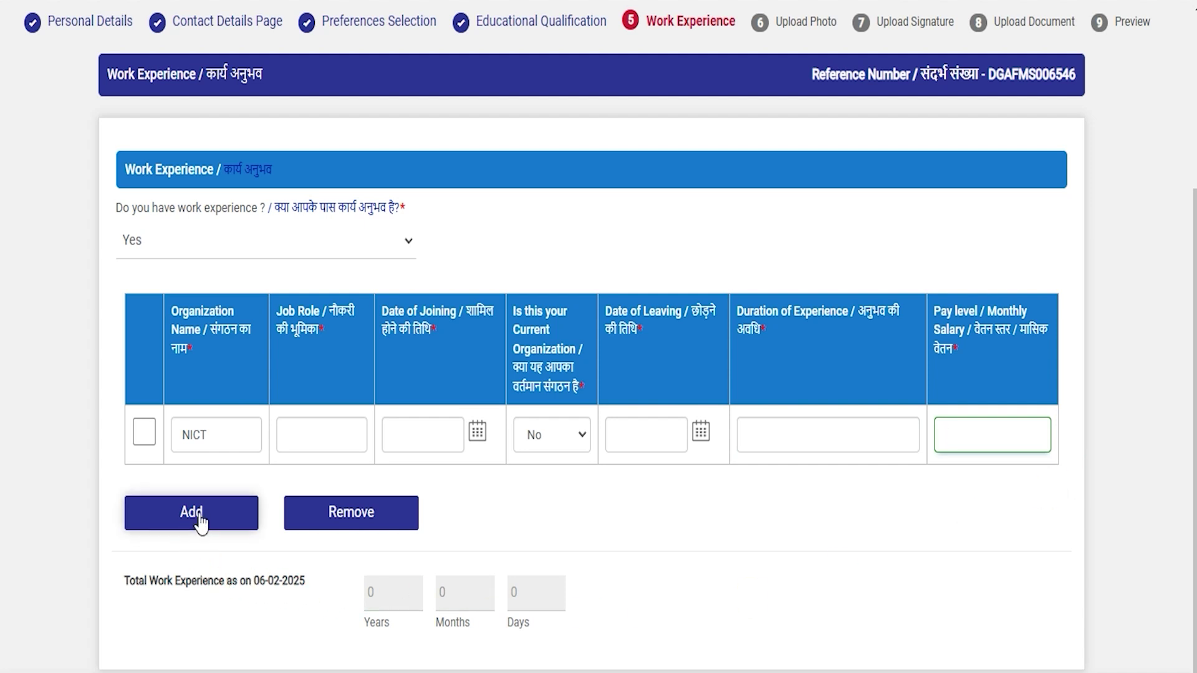
left_click(650, 545)
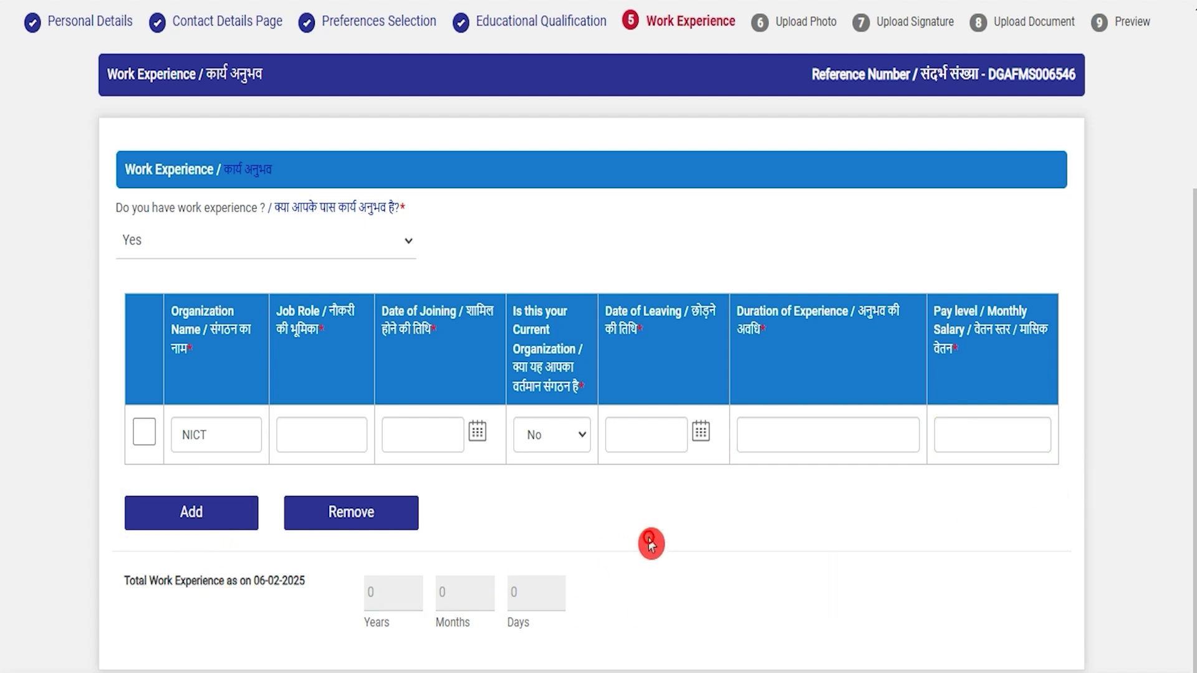
left_click(630, 440)
left_click(383, 597)
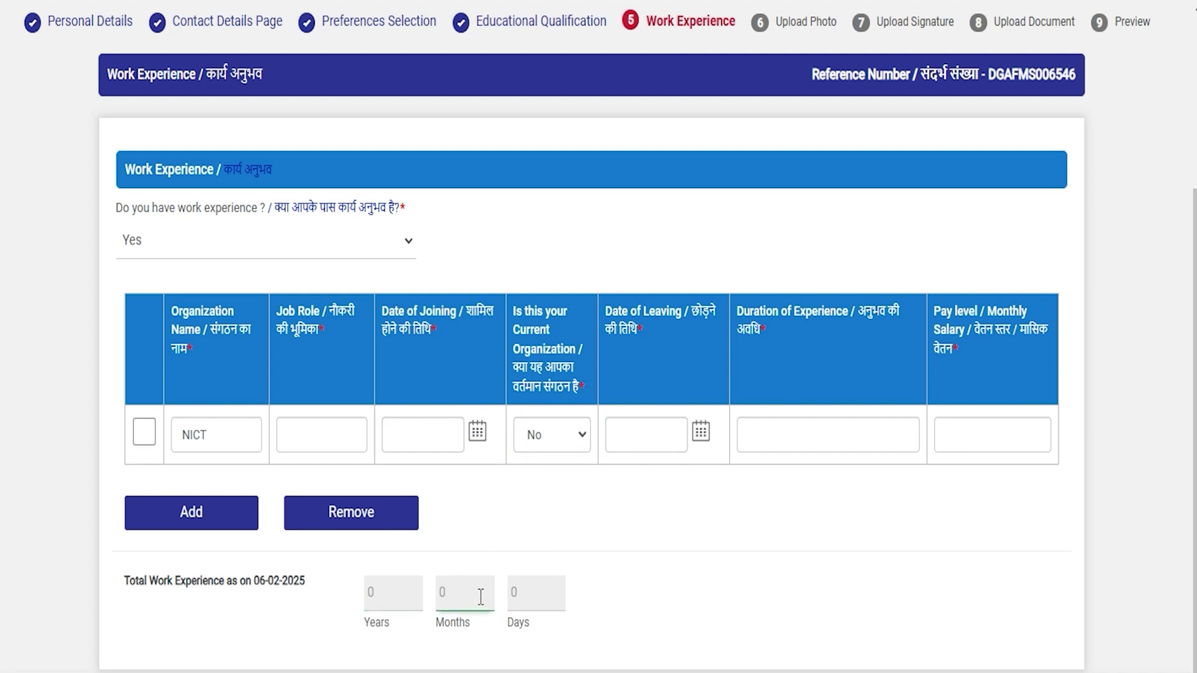
left_click(597, 600)
left_click(713, 620)
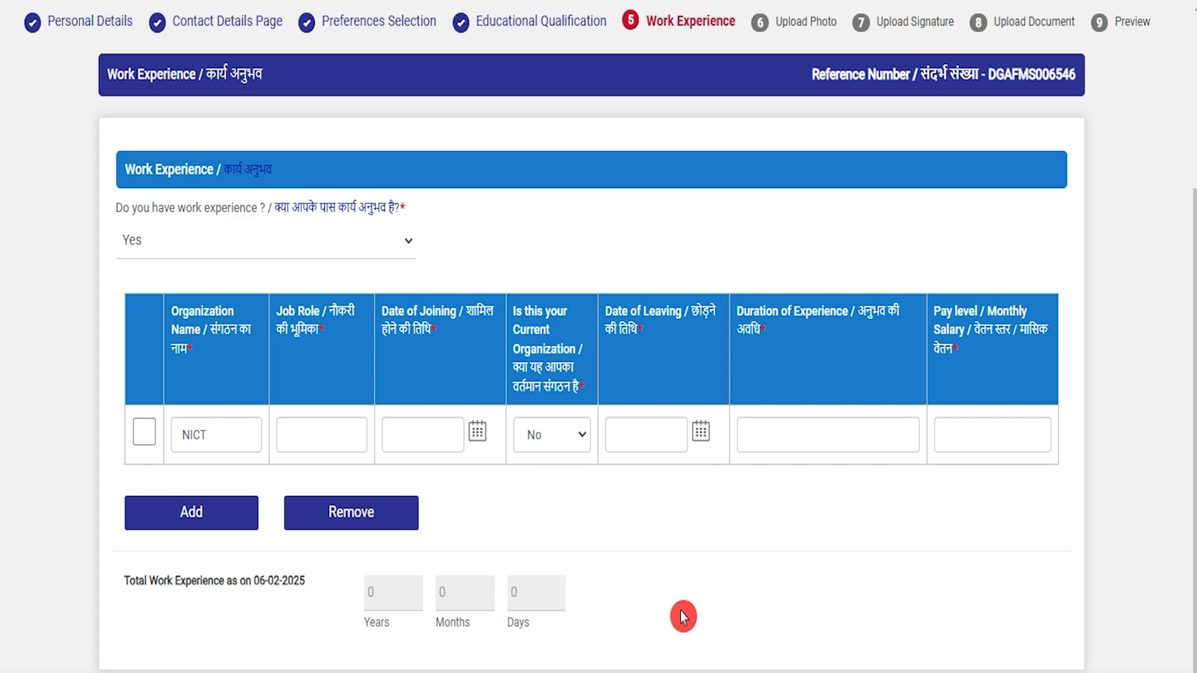
Save the work experience section and continue to the photo upload.
scroll(684, 617, "down", 1)
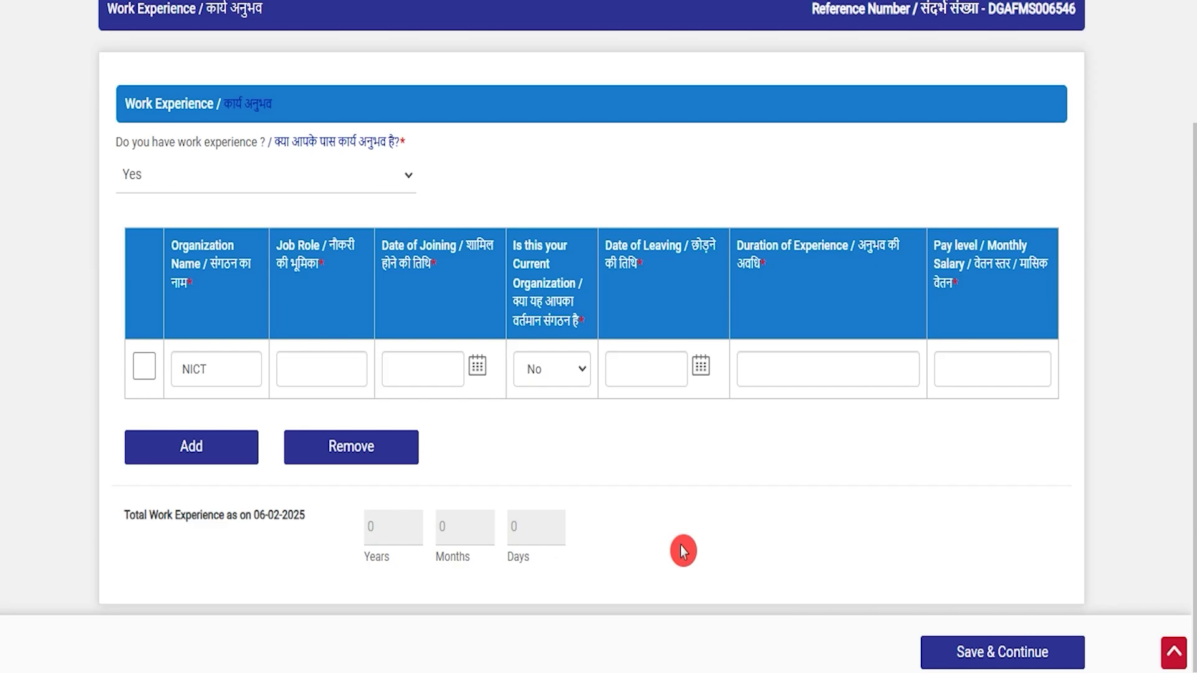
left_click(979, 665)
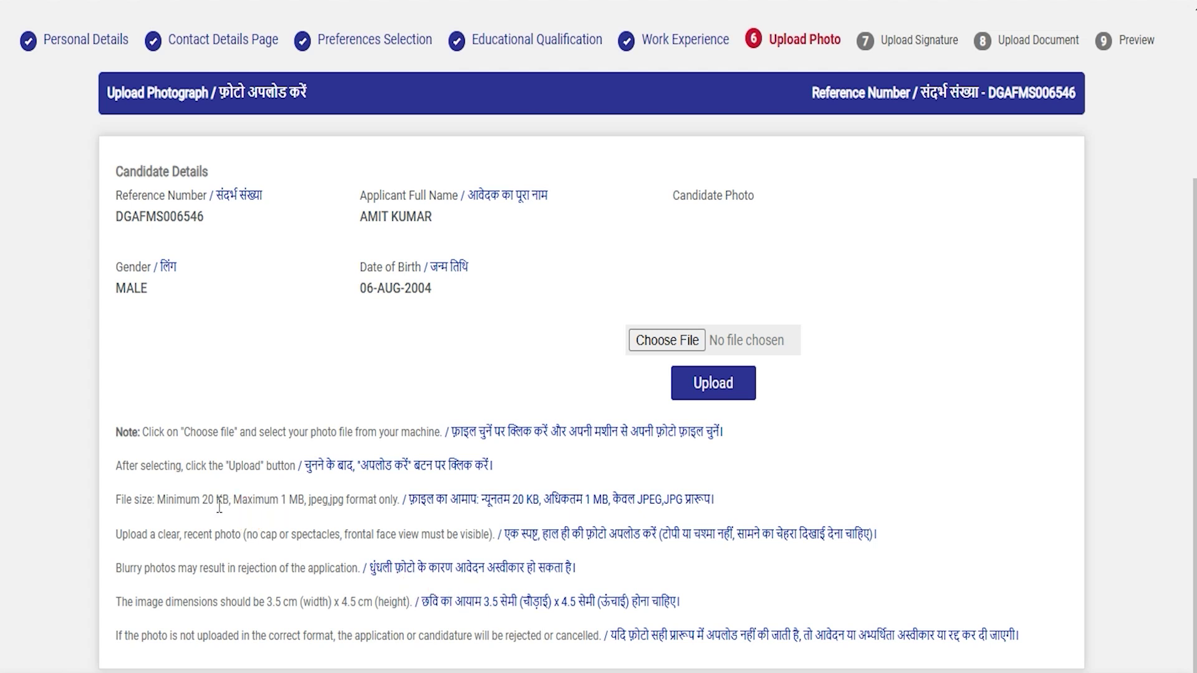
Read the photograph upload notes on file size, format, caps or spectacles and frontal face view.
left_click_drag(205, 500, 382, 500)
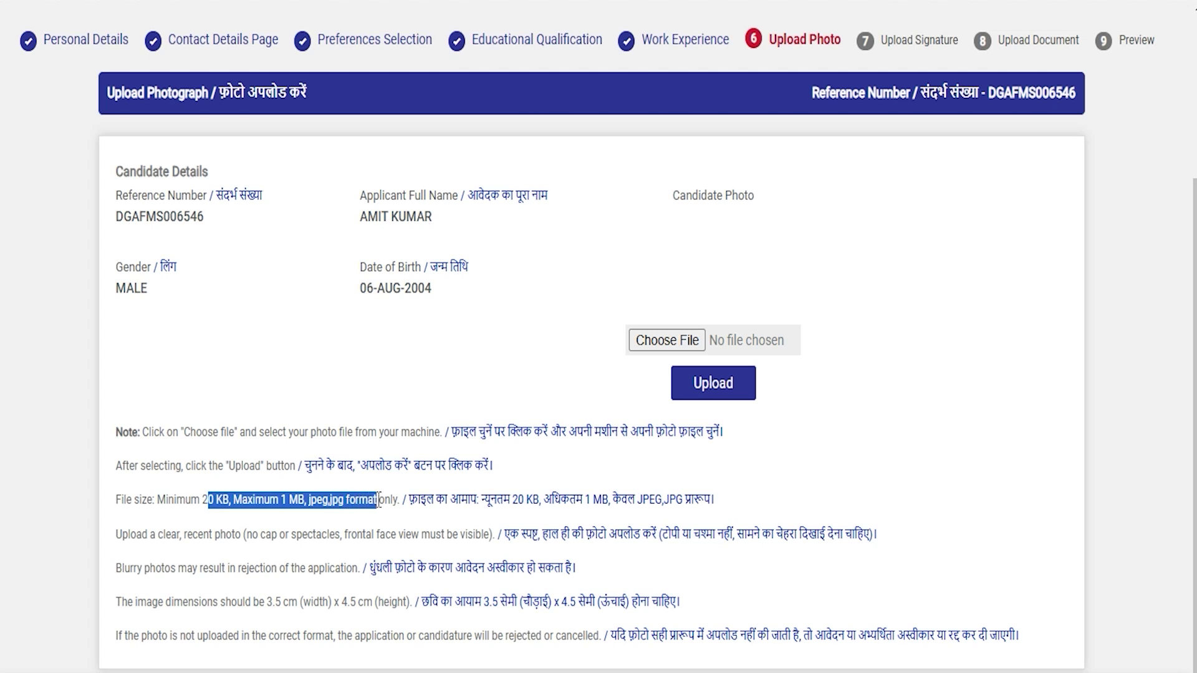
left_click(175, 534)
left_click_drag(130, 534, 368, 535)
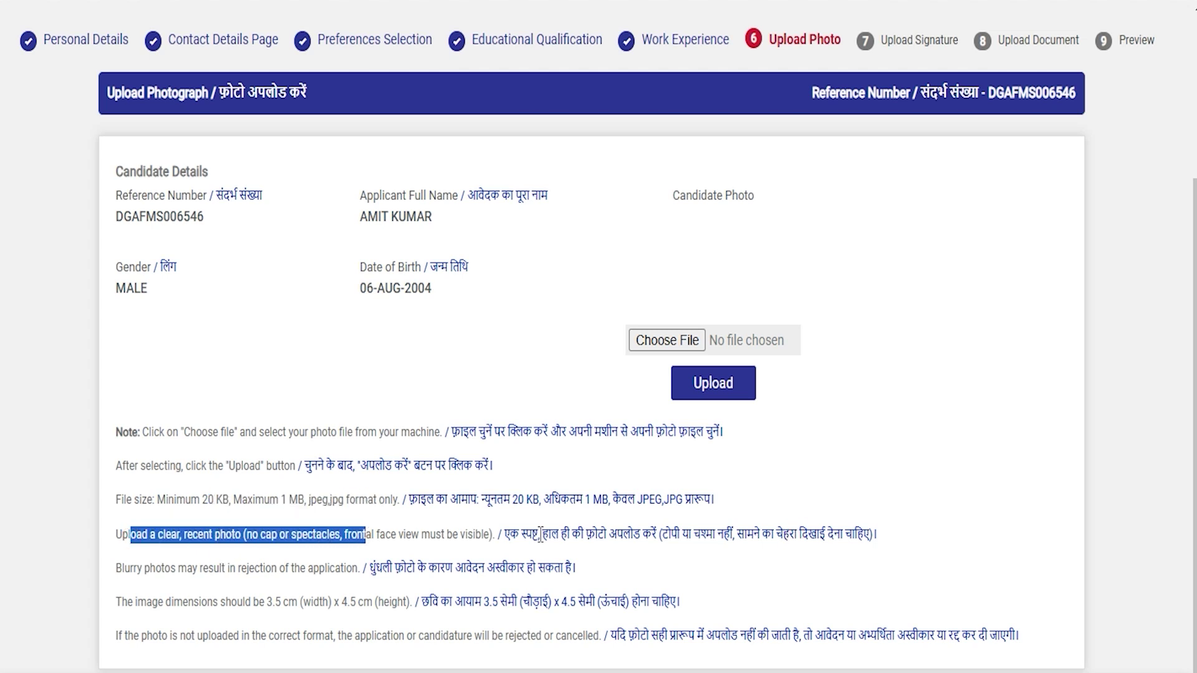
left_click(663, 537)
double_click(702, 535)
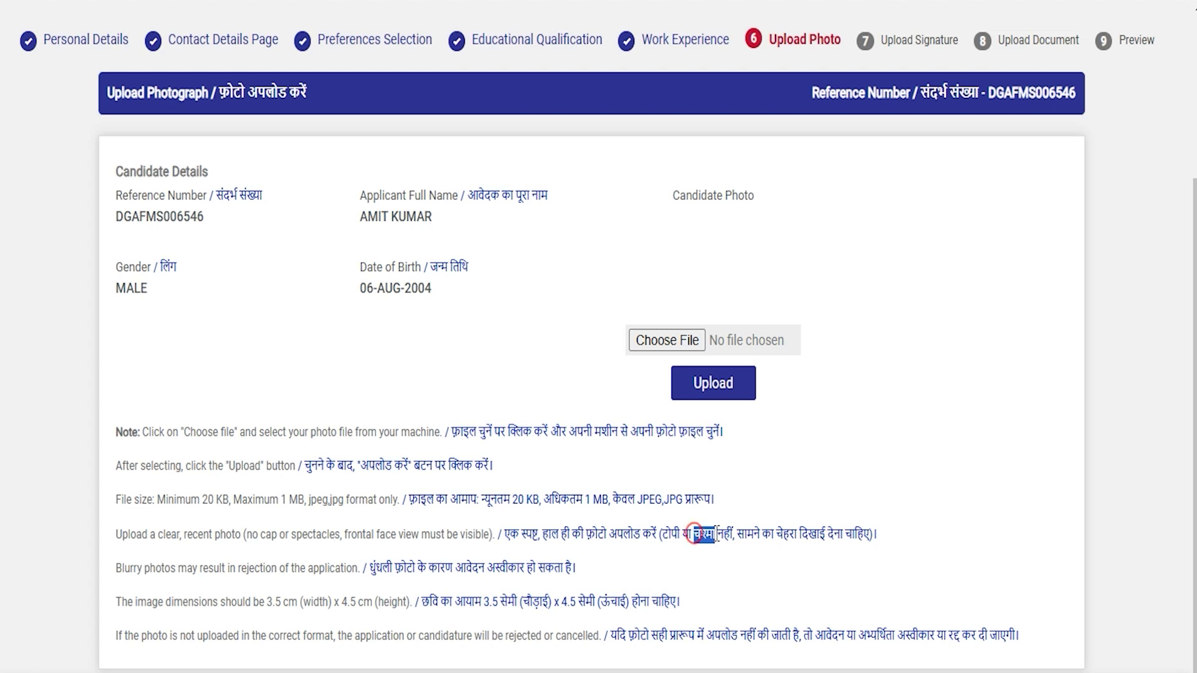
left_click_drag(742, 535, 828, 535)
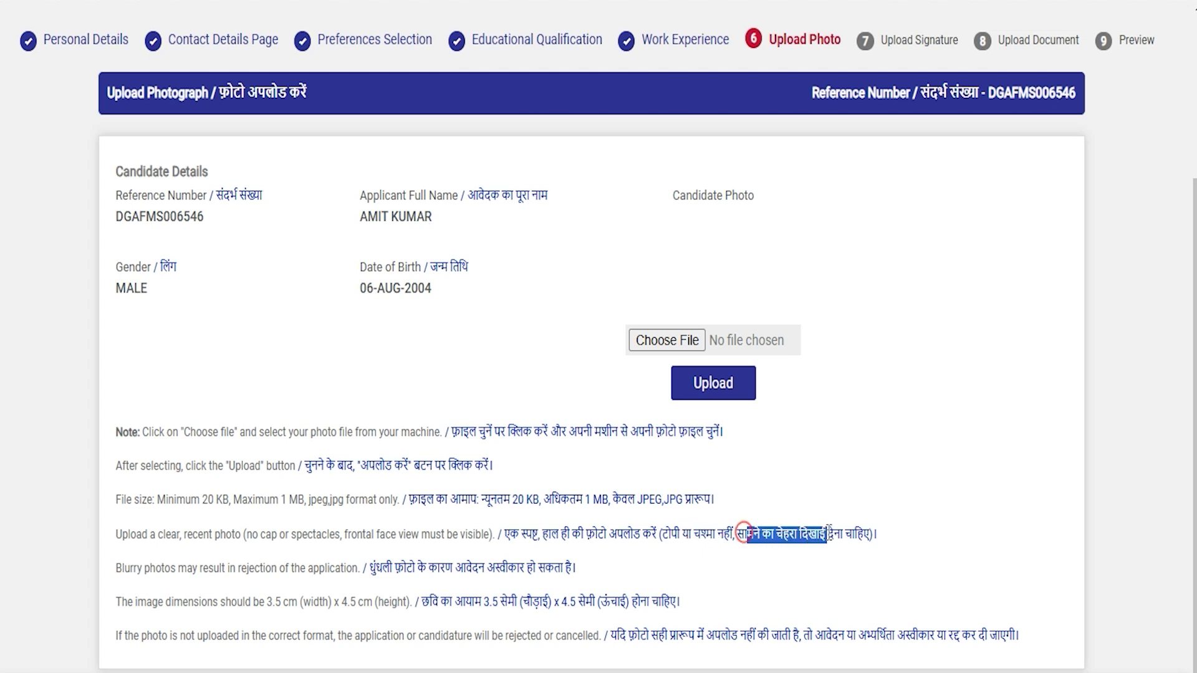
Read the photograph notes on blurry photos, image dimensions and rejection for an incorrect format.
left_click_drag(140, 568, 404, 605)
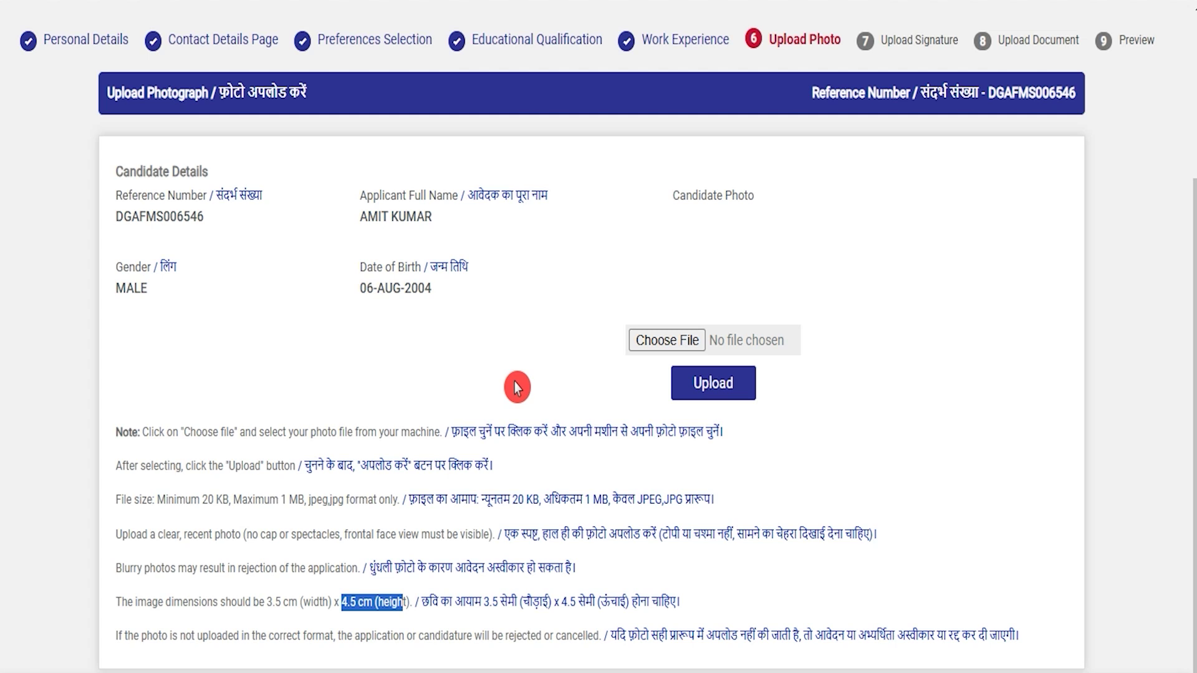
left_click_drag(162, 636, 504, 639)
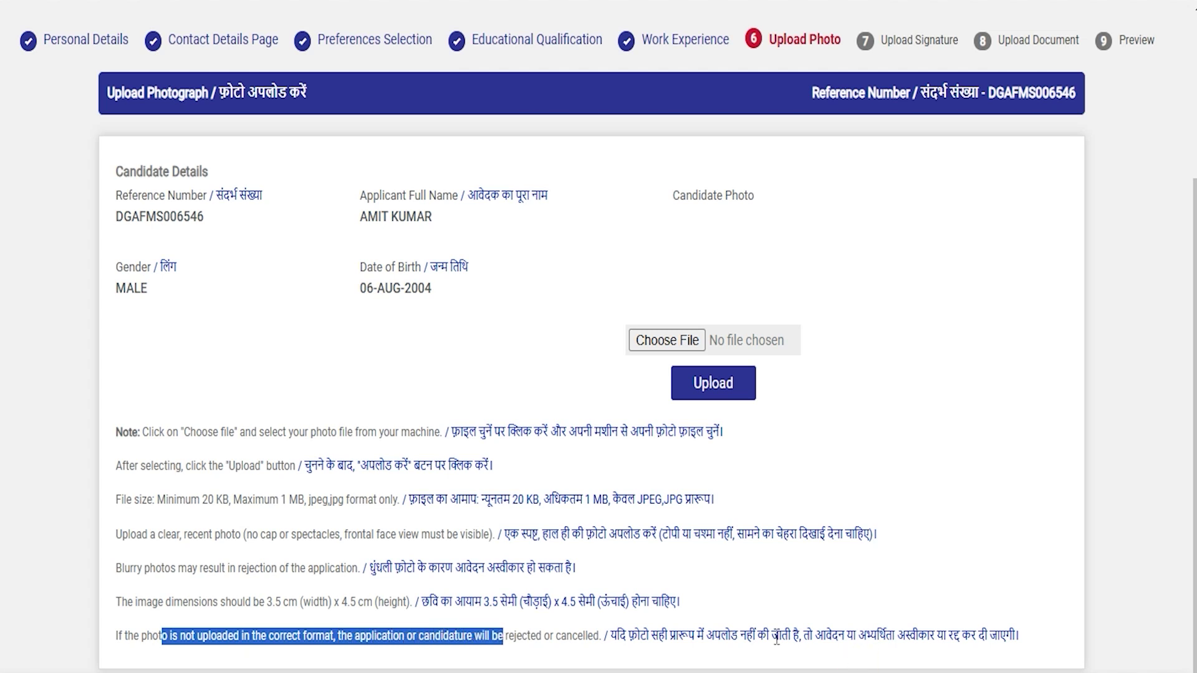
left_click_drag(804, 636, 948, 637)
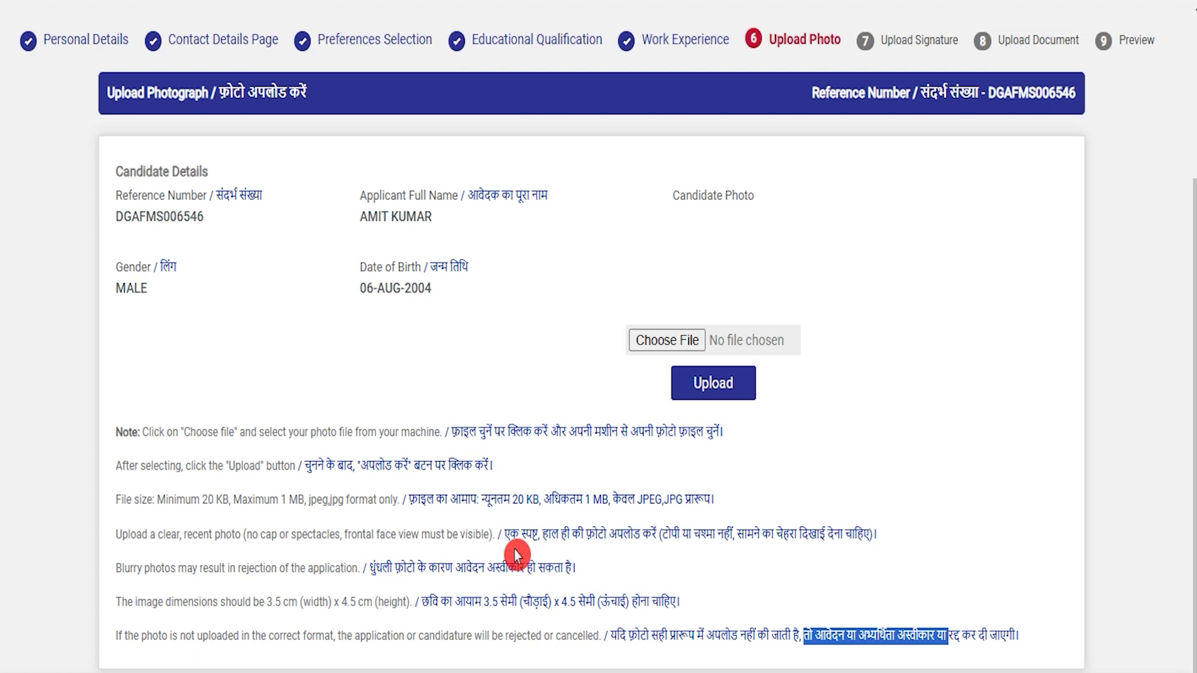
Upload the 38 KB JPG portrait as the candidate photo, and save to continue to the signature upload.
scroll(517, 555, "up", 2)
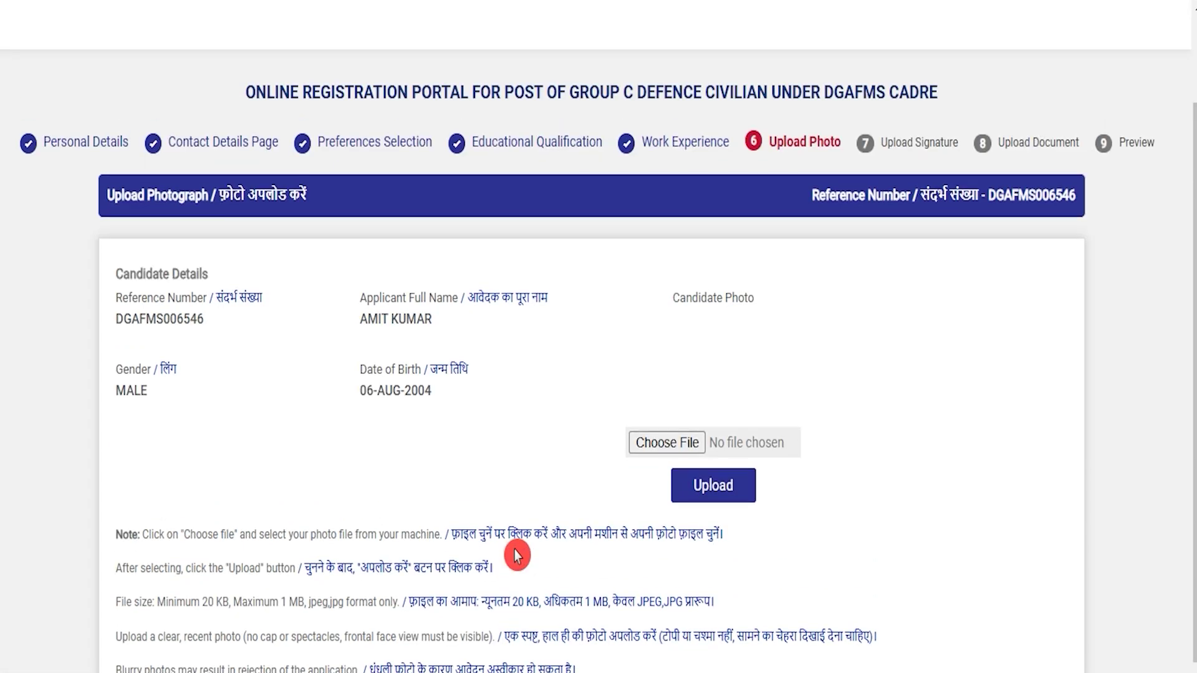
left_click(662, 446)
double_click(626, 316)
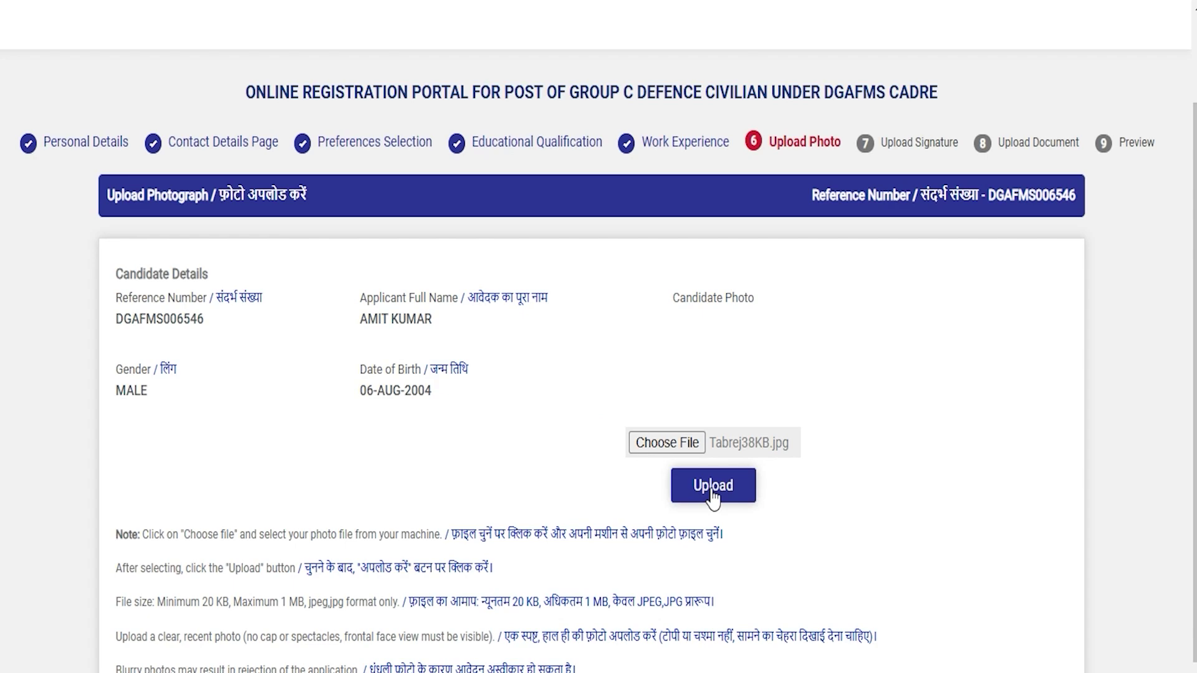
left_click(714, 496)
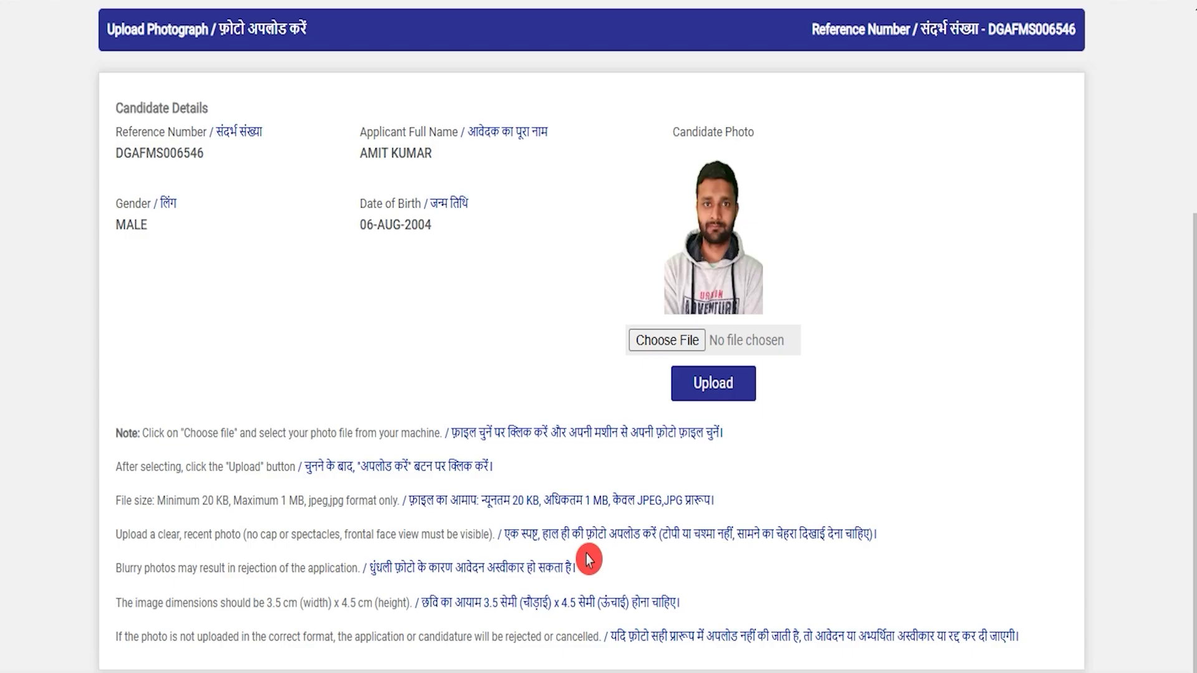
scroll(850, 580, "down", 1)
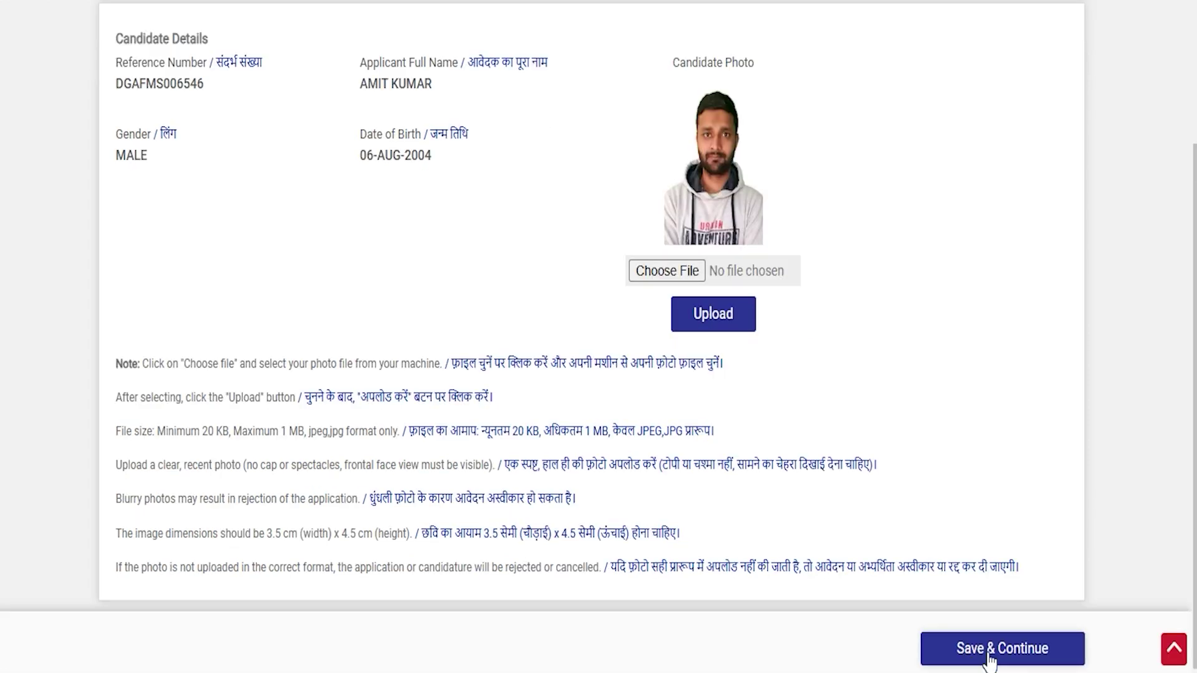
left_click(993, 655)
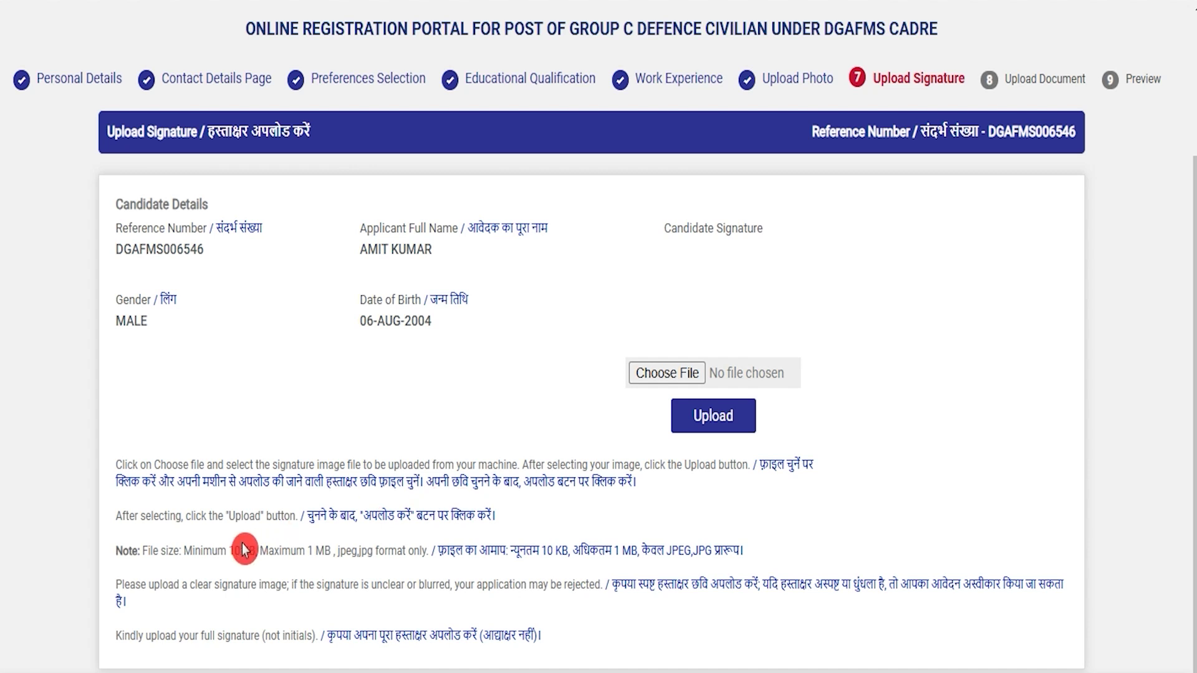
Read the signature upload notes on file size and the full signature requirement.
left_click_drag(235, 551, 379, 552)
left_click(357, 617)
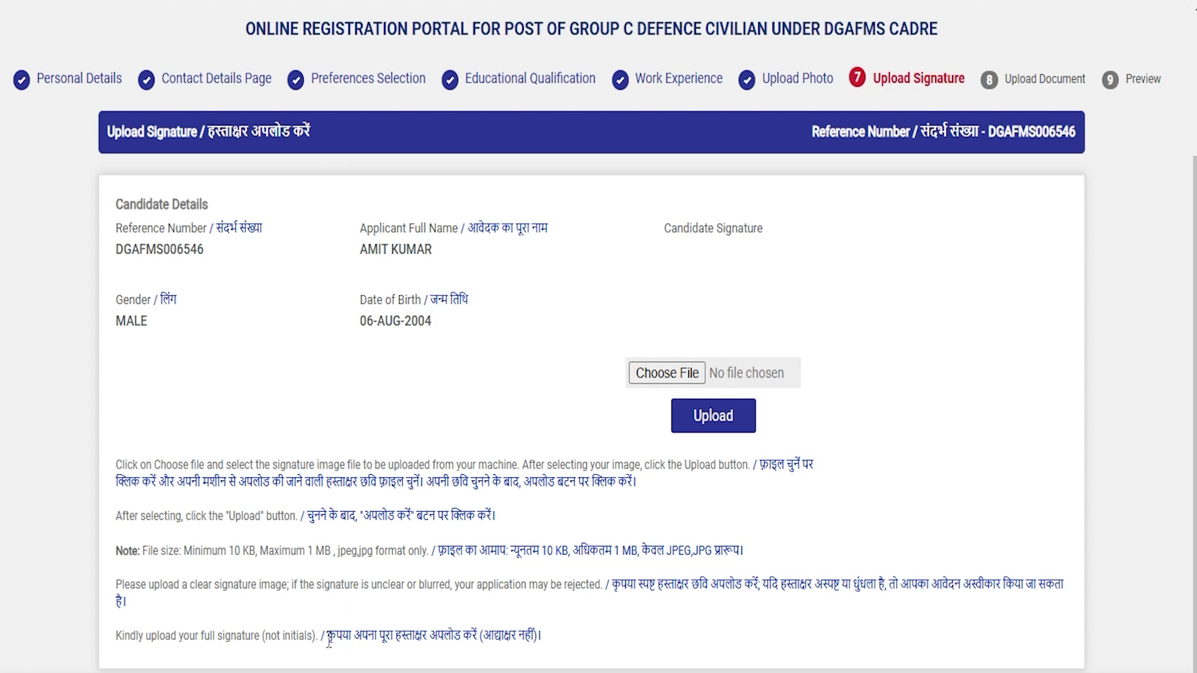
left_click_drag(326, 640, 454, 639)
Upload the 19 KB JPG signature image as the candidate signature, and save to continue to the document upload.
left_click(677, 381)
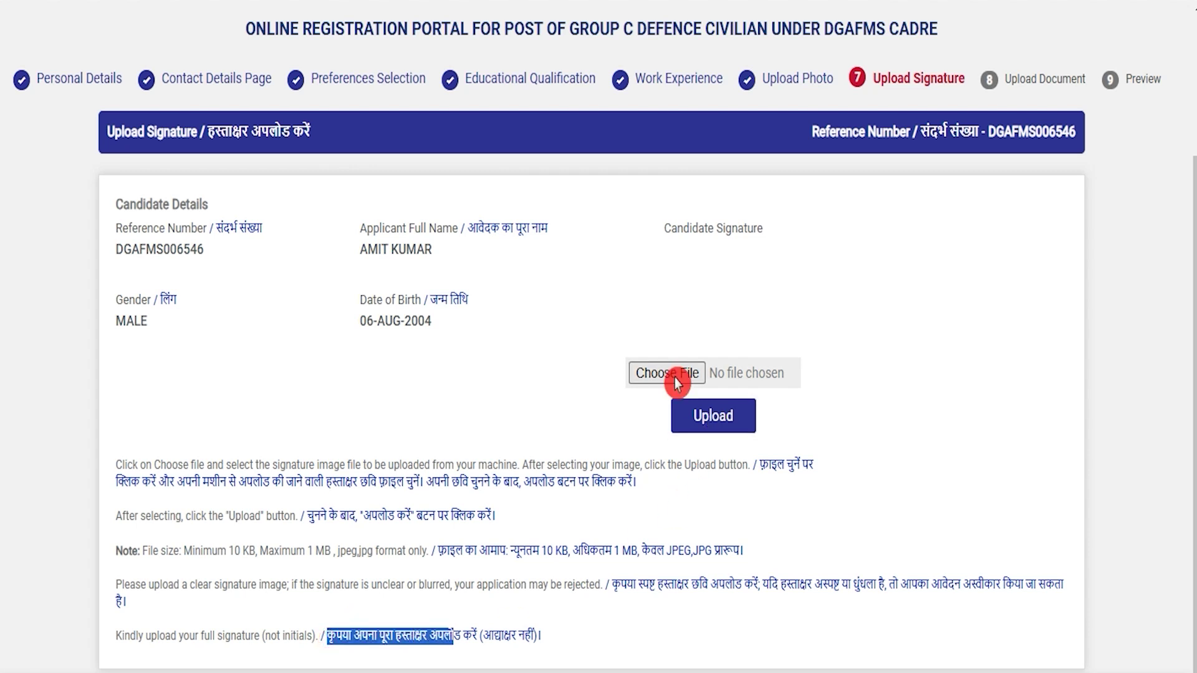
scroll(677, 381, "down", 15)
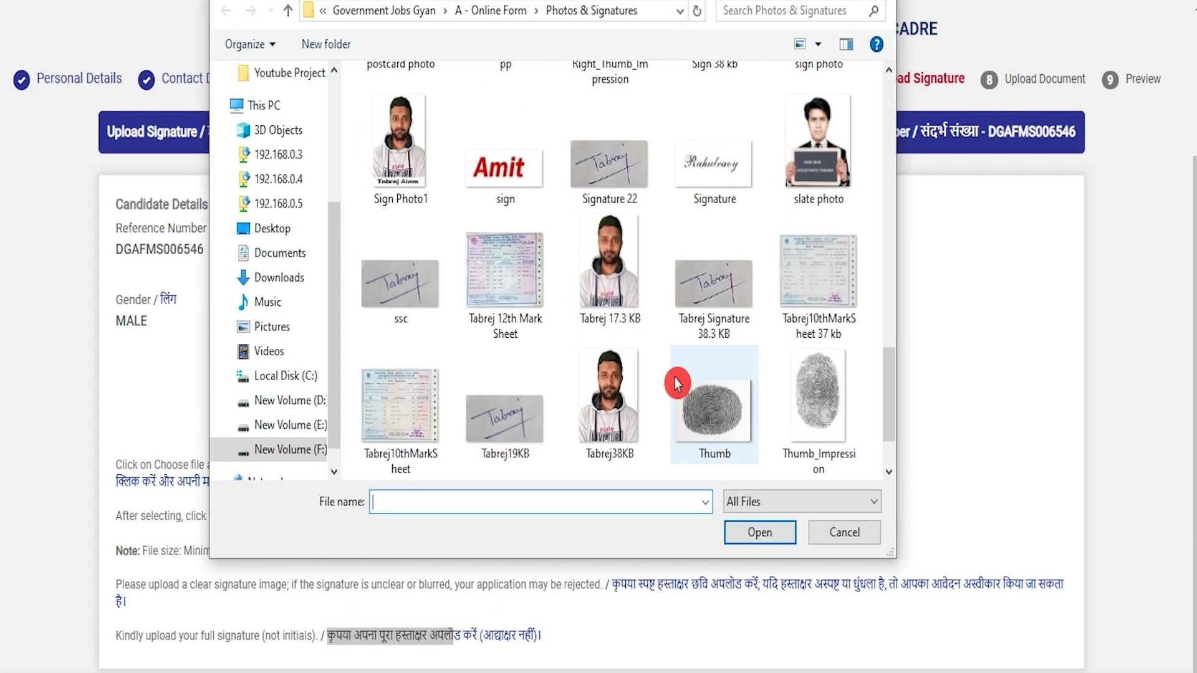
double_click(506, 302)
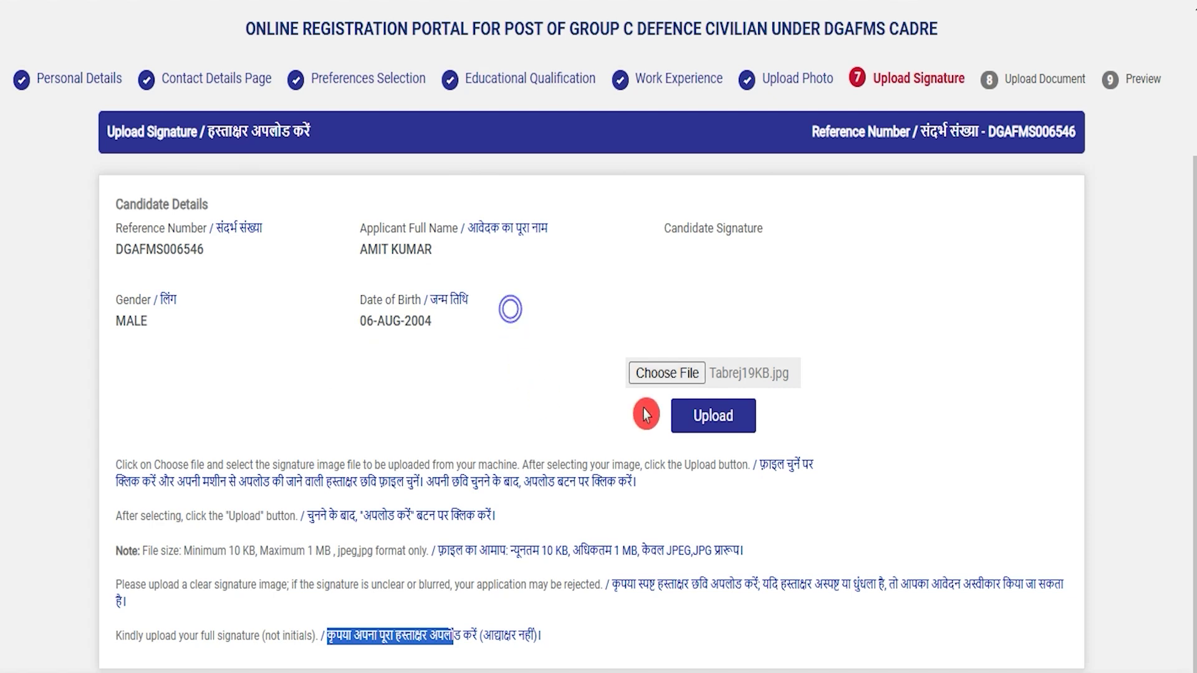
left_click(739, 427)
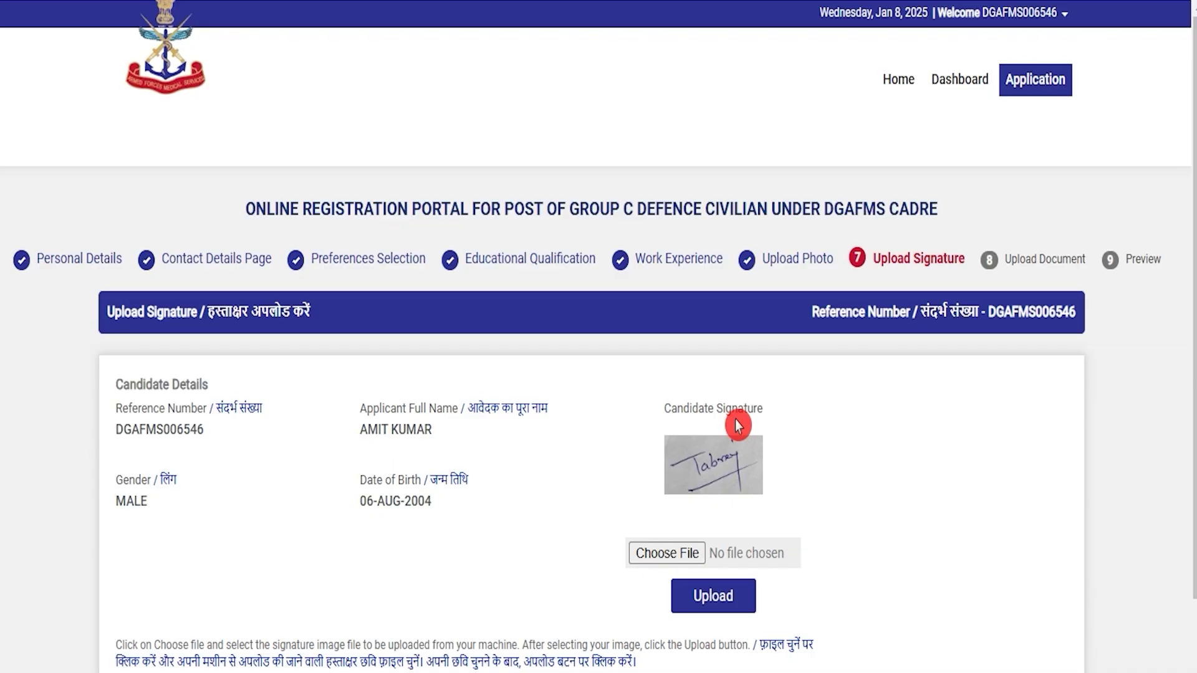
scroll(674, 520, "down", 3)
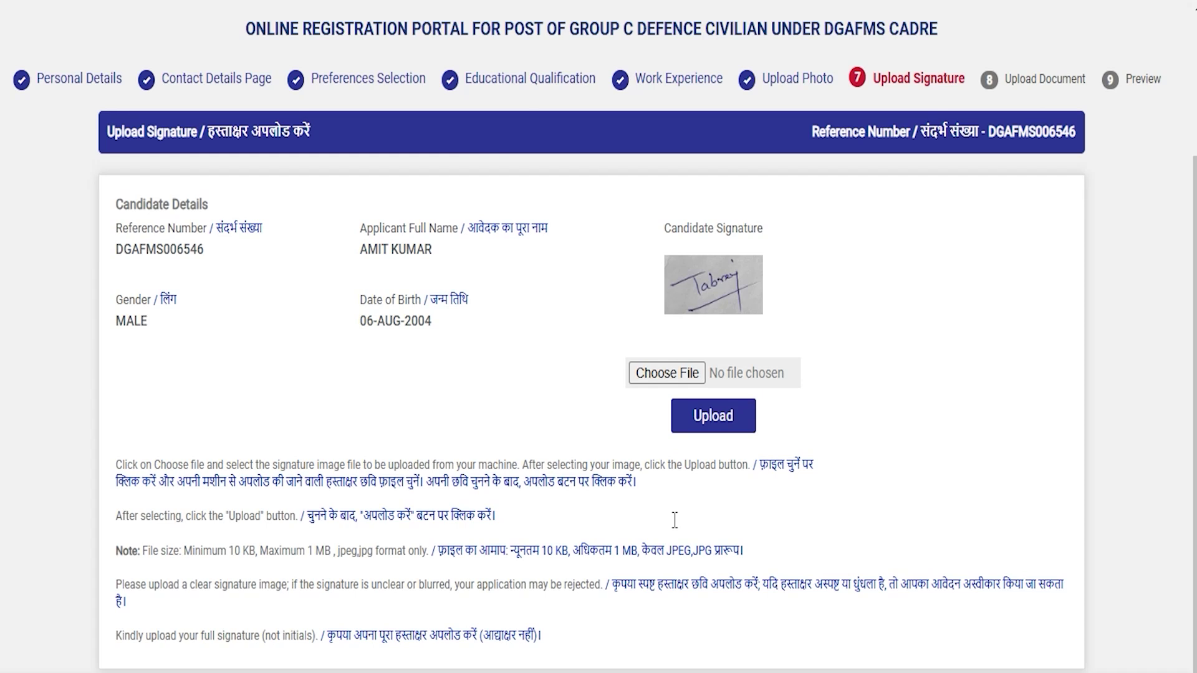
scroll(923, 655, "down", 1)
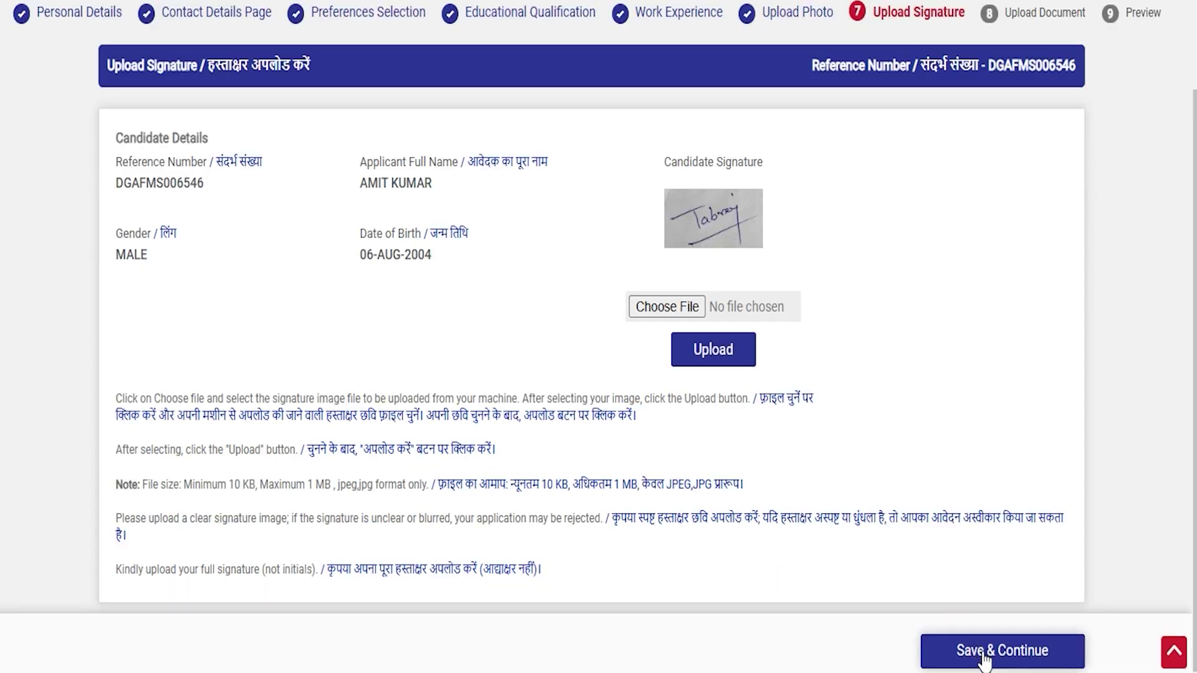
left_click(984, 655)
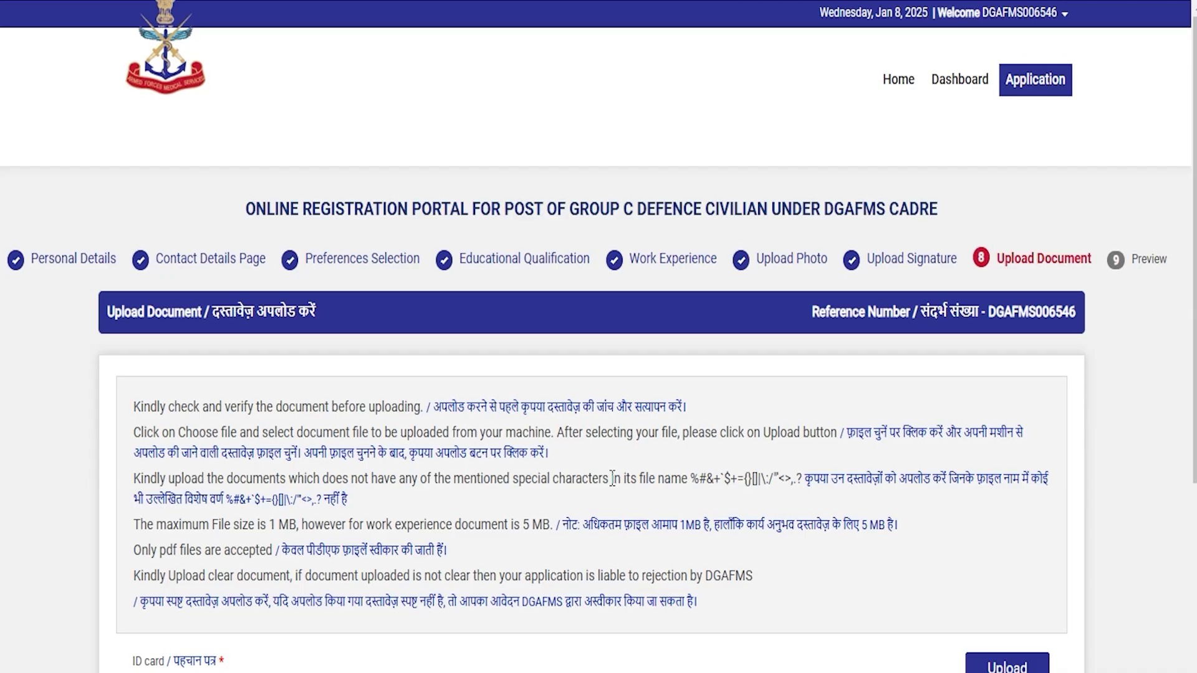
Look through the list of required documents, from the ID card and educational certificates to the caste/EWS and work experience certificates.
scroll(453, 513, "down", 5)
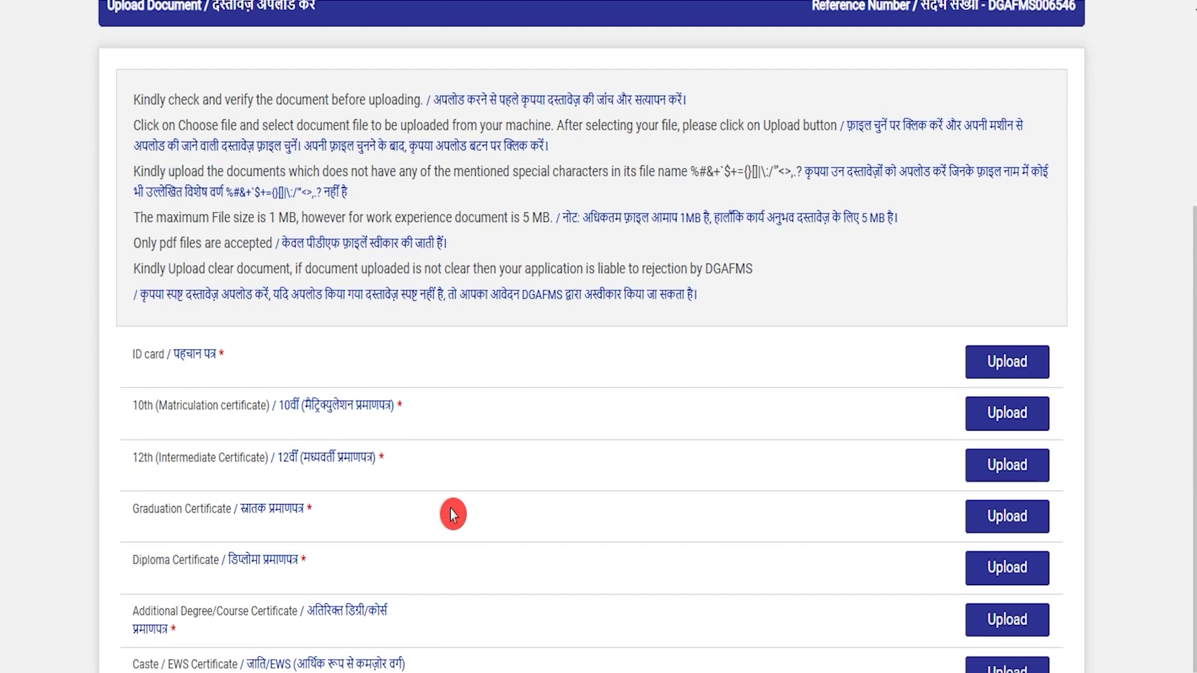
left_click_drag(125, 354, 150, 355)
left_click_drag(144, 405, 231, 406)
left_click_drag(142, 457, 210, 458)
left_click_drag(157, 506, 185, 519)
left_click_drag(150, 560, 206, 561)
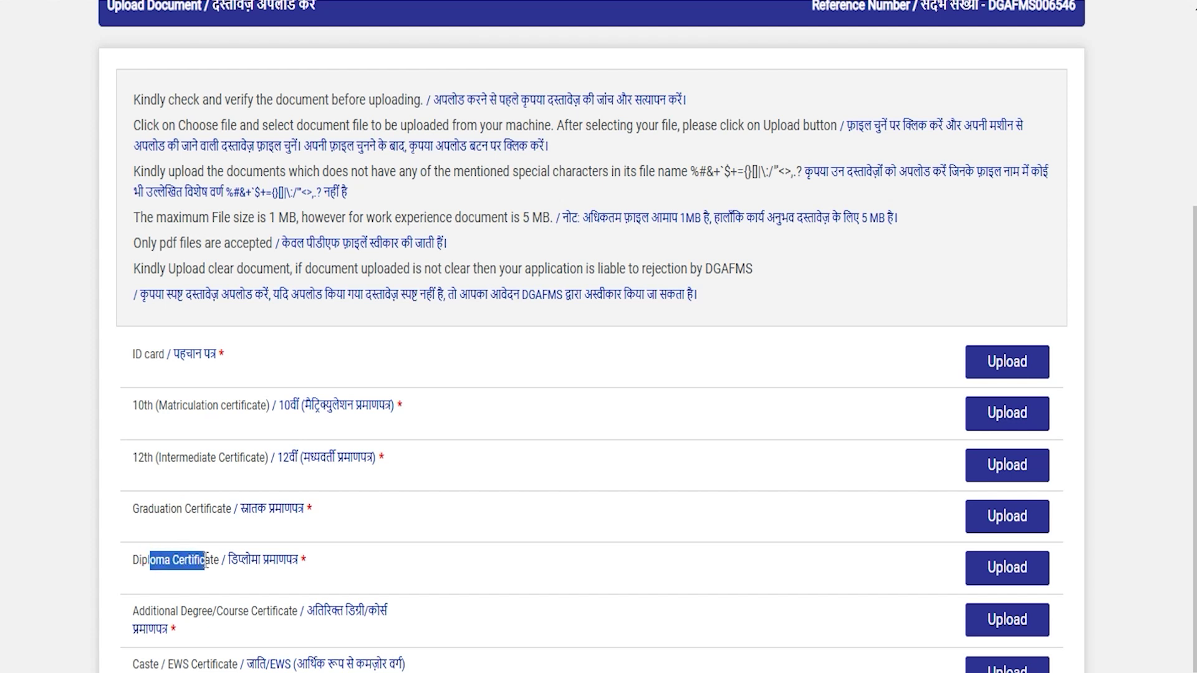
scroll(206, 561, "down", 2)
left_click_drag(169, 500, 269, 499)
left_click_drag(168, 559, 206, 558)
left_click_drag(148, 620, 237, 619)
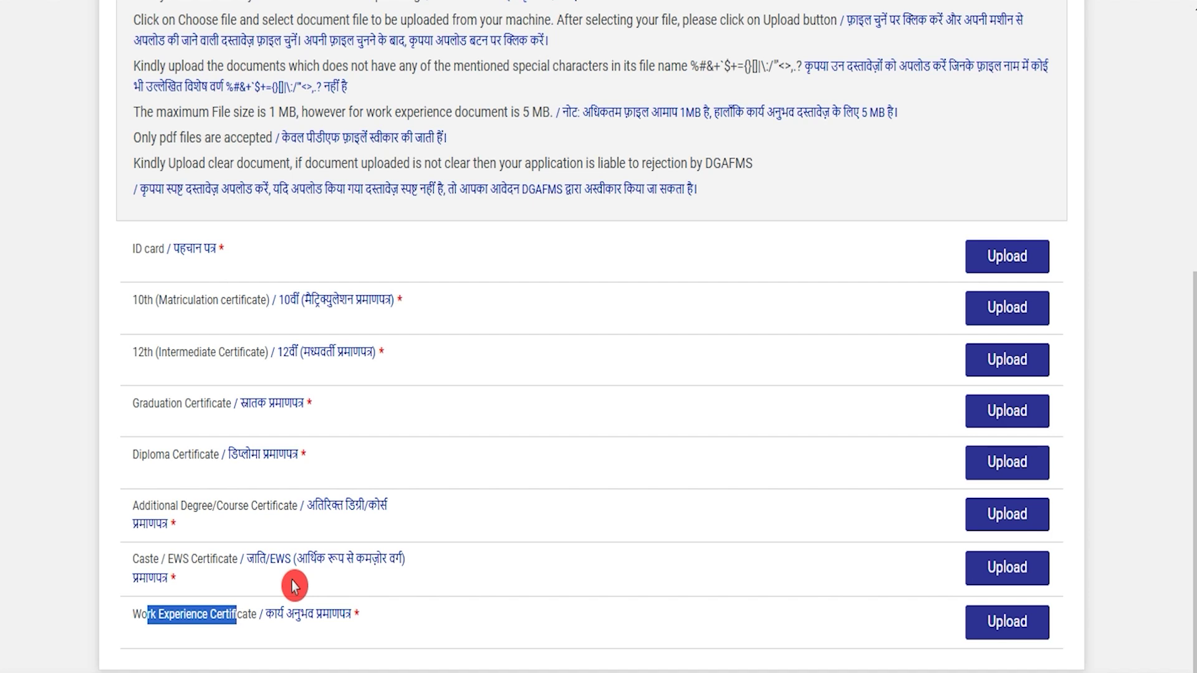
Read the document upload instructions on verification, special characters in file names, maximum file size and accepted format.
scroll(295, 586, "up", 3)
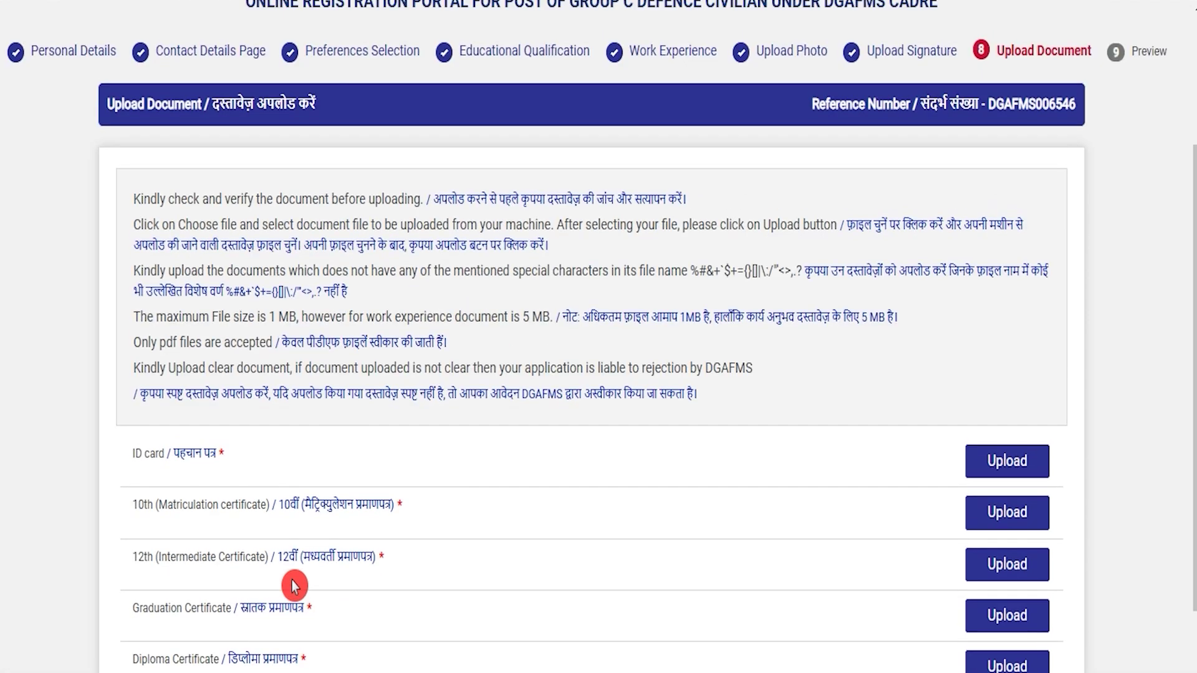
left_click(333, 314)
left_click(512, 215)
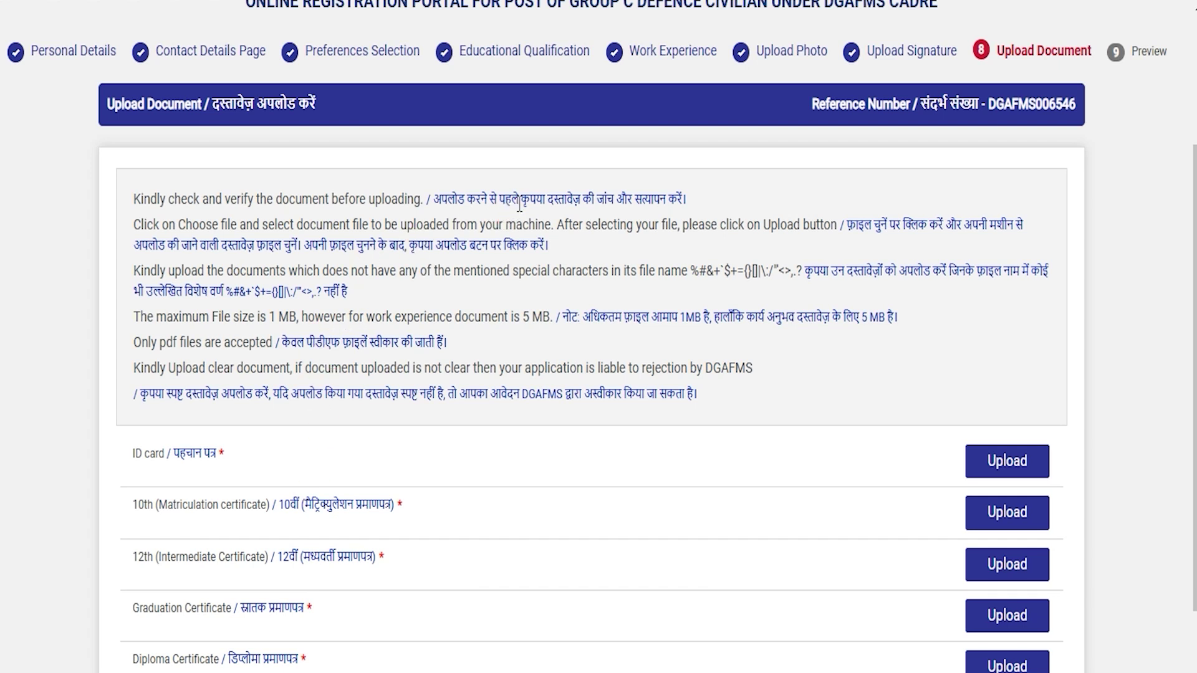
left_click_drag(490, 194, 566, 198)
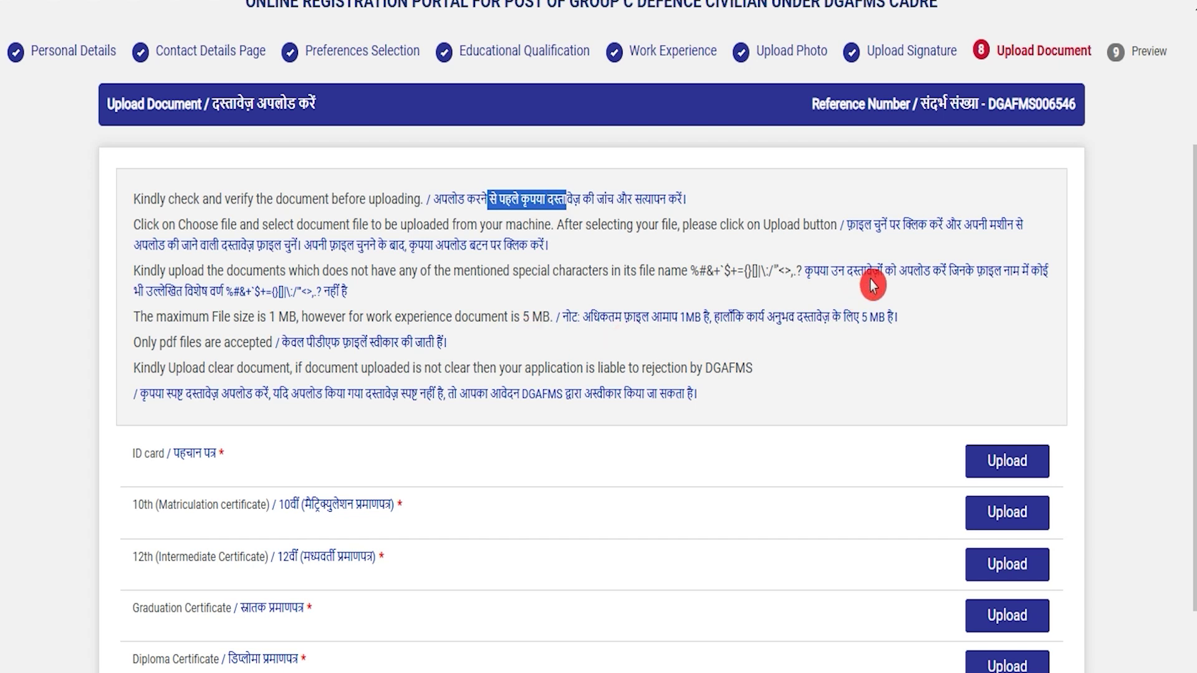
left_click_drag(856, 273, 350, 293)
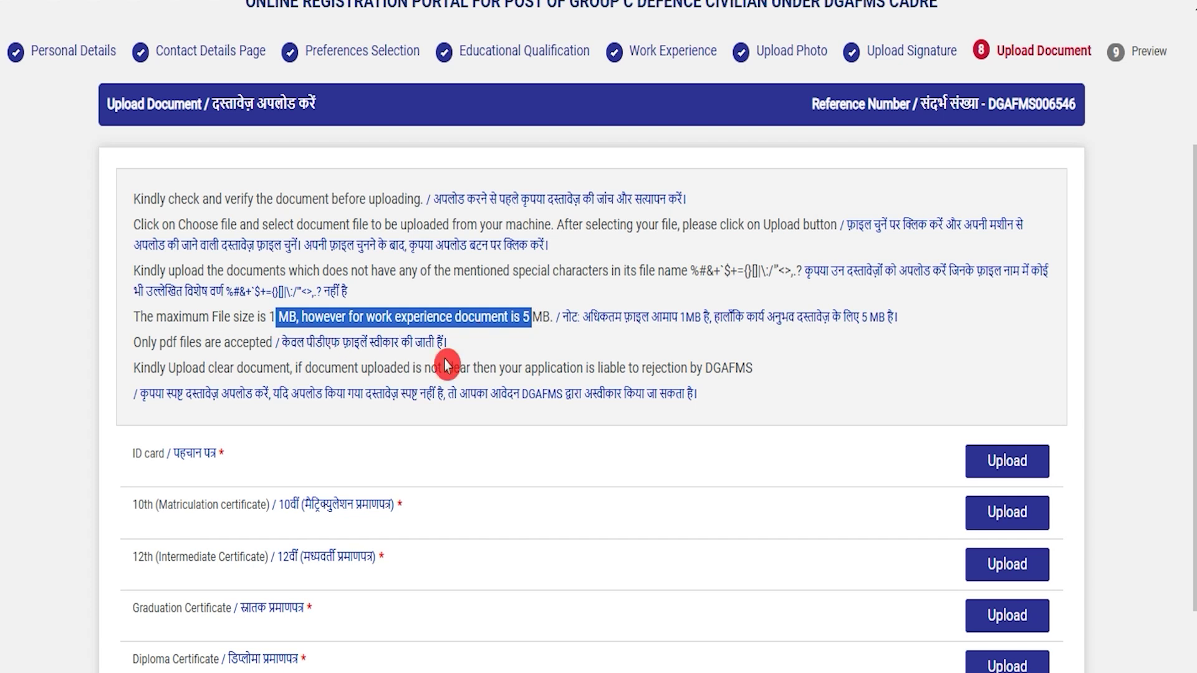
Upload 58kb.pdf as the ID card with the correctness confirmation ticked, and save the documents section to continue to the preview.
left_click(1000, 469)
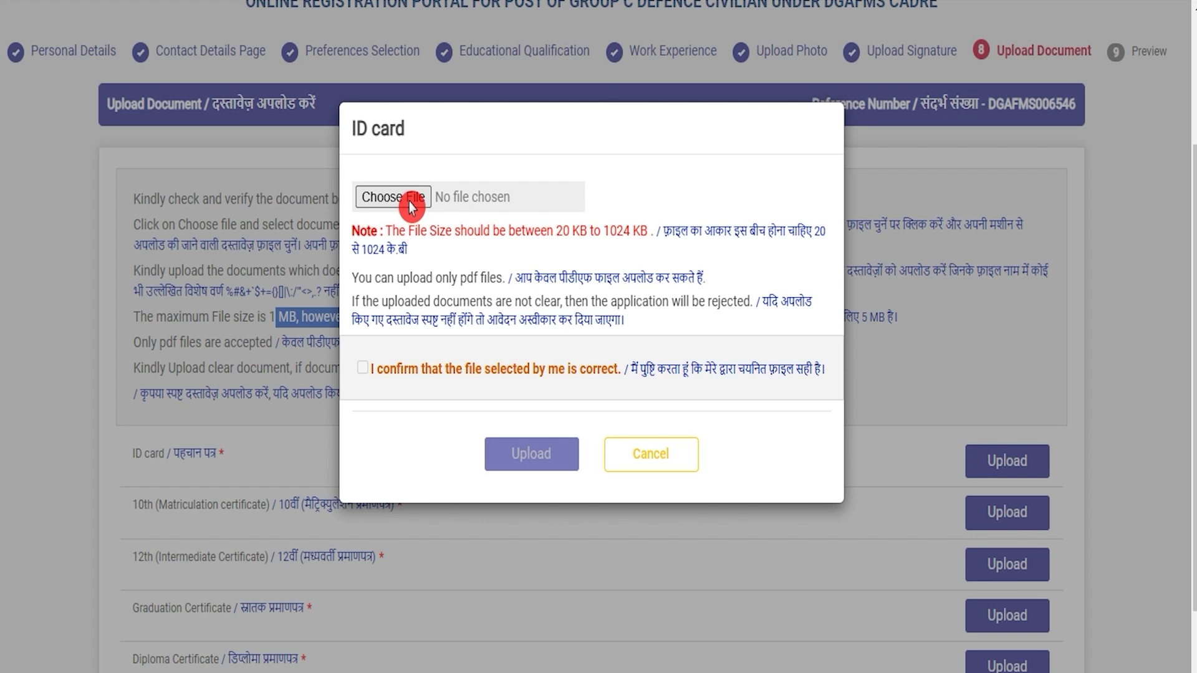
left_click(406, 196)
double_click(717, 257)
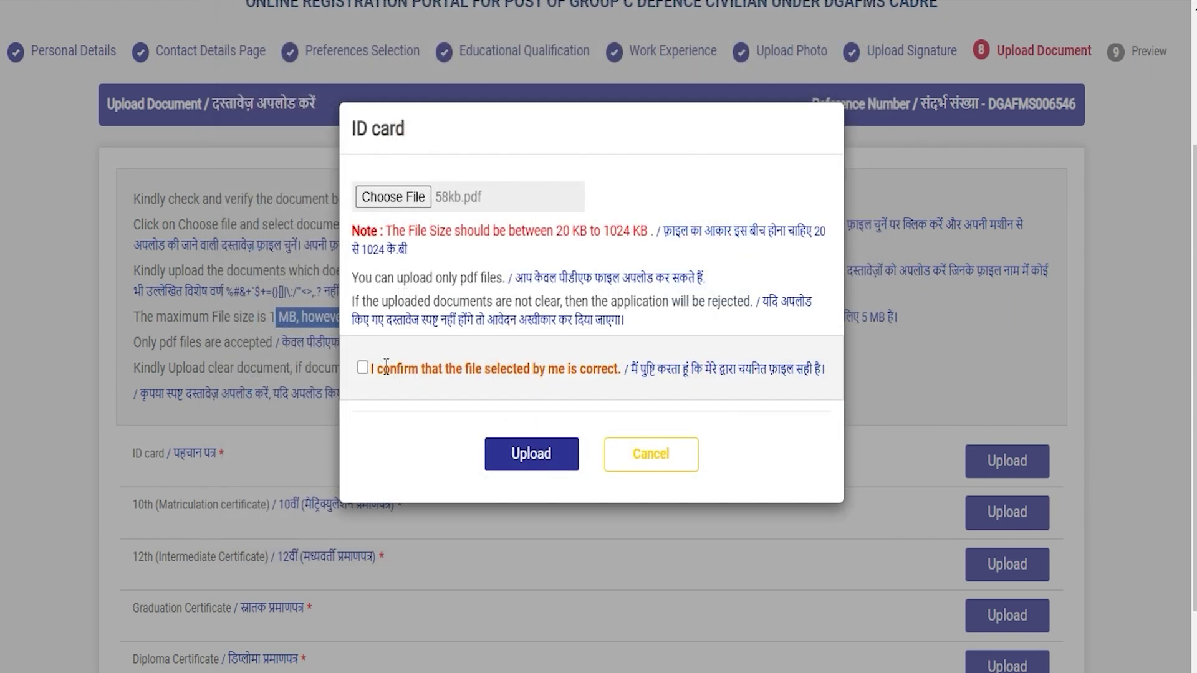
left_click(363, 368)
left_click(541, 459)
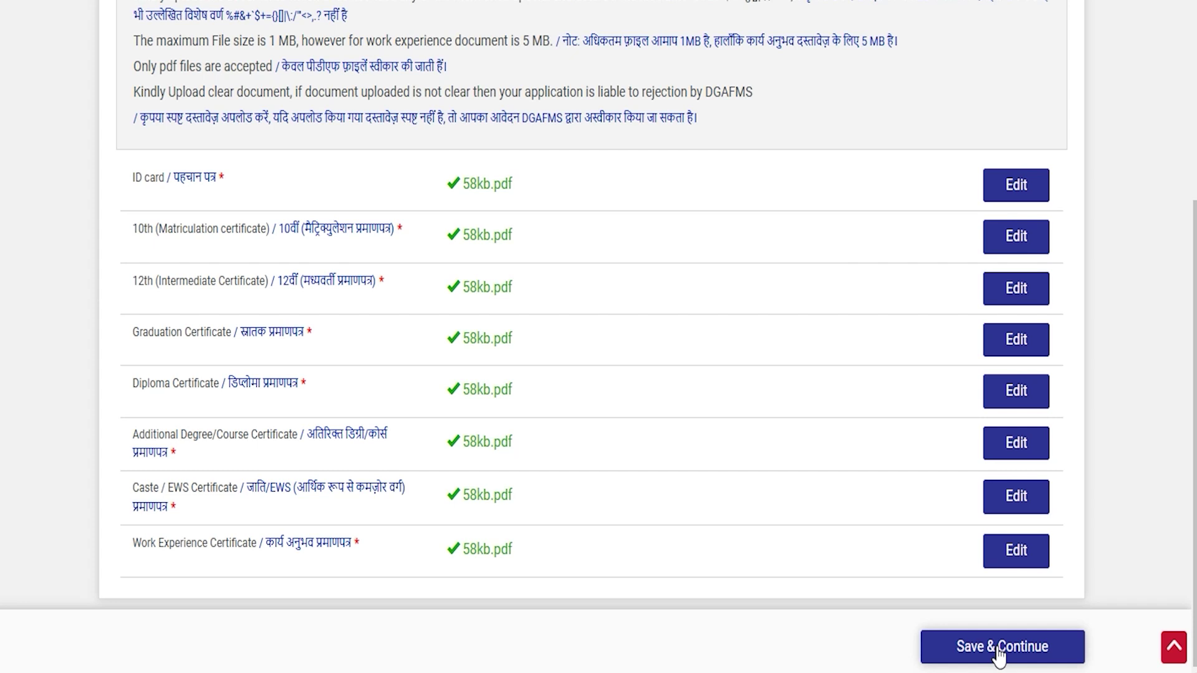
left_click(999, 649)
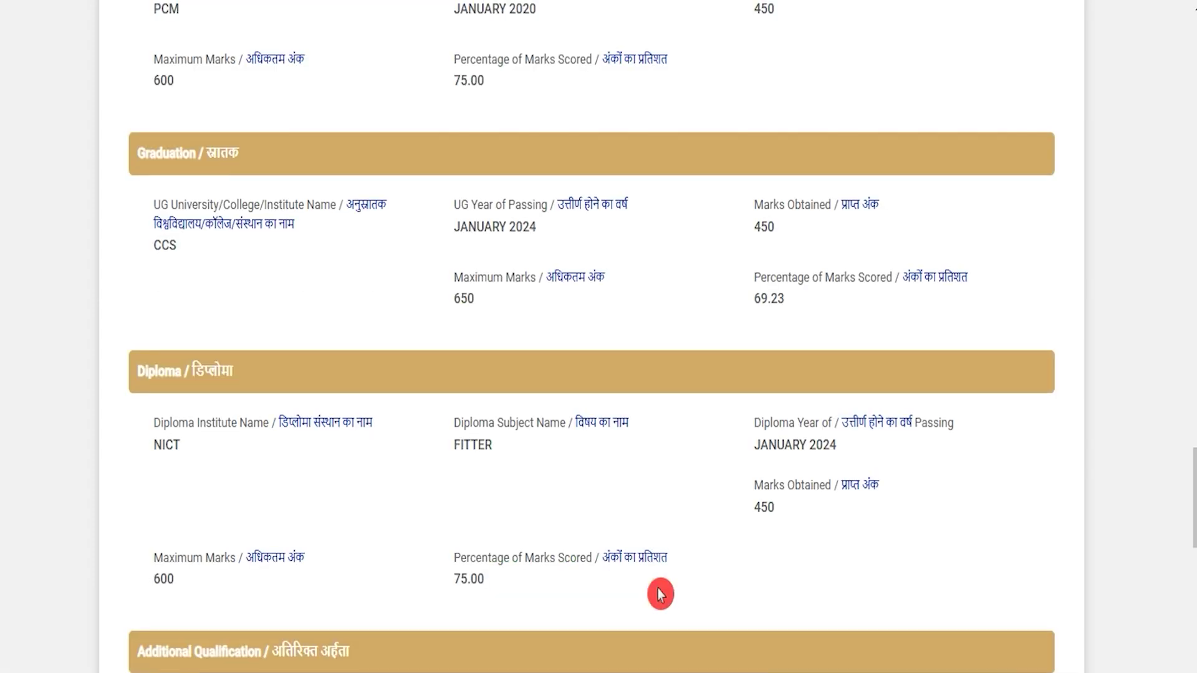
Review the educational qualifications, additional qualification, work experience and uploaded documents sections of the application preview.
scroll(660, 594, "up", 2)
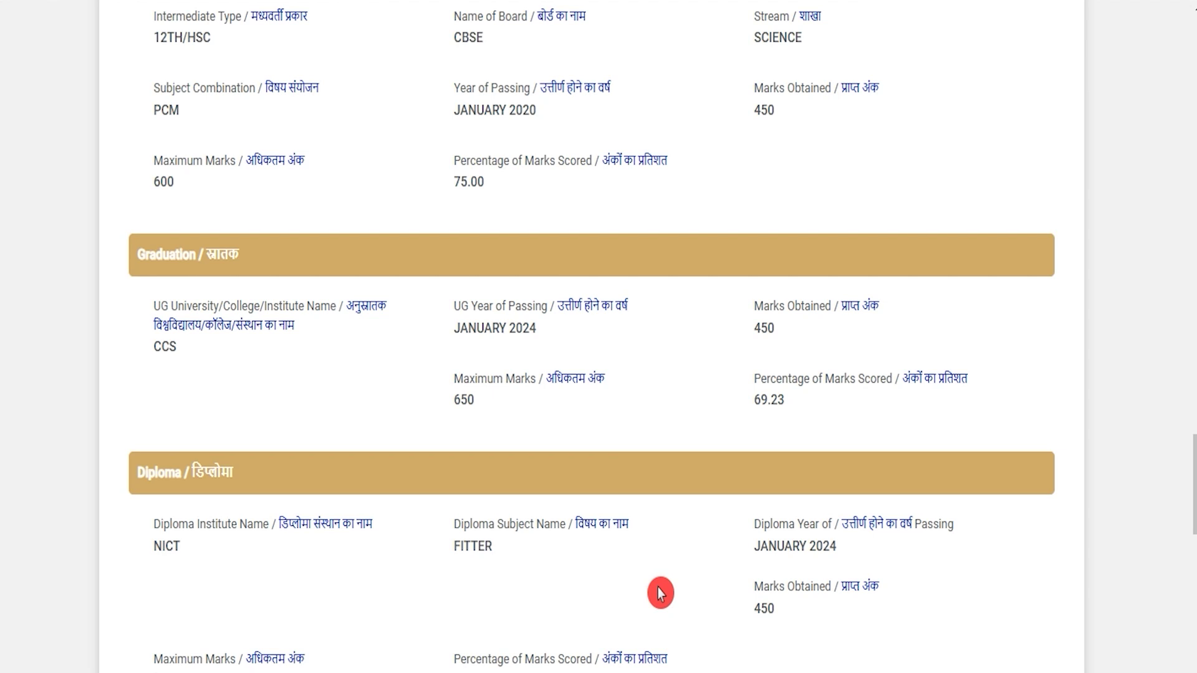
scroll(680, 460, "up", 2)
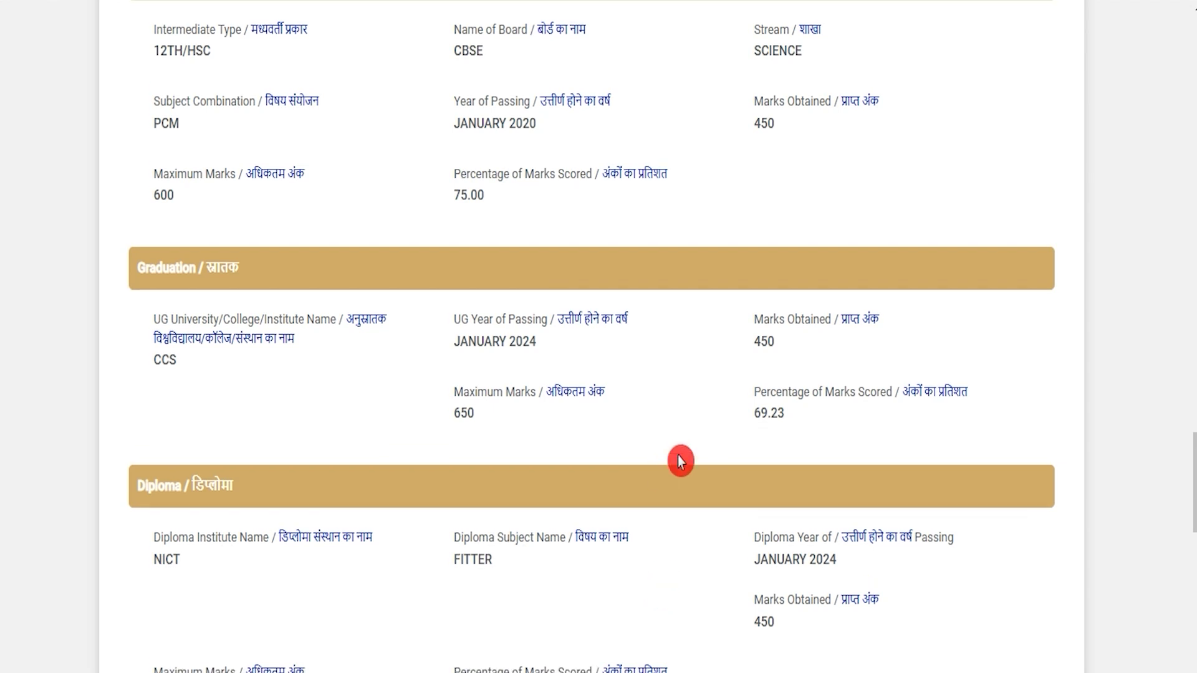
scroll(682, 464, "up", 2)
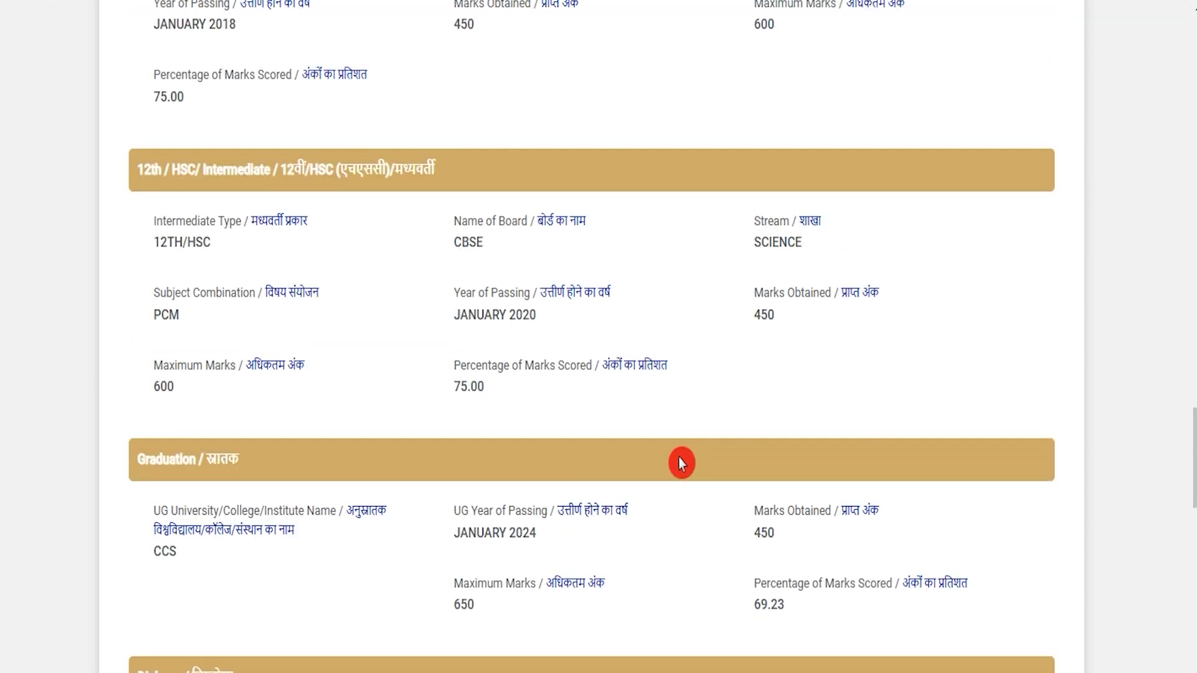
scroll(682, 463, "down", 4)
scroll(681, 464, "down", 4)
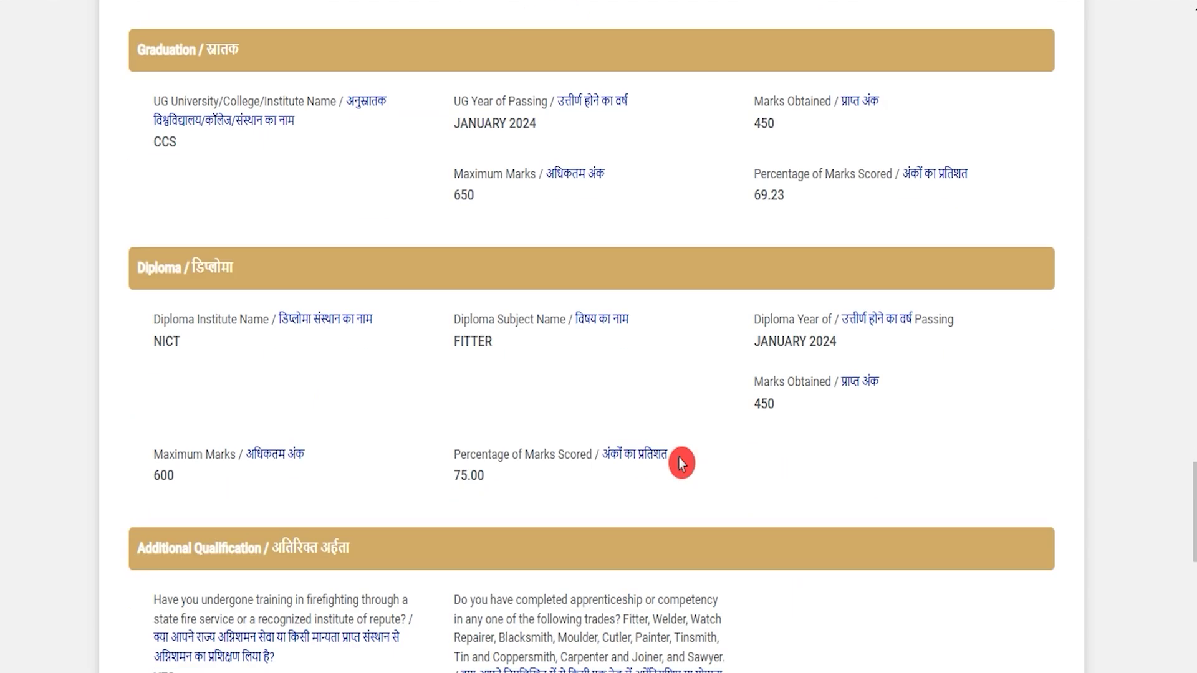
scroll(682, 464, "down", 4)
scroll(682, 463, "down", 4)
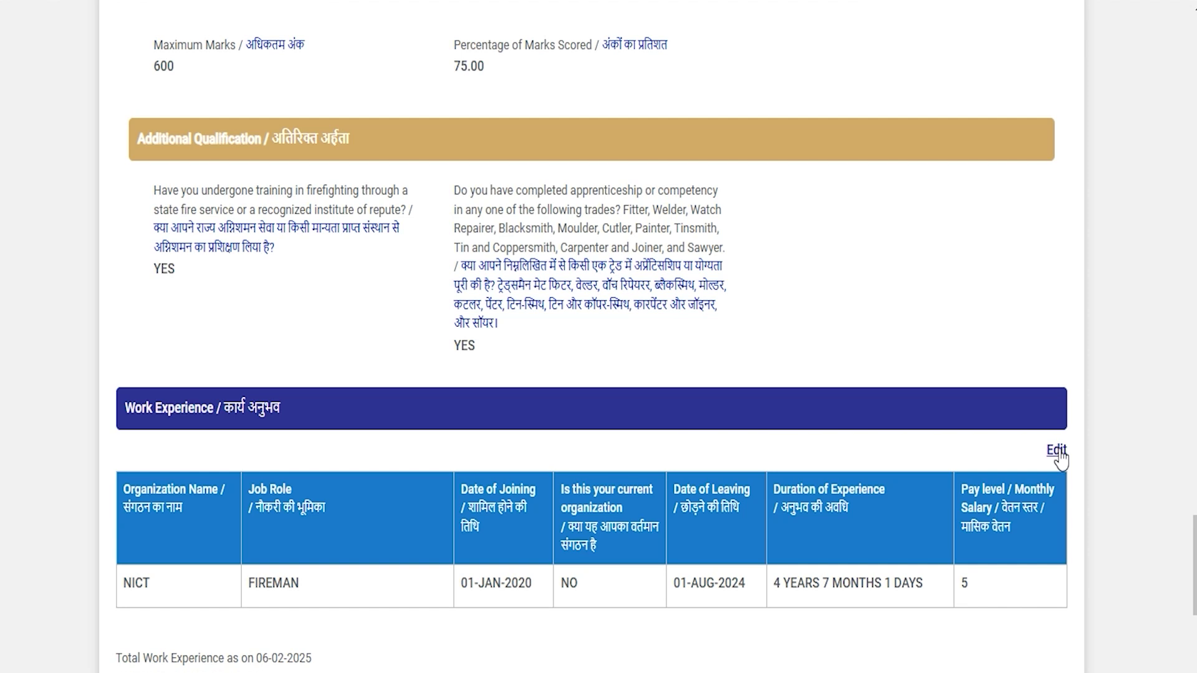
scroll(661, 490, "down", 8)
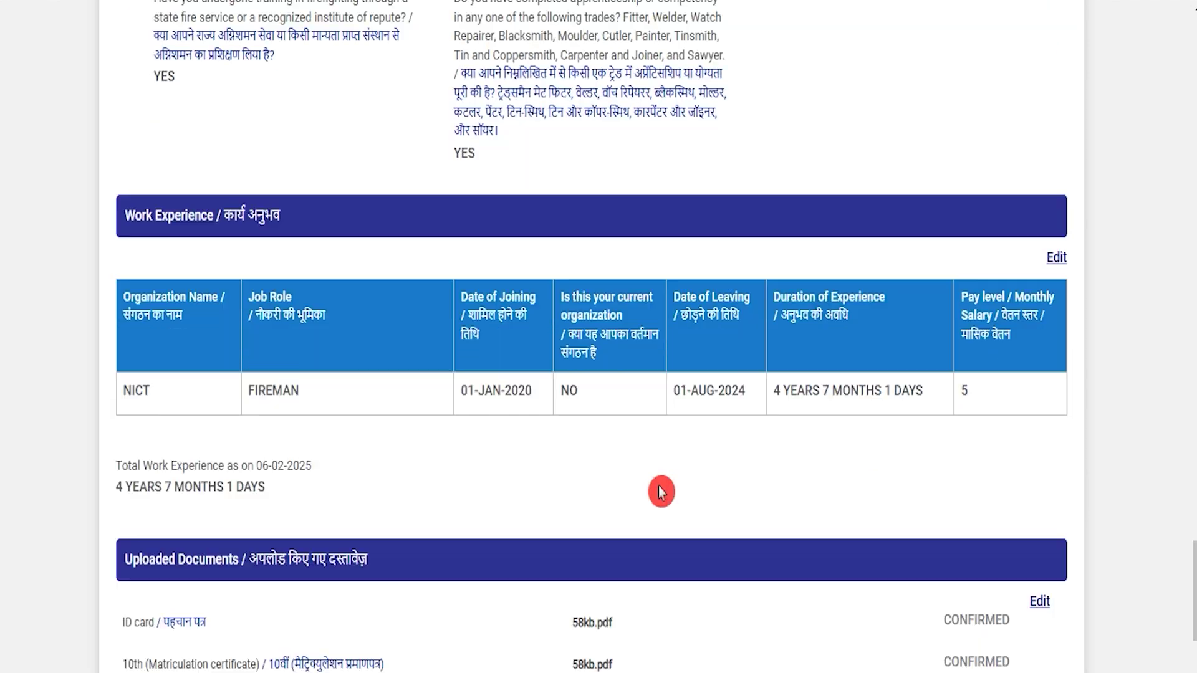
scroll(661, 491, "down", 2)
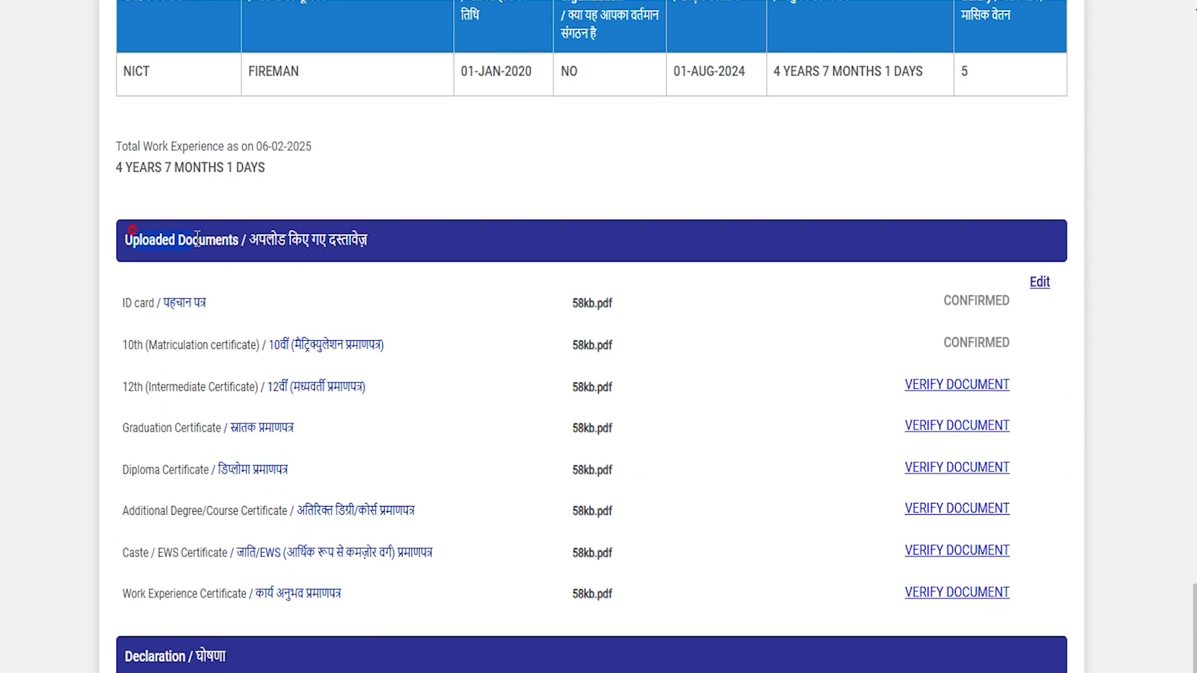
scroll(627, 373, "down", 2)
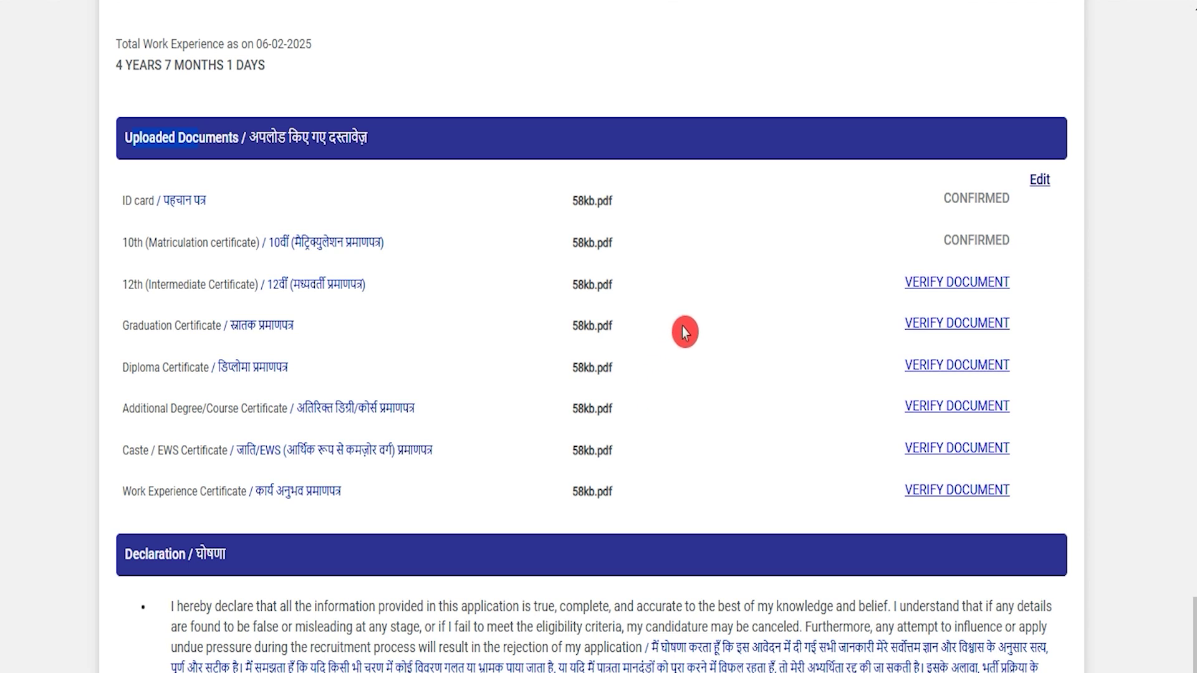
Verify the uploaded 12th (Intermediate) certificate, tick the confirmation that the document is correct, and save it.
left_click(940, 287)
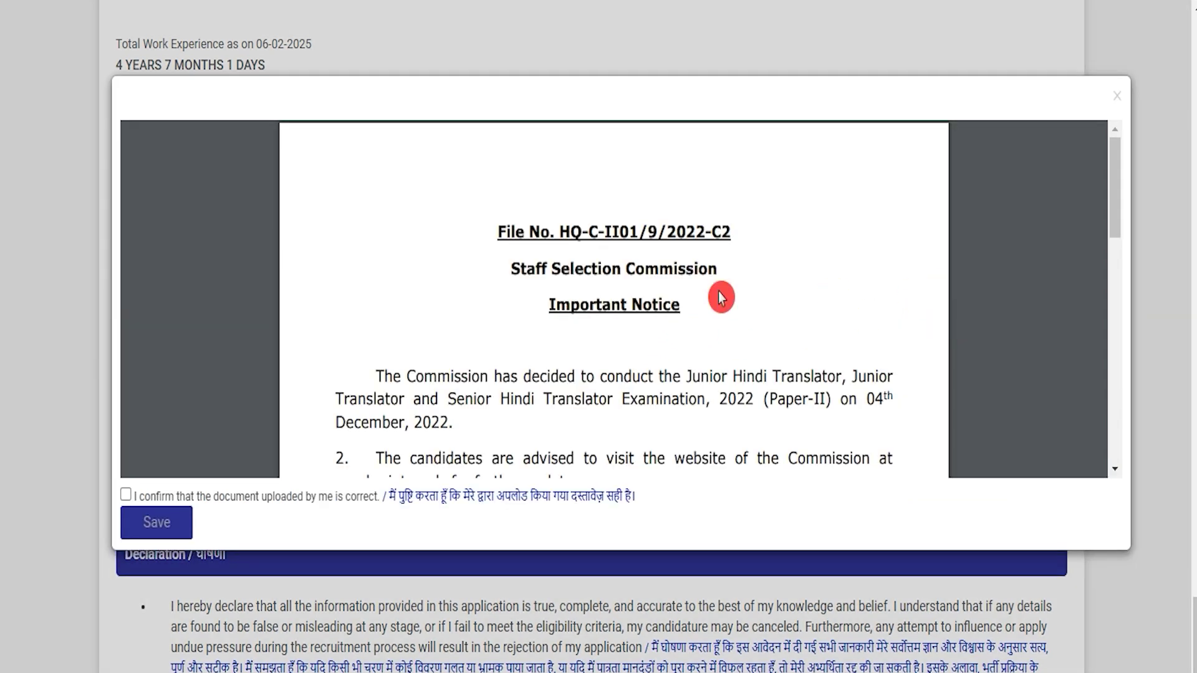
left_click(126, 495)
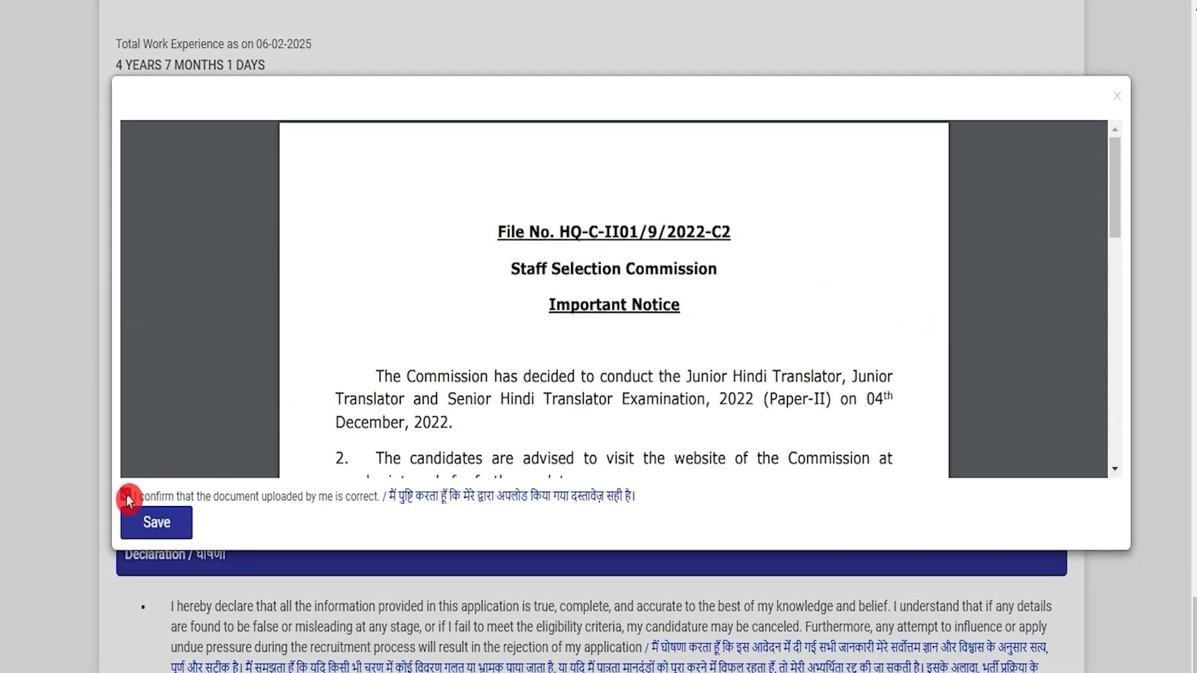
left_click(145, 520)
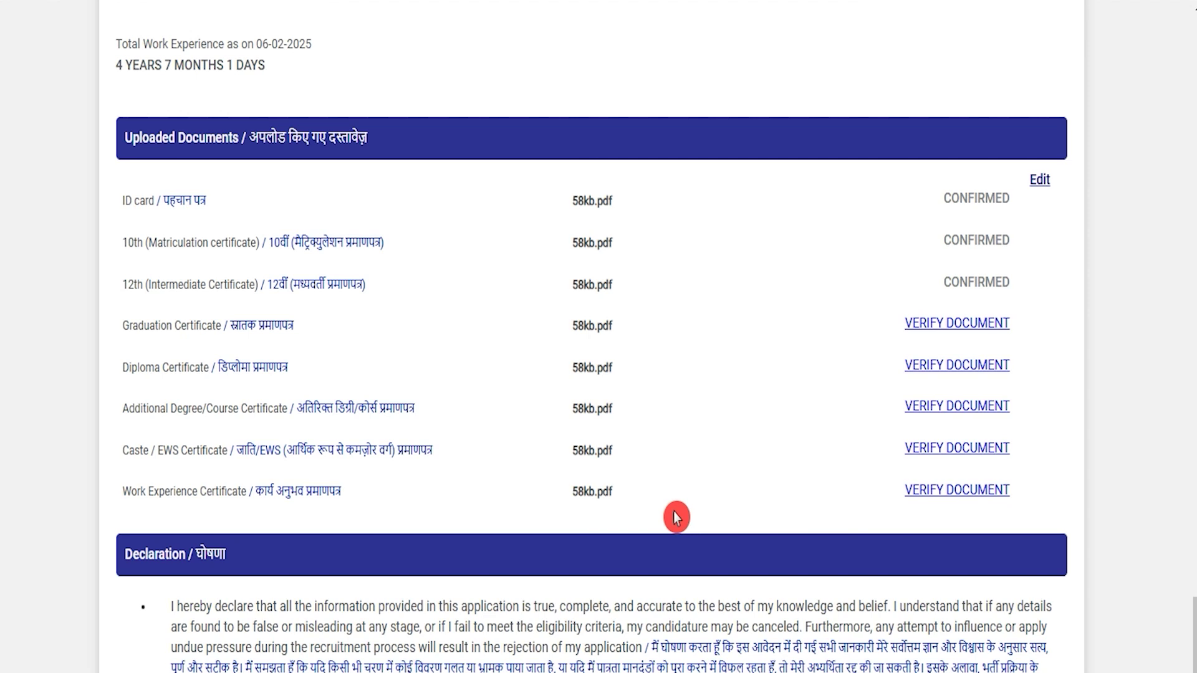
Review the declaration with all declarations accepted, and submit the application, confirming the final submission with its declaration accepted.
scroll(676, 518, "down", 5)
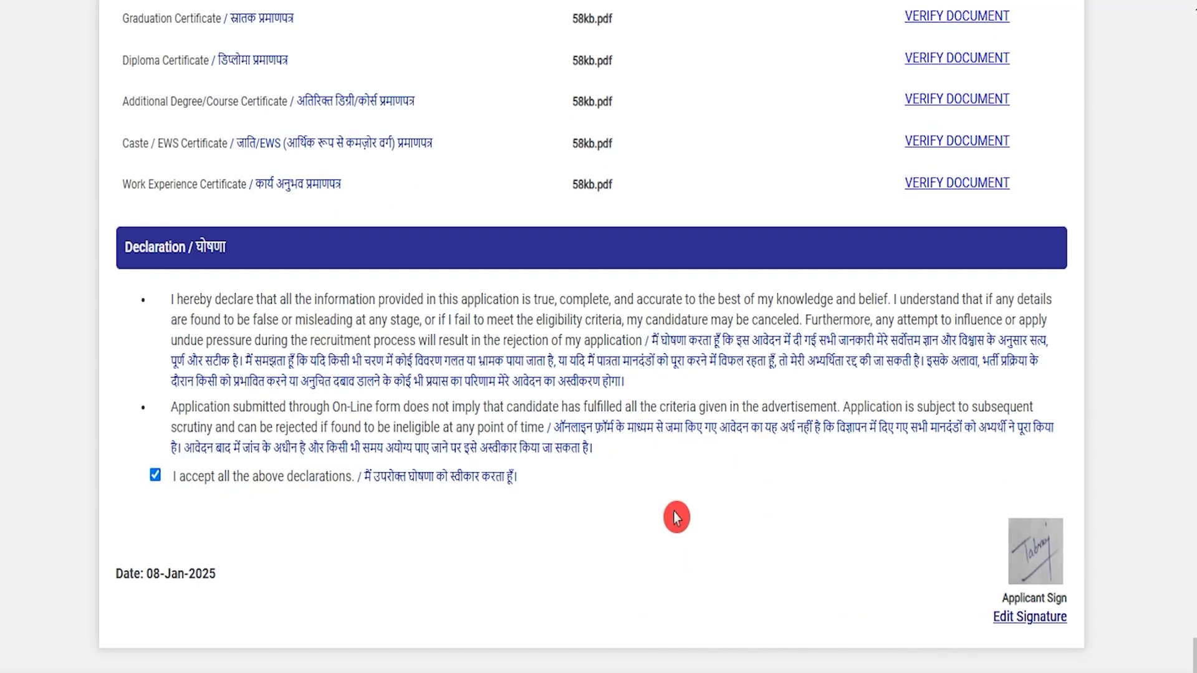
left_click_drag(207, 246, 127, 245)
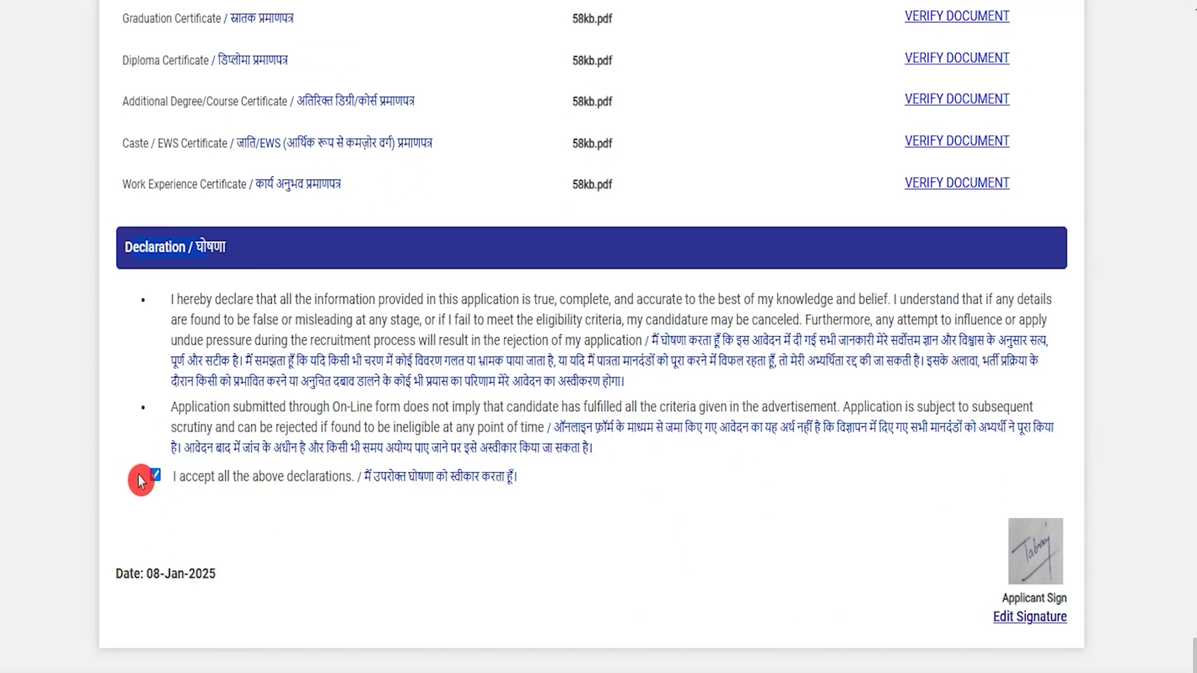
scroll(773, 583, "down", 1)
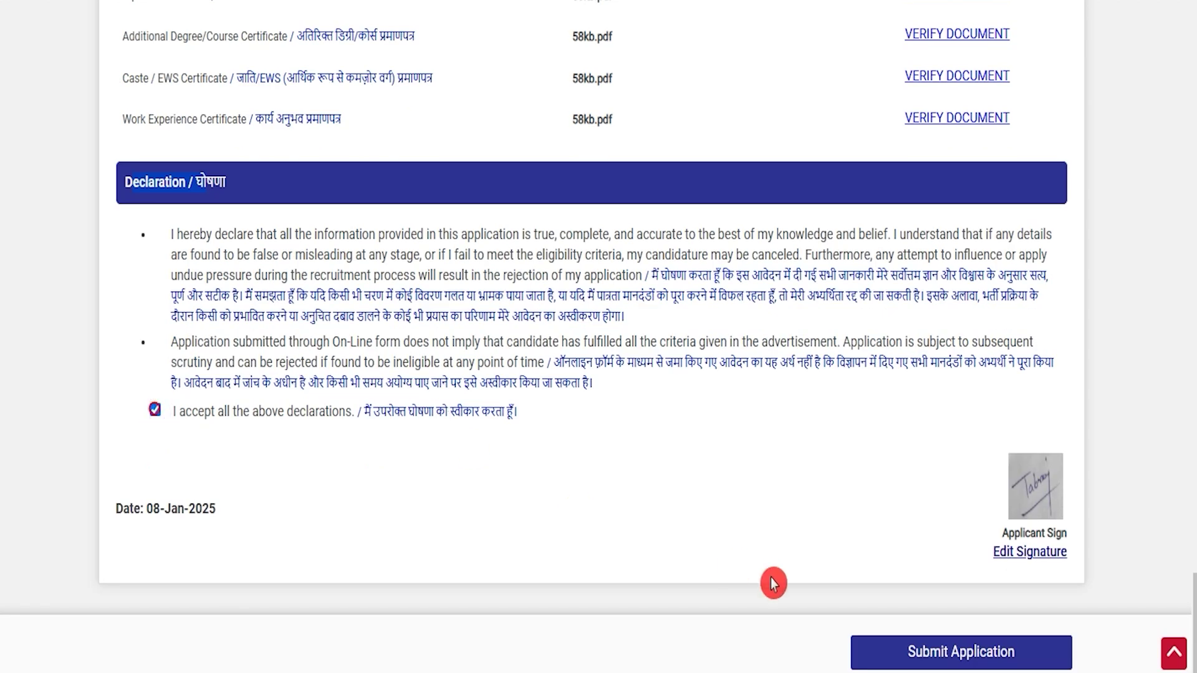
left_click(903, 655)
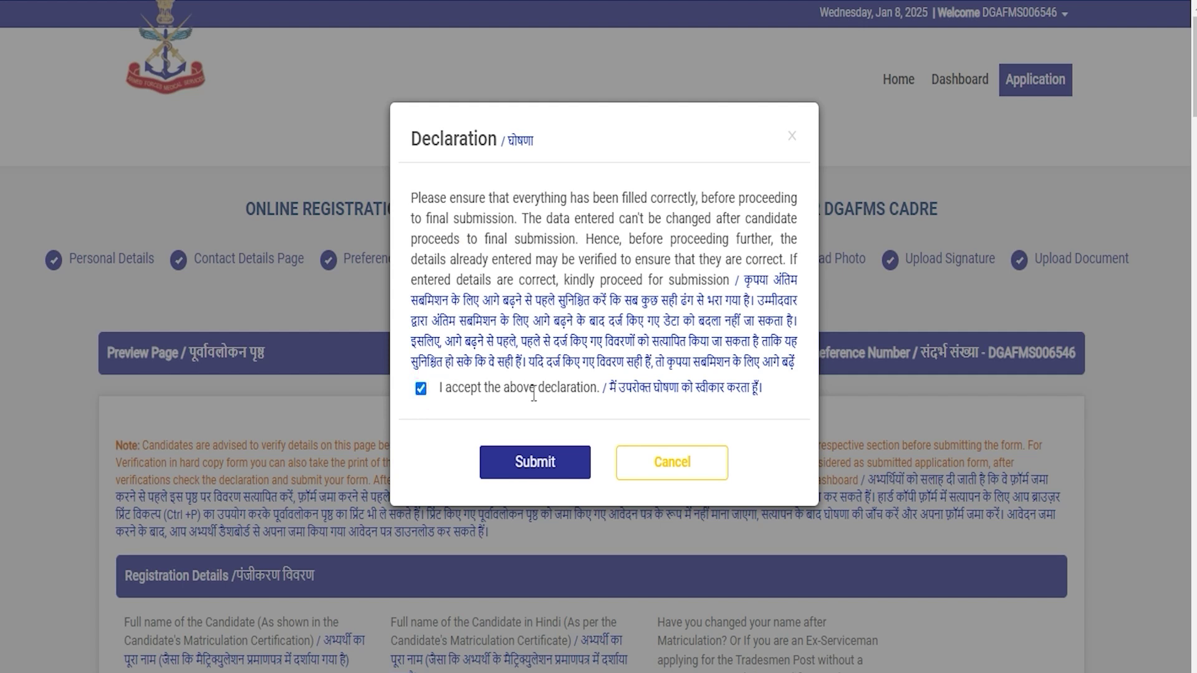
left_click(540, 461)
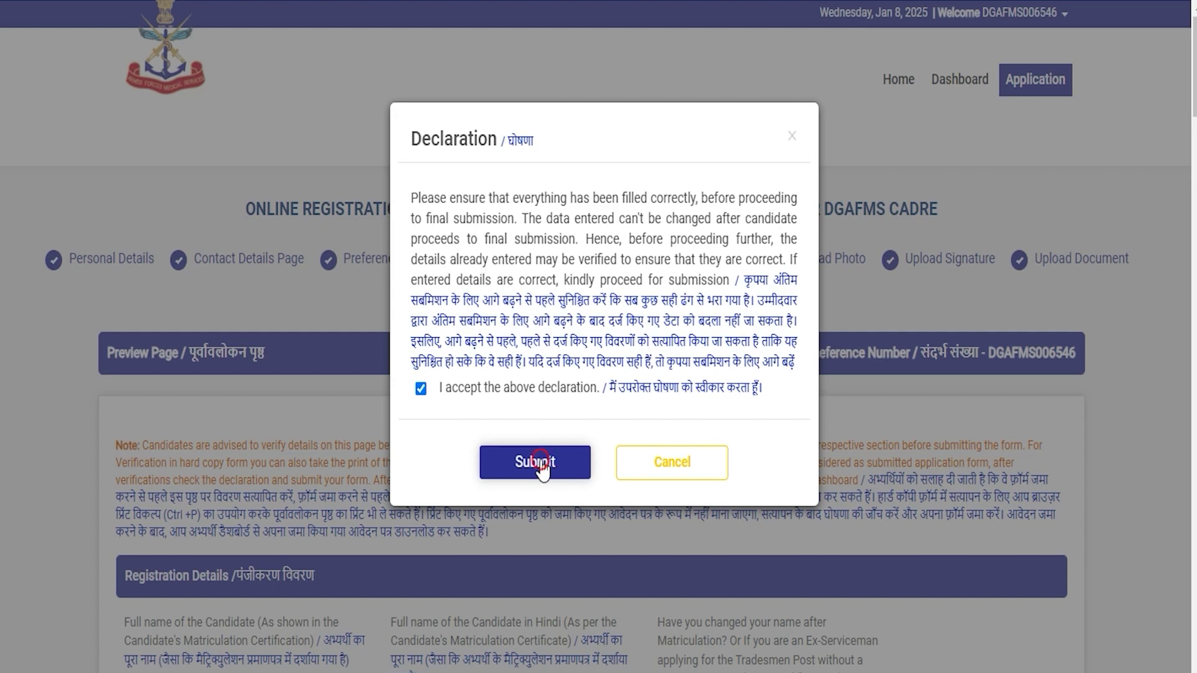